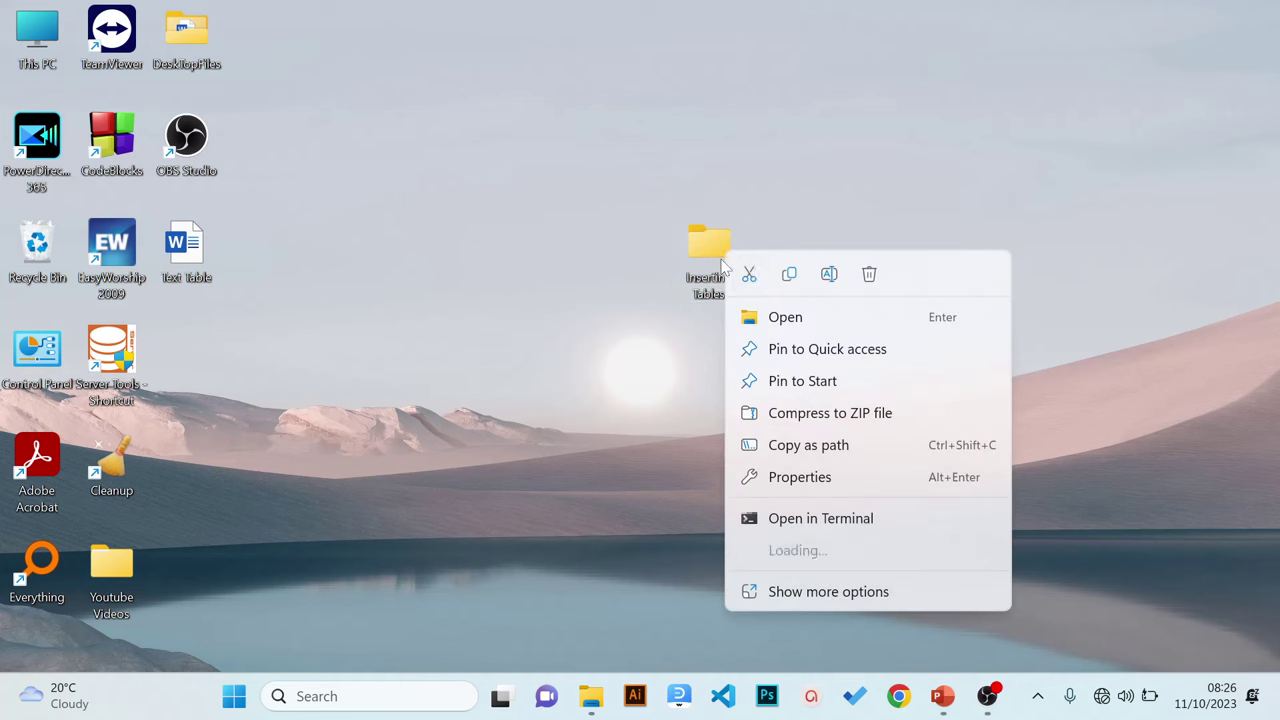
- Create a Word document named "Inserting & Formatting Tables" inside the Inserting Tables folder
{"action": "left_click", "coordinate": [770, 320]}
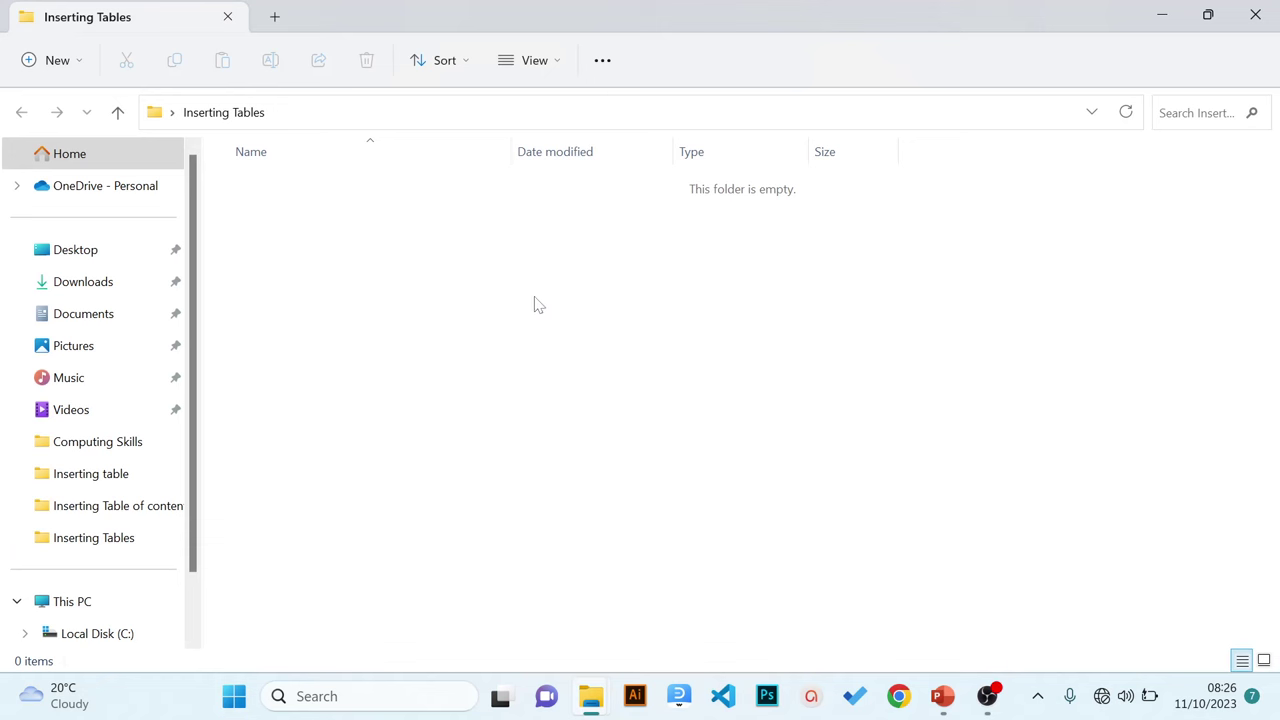
{"action": "right_click", "coordinate": [326, 265]}
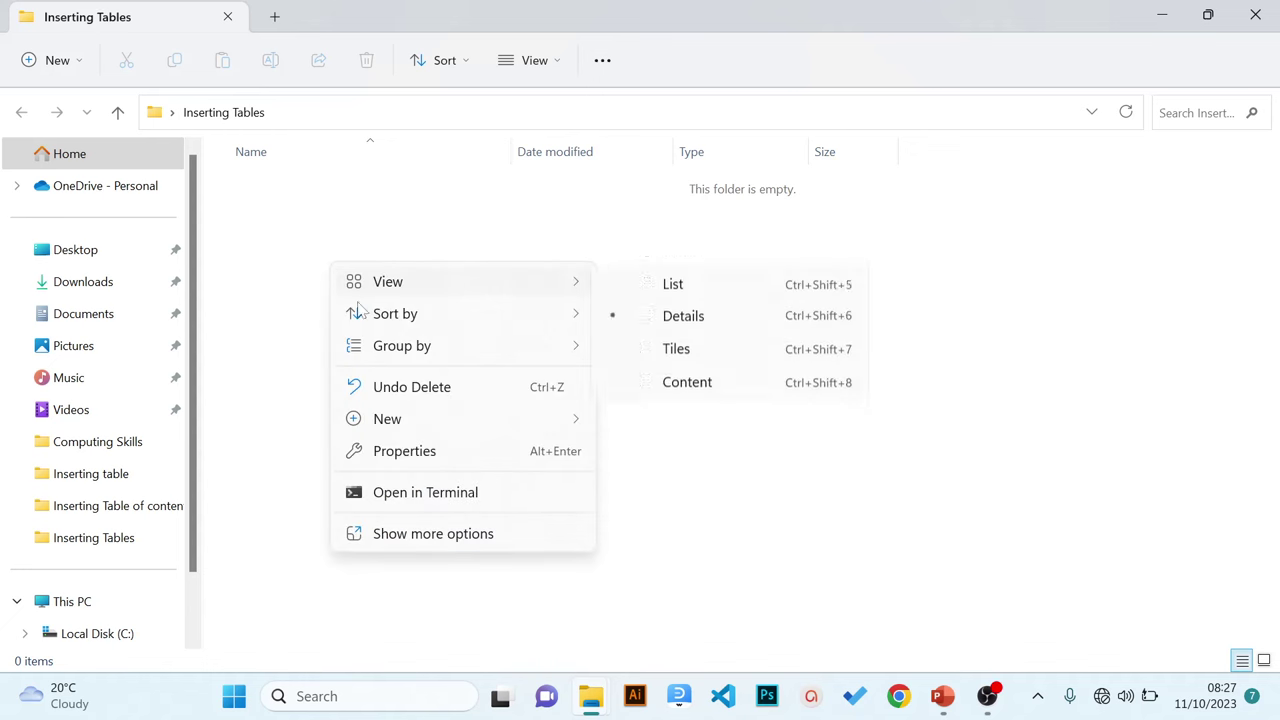
{"action": "mouse_move", "coordinate": [417, 428]}
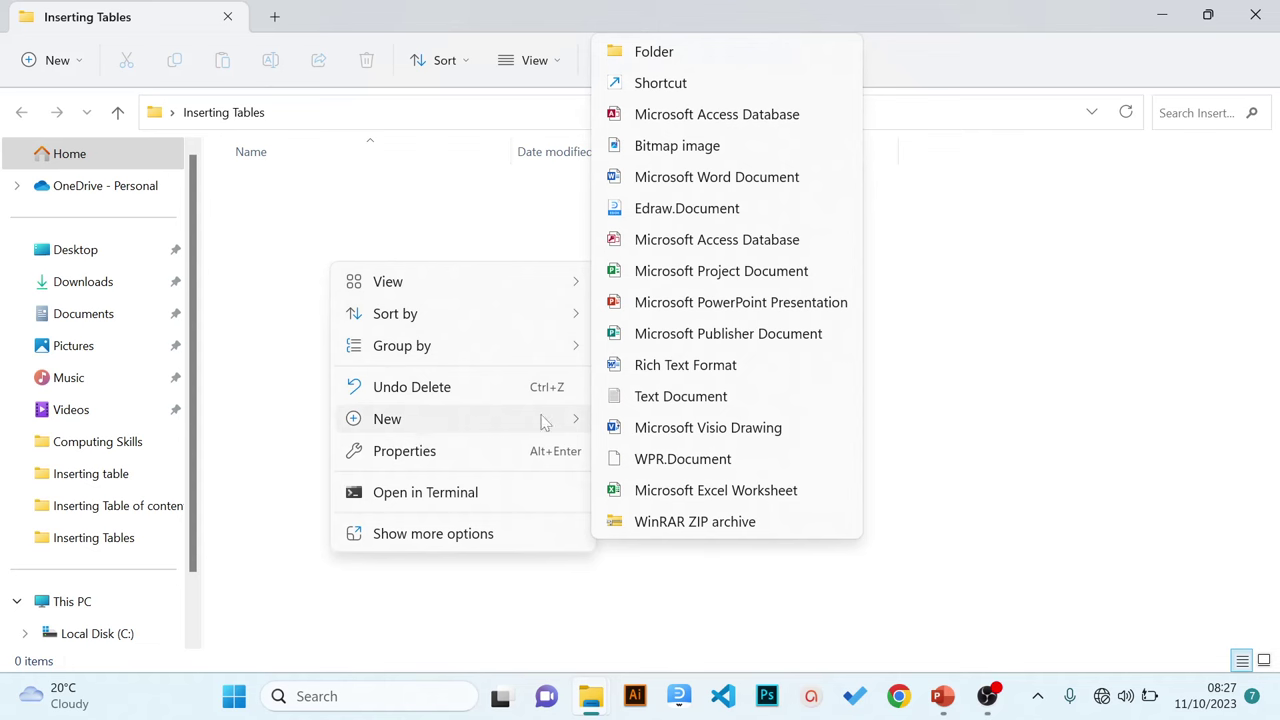
{"action": "left_click", "coordinate": [688, 180]}
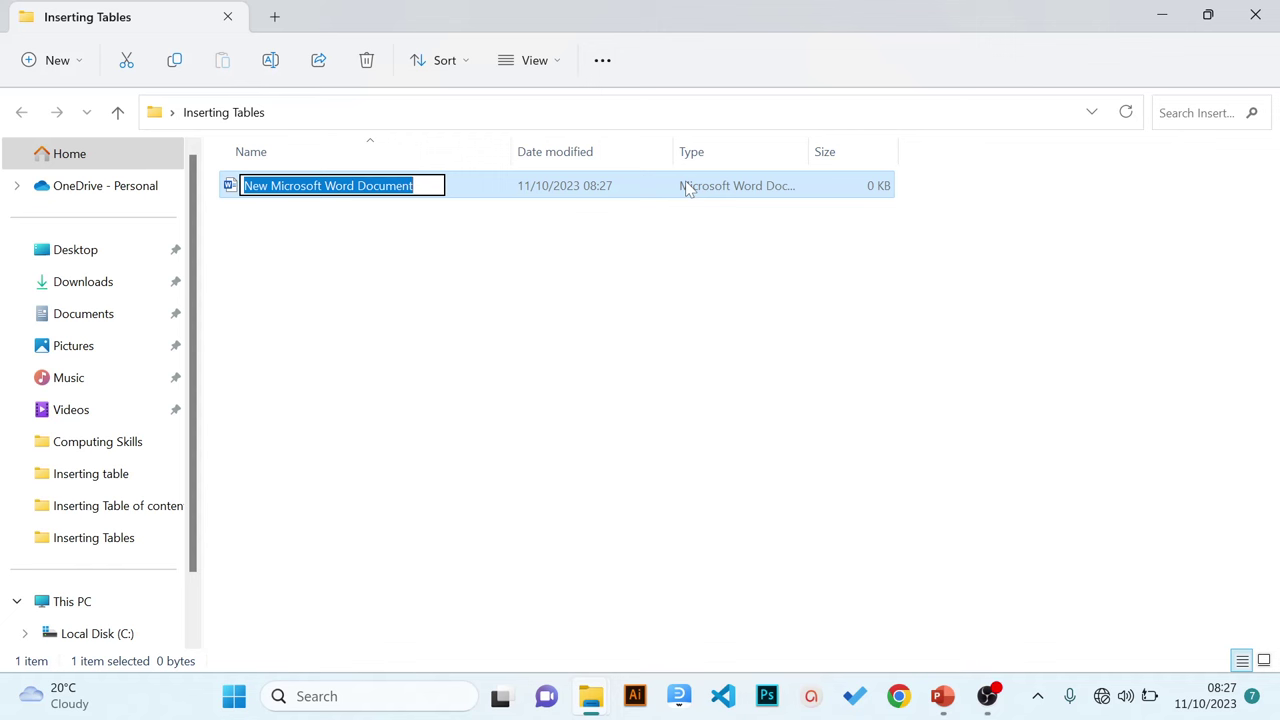
{"action": "type", "text": "Ins"}
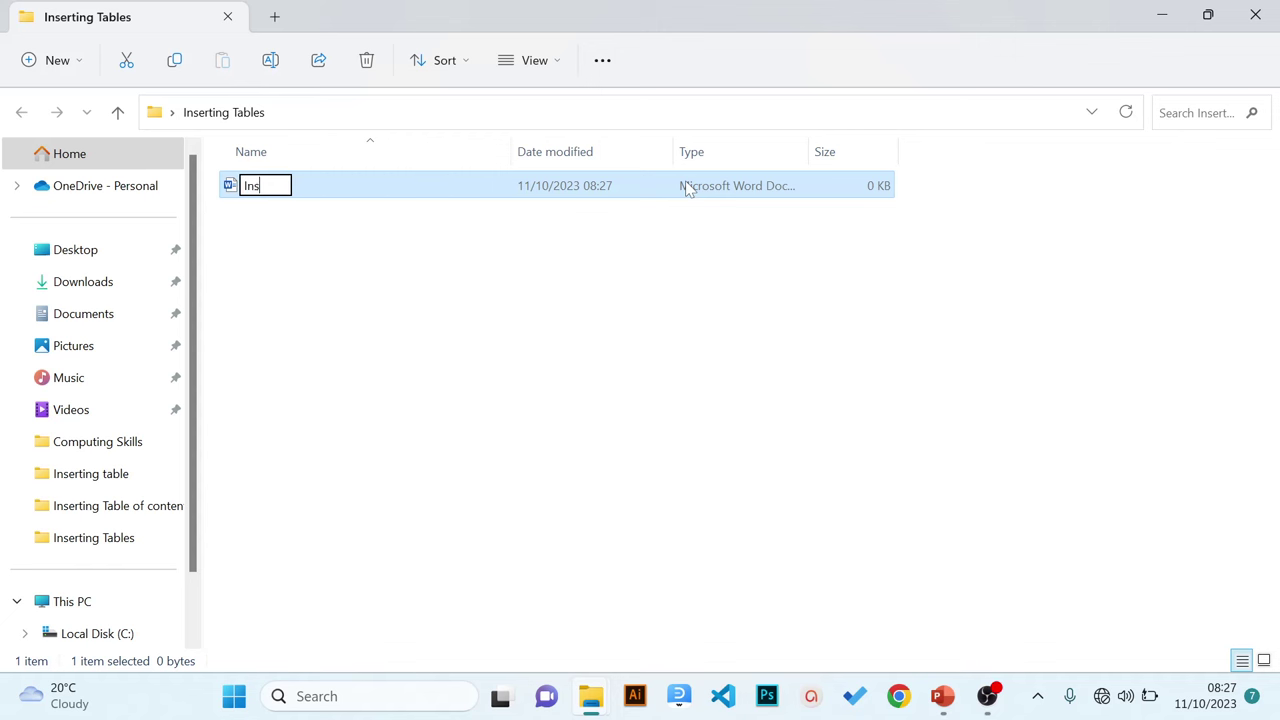
{"action": "type", "text": "erting "}
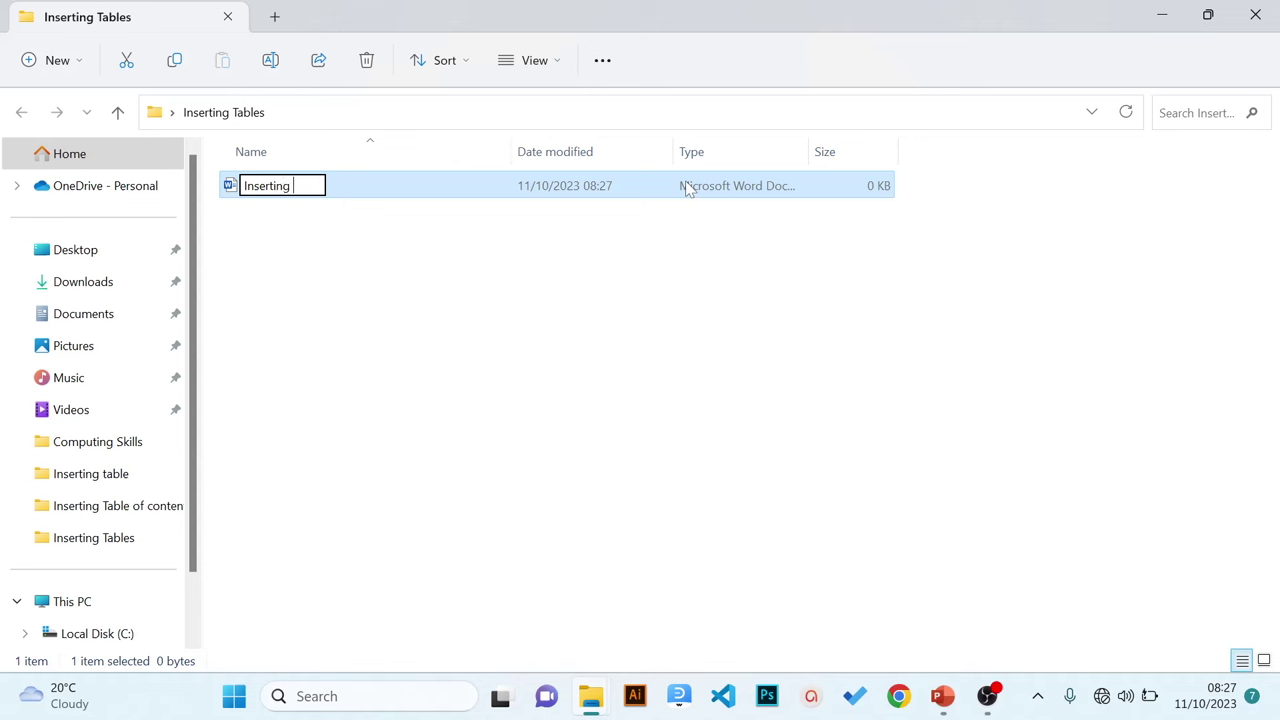
{"action": "type", "text": "& Form"}
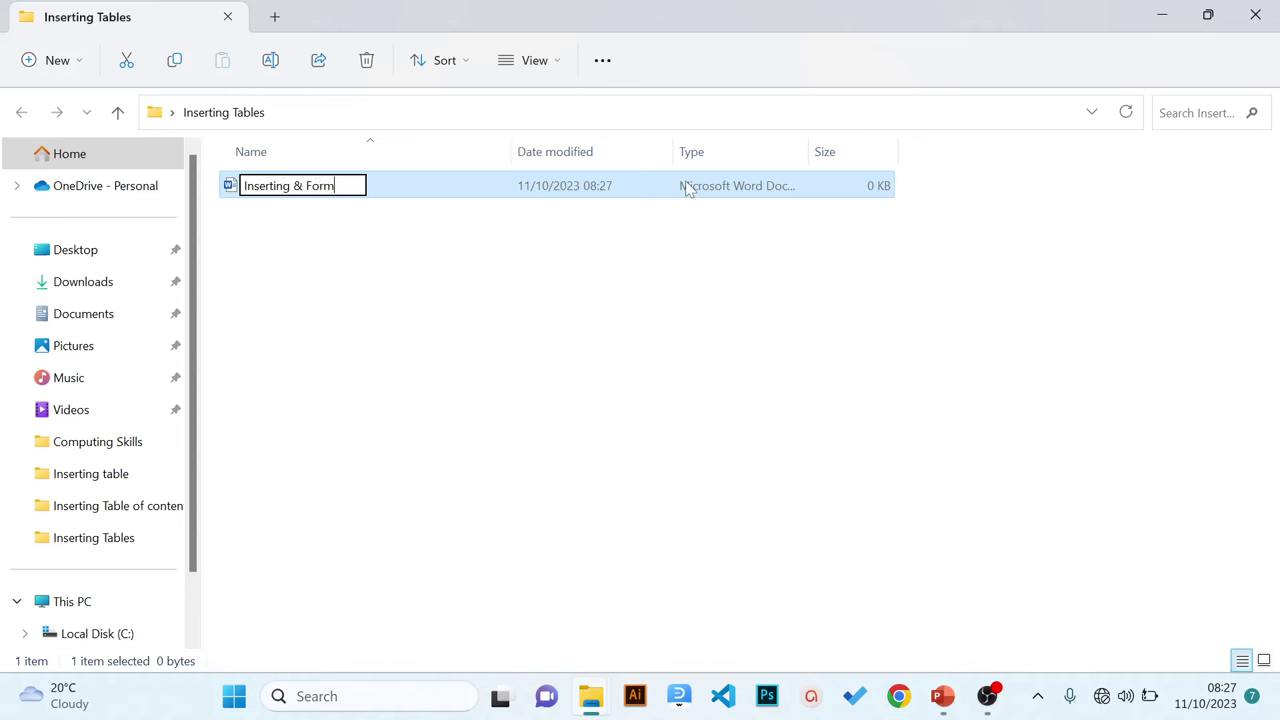
{"action": "type", "text": "atting Tabl"}
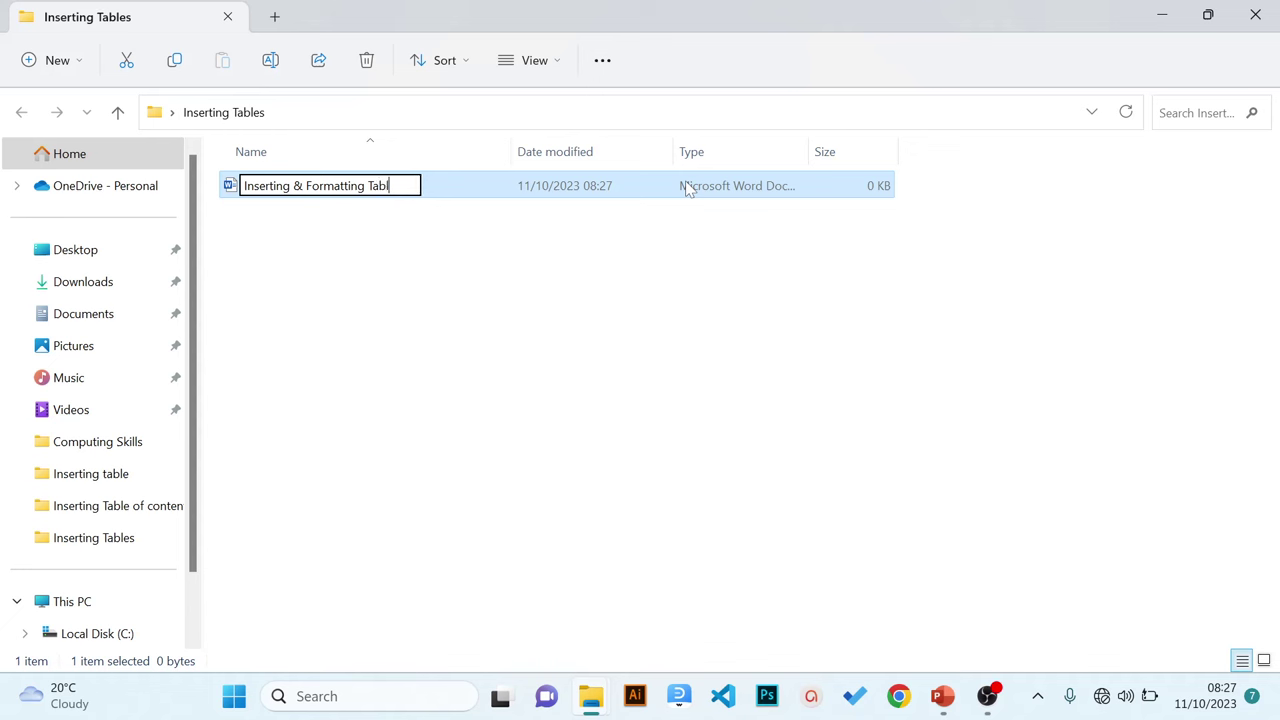
{"action": "type", "text": "es"}
{"action": "key", "text": "Return"}
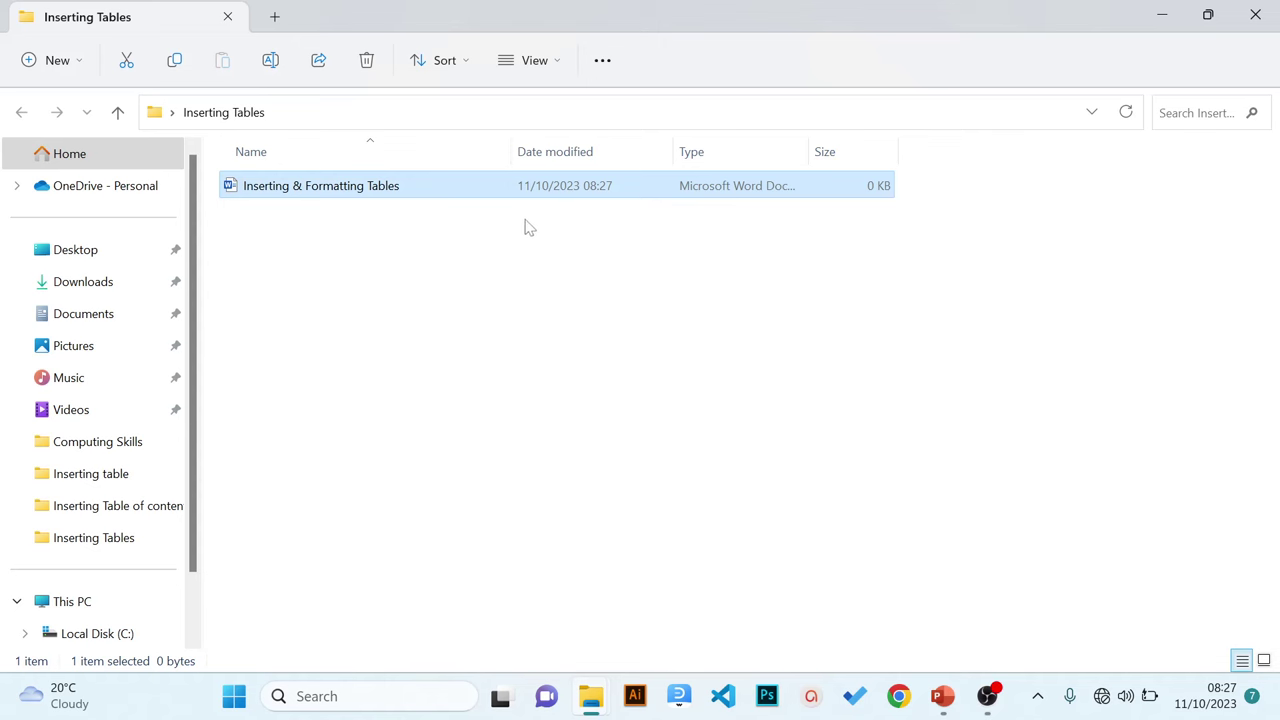
- Open the new document in a maximized window and enter the heading line "Method 1: Using the Insert Table Command"
{"action": "double_click", "coordinate": [318, 188]}
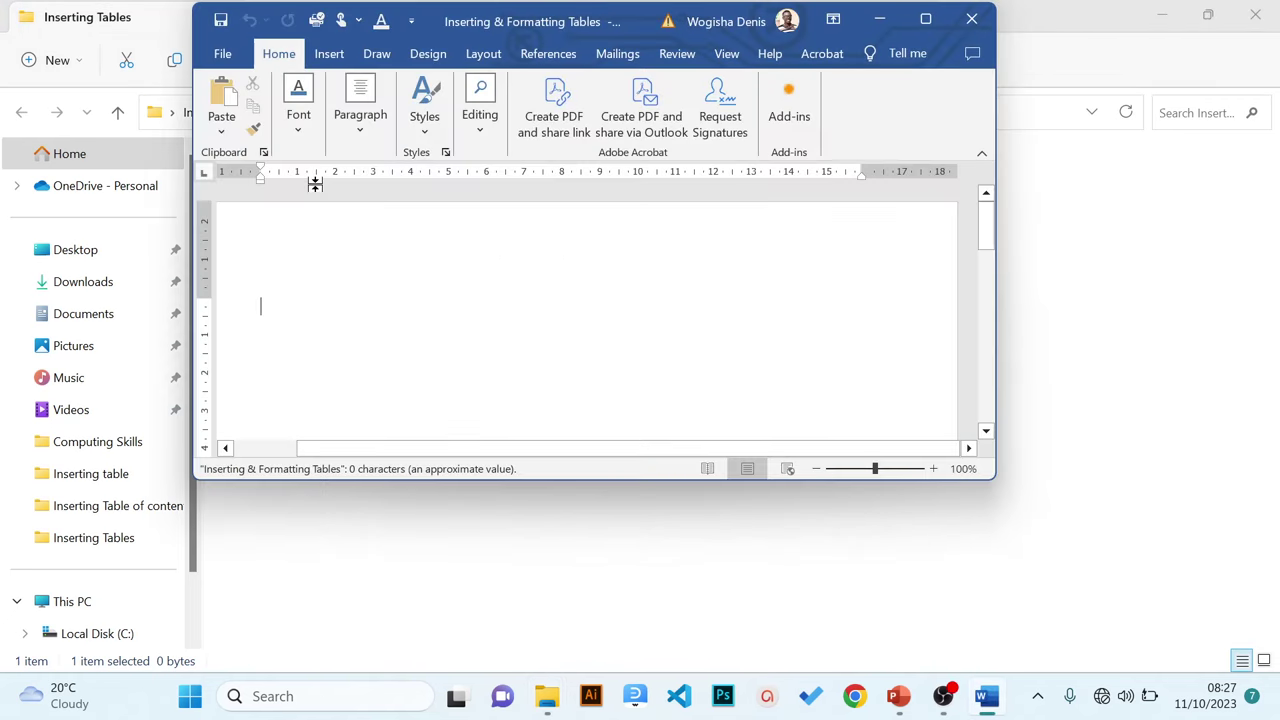
{"action": "left_click", "coordinate": [925, 19]}
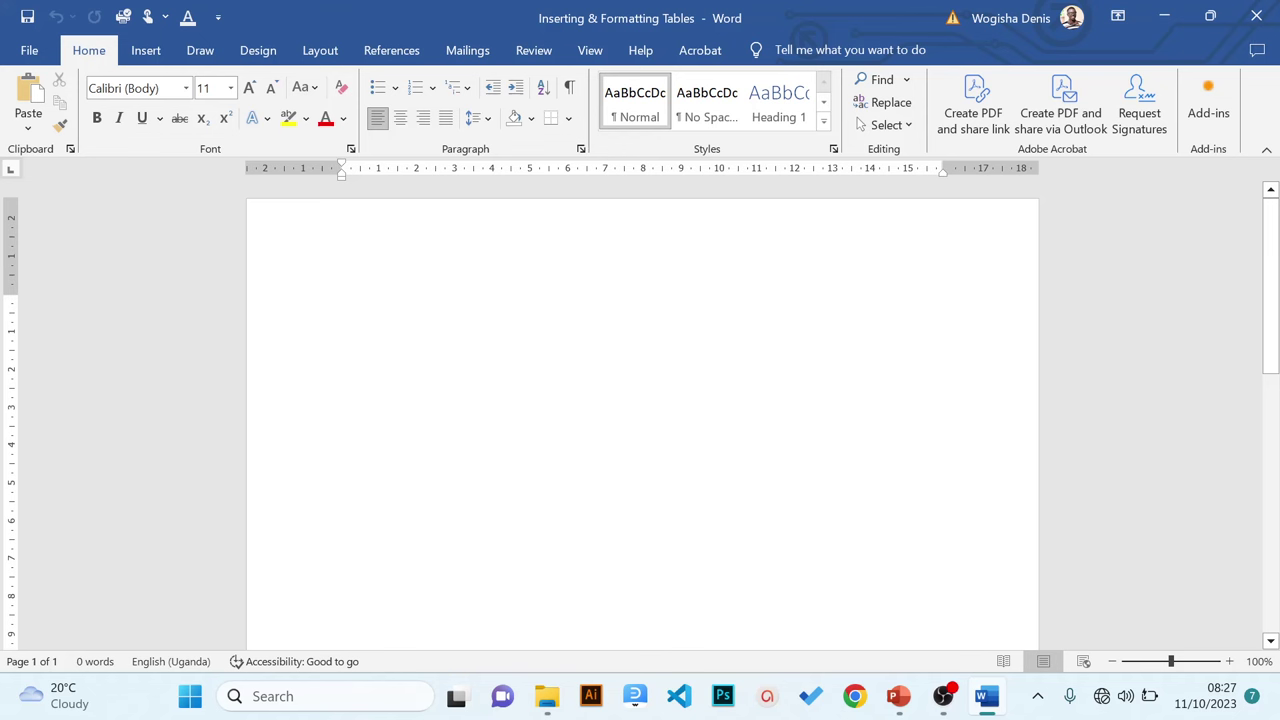
{"action": "type", "text": "Mtt"}
{"action": "key", "text": "BackSpace"}
{"action": "key", "text": "BackSpace"}
{"action": "type", "text": "e"}
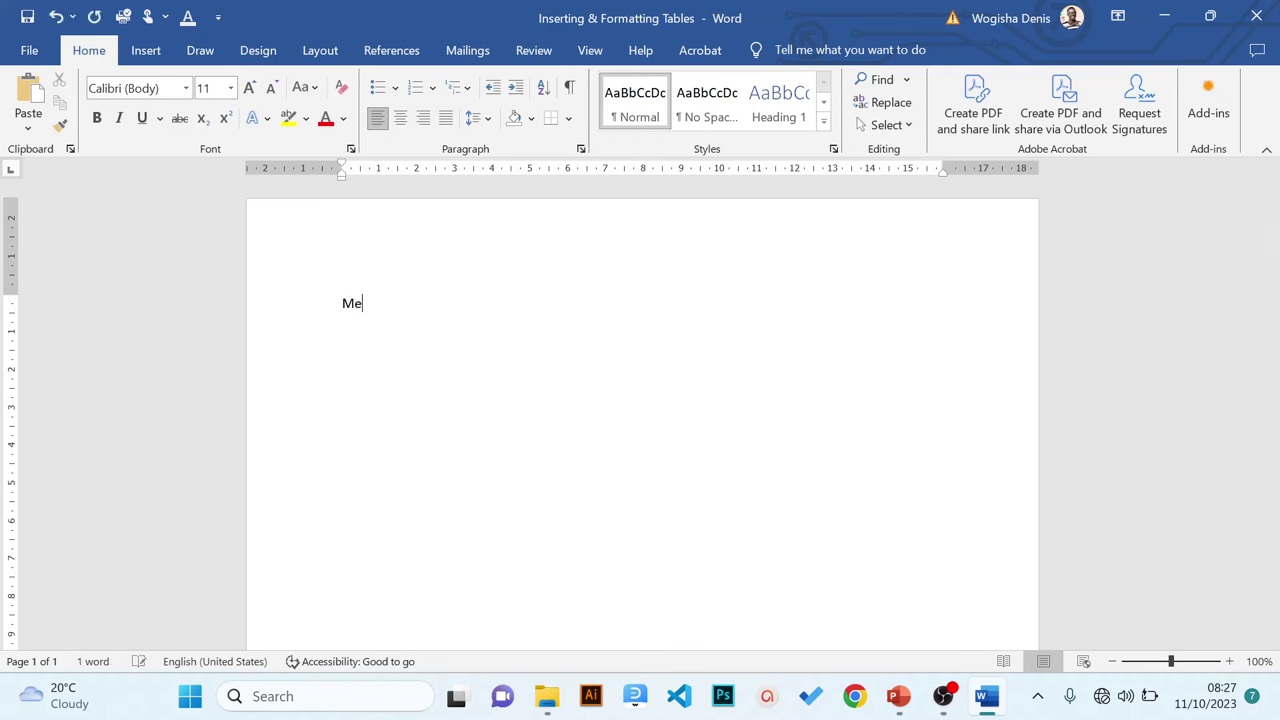
{"action": "type", "text": "thod 1: Inse"}
{"action": "key", "text": "BackSpace"}
{"action": "key", "text": "BackSpace"}
{"action": "key", "text": "BackSpace"}
{"action": "key", "text": "BackSpace"}
{"action": "type", "text": "Using the Insert Table "}
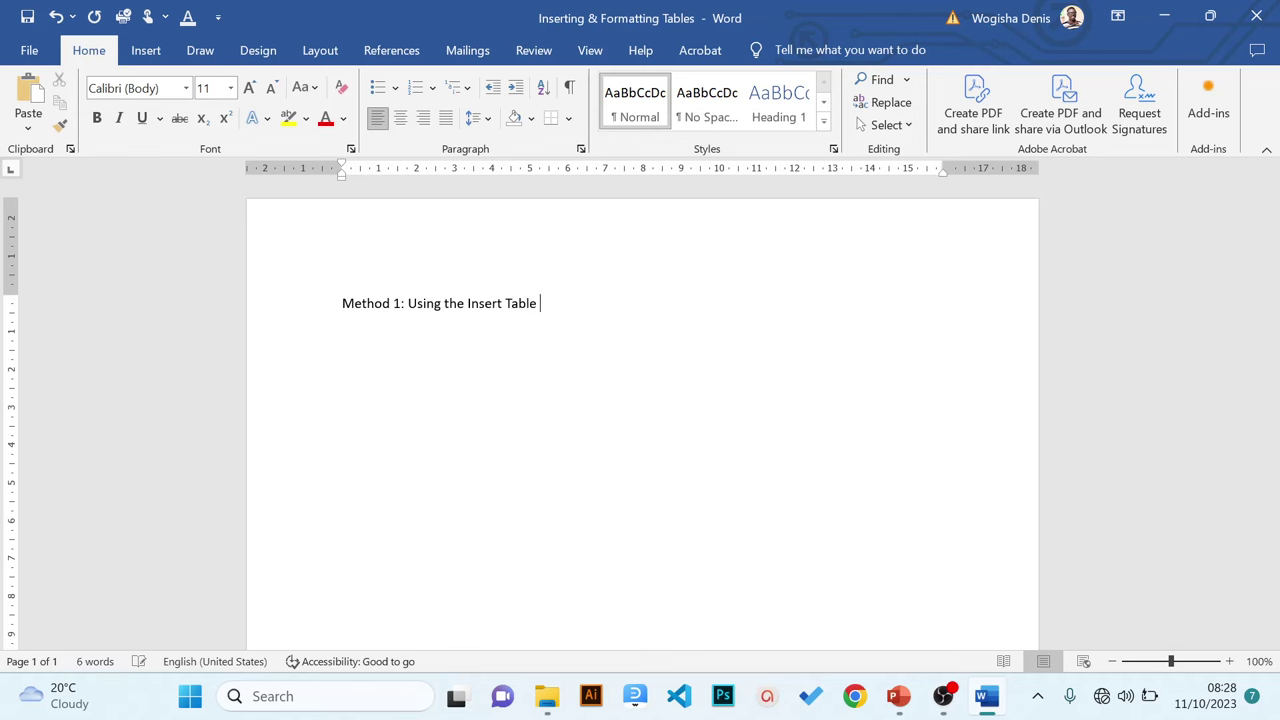
{"action": "type", "text": "Command"}
{"action": "key", "text": "Return"}
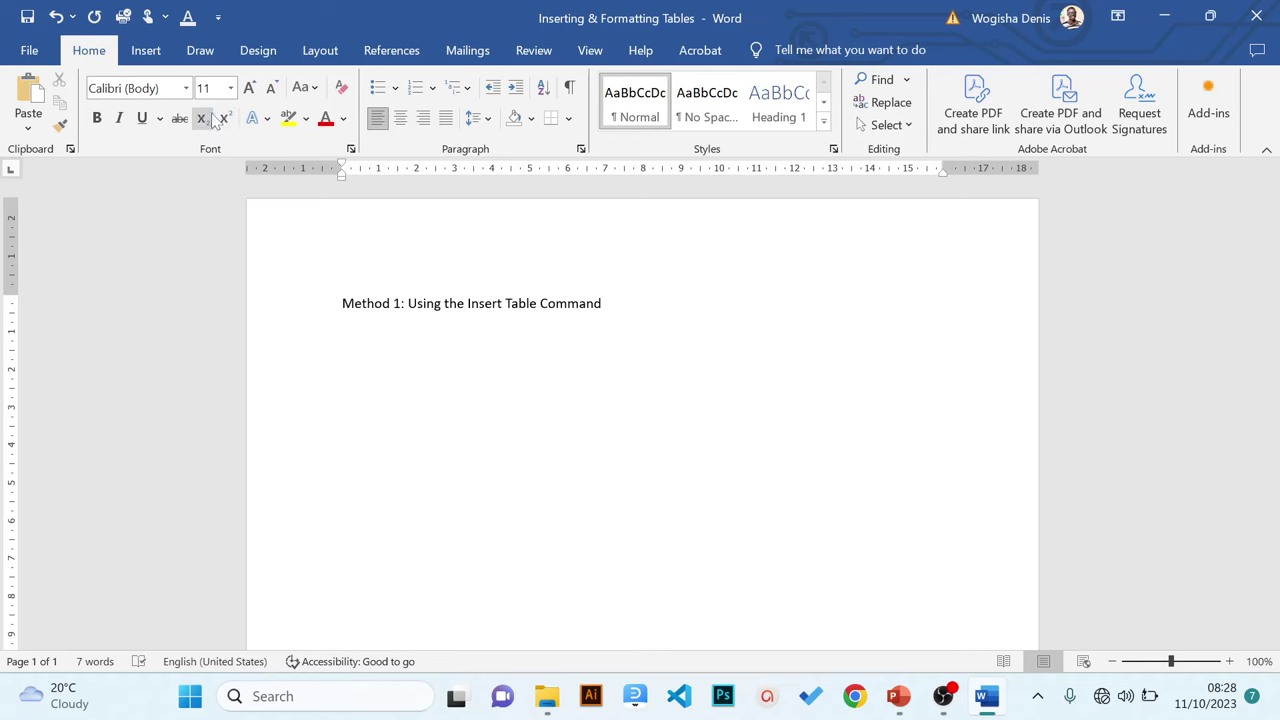
- Insert a table with 4 columns and 5 rows under the Method 1 heading by picking its size from the grid
{"action": "left_click", "coordinate": [150, 58]}
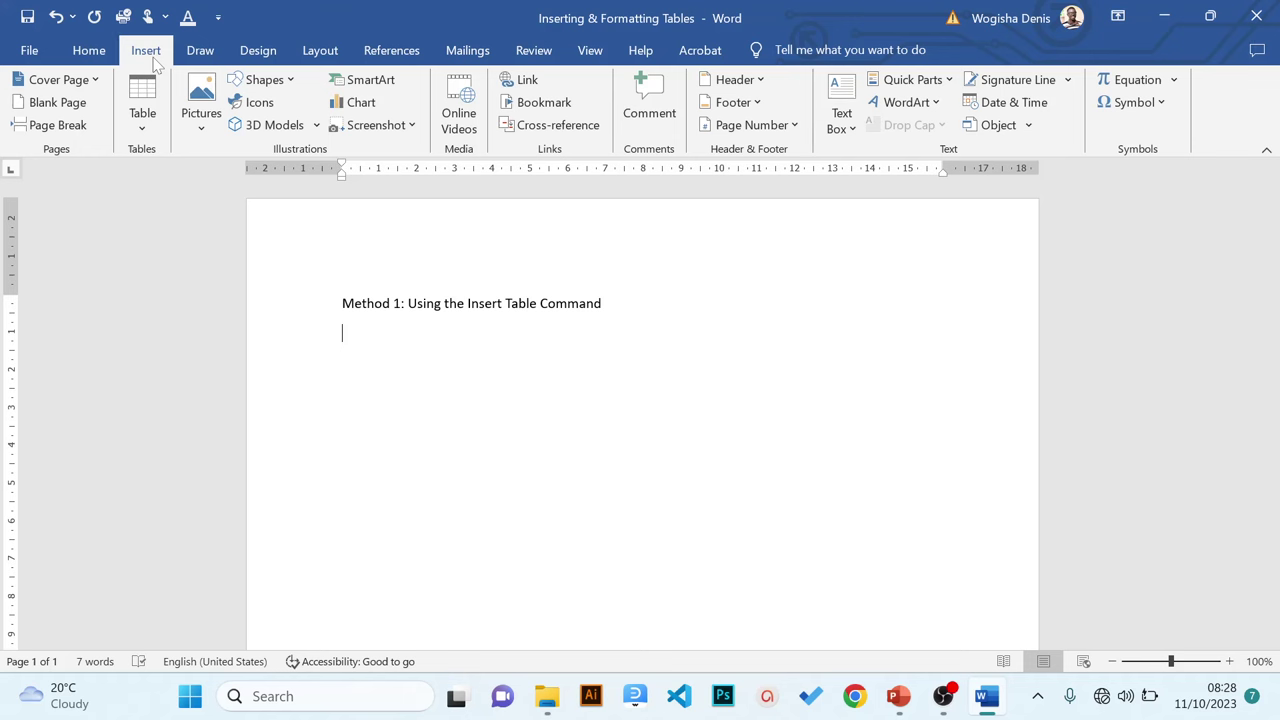
{"action": "left_click", "coordinate": [146, 120]}
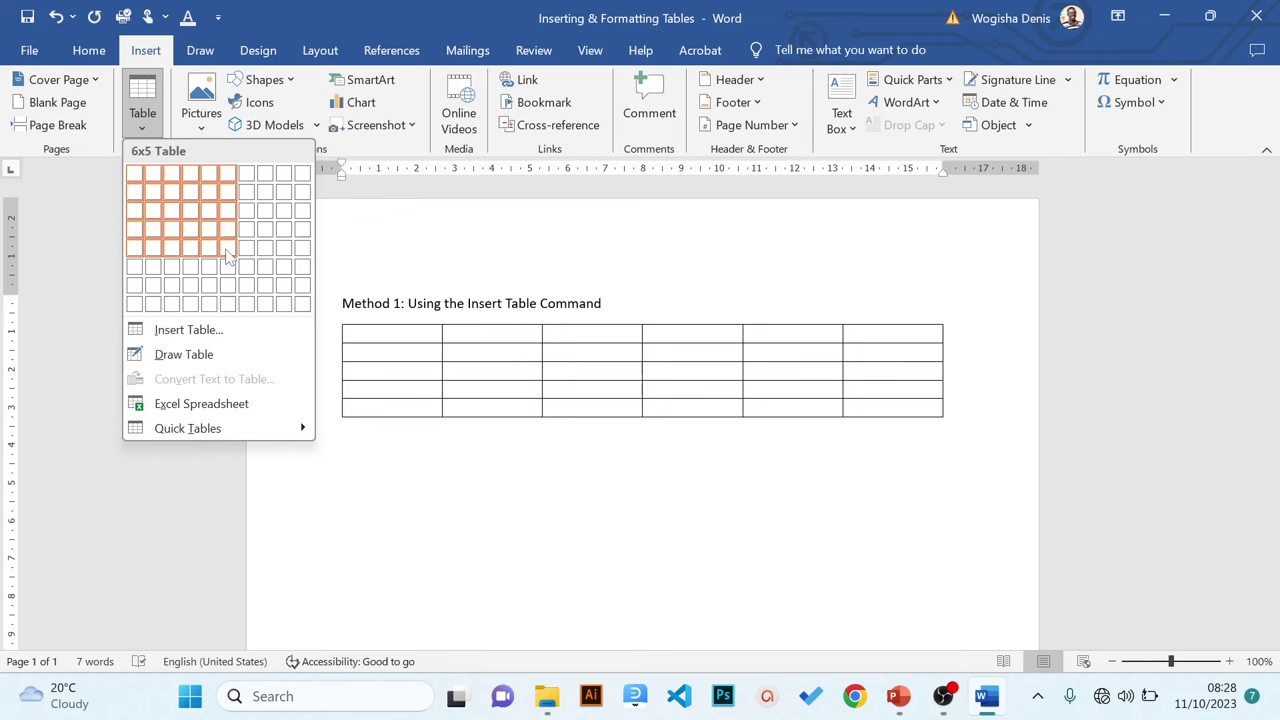
{"action": "left_click", "coordinate": [190, 250]}
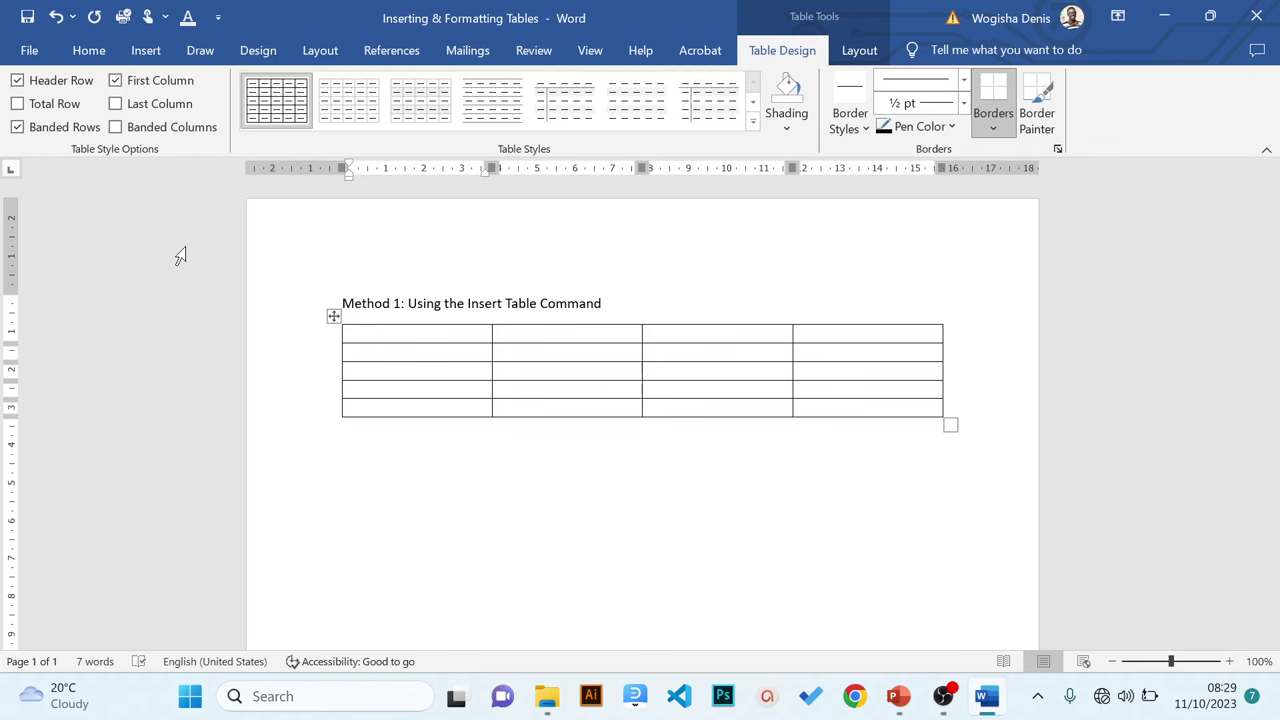
- Insert a second table below the first one with the Insert Table dialog, setting 5 columns and 7 rows
{"action": "left_click", "coordinate": [342, 456]}
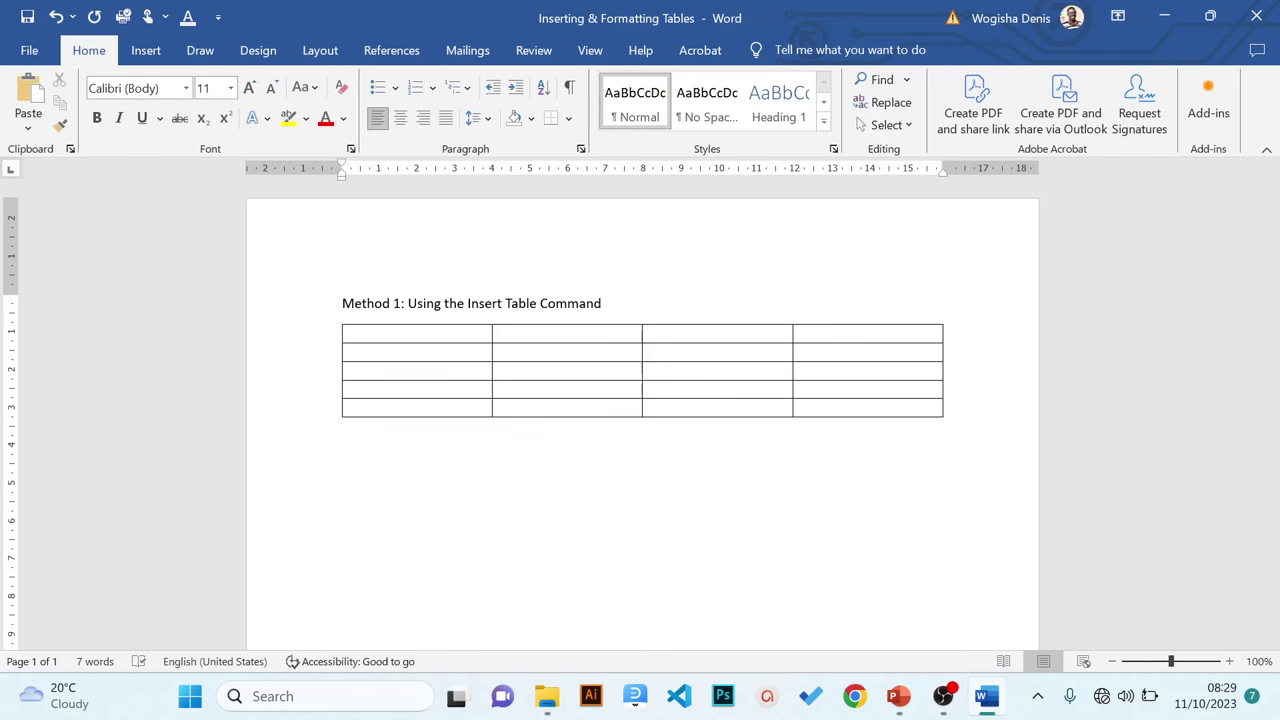
{"action": "left_click", "coordinate": [163, 57]}
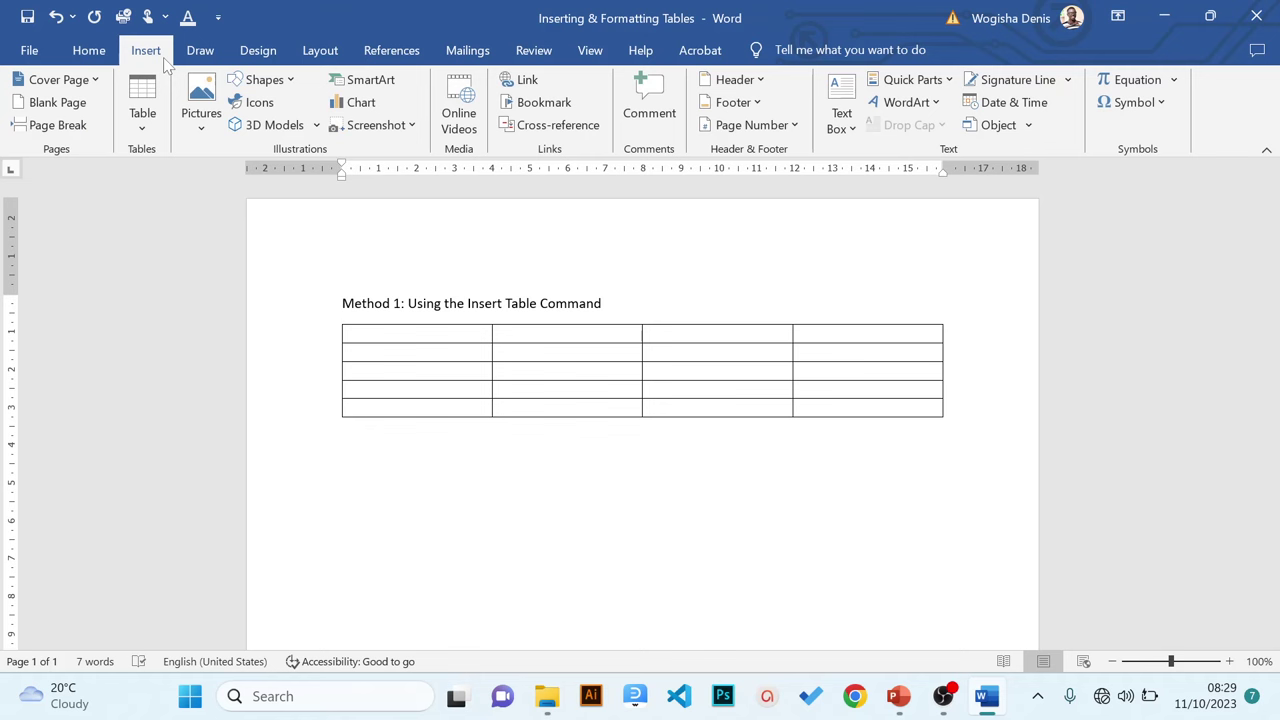
{"action": "left_click", "coordinate": [142, 128]}
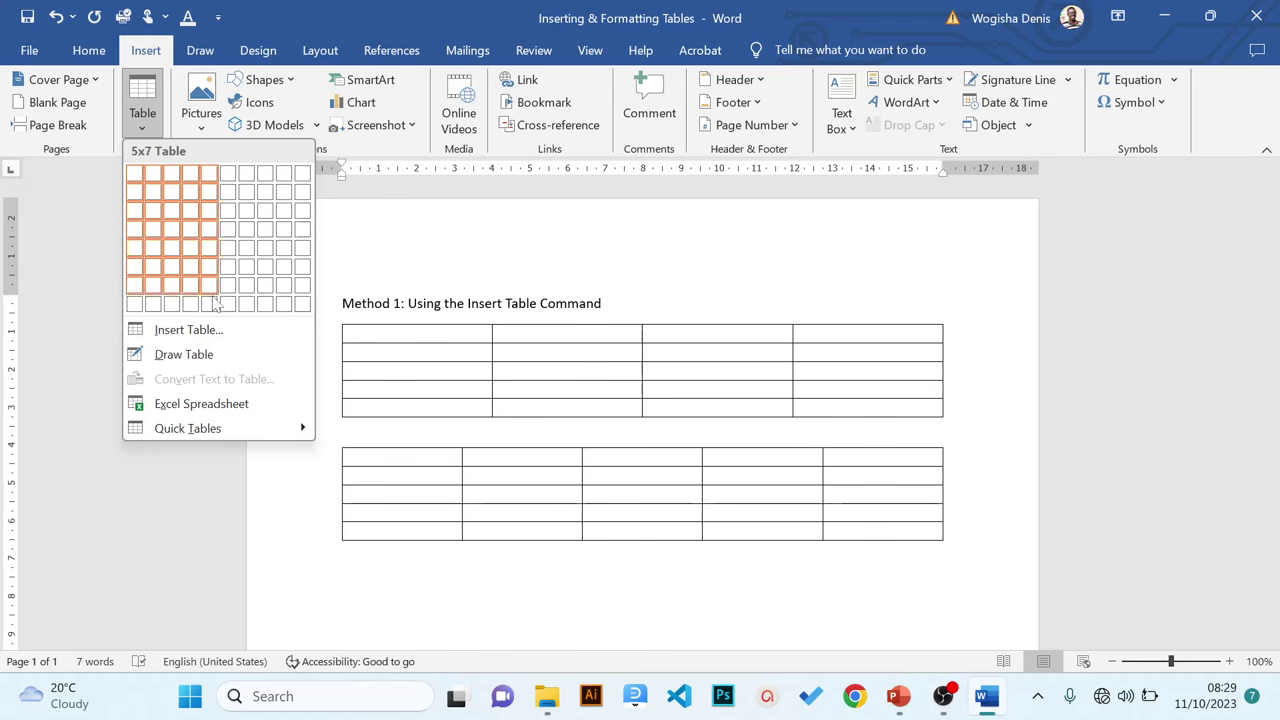
{"action": "left_click", "coordinate": [210, 340]}
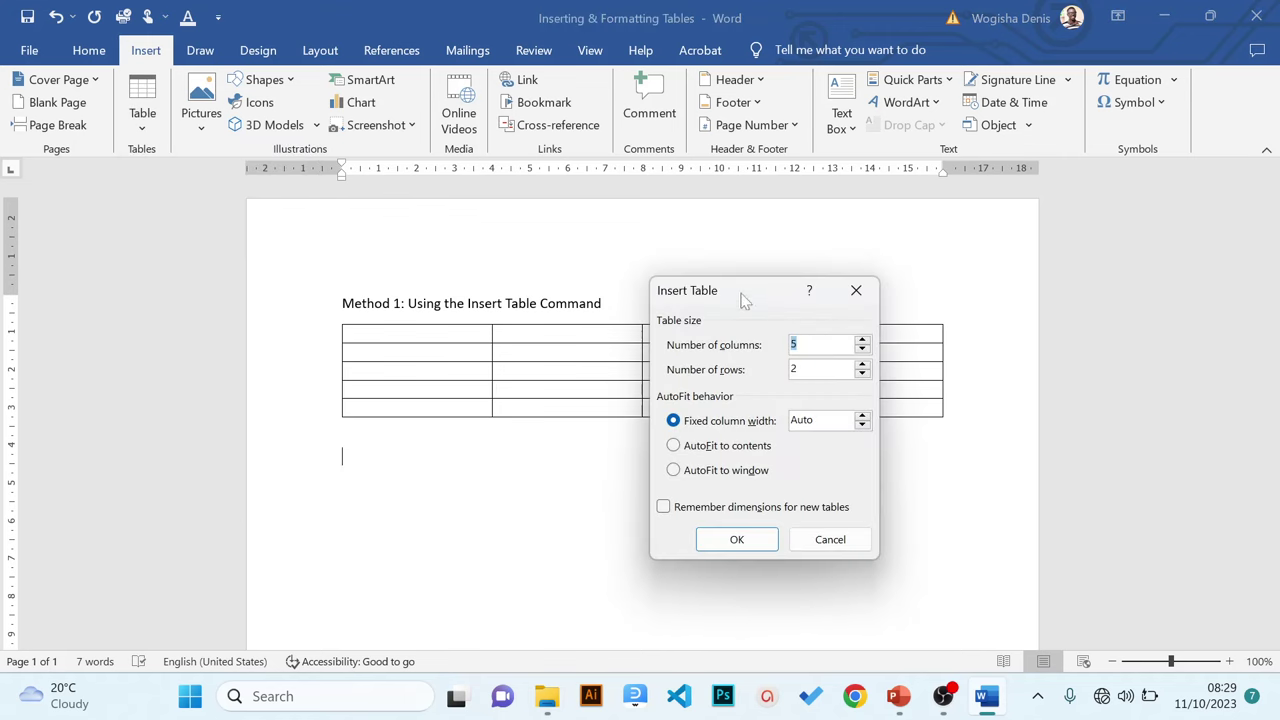
{"action": "left_click_drag", "start_coordinate": [743, 297], "coordinate": [571, 297]}
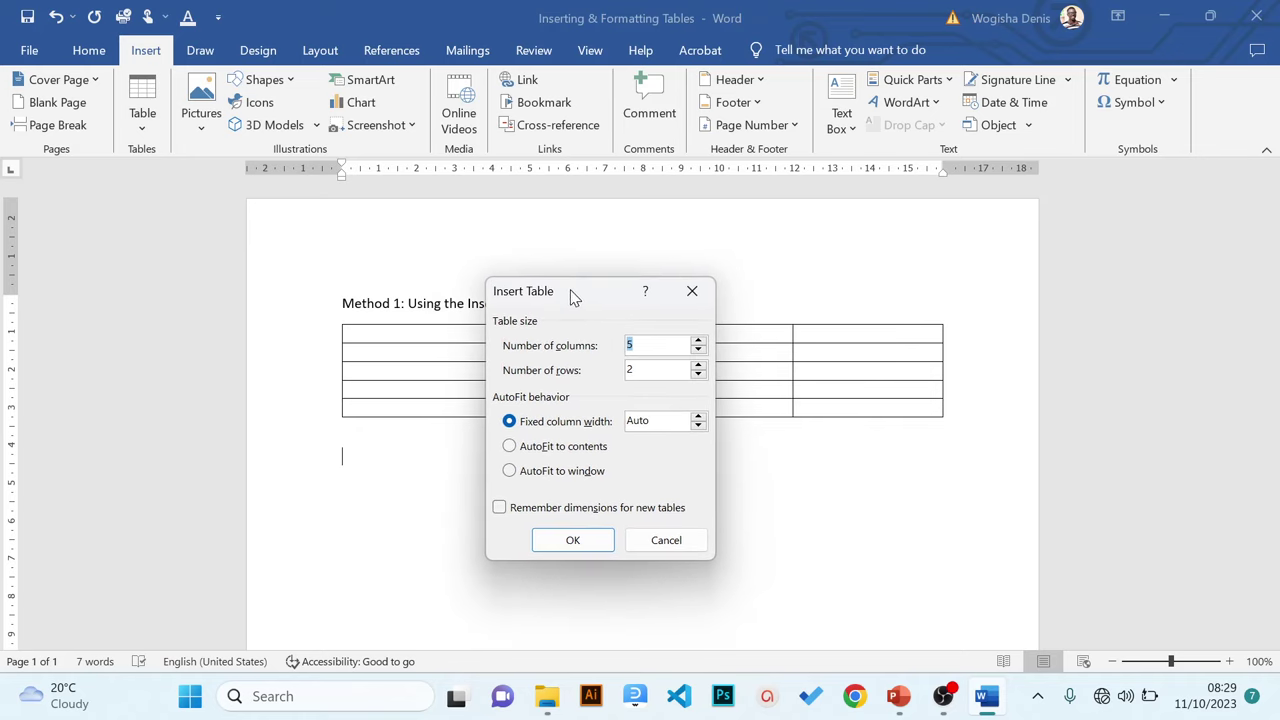
{"action": "left_click", "coordinate": [631, 344]}
{"action": "key", "text": "BackSpace"}
{"action": "type", "text": "7"}
{"action": "double_click", "coordinate": [658, 344]}
{"action": "type", "text": "5"}
{"action": "left_click", "coordinate": [698, 341]}
{"action": "type", "text": "5"}
{"action": "left_click", "coordinate": [566, 540]}
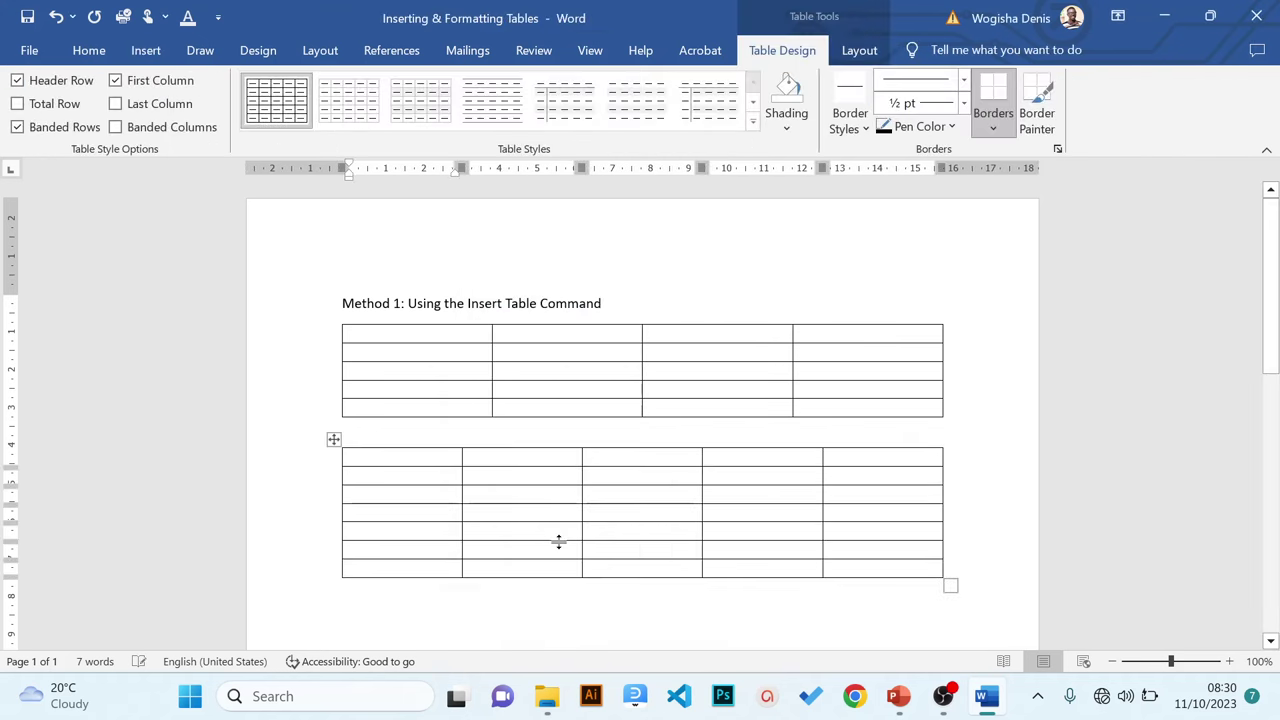
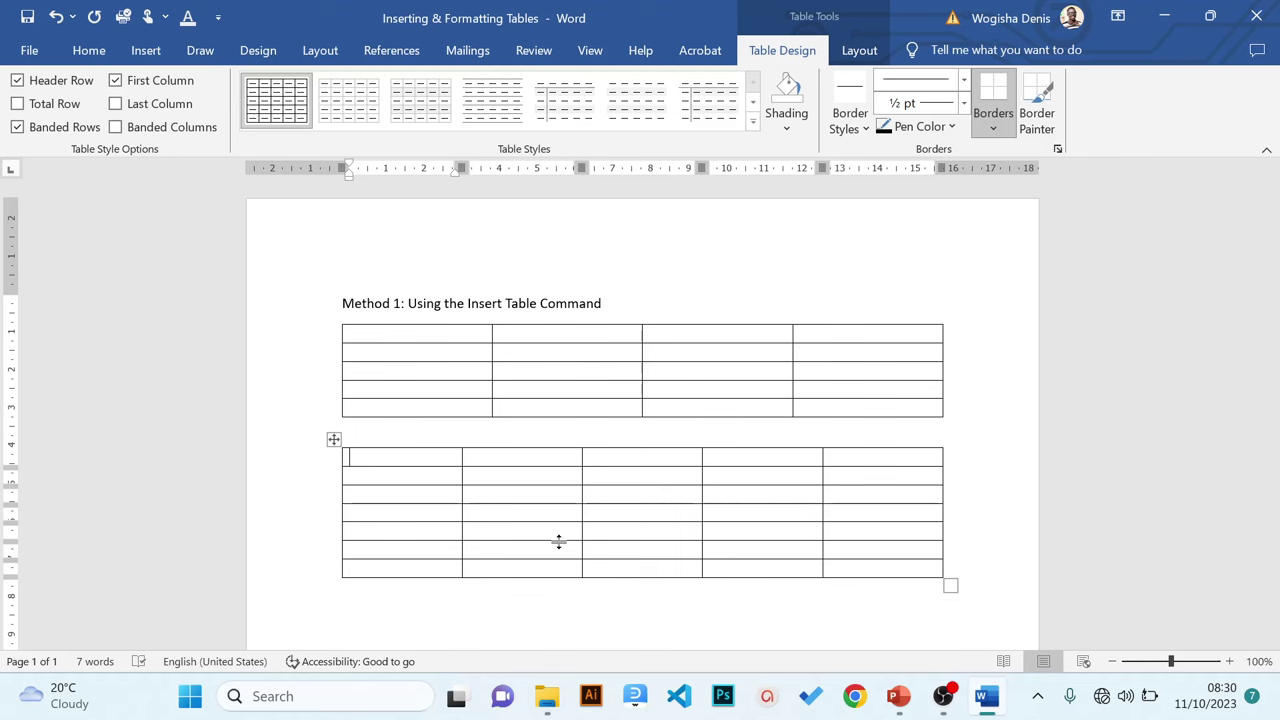
- Add the heading line "Method 2" below the second table, followed by a new empty line
{"action": "scroll", "coordinate": [559, 542], "scroll_direction": "down", "scroll_amount": 3}
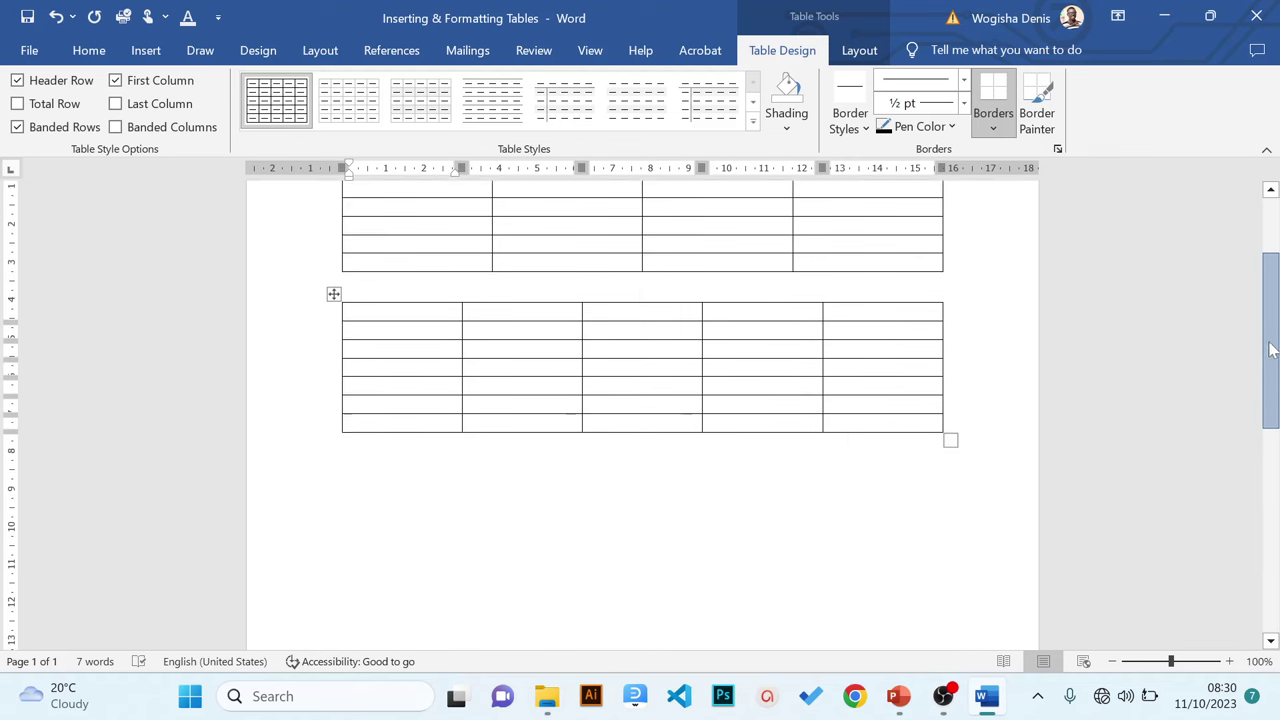
{"action": "left_click", "coordinate": [427, 477]}
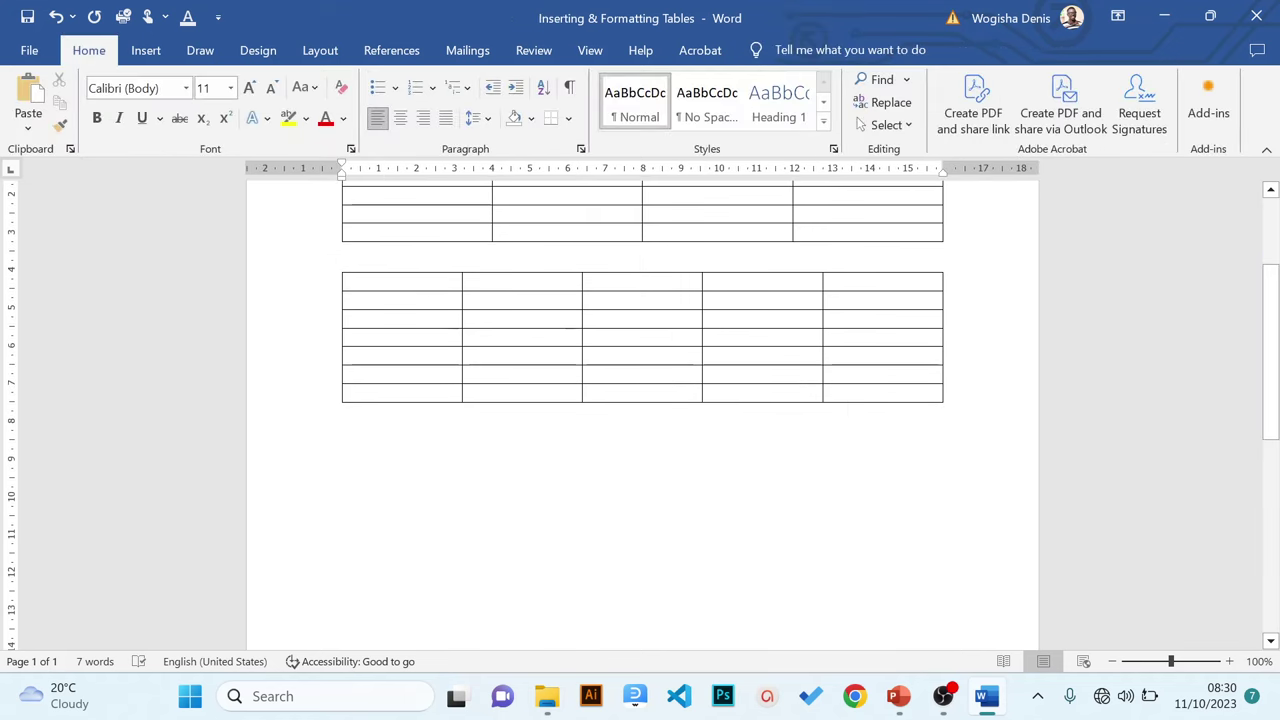
{"action": "key", "text": "Return"}
{"action": "type", "text": "Method 2"}
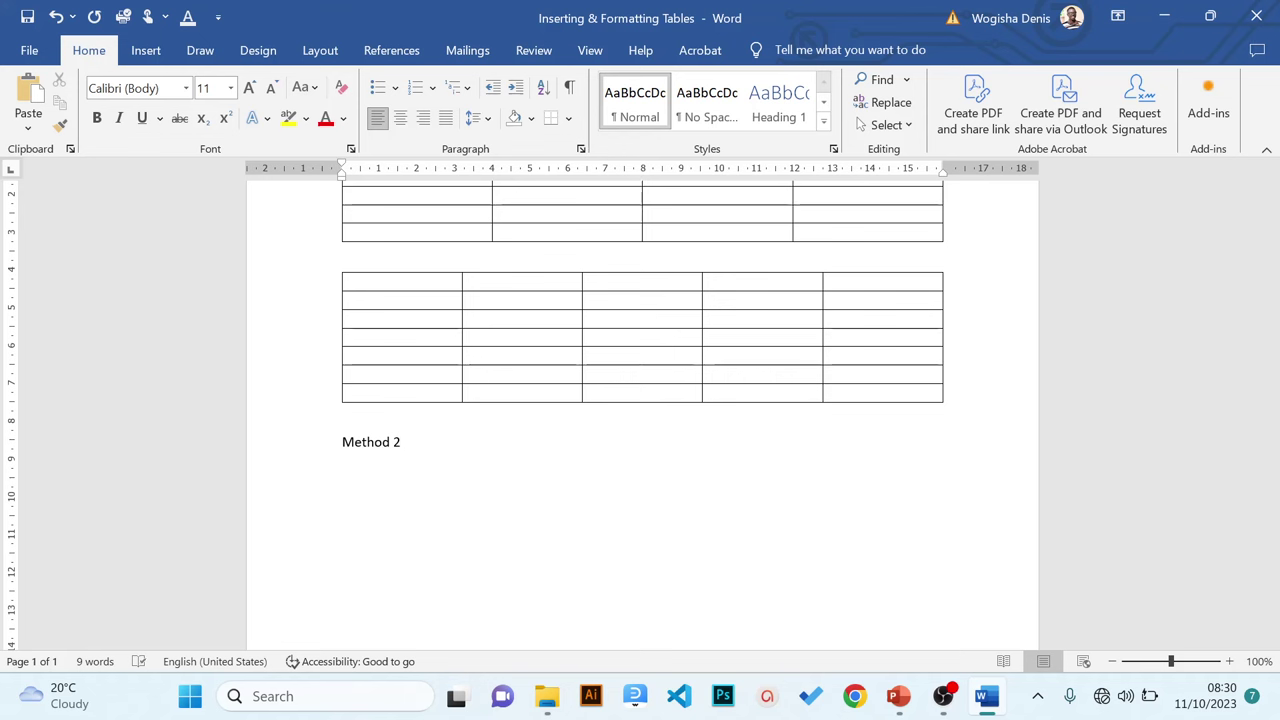
{"action": "key", "text": "Return"}
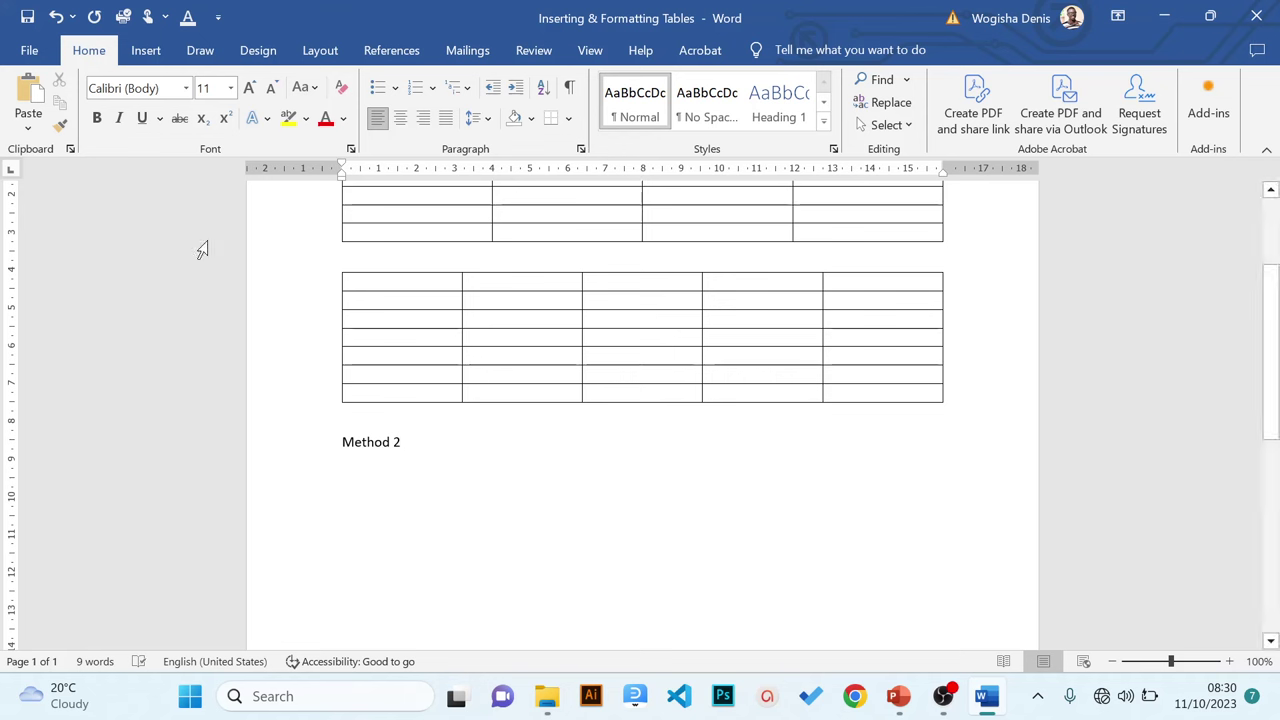
- Use Draw Table to draw a single-cell table outline about 16.1 cm wide and 6.5 cm high under Method 2
{"action": "left_click", "coordinate": [148, 53]}
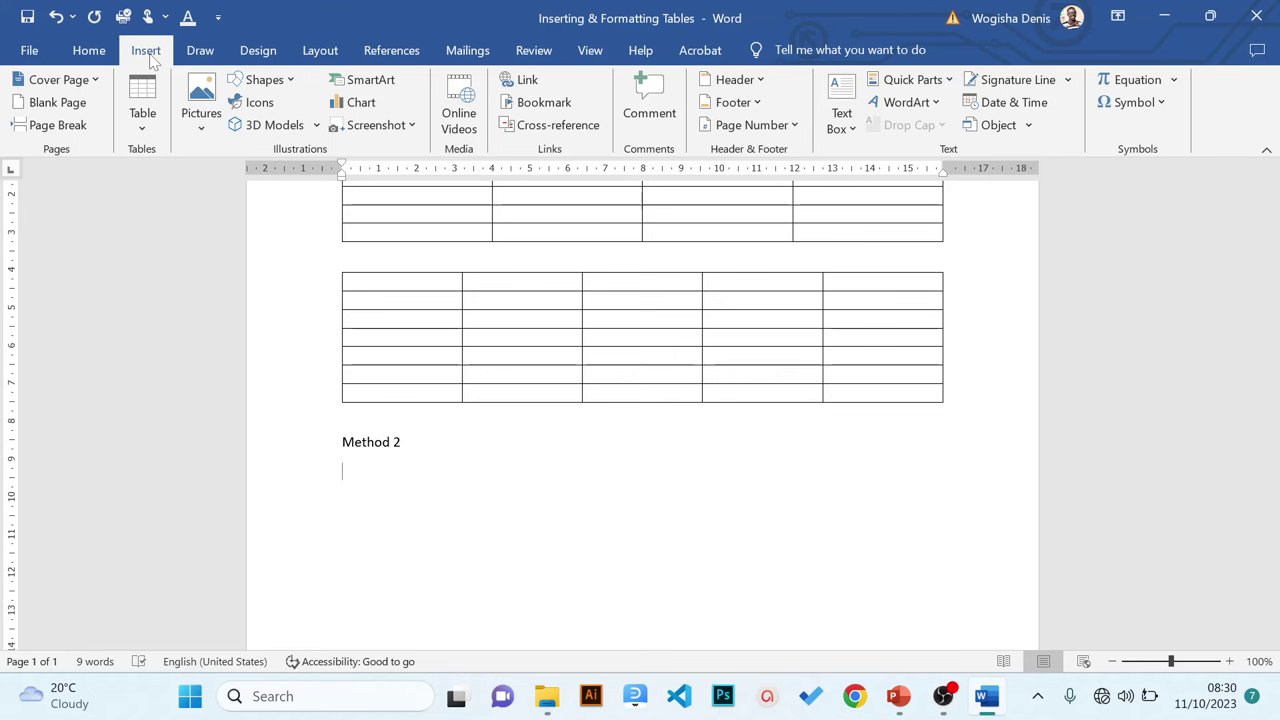
{"action": "left_click", "coordinate": [140, 122]}
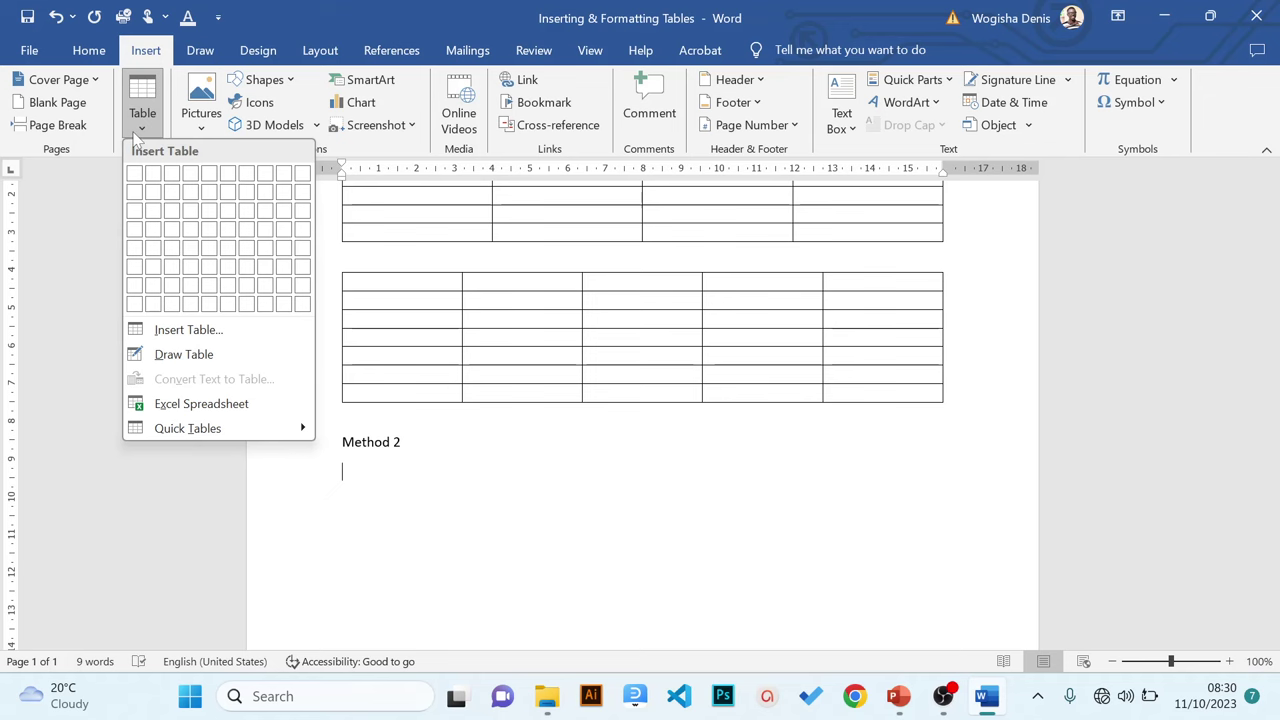
{"action": "left_click", "coordinate": [186, 356]}
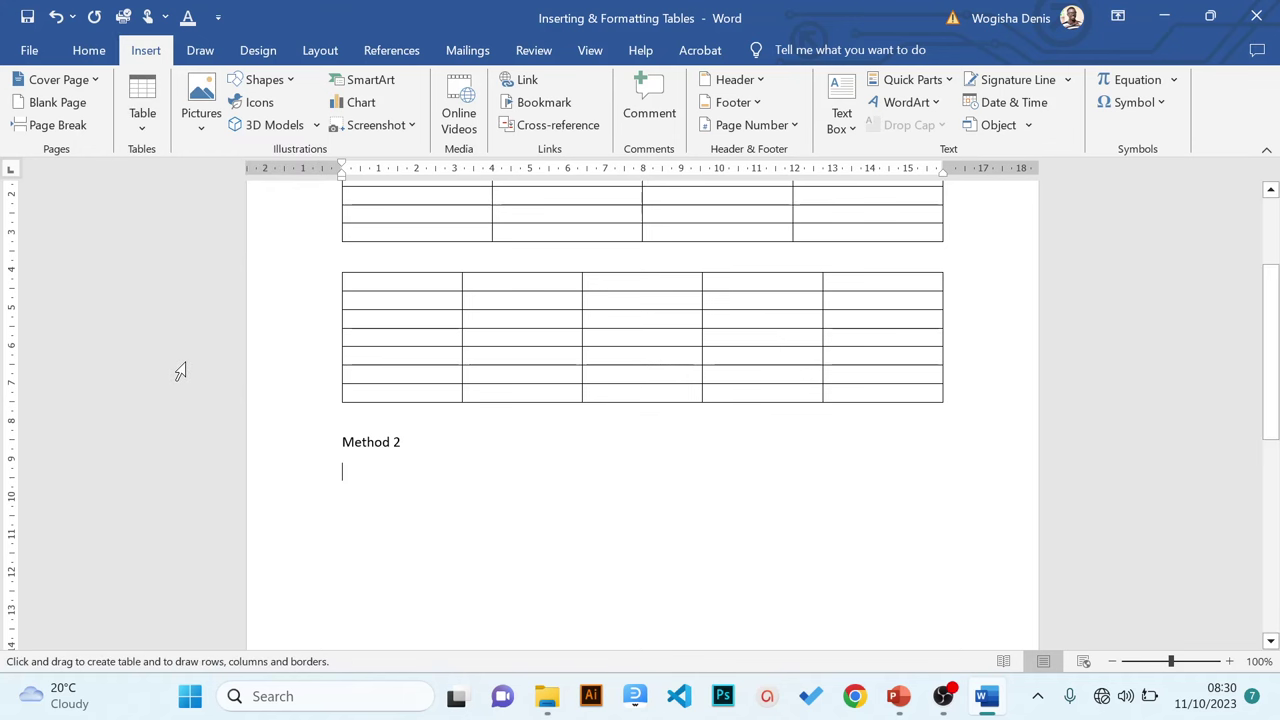
{"action": "left_click", "coordinate": [155, 128]}
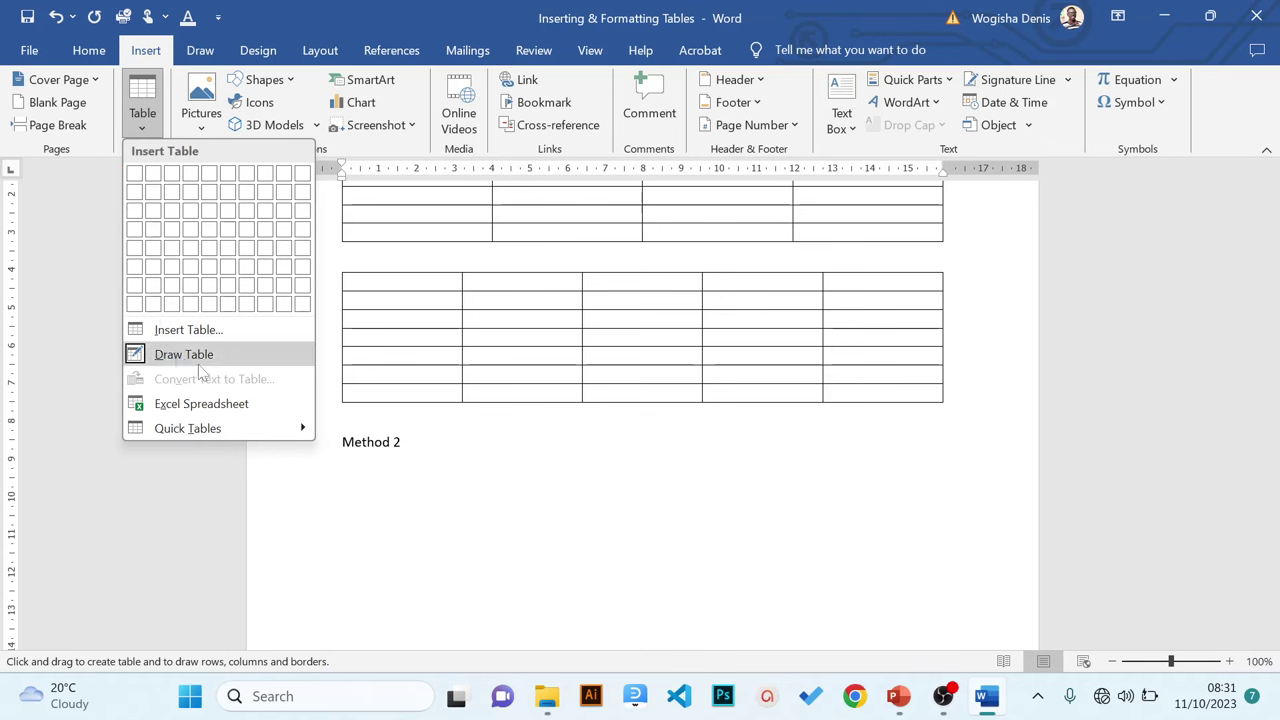
{"action": "left_click", "coordinate": [358, 473]}
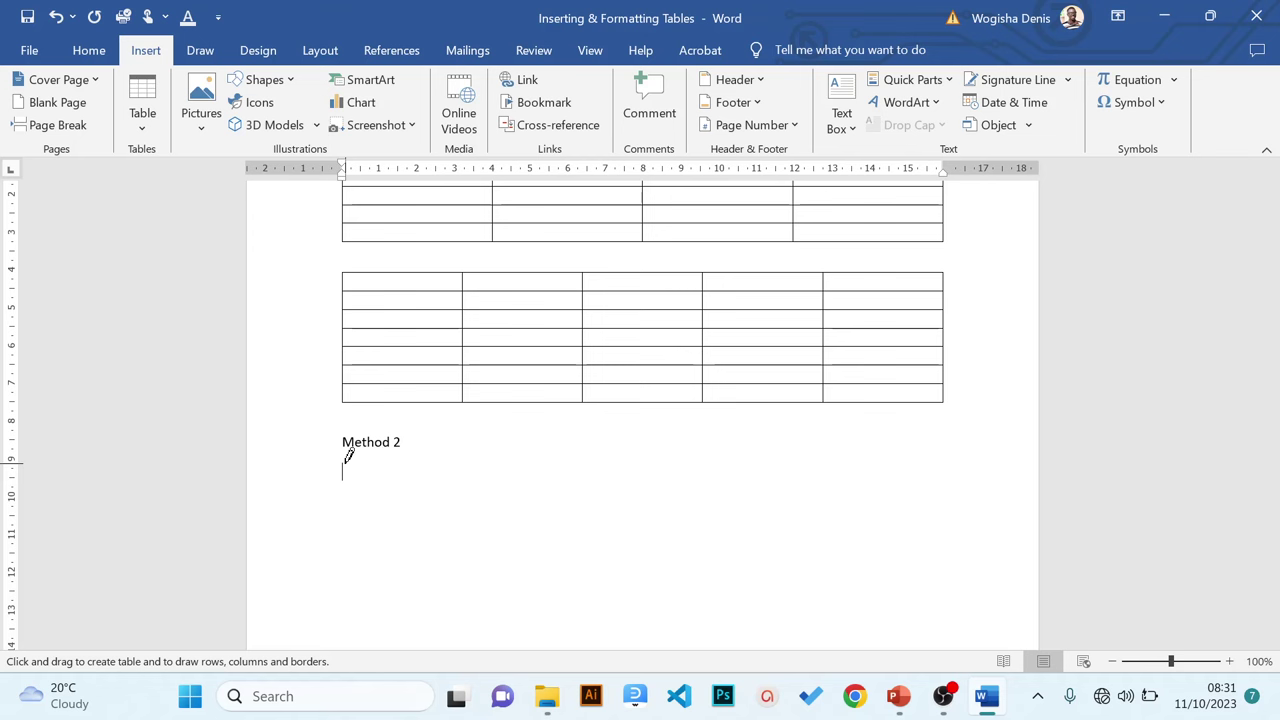
{"action": "mouse_move", "coordinate": [345, 463]}
{"action": "left_mouse_down"}
{"action": "mouse_move", "coordinate": [598, 556]}
{"action": "mouse_move", "coordinate": [735, 580]}
{"action": "mouse_move", "coordinate": [830, 645]}
{"action": "mouse_move", "coordinate": [853, 468]}
{"action": "mouse_move", "coordinate": [882, 400]}
{"action": "mouse_move", "coordinate": [878, 236]}
{"action": "mouse_move", "coordinate": [891, 171]}
{"action": "mouse_move", "coordinate": [951, 314]}
{"action": "mouse_move", "coordinate": [962, 490]}
{"action": "mouse_move", "coordinate": [954, 575]}
{"action": "mouse_move", "coordinate": [934, 595]}
{"action": "mouse_move", "coordinate": [950, 636]}
{"action": "mouse_move", "coordinate": [953, 565]}
{"action": "left_mouse_up"}
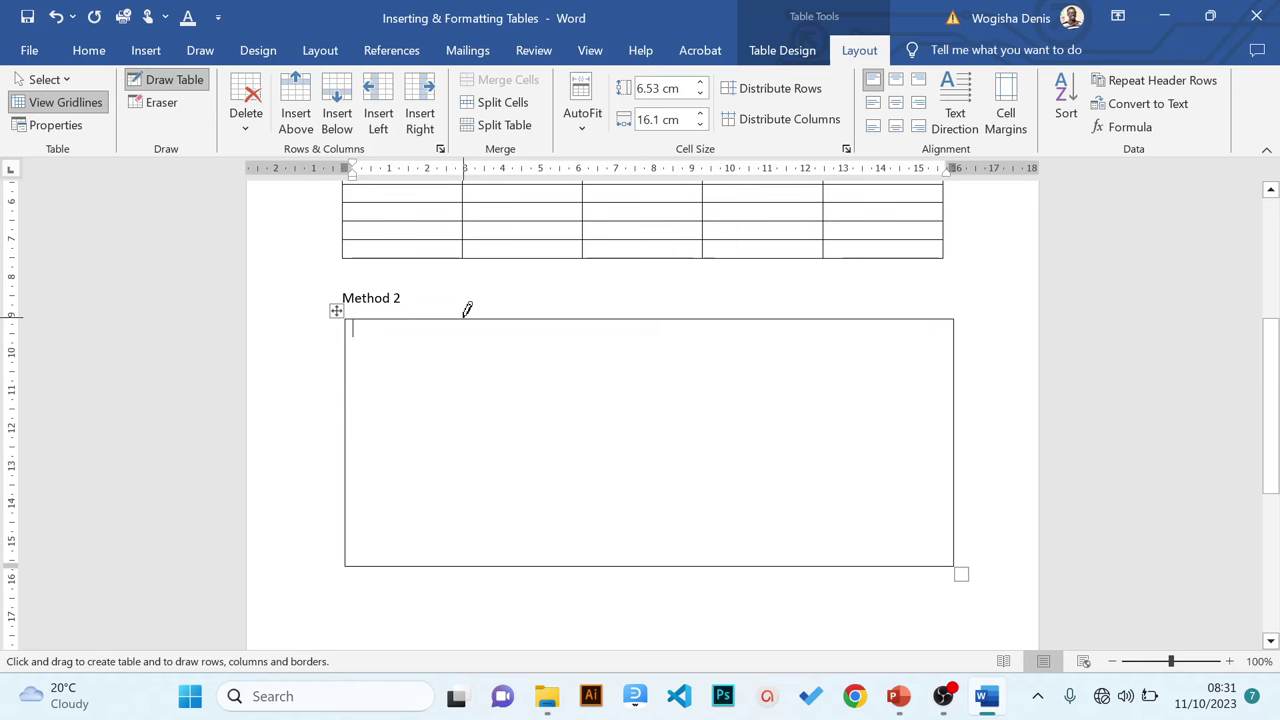
{"action": "mouse_move", "coordinate": [465, 318]}
{"action": "left_mouse_down"}
{"action": "mouse_move", "coordinate": [459, 434]}
{"action": "mouse_move", "coordinate": [474, 558]}
{"action": "mouse_move", "coordinate": [460, 571]}
{"action": "left_mouse_up"}
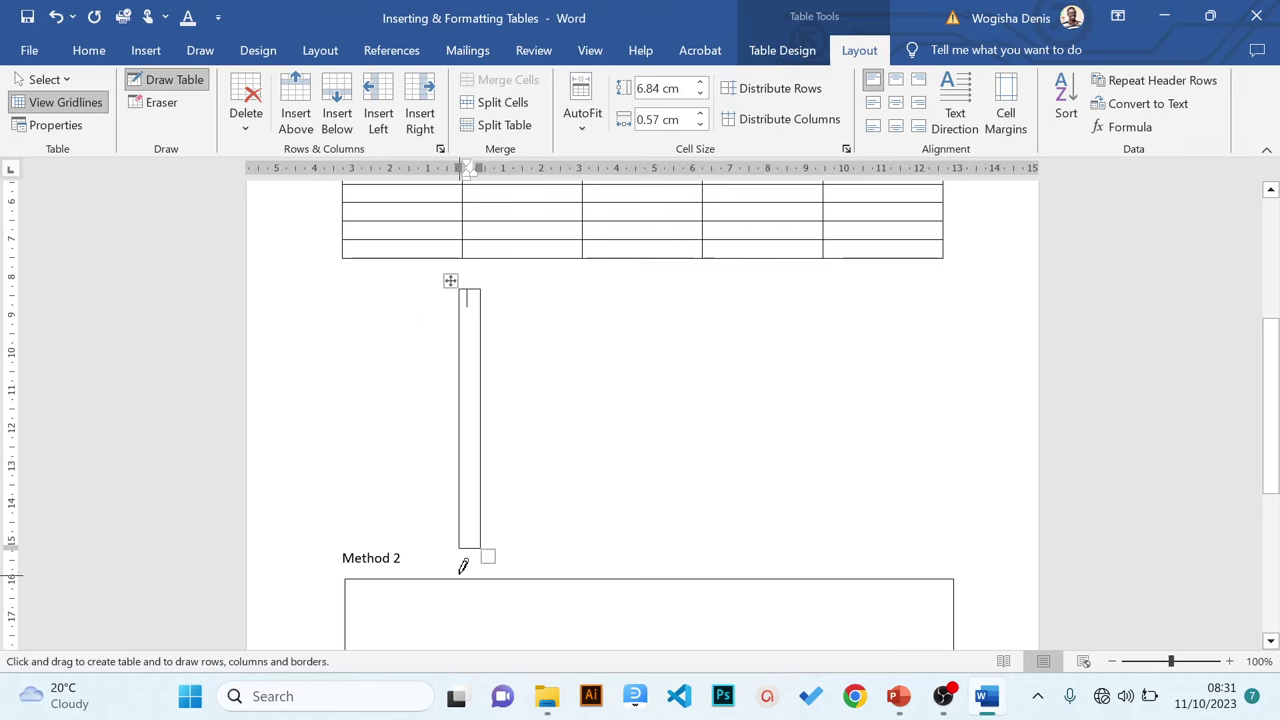
{"action": "key", "text": "ctrl+z"}
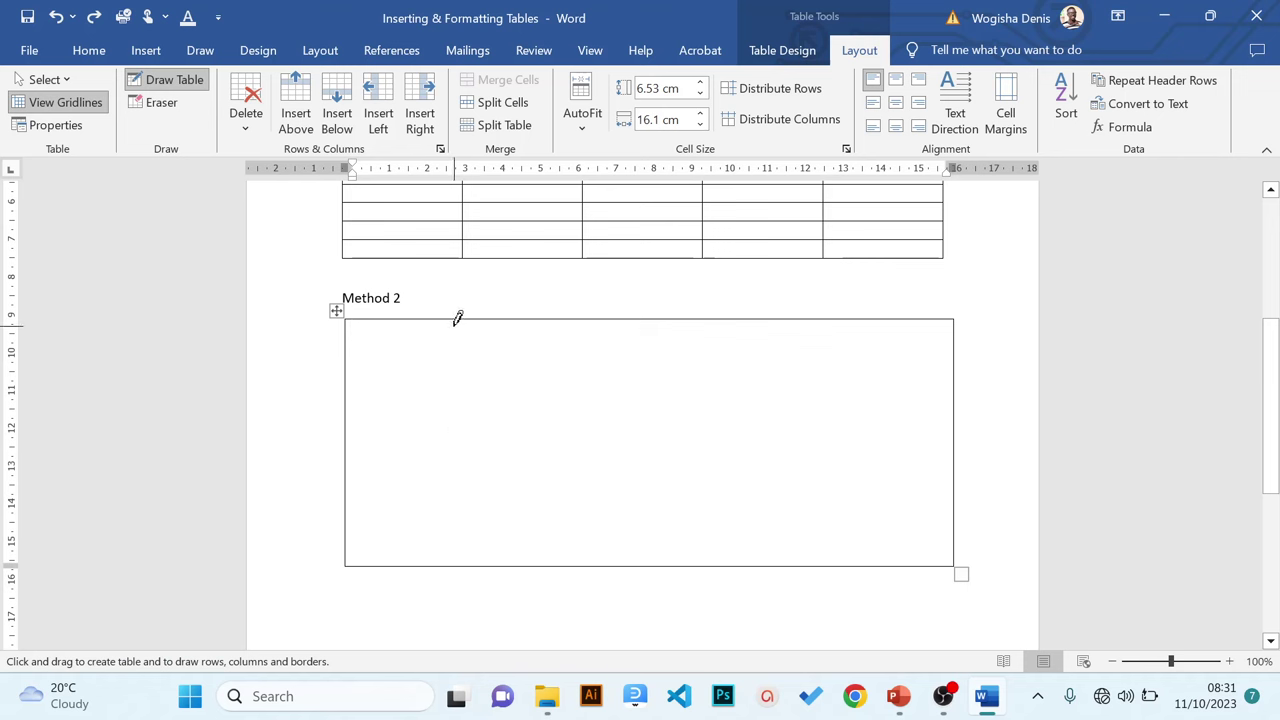
{"action": "mouse_move", "coordinate": [470, 320]}
{"action": "left_mouse_down"}
{"action": "mouse_move", "coordinate": [488, 441]}
{"action": "mouse_move", "coordinate": [449, 534]}
{"action": "mouse_move", "coordinate": [477, 572]}
{"action": "mouse_move", "coordinate": [465, 552]}
{"action": "left_mouse_up"}
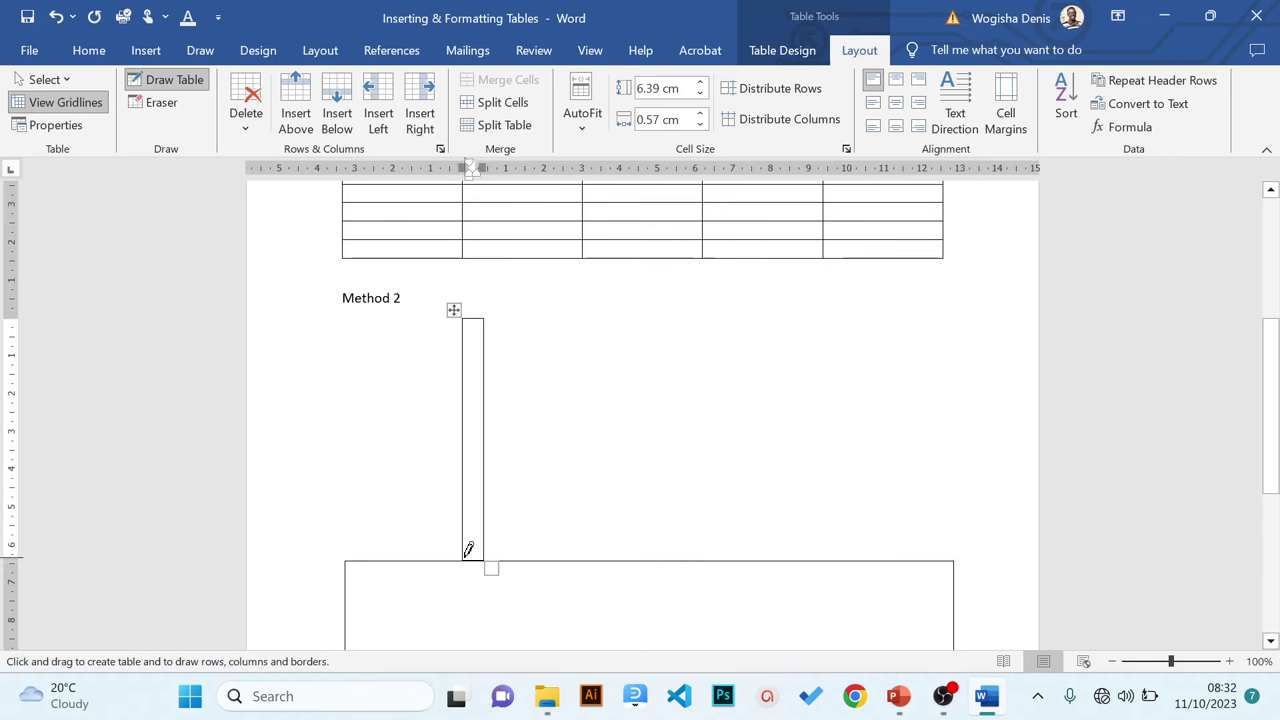
{"action": "key", "text": "ctrl+z"}
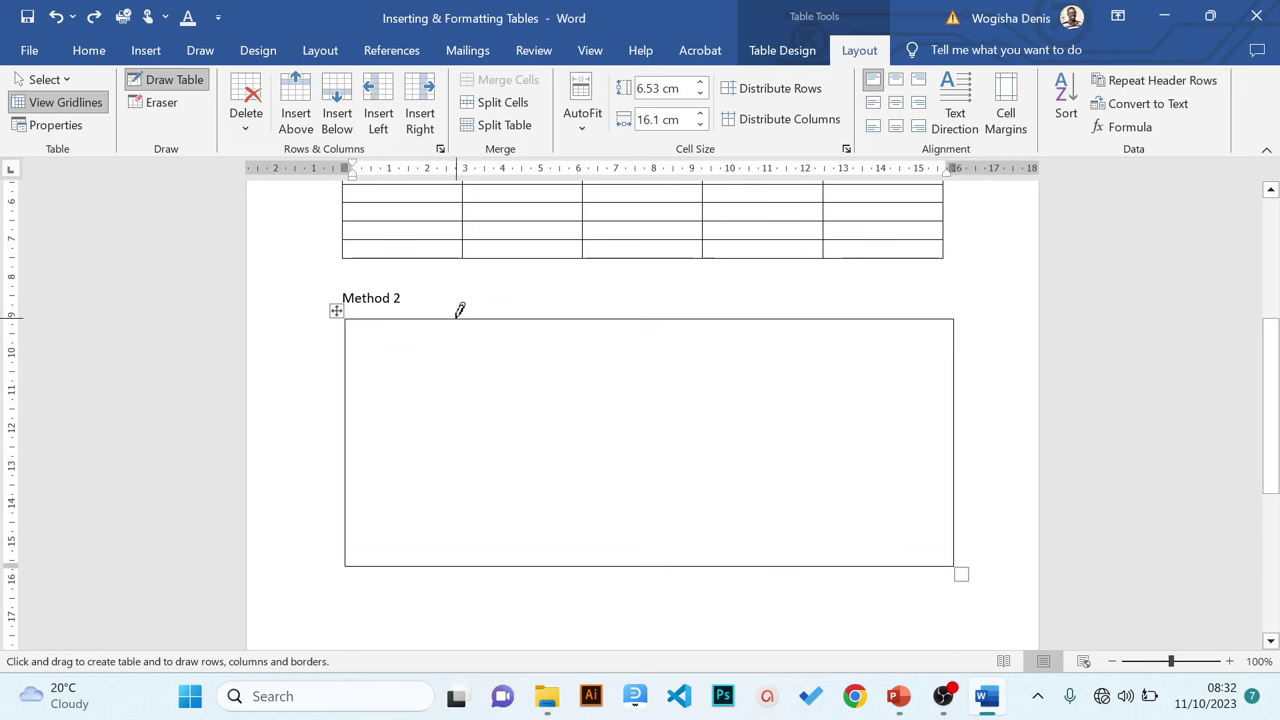
- Draw four vertical lines inside the Method 2 table outline to divide it into five columns
{"action": "left_click_drag", "start_coordinate": [457, 306], "coordinate": [460, 489]}
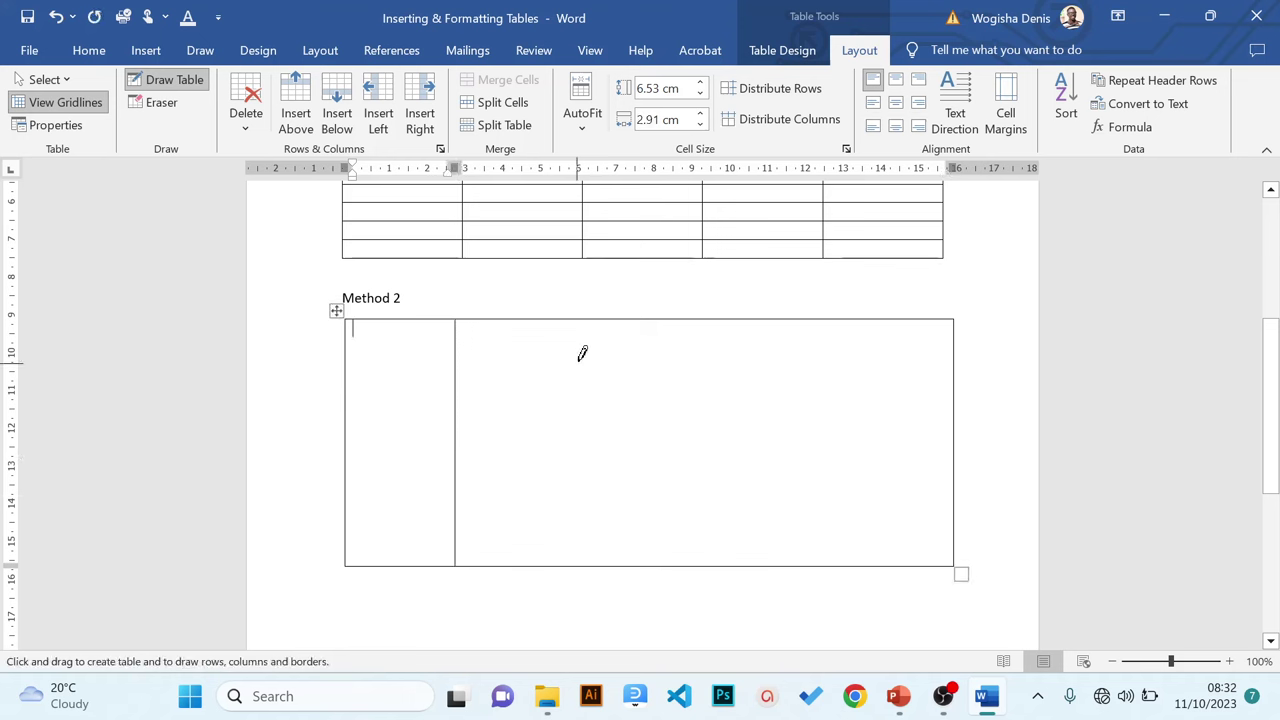
{"action": "left_click_drag", "start_coordinate": [586, 312], "coordinate": [580, 495]}
{"action": "left_click_drag", "start_coordinate": [708, 312], "coordinate": [706, 485]}
{"action": "left_click_drag", "start_coordinate": [836, 310], "coordinate": [840, 551]}
{"action": "key", "text": "ctrl+z"}
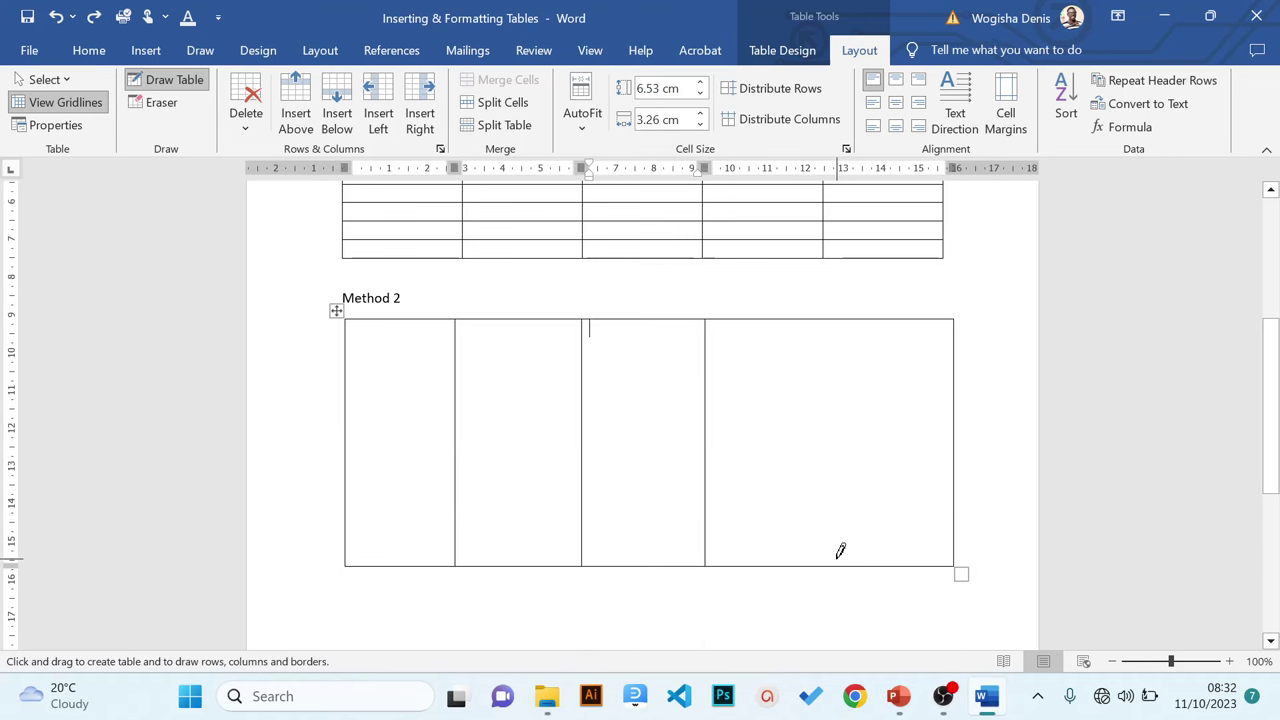
{"action": "left_click_drag", "start_coordinate": [856, 314], "coordinate": [865, 474]}
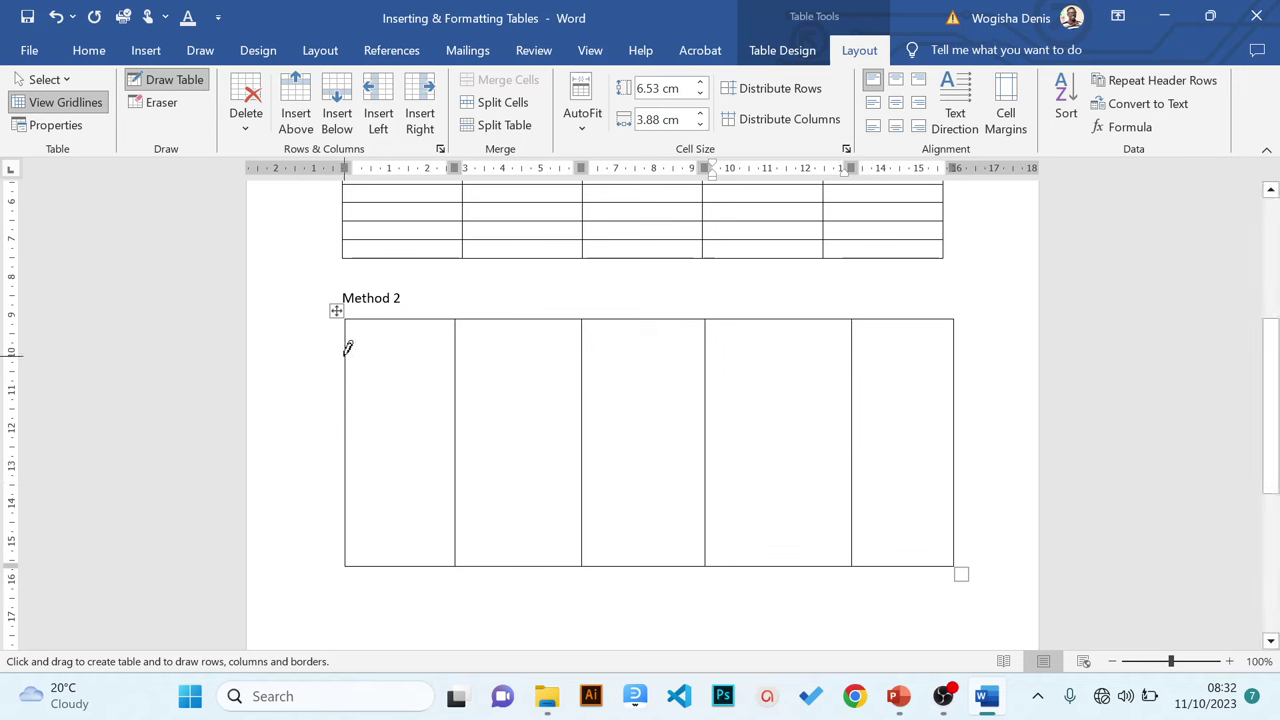
- Draw four horizontal lines across the Method 2 table to divide it into five rows, and leave Draw Table mode
{"action": "mouse_move", "coordinate": [345, 350]}
{"action": "left_mouse_down"}
{"action": "mouse_move", "coordinate": [750, 330]}
{"action": "mouse_move", "coordinate": [922, 366]}
{"action": "mouse_move", "coordinate": [928, 352]}
{"action": "left_mouse_up"}
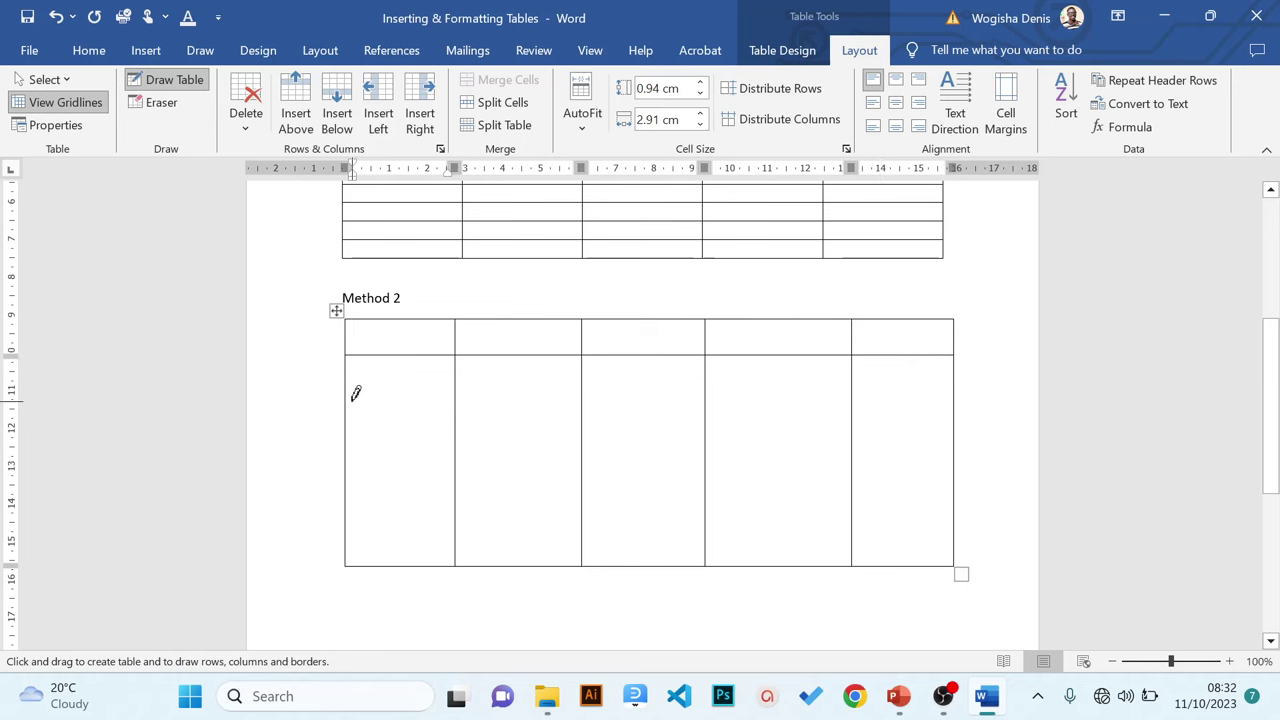
{"action": "mouse_move", "coordinate": [349, 395]}
{"action": "left_mouse_down"}
{"action": "mouse_move", "coordinate": [783, 377]}
{"action": "mouse_move", "coordinate": [937, 423]}
{"action": "mouse_move", "coordinate": [954, 397]}
{"action": "left_mouse_up"}
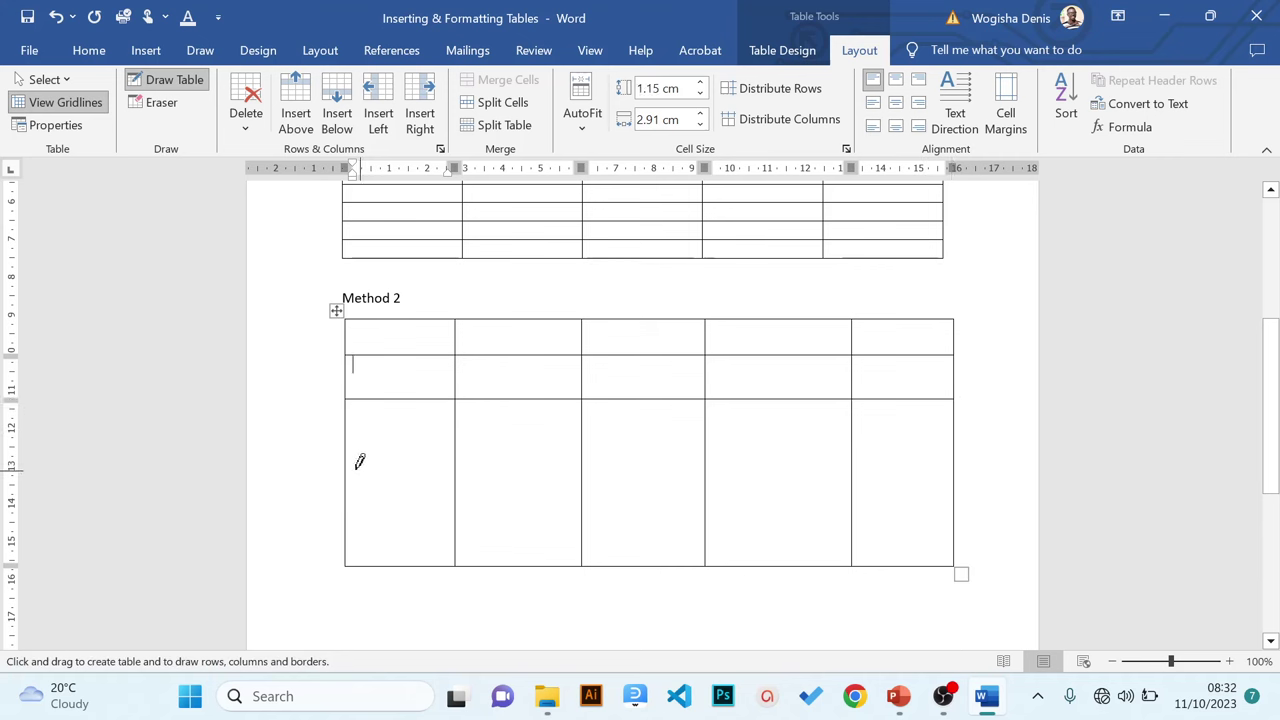
{"action": "left_click_drag", "start_coordinate": [349, 440], "coordinate": [897, 435]}
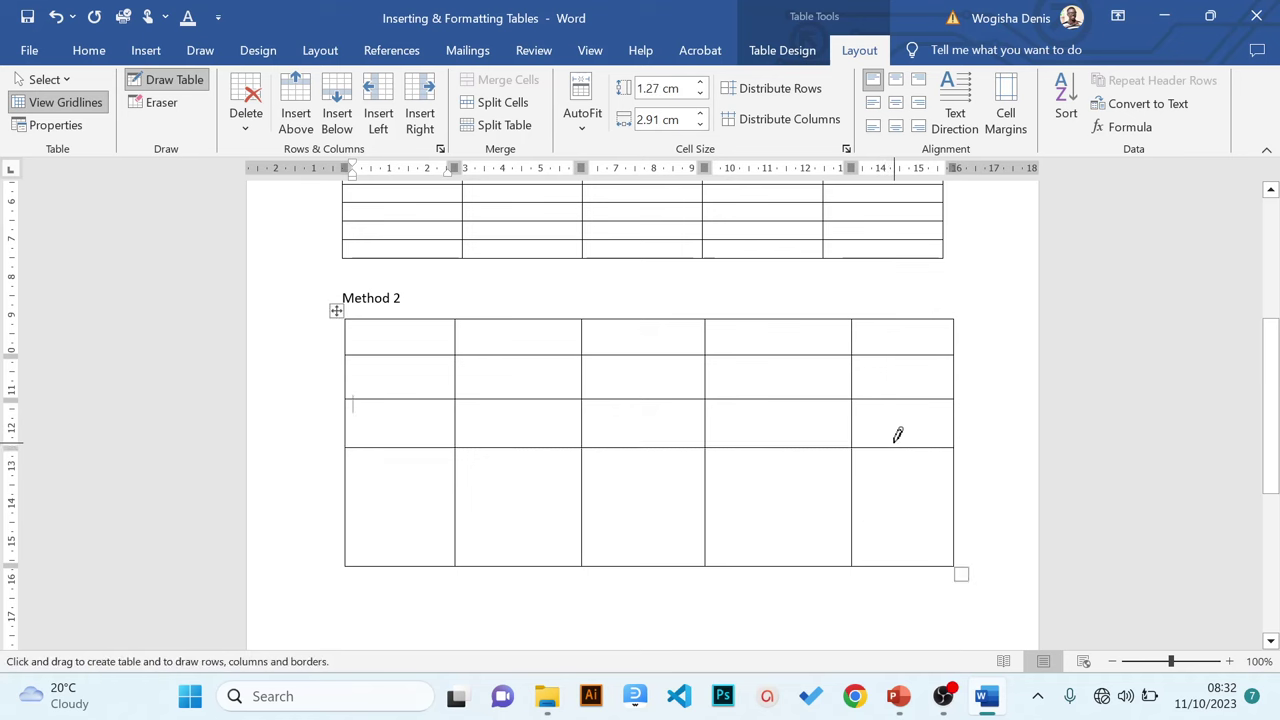
{"action": "left_click_drag", "start_coordinate": [349, 502], "coordinate": [918, 501]}
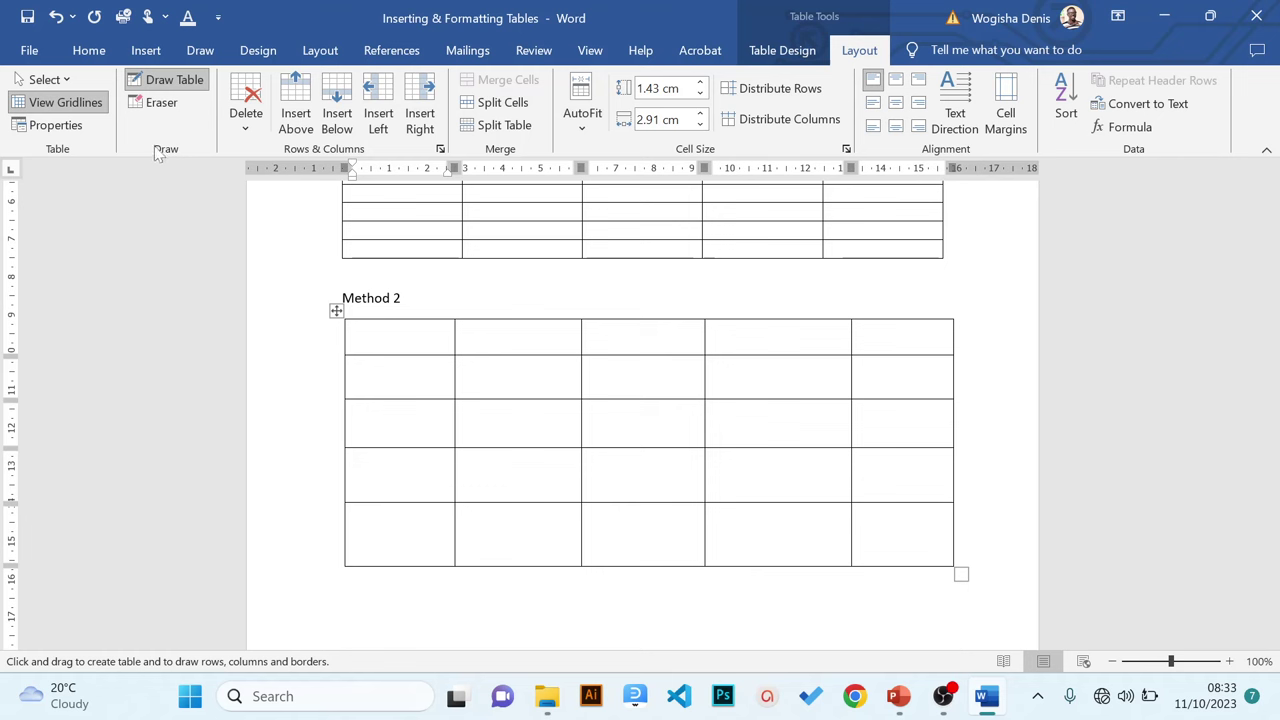
{"action": "left_click", "coordinate": [172, 88]}
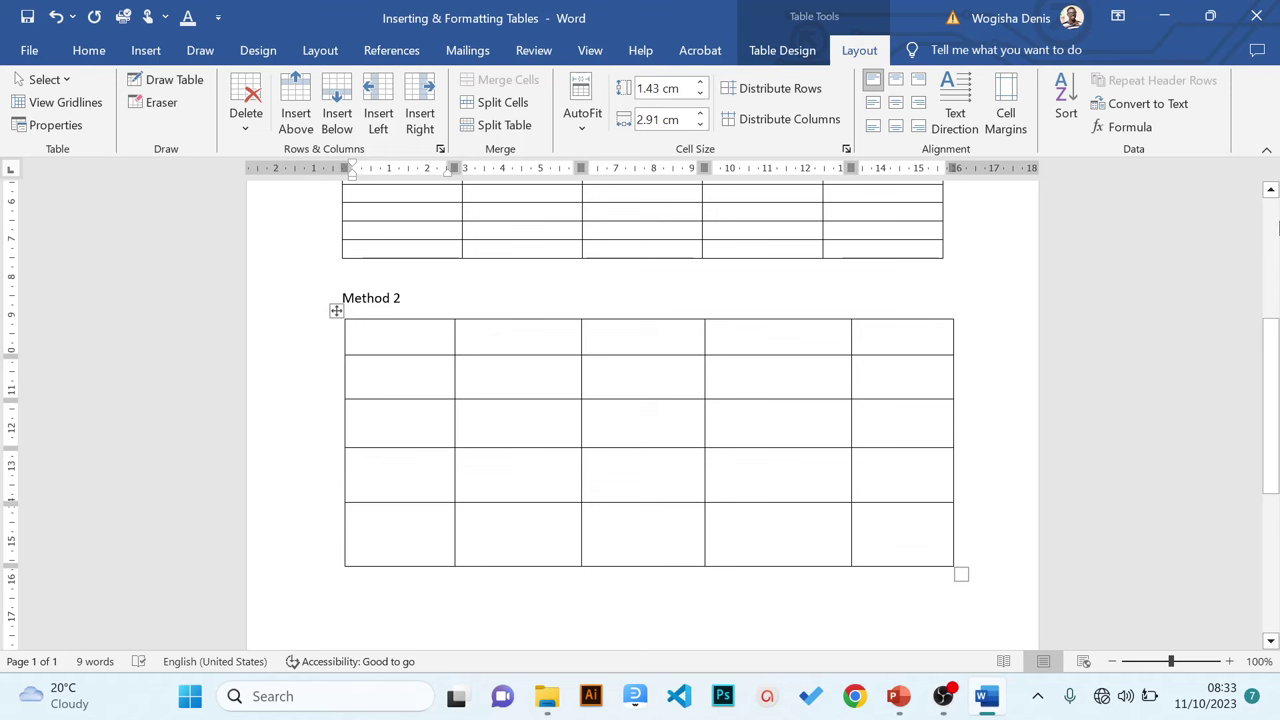
- Add the heading "Method 3: Convert text into a table" below the drawn table, followed by a new line
{"action": "scroll", "coordinate": [1277, 228], "scroll_direction": "up", "scroll_amount": 5}
{"action": "scroll", "coordinate": [1226, 269], "scroll_direction": "down", "scroll_amount": 6}
{"action": "scroll", "coordinate": [1277, 410], "scroll_direction": "down", "scroll_amount": 2}
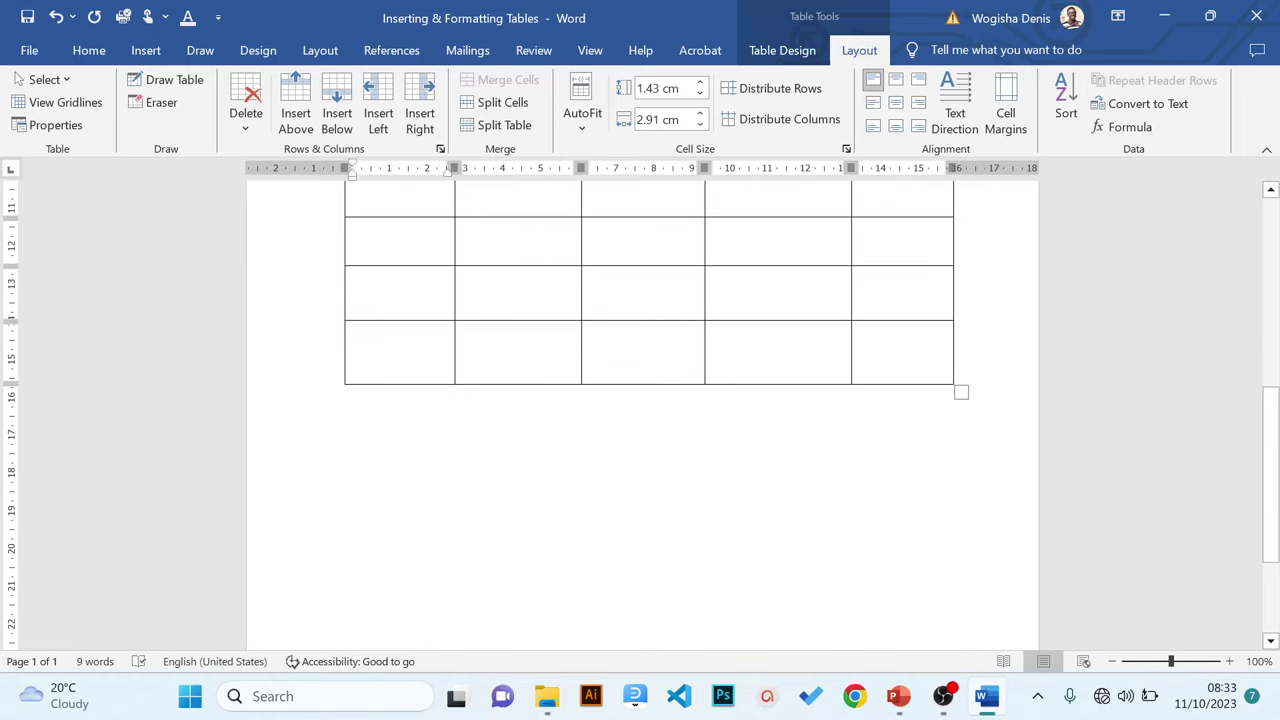
{"action": "left_click", "coordinate": [342, 394]}
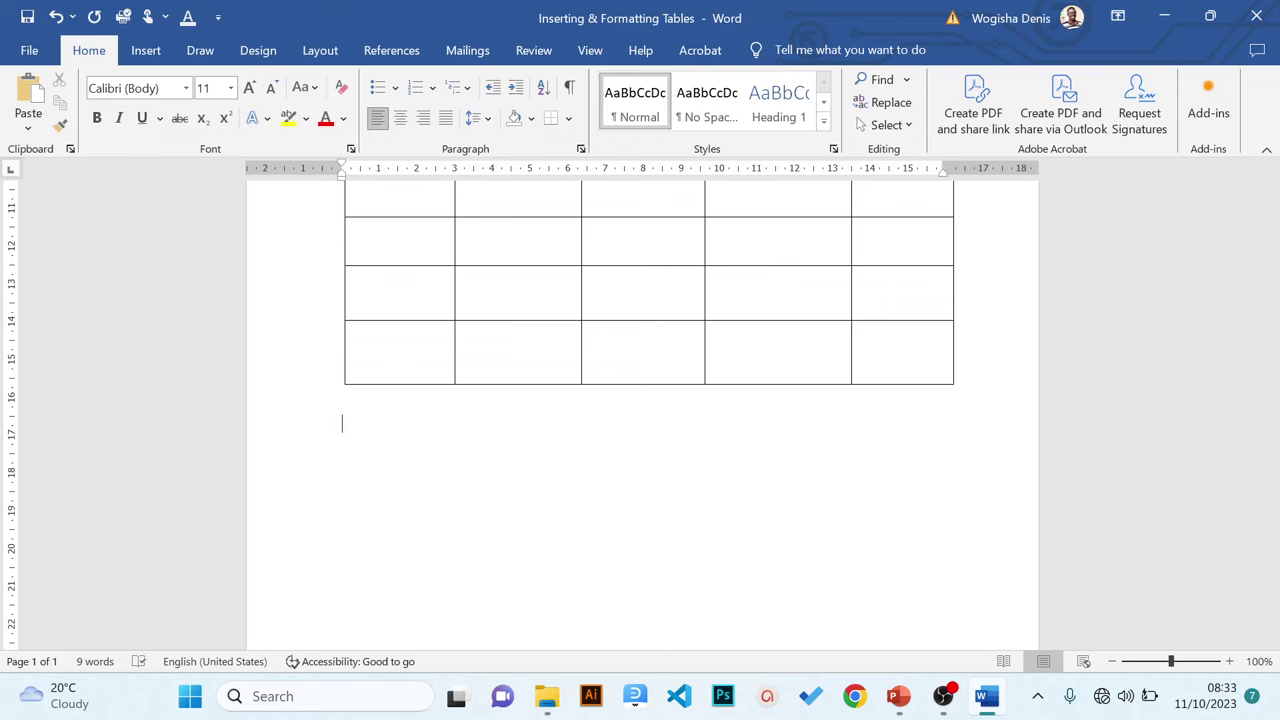
{"action": "type", "text": "Metho"}
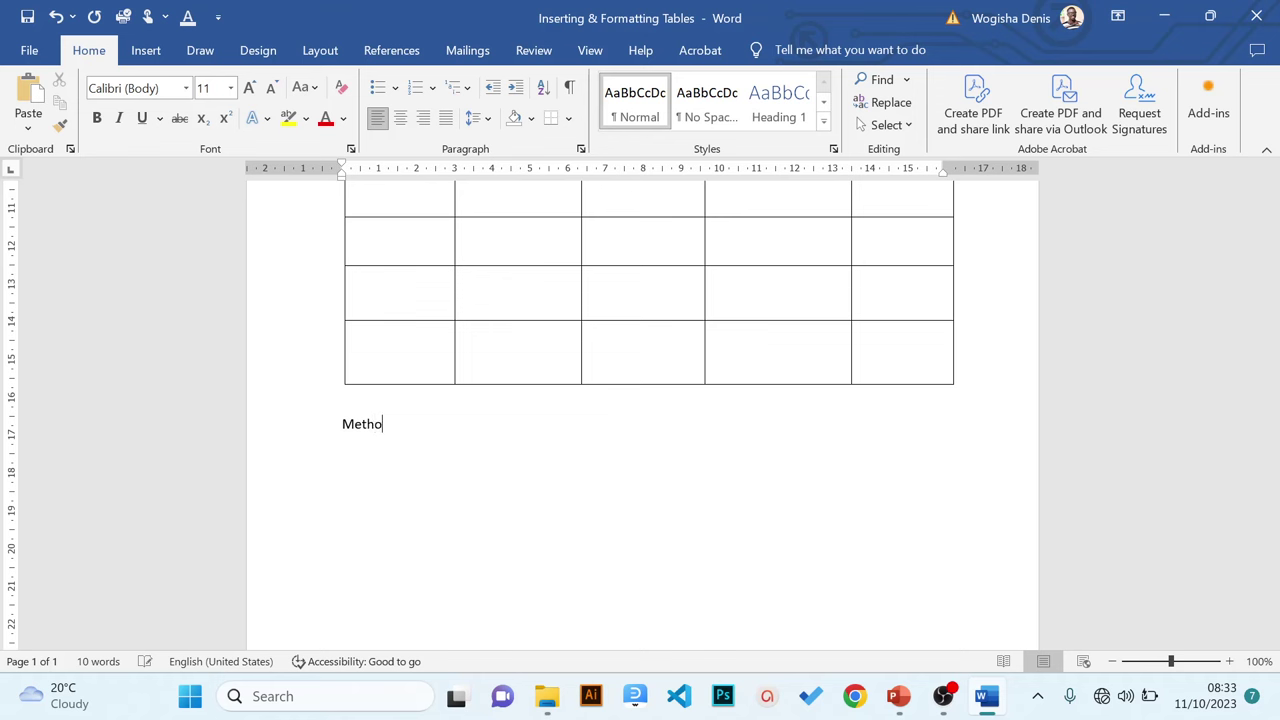
{"action": "type", "text": "d 3:"}
{"action": "type", "text": "Cre"}
{"action": "key", "text": "BackSpace"}
{"action": "key", "text": "BackSpace"}
{"action": "type", "text": "onvert text into"}
{"action": "key", "text": "BackSpace"}
{"action": "type", "text": "to a t"}
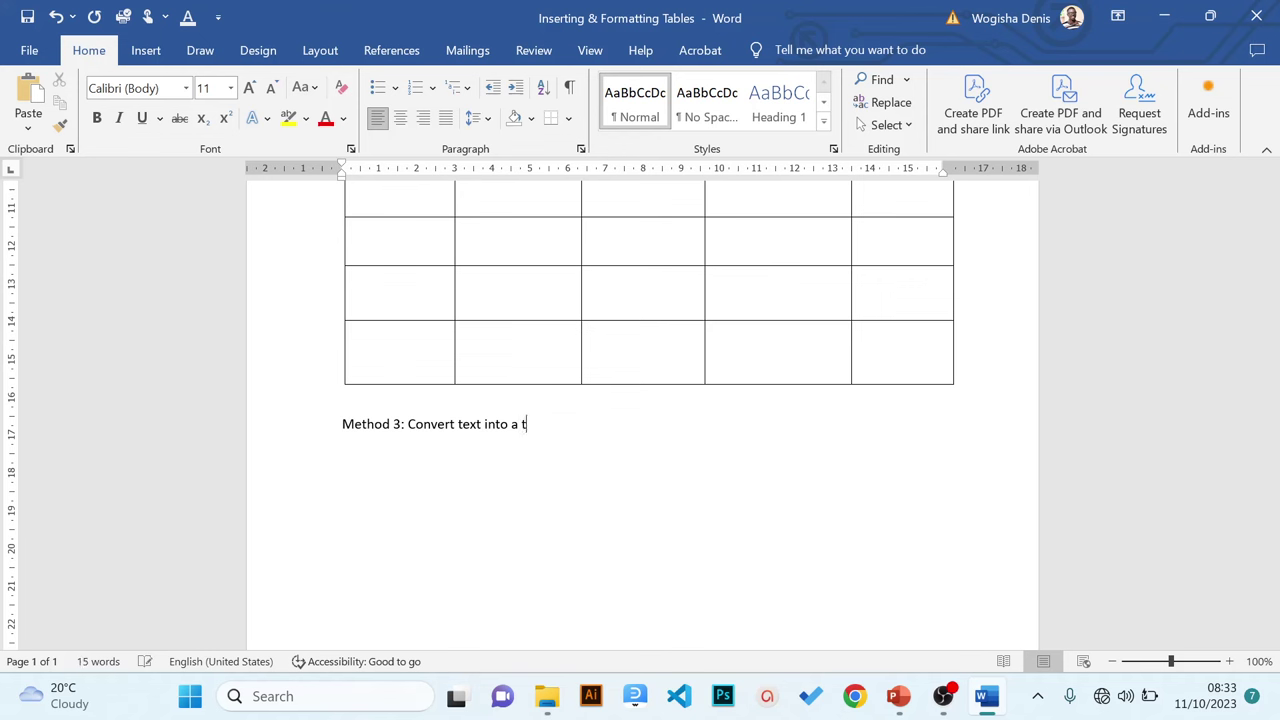
{"action": "type", "text": "able"}
{"action": "key", "text": "Return"}
- Enter a tab-separated header line "Name" and "Age", followed by a line with a person's first name and age 30
{"action": "type", "text": "Name"}
{"action": "key", "text": "BackSpace"}
{"action": "key", "text": "Tab"}
{"action": "type", "text": "Age"}
{"action": "key", "text": "Return"}
{"action": "type", "text": "Denis"}
{"action": "key", "text": "Tab"}
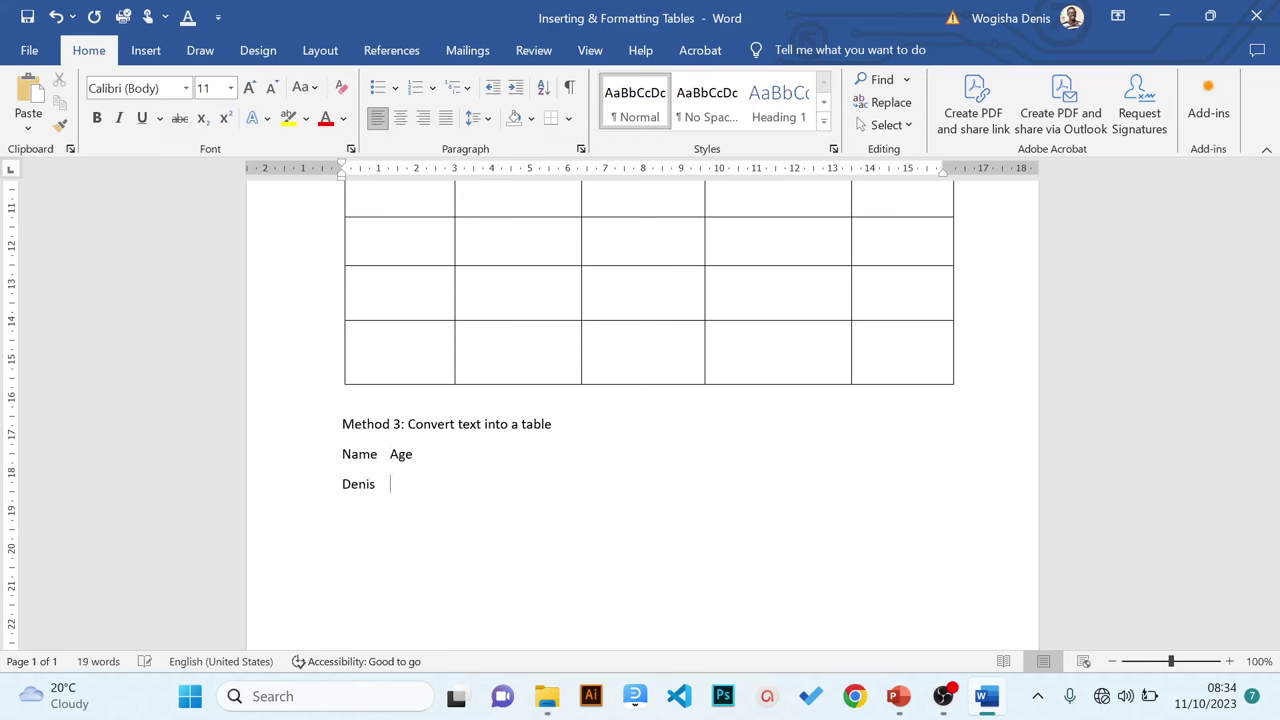
{"action": "type", "text": "30"}
{"action": "key", "text": "Return"}
- Add two more tab-separated lines, each with a person's first name, using ages 40 and 50
{"action": "type", "text": "Irene"}
{"action": "key", "text": "Tab"}
{"action": "type", "text": "40"}
{"action": "key", "text": "Return"}
{"action": "type", "text": "Sarah"}
{"action": "key", "text": "Tab"}
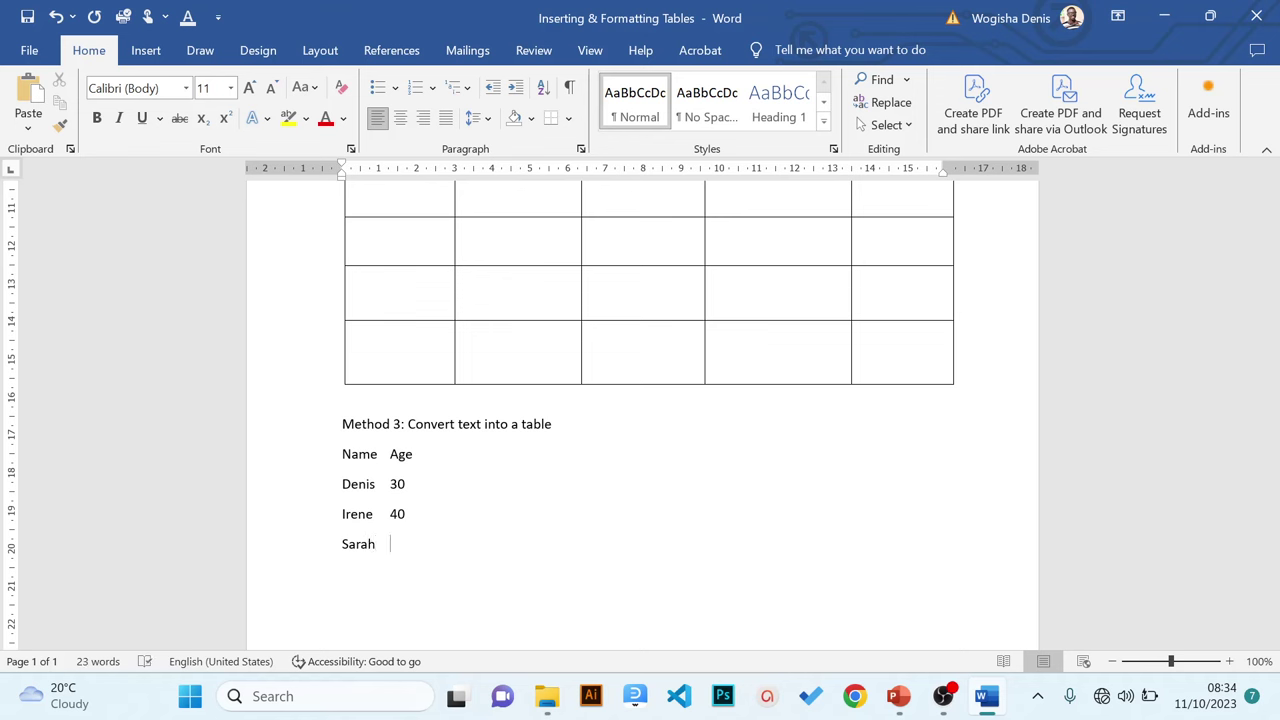
{"action": "type", "text": "50"}
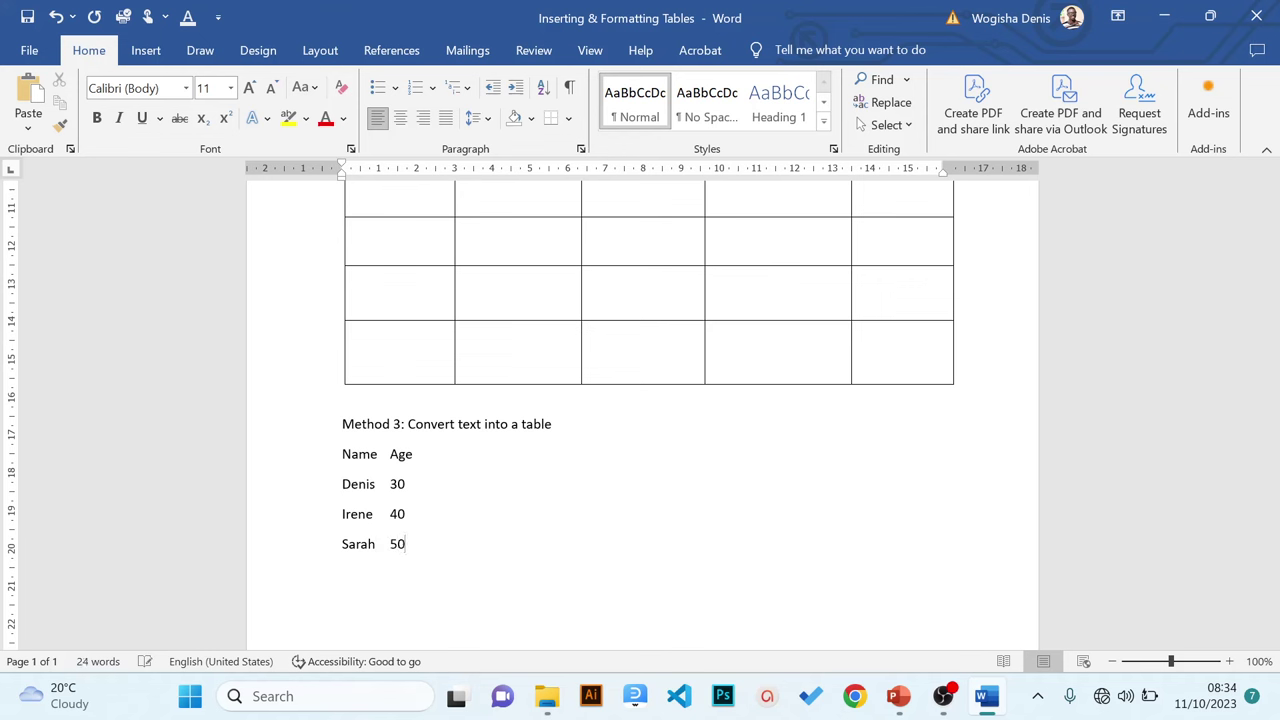
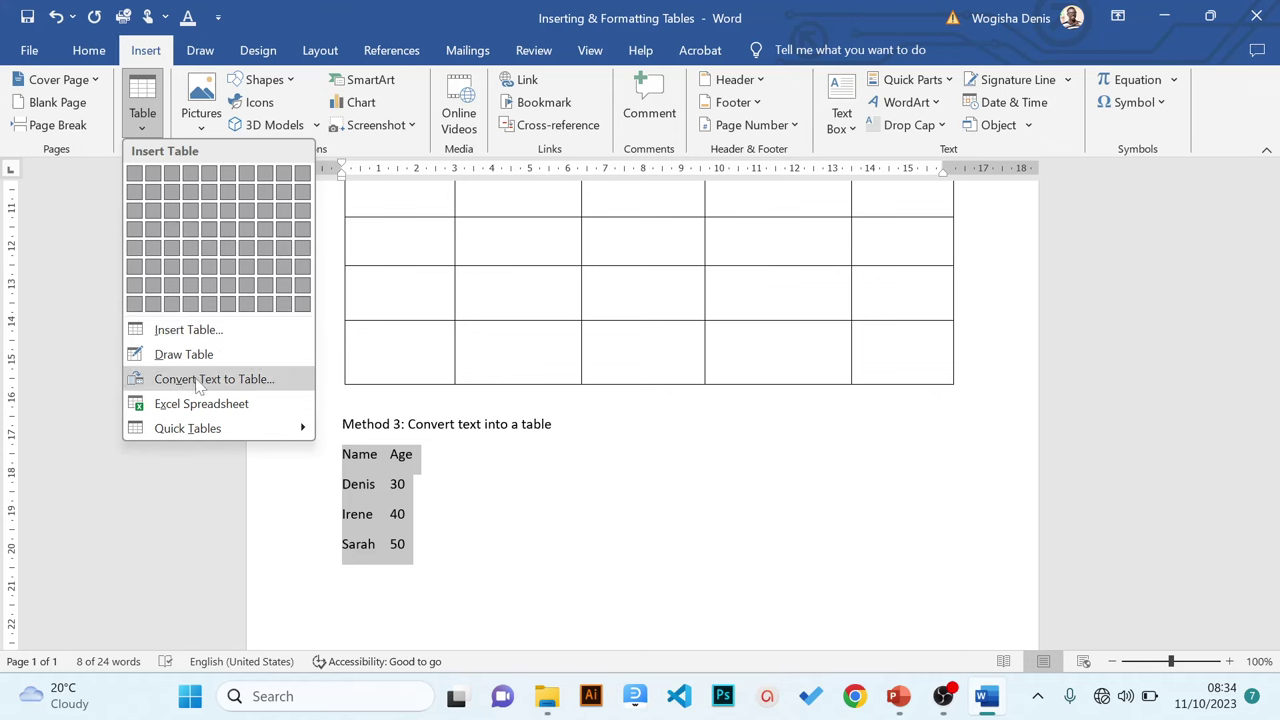
- Convert the selected Name and Age lines into a two-column table, separating the text at tabs
{"action": "left_click", "coordinate": [199, 386]}
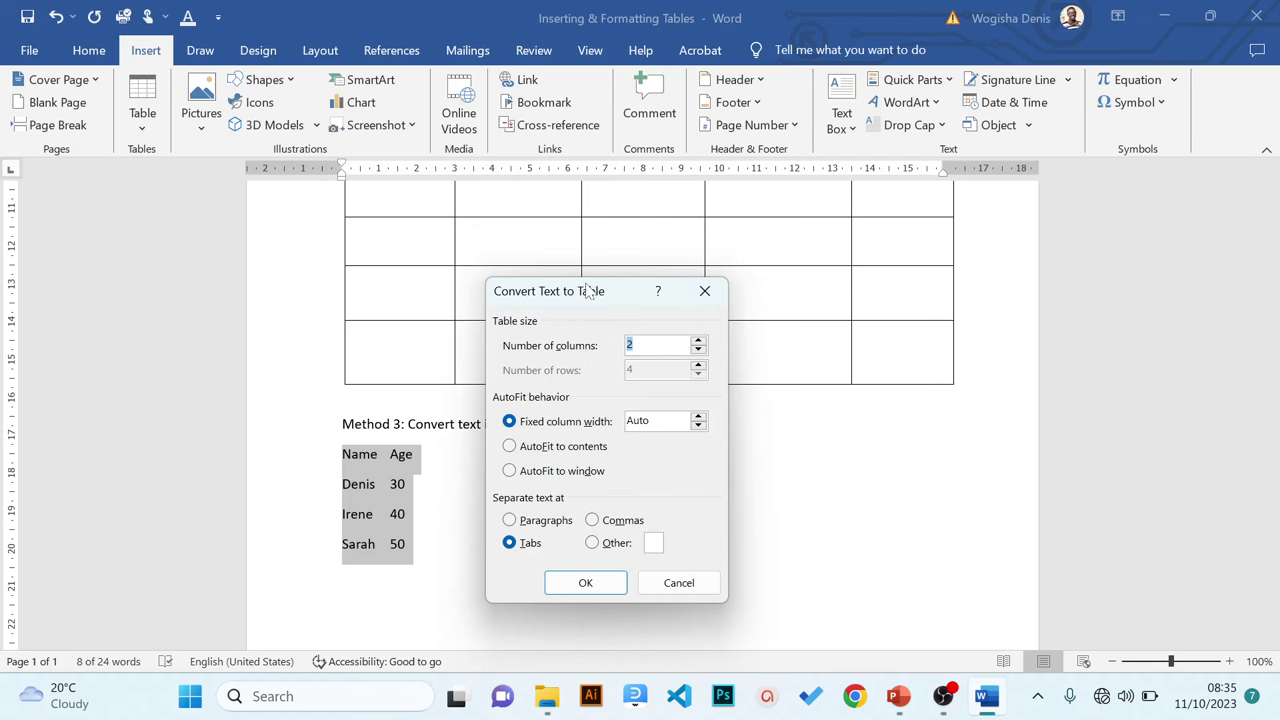
{"action": "left_click_drag", "start_coordinate": [581, 303], "coordinate": [553, 279]}
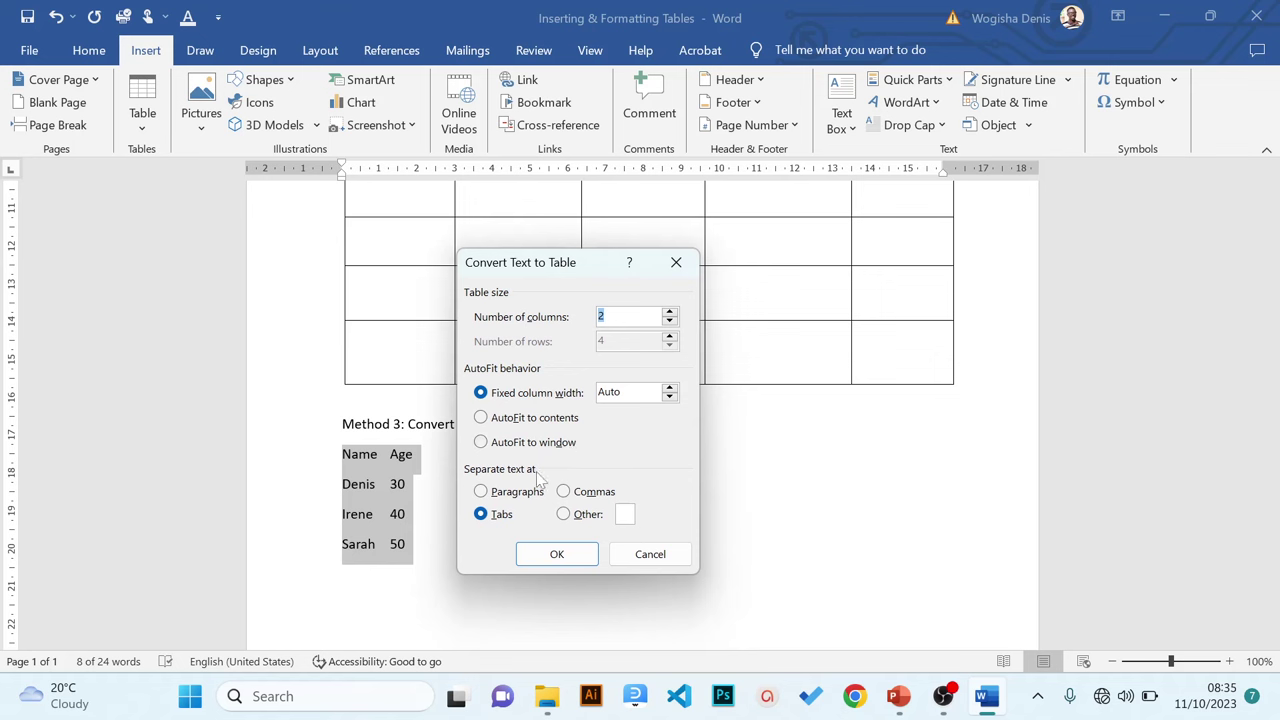
{"action": "left_click", "coordinate": [510, 494]}
{"action": "left_click", "coordinate": [590, 494]}
{"action": "left_click", "coordinate": [503, 522]}
{"action": "left_click", "coordinate": [567, 521]}
{"action": "left_click", "coordinate": [494, 517]}
{"action": "left_click", "coordinate": [494, 497]}
{"action": "left_click", "coordinate": [582, 492]}
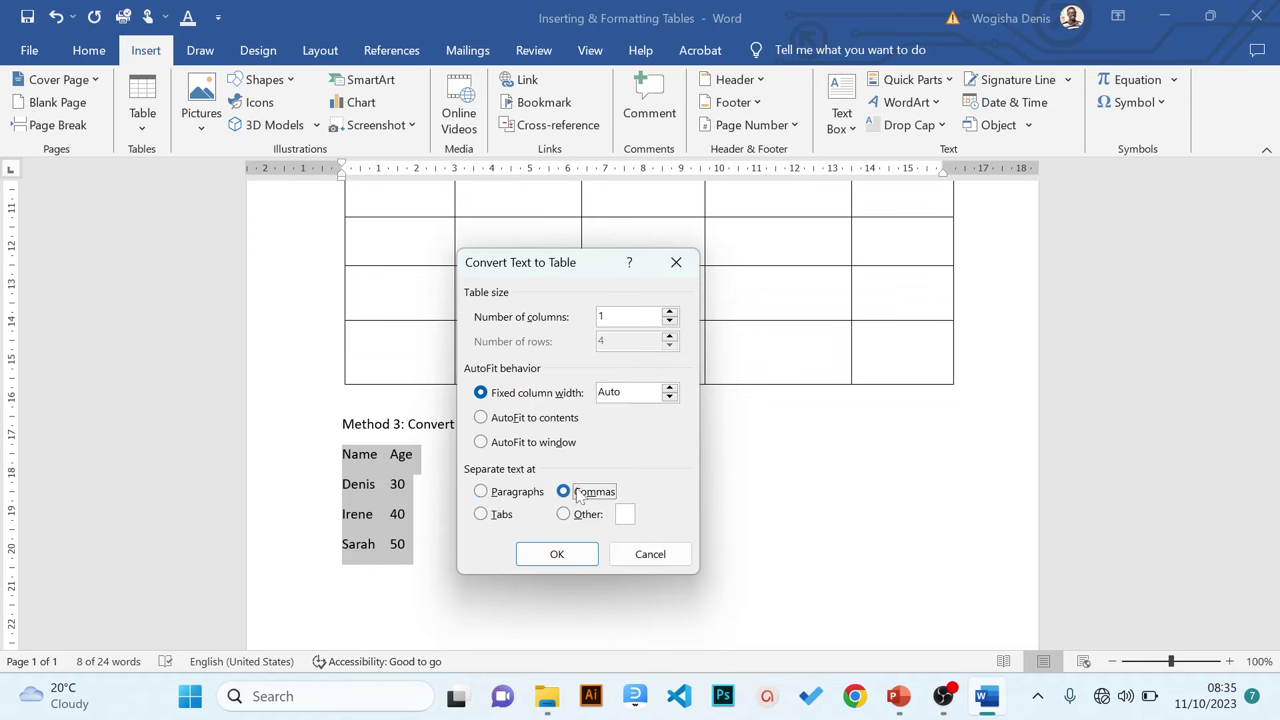
{"action": "left_click", "coordinate": [483, 516]}
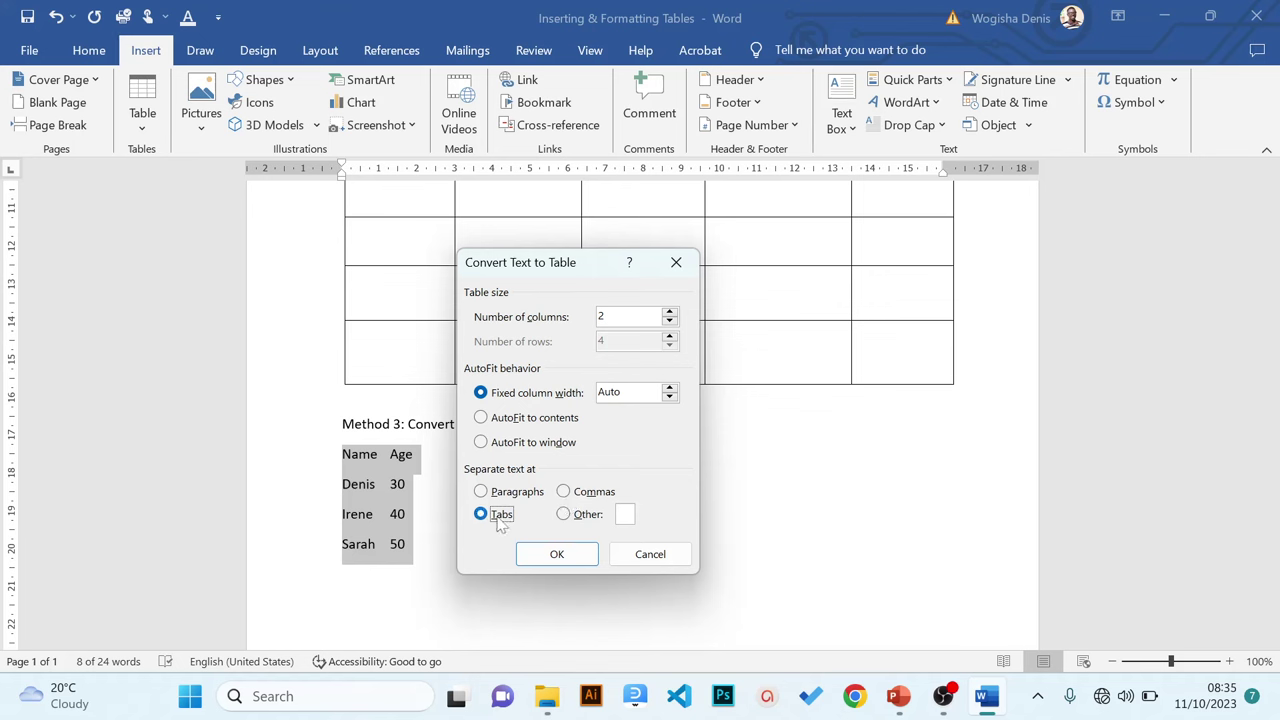
{"action": "left_click", "coordinate": [563, 553]}
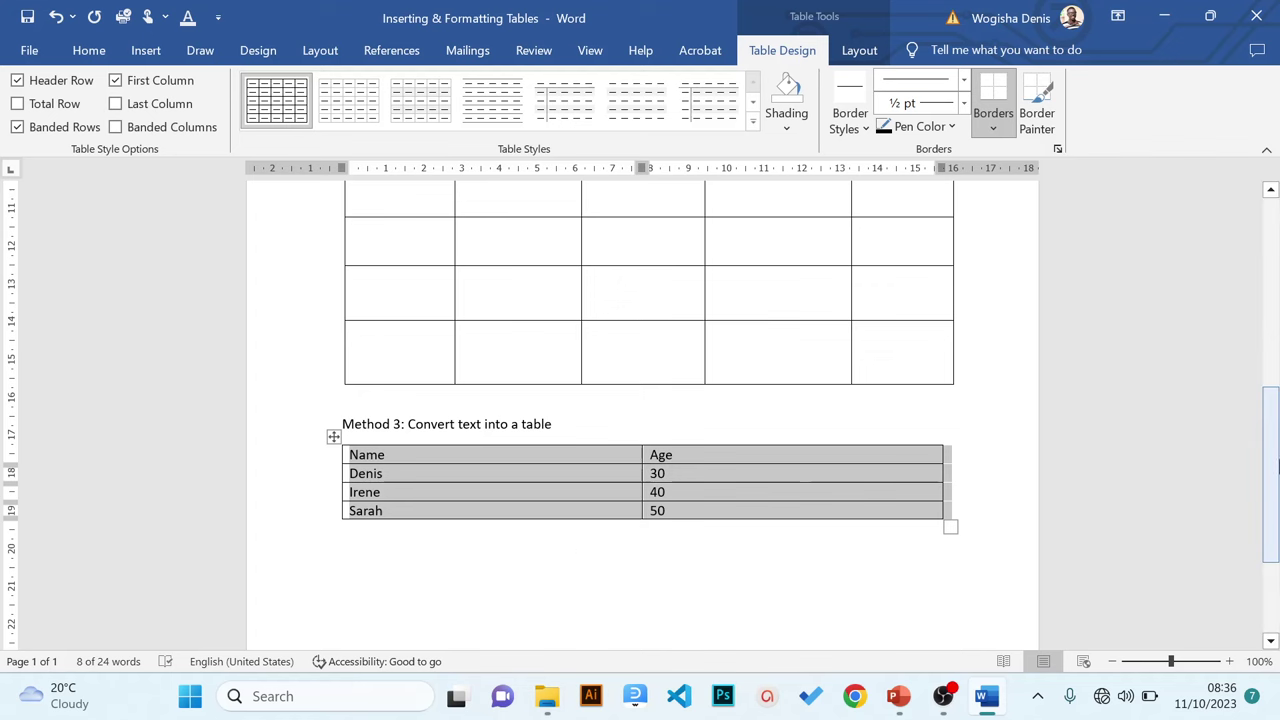
- Extend the Method 2 heading to read "Method 2: Drawing Table"
{"action": "left_click_drag", "start_coordinate": [1270, 460], "coordinate": [1245, 394]}
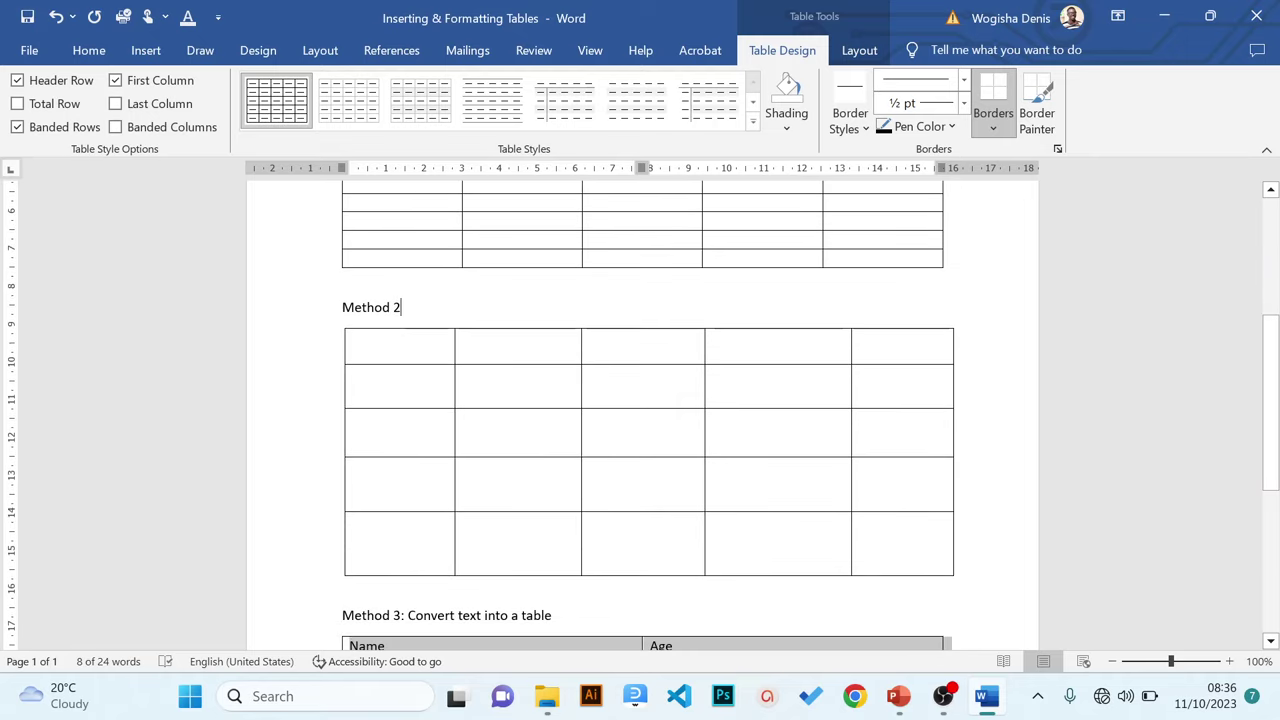
{"action": "left_click", "coordinate": [538, 301]}
{"action": "type", "text": ": Dr"}
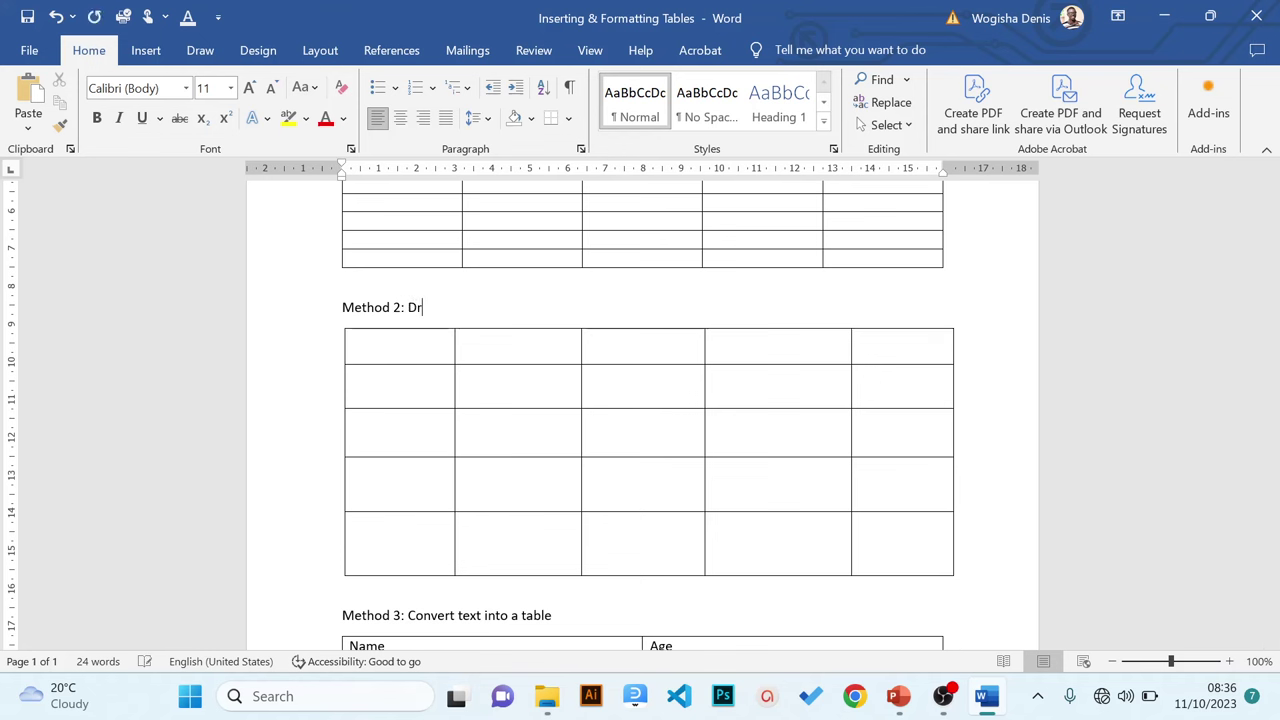
{"action": "type", "text": "awing"}
{"action": "type", "text": " Tabl"}
{"action": "key", "text": "BackSpace"}
{"action": "type", "text": "ble"}
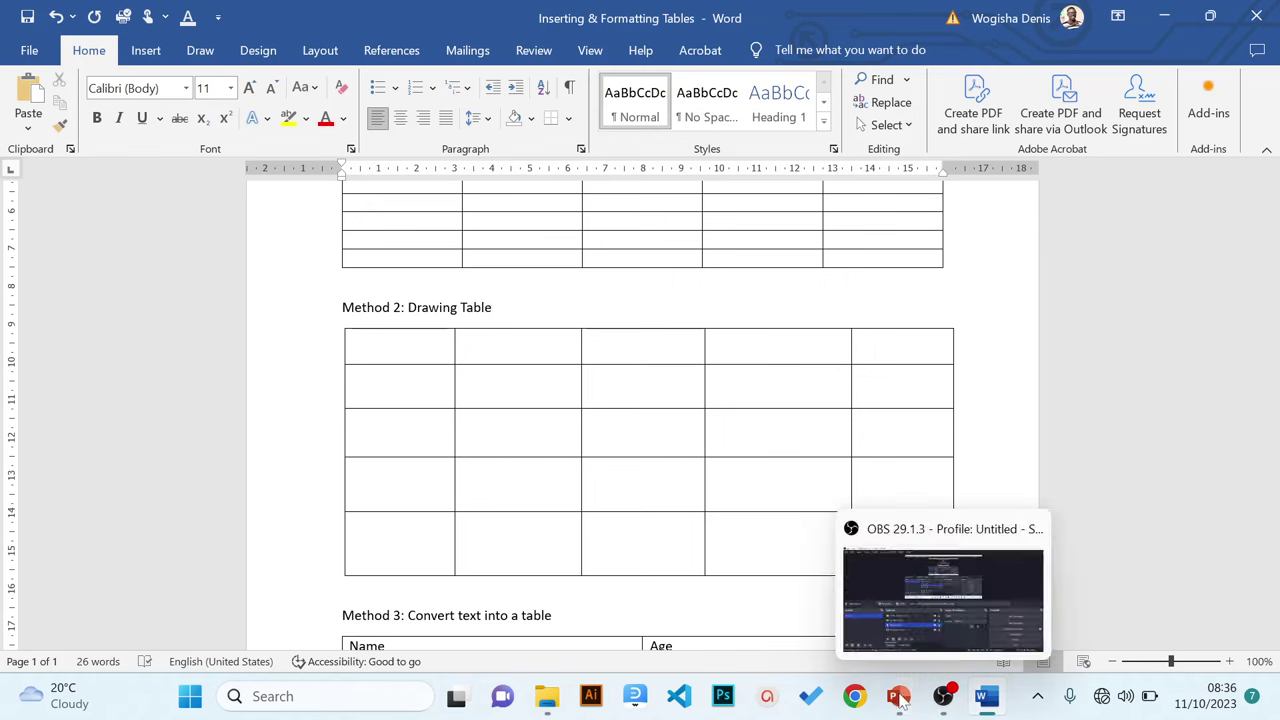
- Switch to the PowerPoint slide show on creating tables and advance to the next slide
{"action": "mouse_move", "coordinate": [900, 700]}
{"action": "left_click", "coordinate": [982, 597]}
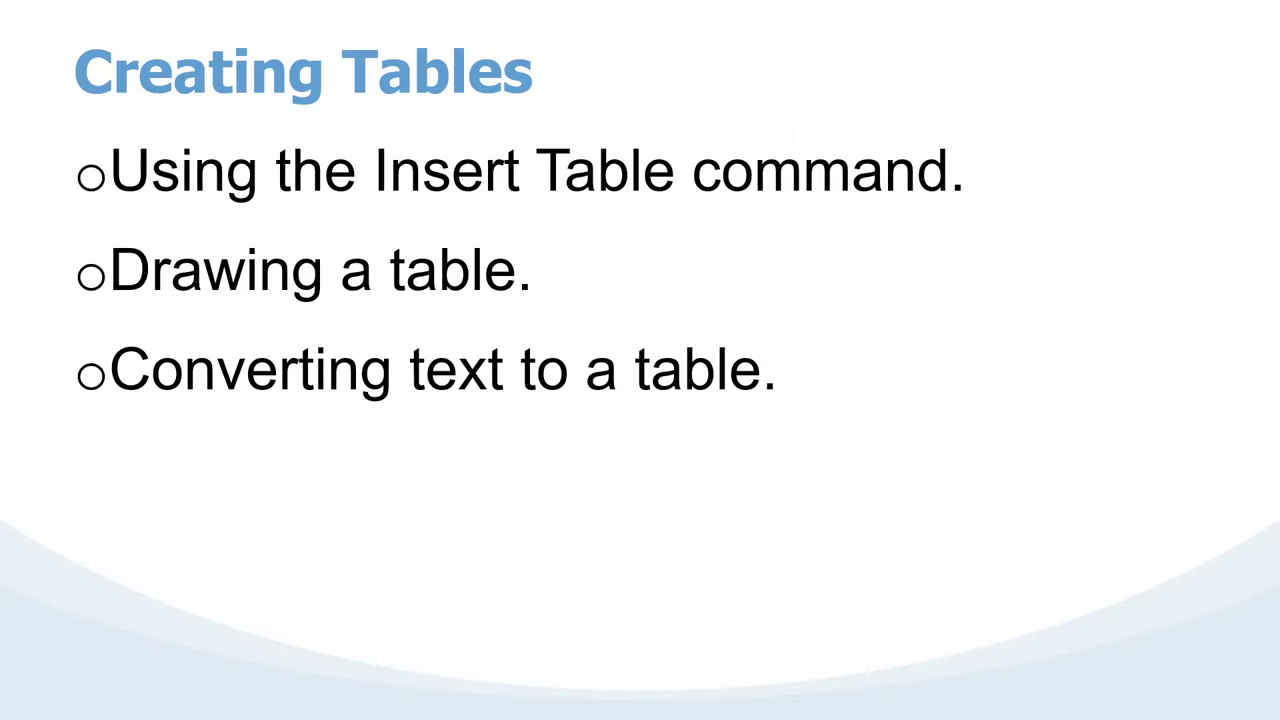
{"action": "key", "text": "Right"}
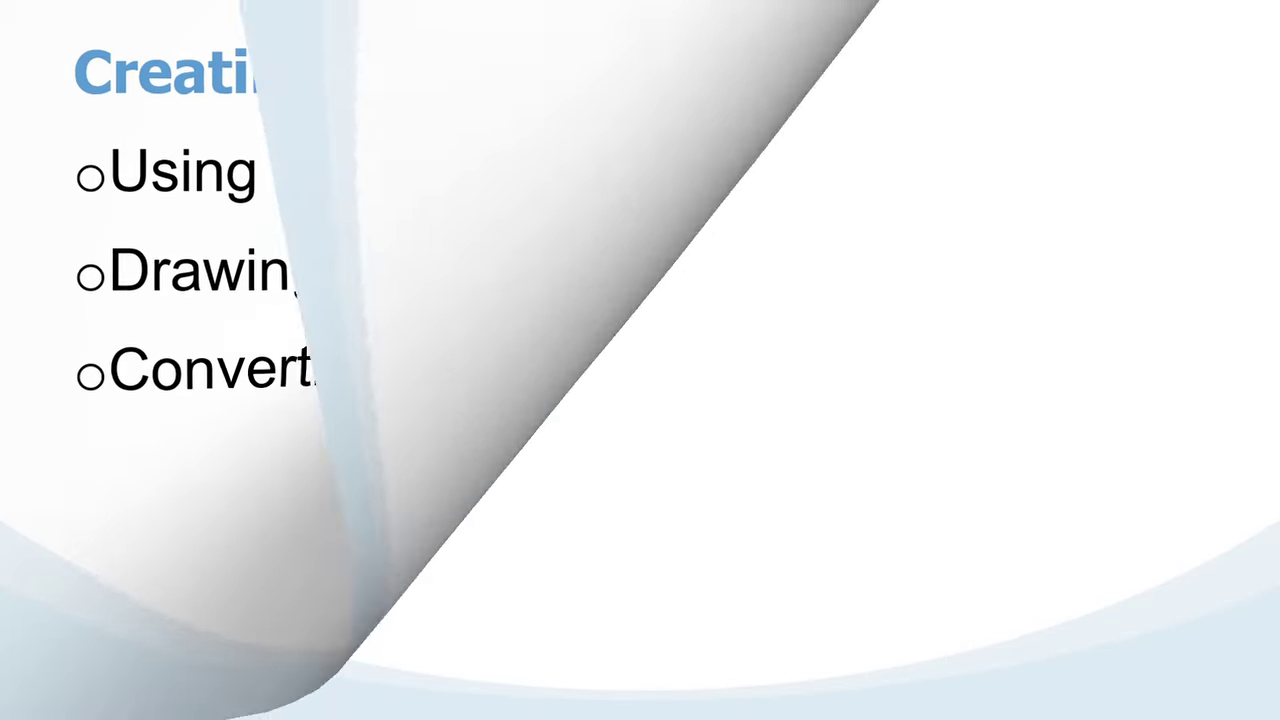
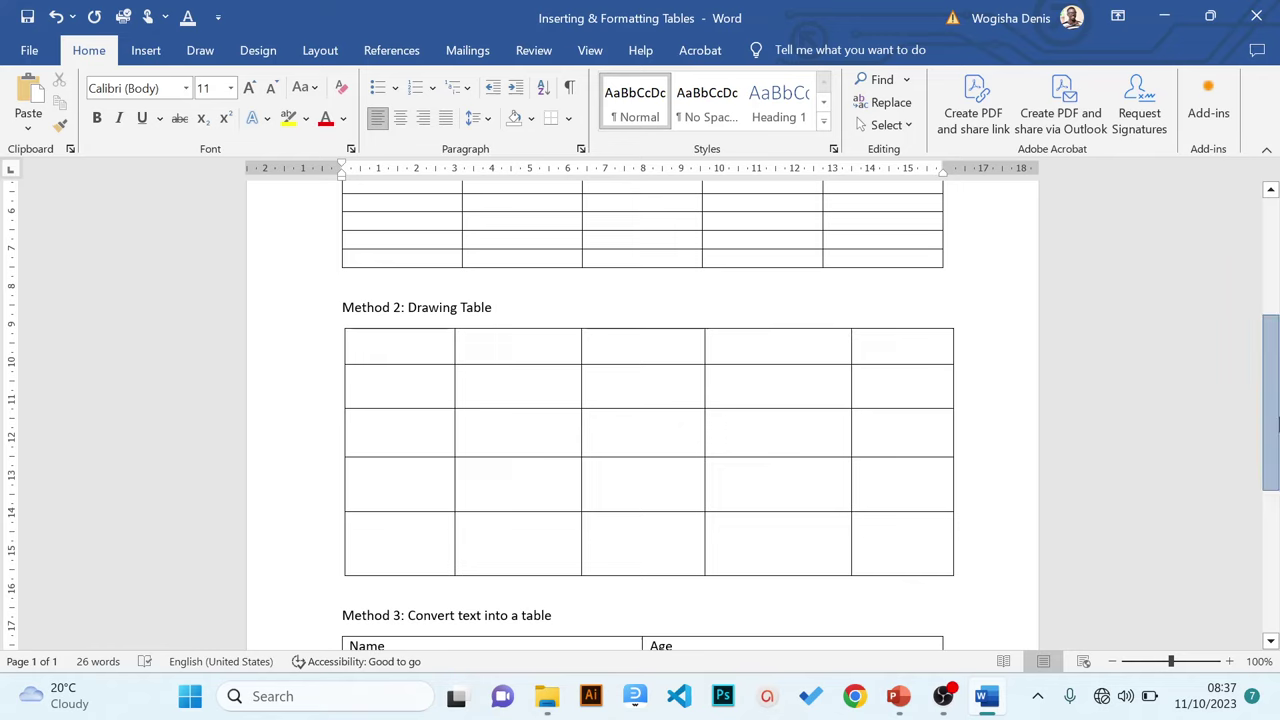
- Check the row and column insertion options for the top cell in the first Method 1 table's last column
{"action": "scroll", "coordinate": [1270, 445], "scroll_direction": "up", "scroll_amount": 5}
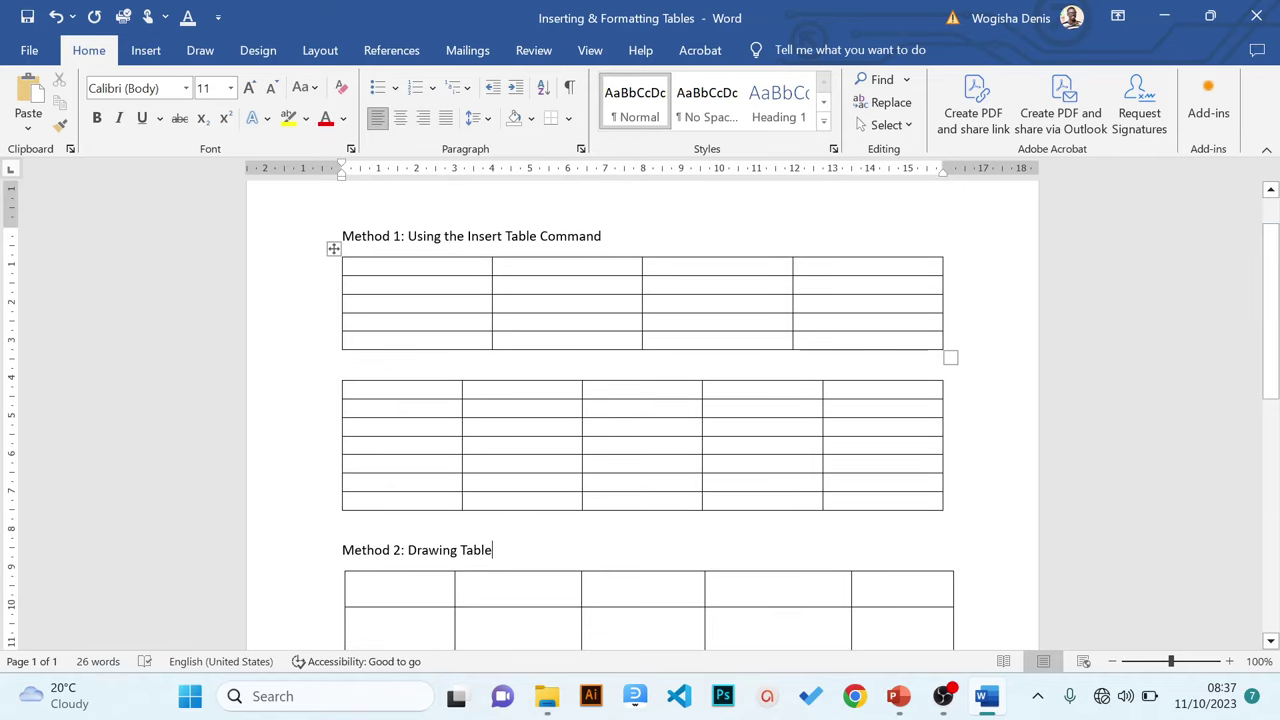
{"action": "left_click", "coordinate": [350, 266]}
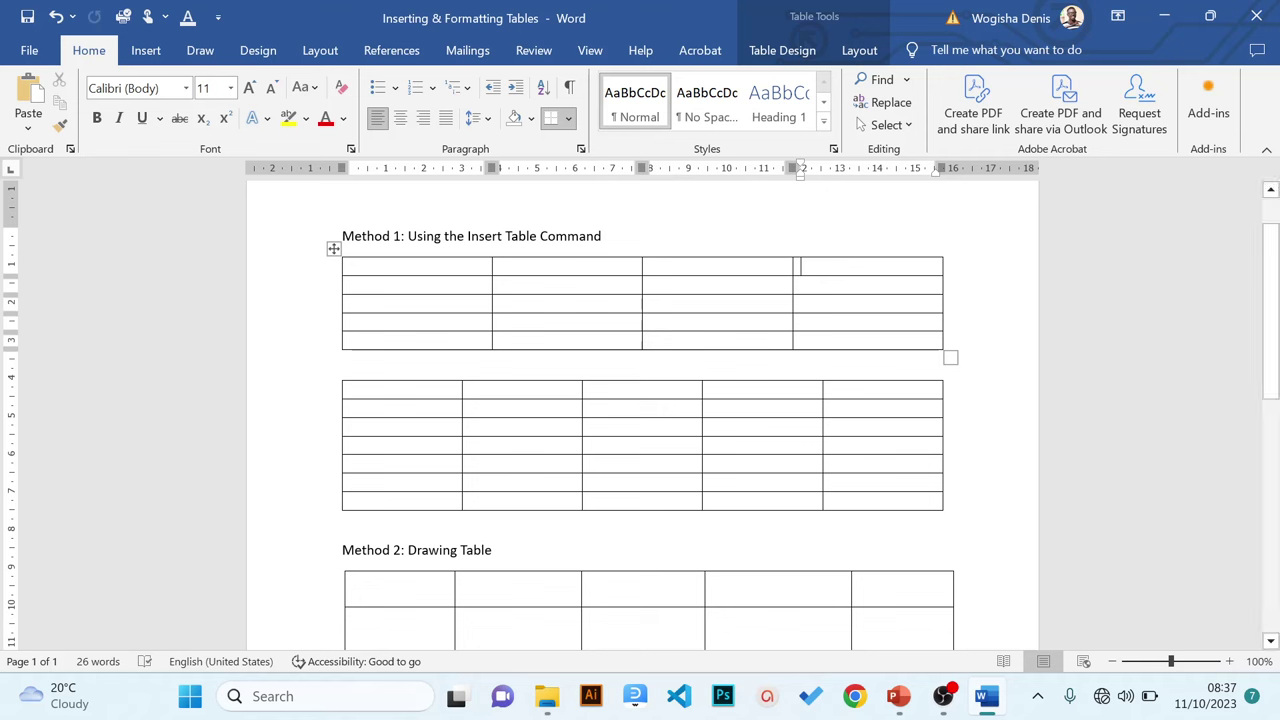
{"action": "right_click", "coordinate": [836, 272]}
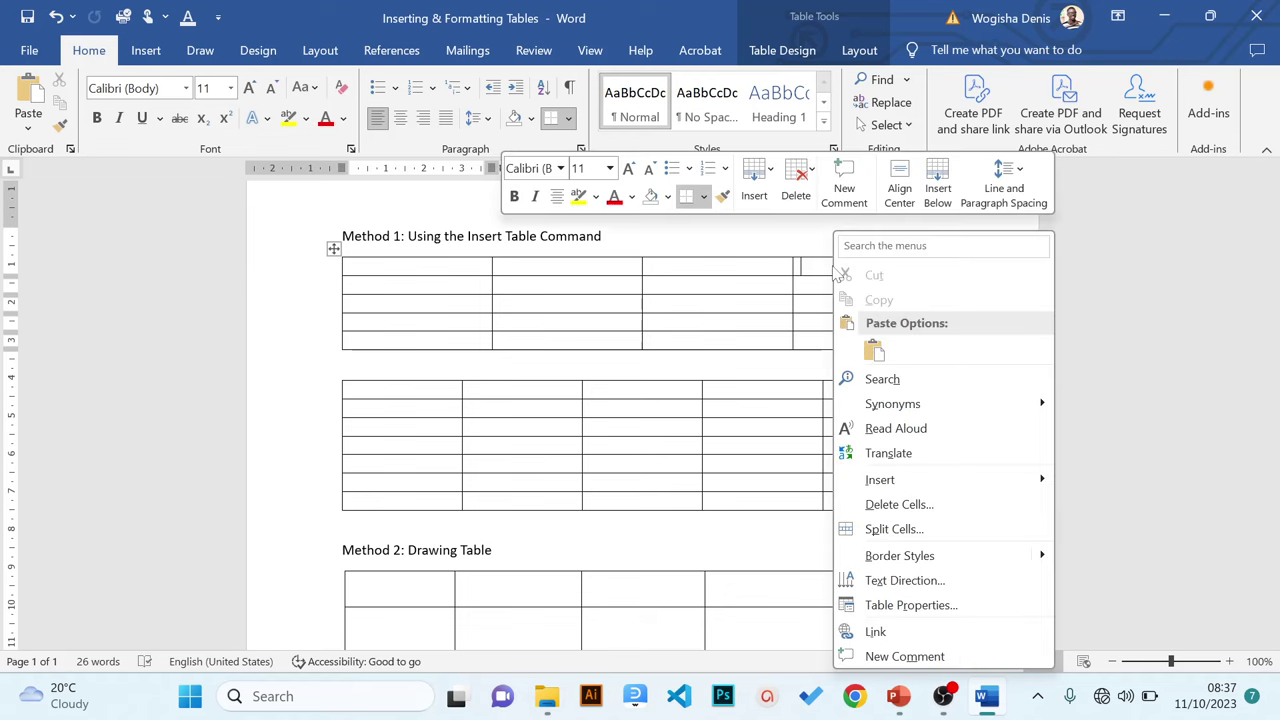
{"action": "mouse_move", "coordinate": [890, 486]}
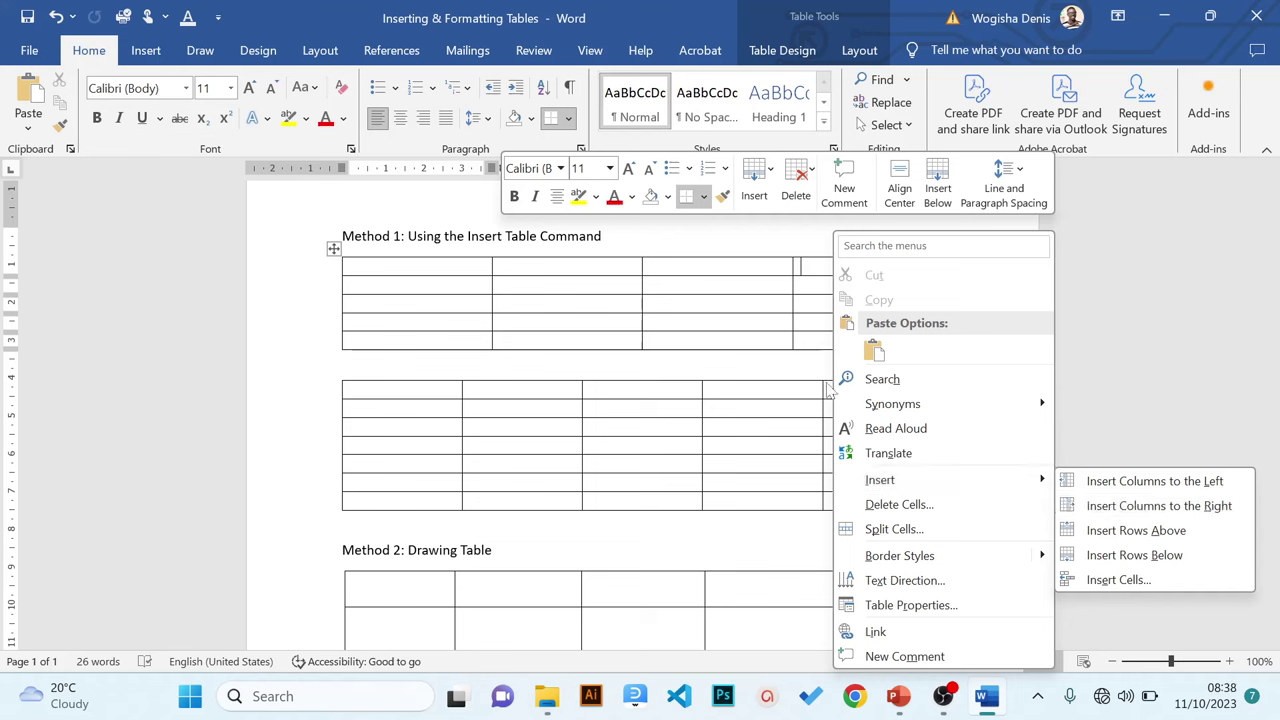
{"action": "left_click", "coordinate": [794, 356]}
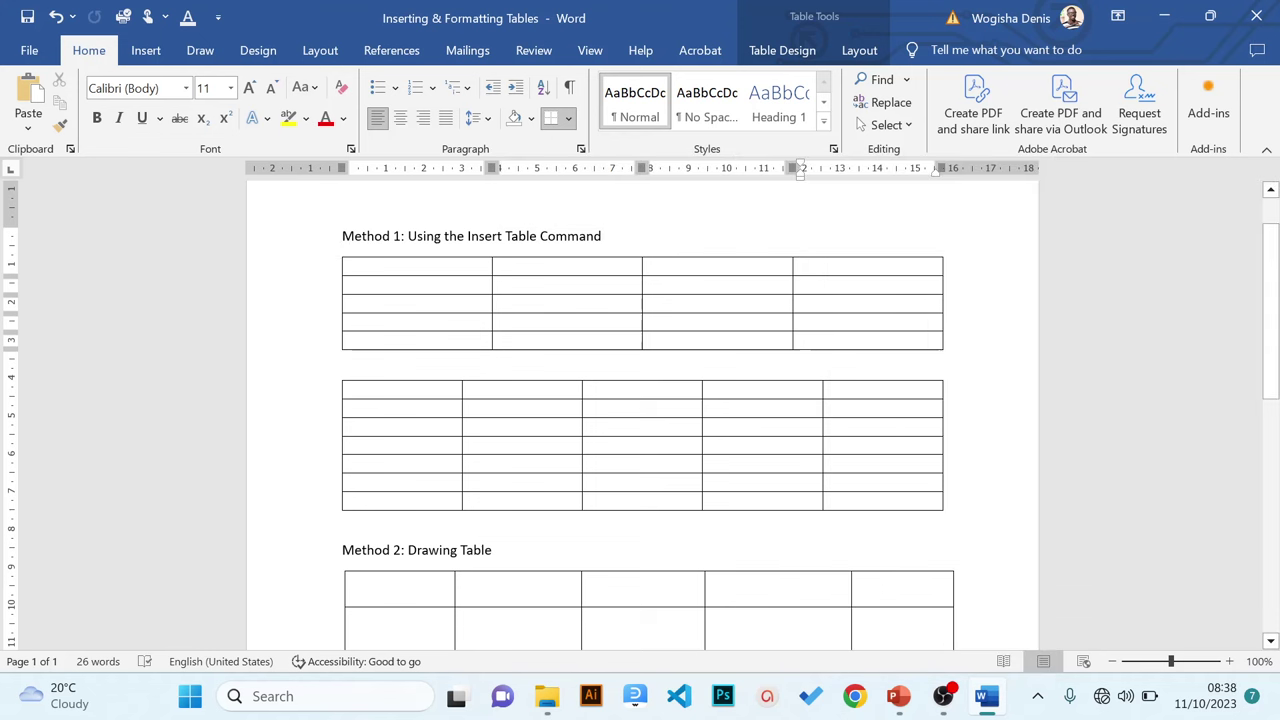
- Insert a column to the left of the first Method 1 table's last column and undo the insertion
{"action": "left_click", "coordinate": [857, 52]}
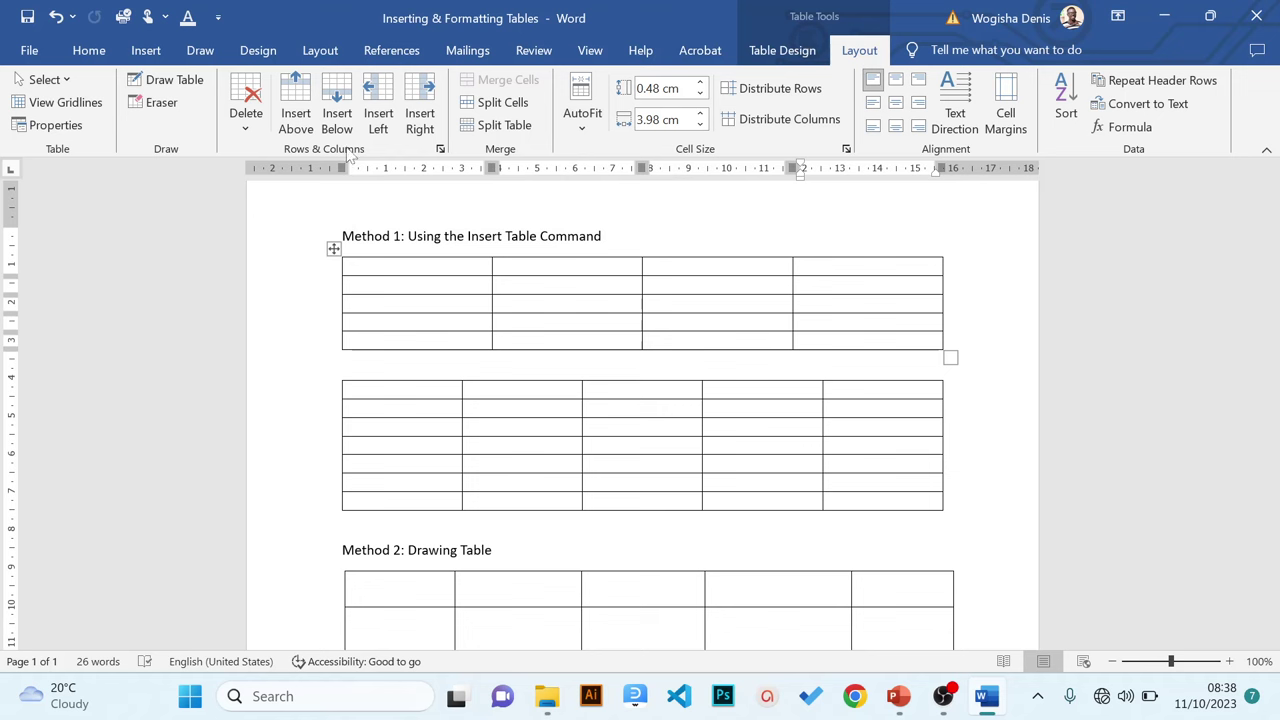
{"action": "left_click", "coordinate": [381, 118]}
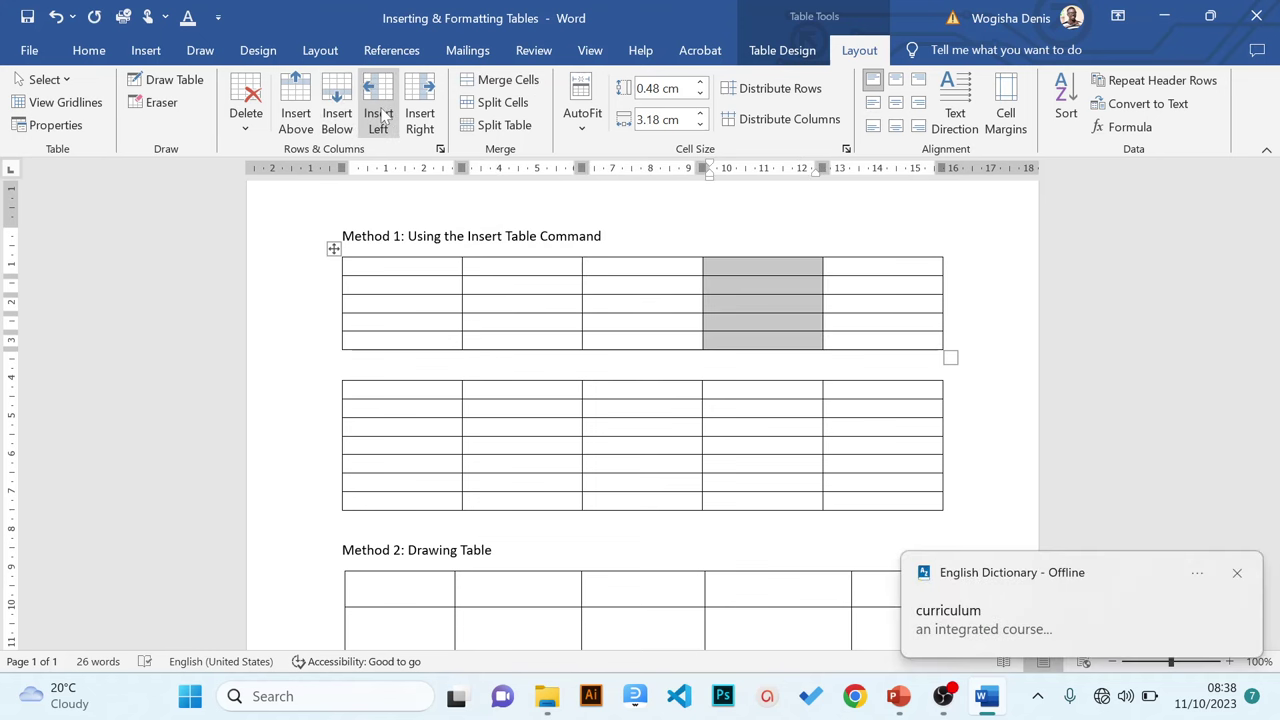
{"action": "key", "text": "ctrl+z"}
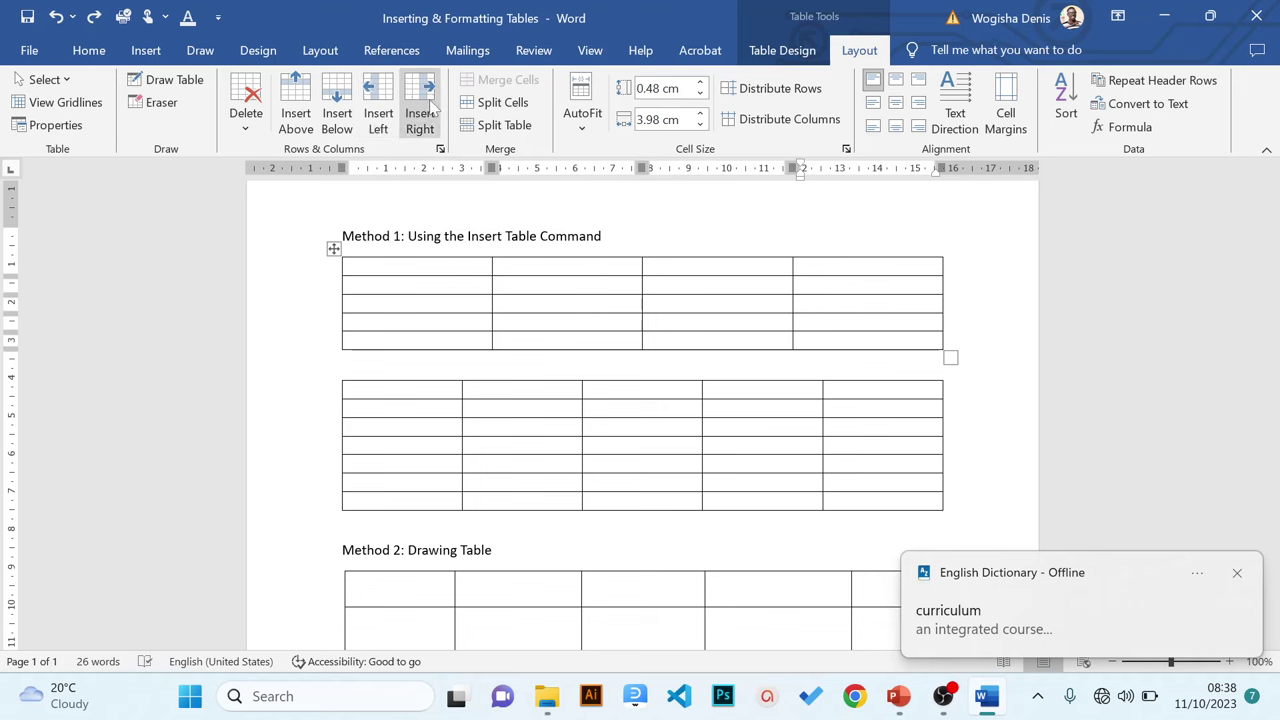
- Insert two columns to the right of the last column in the first Method 1 table
{"action": "left_click", "coordinate": [428, 112]}
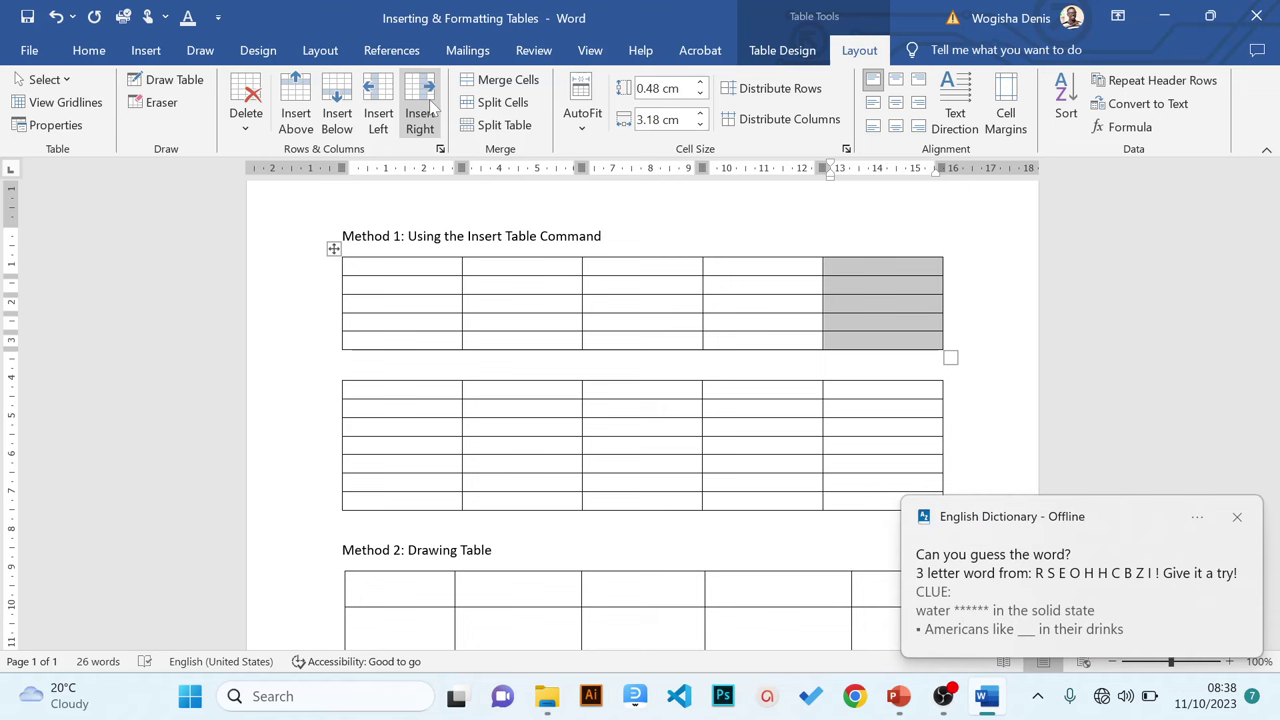
{"action": "left_click", "coordinate": [424, 112]}
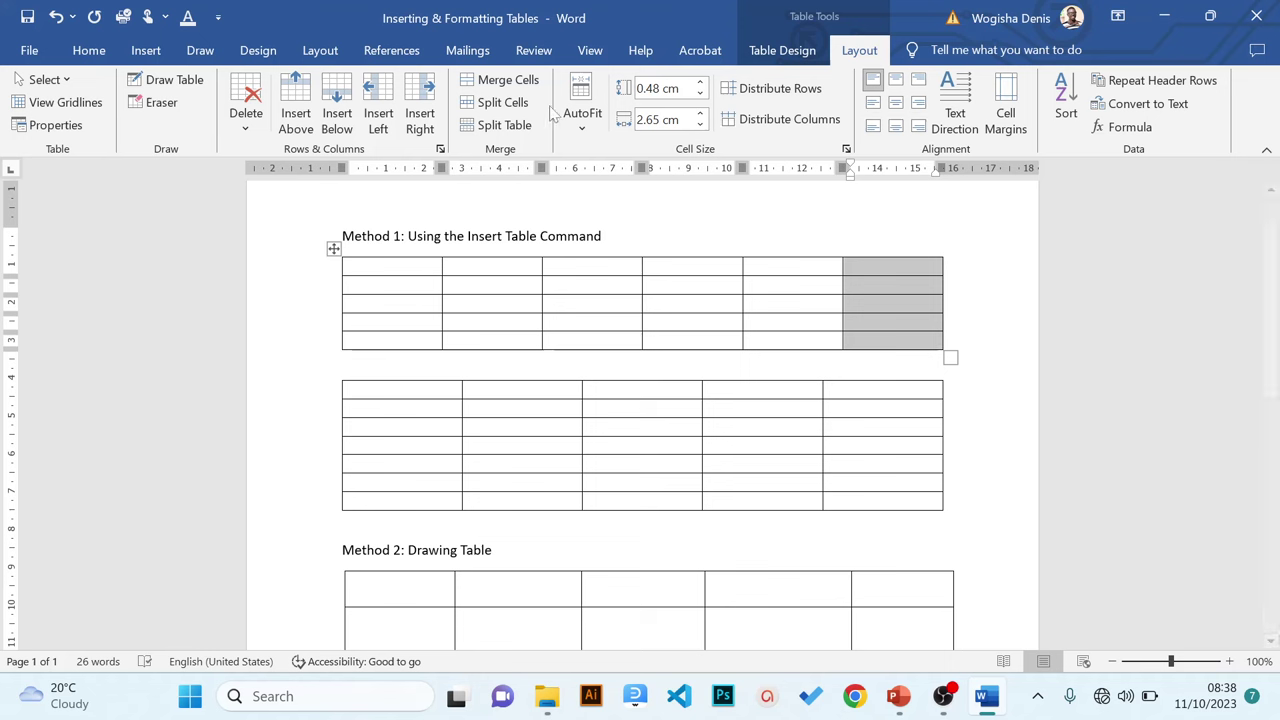
- Hide the ruler and show it again
{"action": "left_click", "coordinate": [591, 52]}
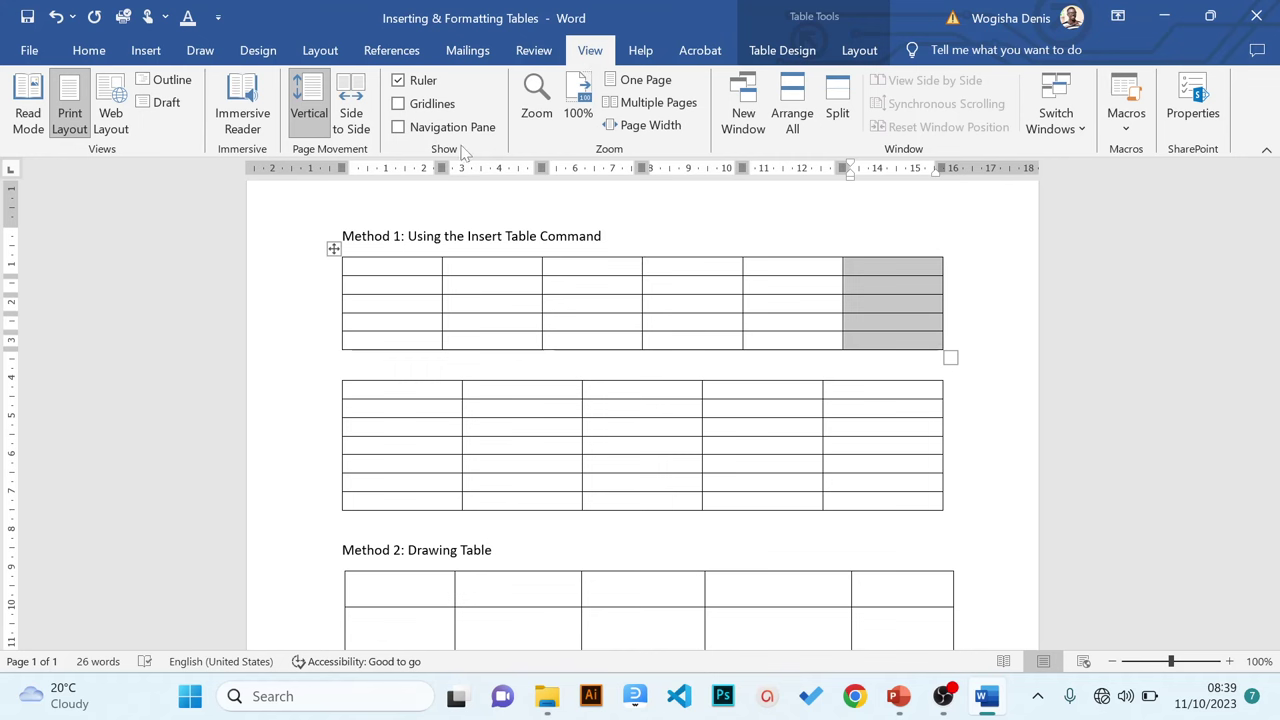
{"action": "left_click", "coordinate": [424, 86]}
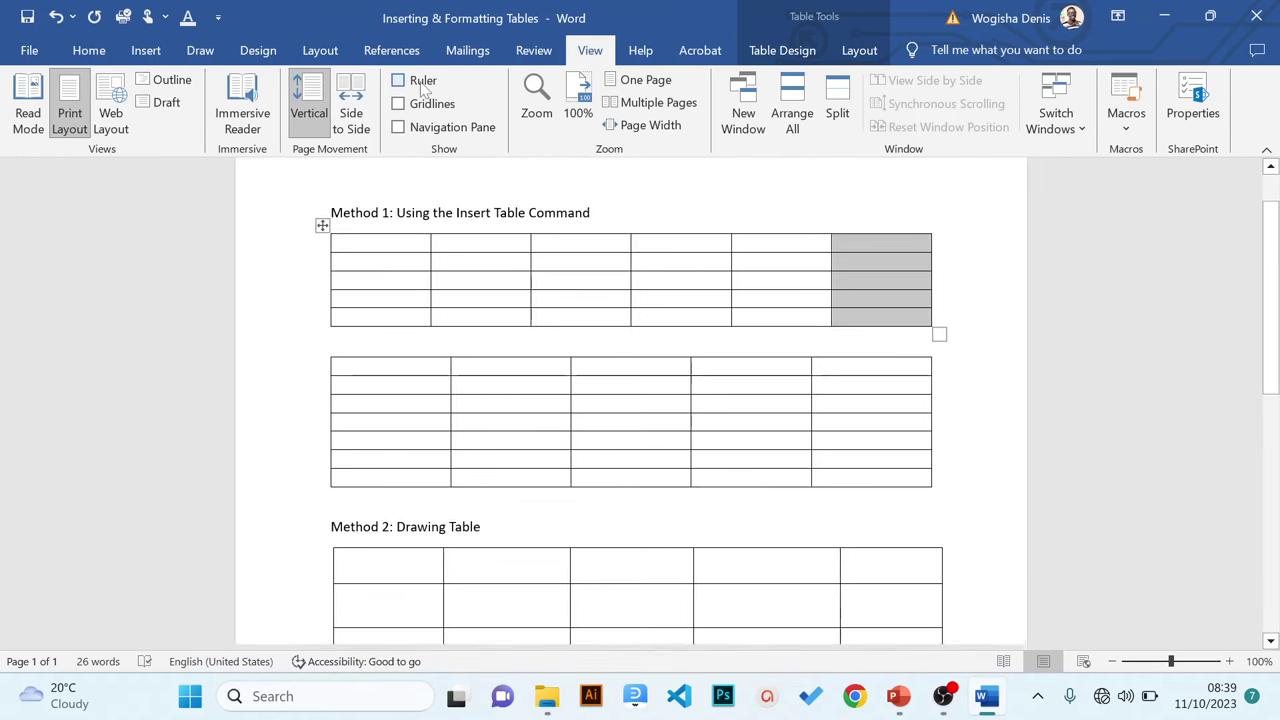
{"action": "left_click", "coordinate": [424, 86]}
{"action": "left_click", "coordinate": [424, 86]}
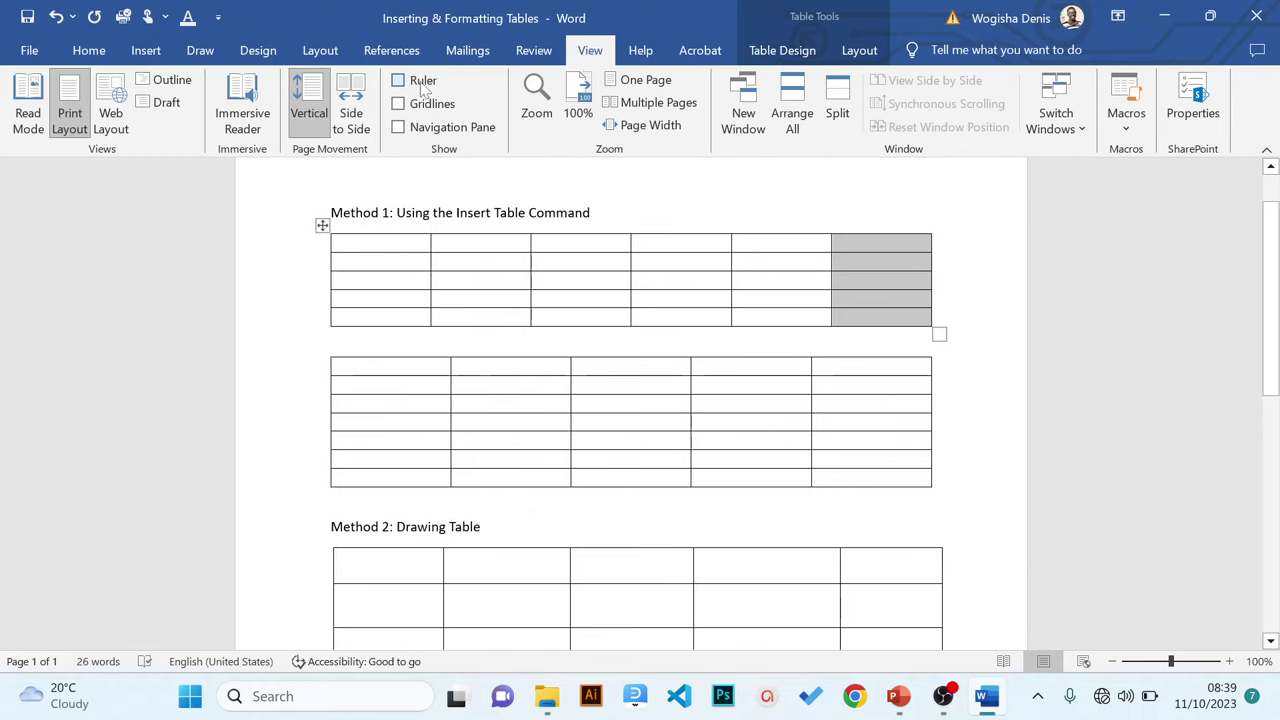
{"action": "left_click", "coordinate": [424, 86]}
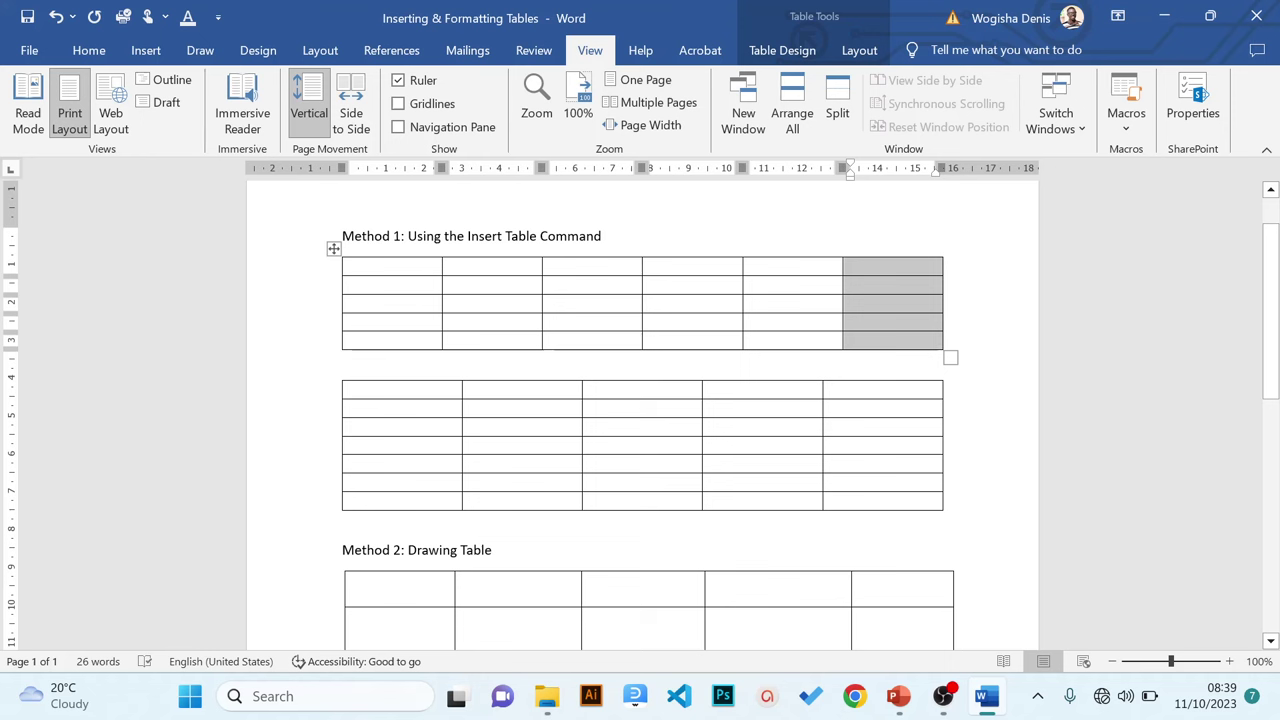
- Narrow the first column of the first Method 1 table slightly by moving its column boundary on the ruler
{"action": "left_click", "coordinate": [350, 266]}
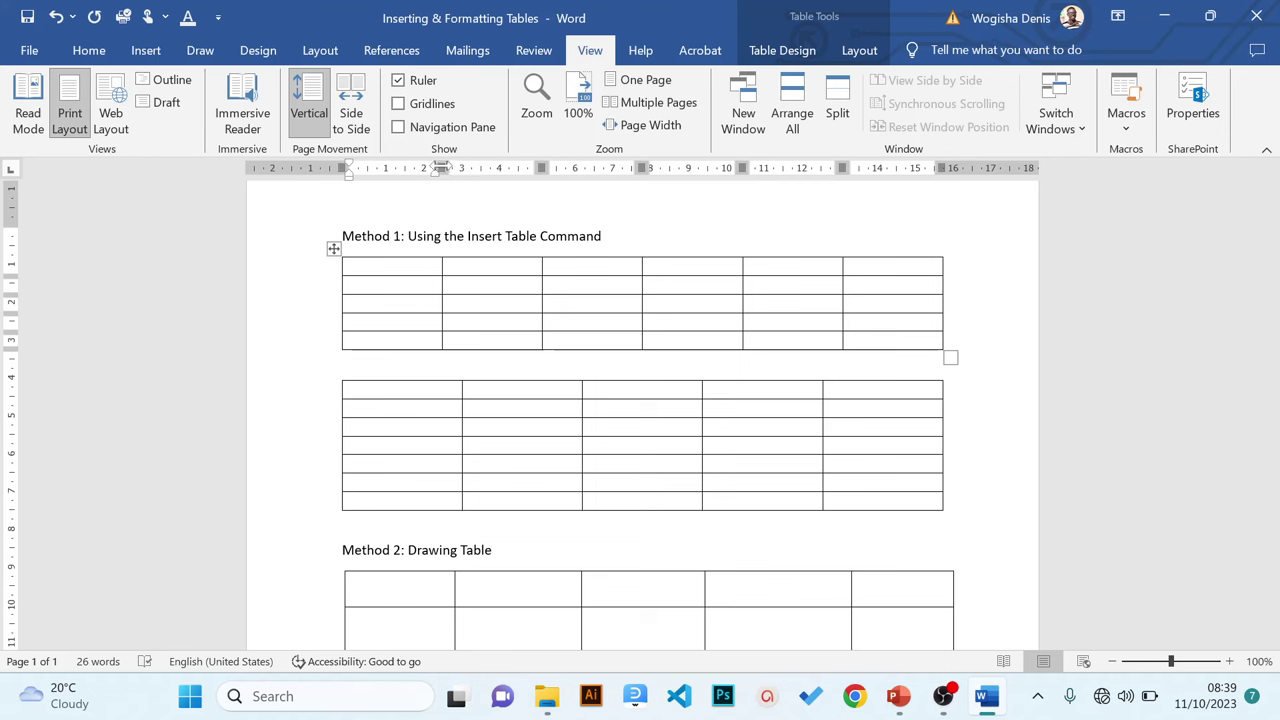
{"action": "mouse_move", "coordinate": [437, 168]}
{"action": "left_mouse_down"}
{"action": "mouse_move", "coordinate": [493, 168]}
{"action": "mouse_move", "coordinate": [436, 168]}
{"action": "left_mouse_up"}
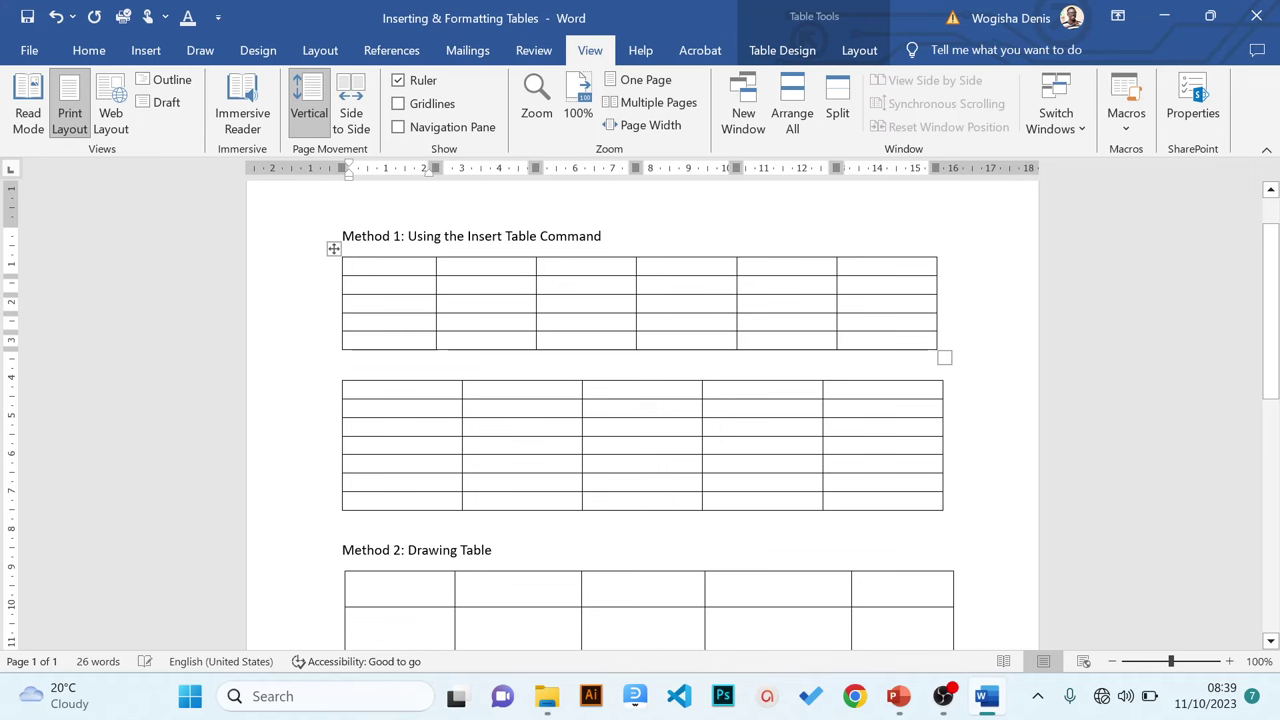
- Set the width of the second column in the first Method 1 table to 2.9 cm
{"action": "left_click", "coordinate": [445, 266]}
{"action": "left_click", "coordinate": [857, 50]}
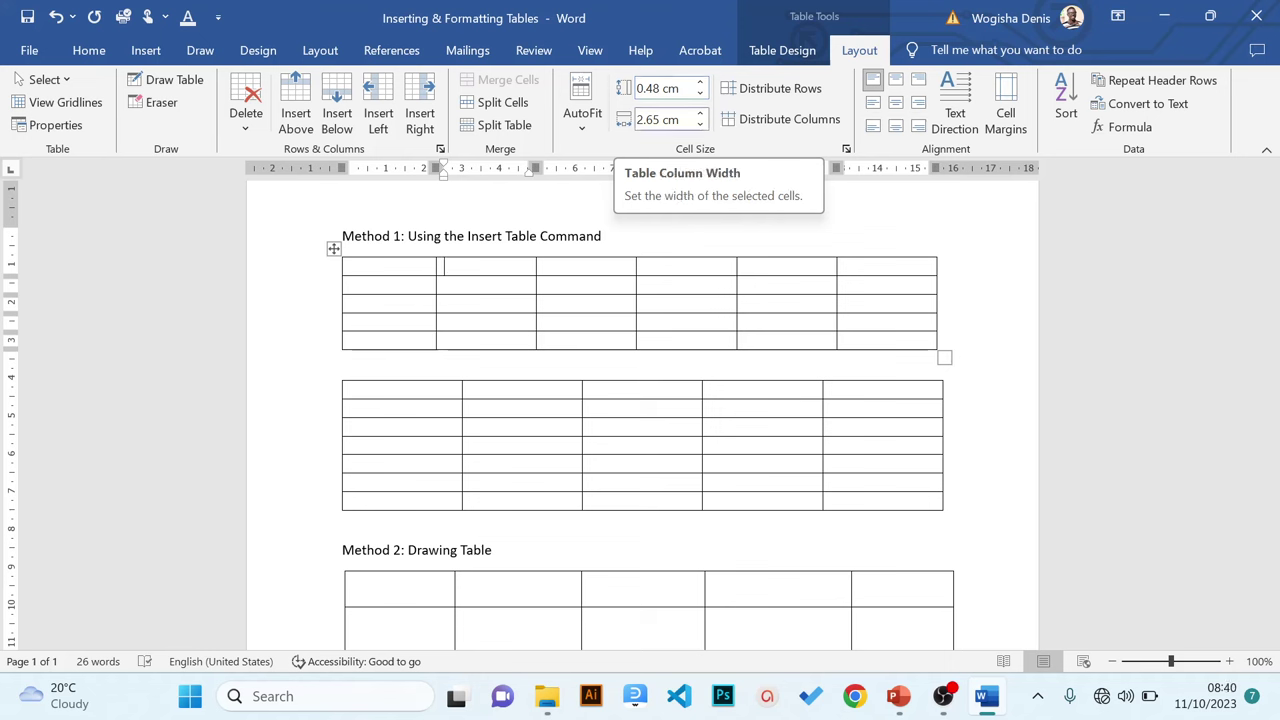
{"action": "left_click", "coordinate": [701, 114]}
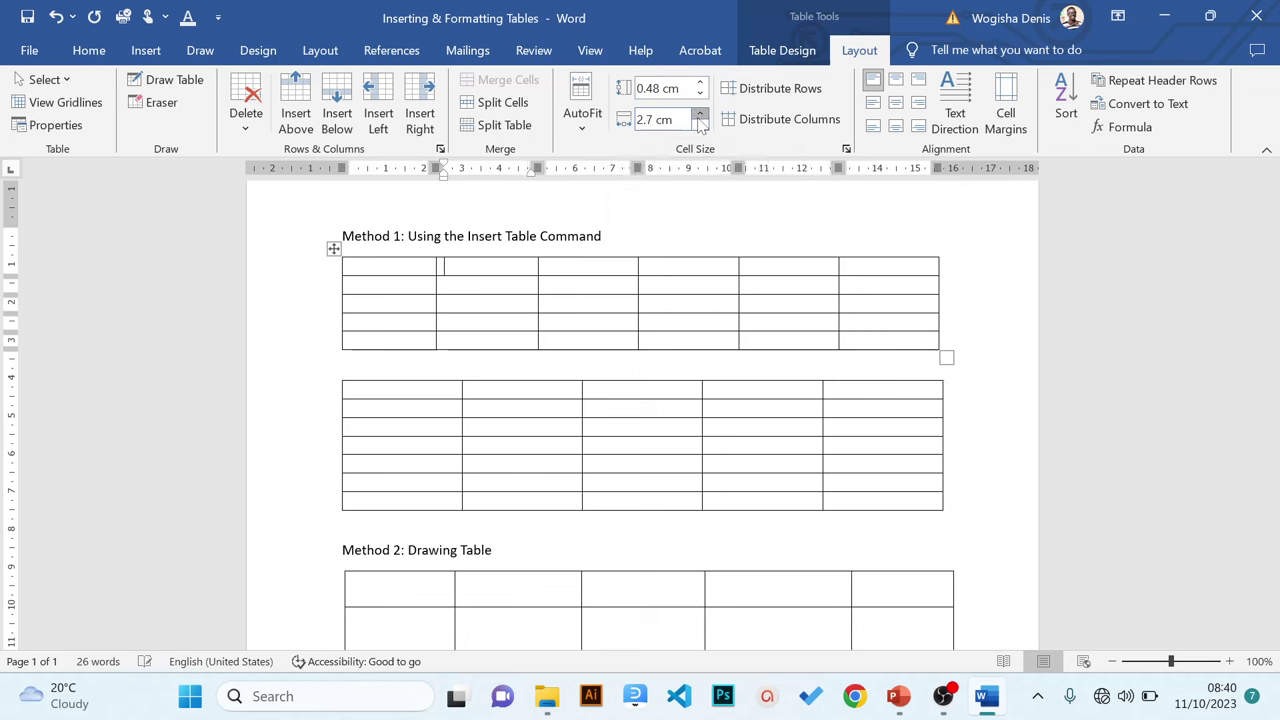
{"action": "left_click", "coordinate": [701, 114]}
{"action": "left_click", "coordinate": [701, 114]}
{"action": "left_click", "coordinate": [701, 114]}
{"action": "left_click", "coordinate": [701, 114]}
{"action": "left_click", "coordinate": [701, 114]}
{"action": "left_click", "coordinate": [701, 114]}
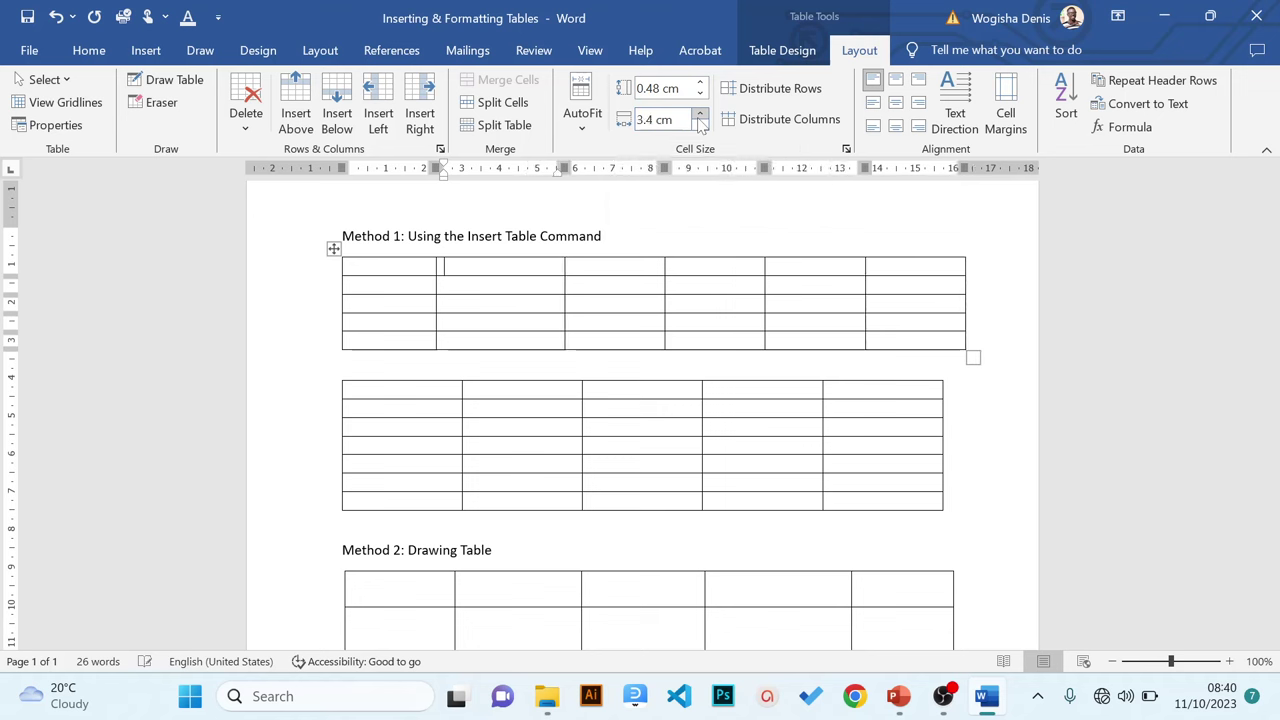
{"action": "left_click", "coordinate": [701, 114]}
{"action": "left_click", "coordinate": [701, 114]}
{"action": "left_click", "coordinate": [701, 114]}
{"action": "left_click", "coordinate": [701, 114]}
{"action": "left_click", "coordinate": [701, 114]}
{"action": "left_click", "coordinate": [701, 114]}
{"action": "left_click", "coordinate": [701, 114]}
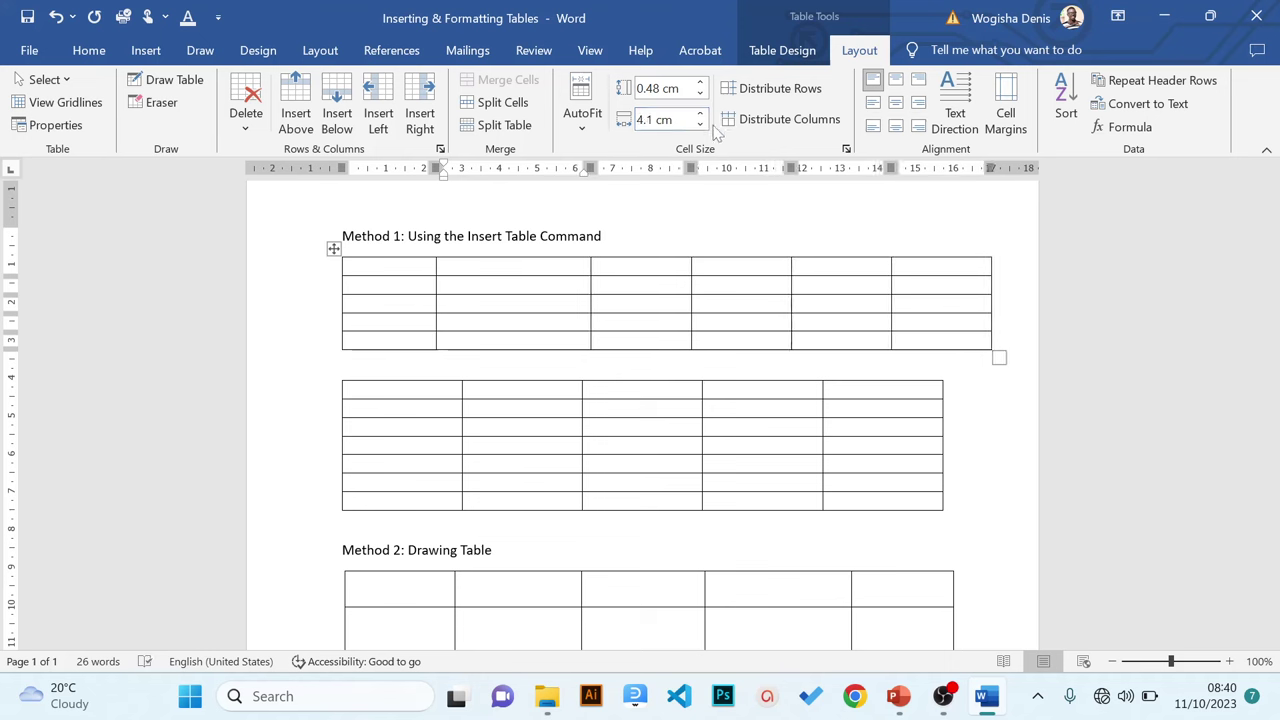
{"action": "left_click", "coordinate": [701, 124]}
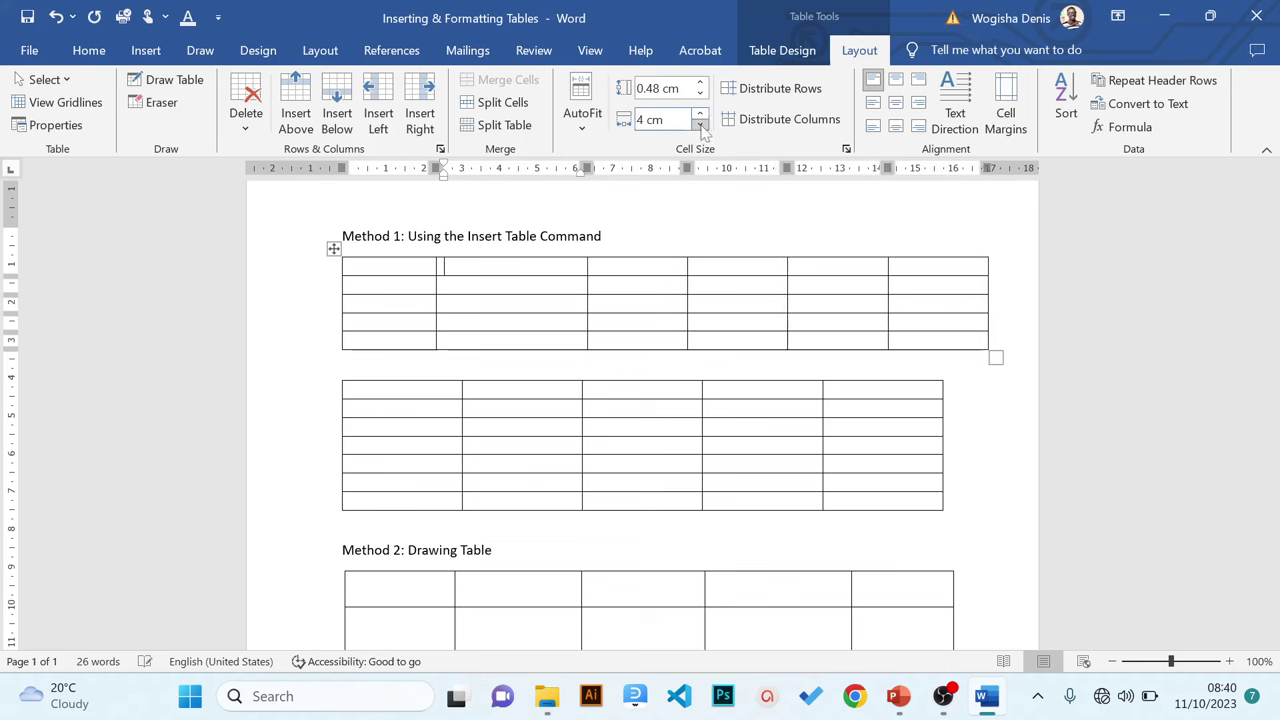
{"action": "left_click", "coordinate": [701, 124]}
{"action": "left_click", "coordinate": [701, 124]}
{"action": "left_click", "coordinate": [701, 124]}
{"action": "left_click", "coordinate": [701, 124]}
{"action": "left_click", "coordinate": [701, 124]}
{"action": "left_click", "coordinate": [701, 124]}
{"action": "left_click", "coordinate": [701, 124]}
{"action": "left_click", "coordinate": [701, 124]}
{"action": "left_click", "coordinate": [701, 124]}
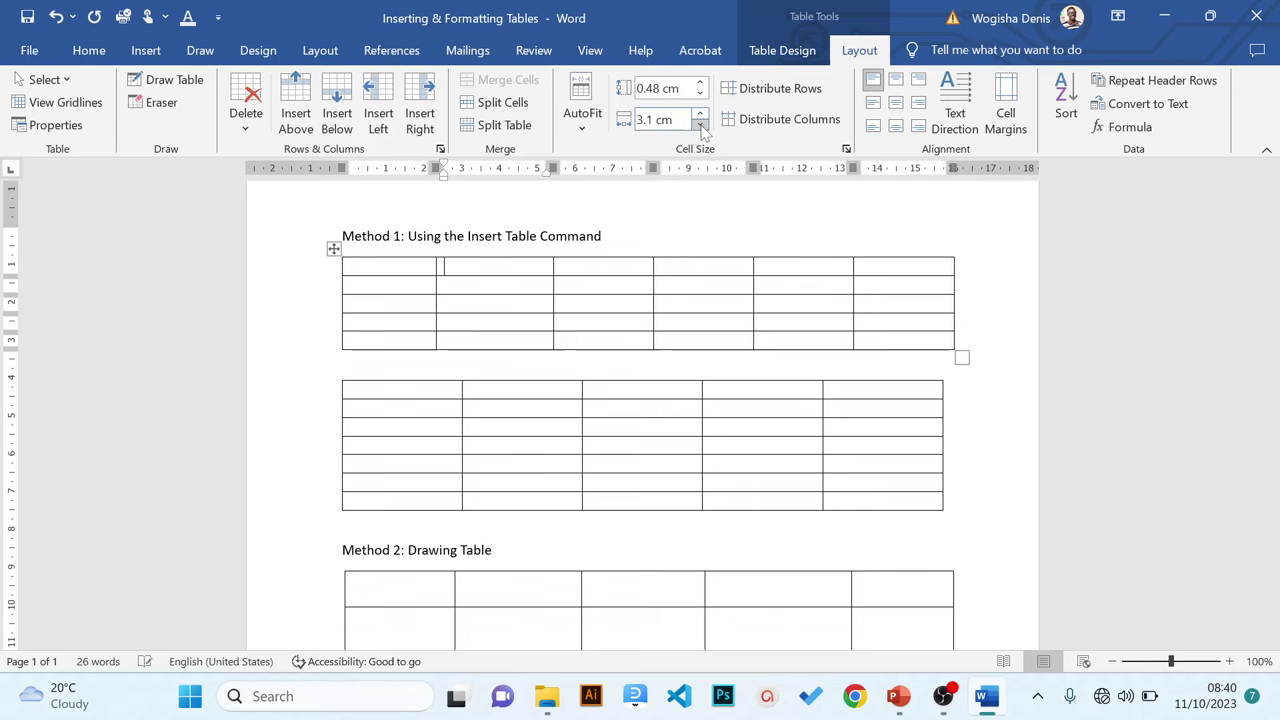
{"action": "left_click", "coordinate": [701, 124]}
{"action": "left_click", "coordinate": [701, 124]}
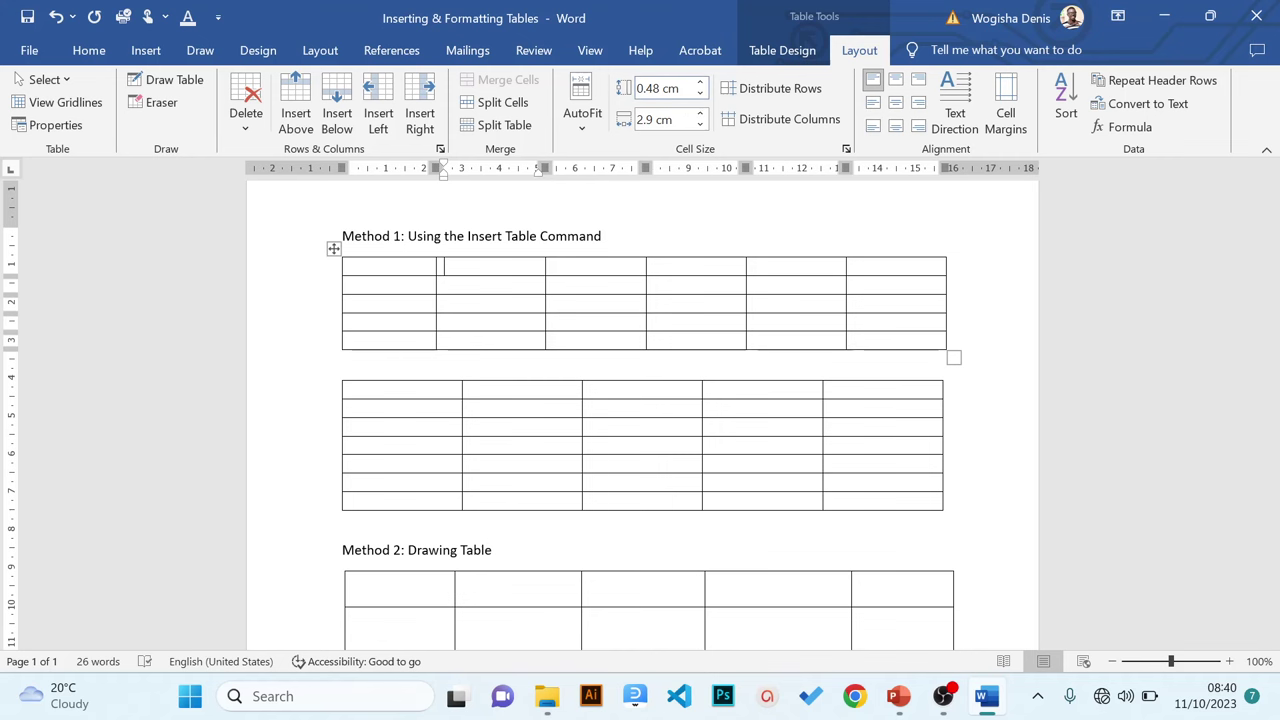
- Set the height of the top row in the first Method 1 table to 2 cm
{"action": "left_click", "coordinate": [701, 88]}
{"action": "left_click", "coordinate": [701, 88]}
{"action": "left_click", "coordinate": [701, 88]}
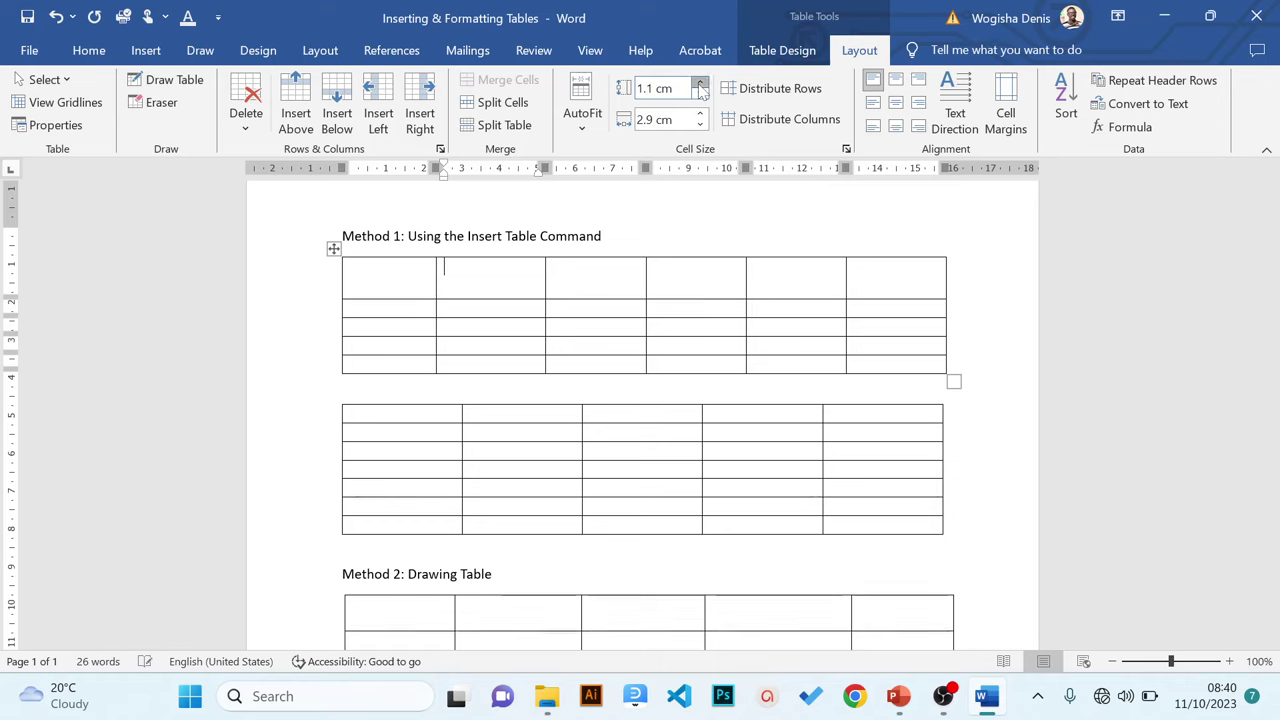
{"action": "left_click", "coordinate": [701, 88]}
{"action": "left_click", "coordinate": [701, 88]}
{"action": "left_click", "coordinate": [701, 88]}
{"action": "left_click", "coordinate": [701, 88]}
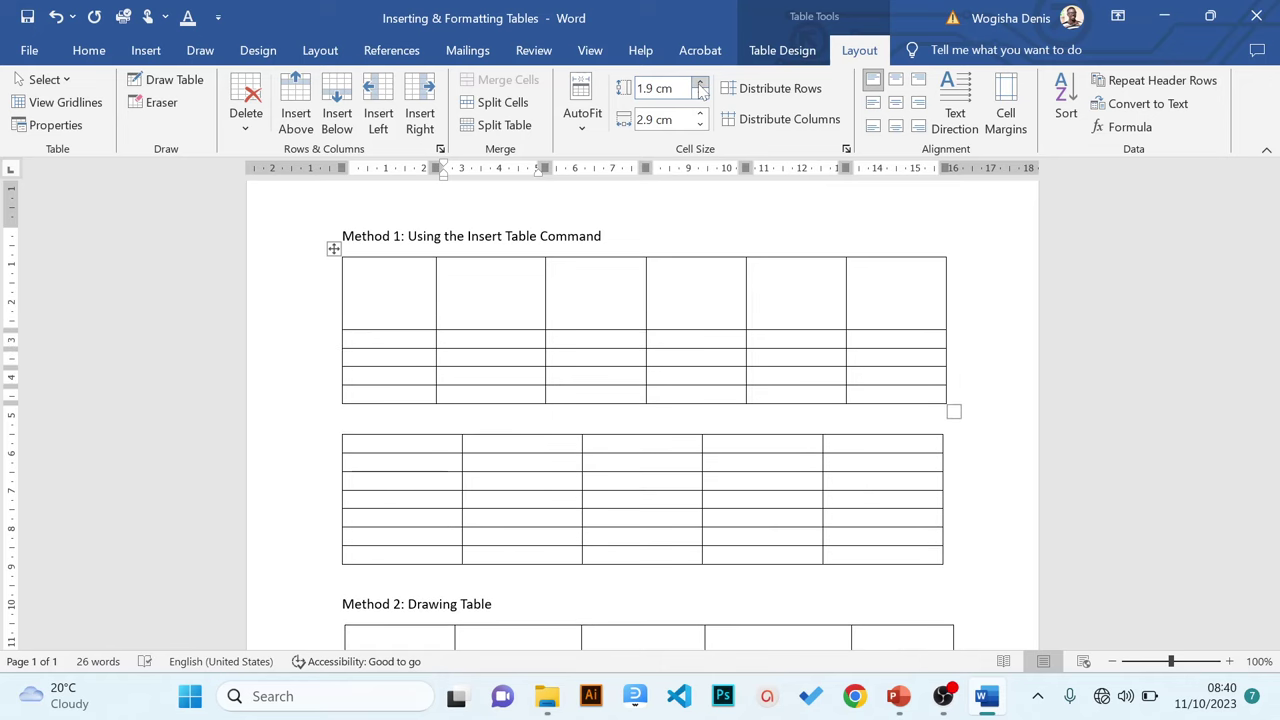
{"action": "left_click", "coordinate": [701, 88]}
{"action": "left_click", "coordinate": [701, 88]}
{"action": "left_click", "coordinate": [701, 88]}
{"action": "left_click", "coordinate": [701, 88]}
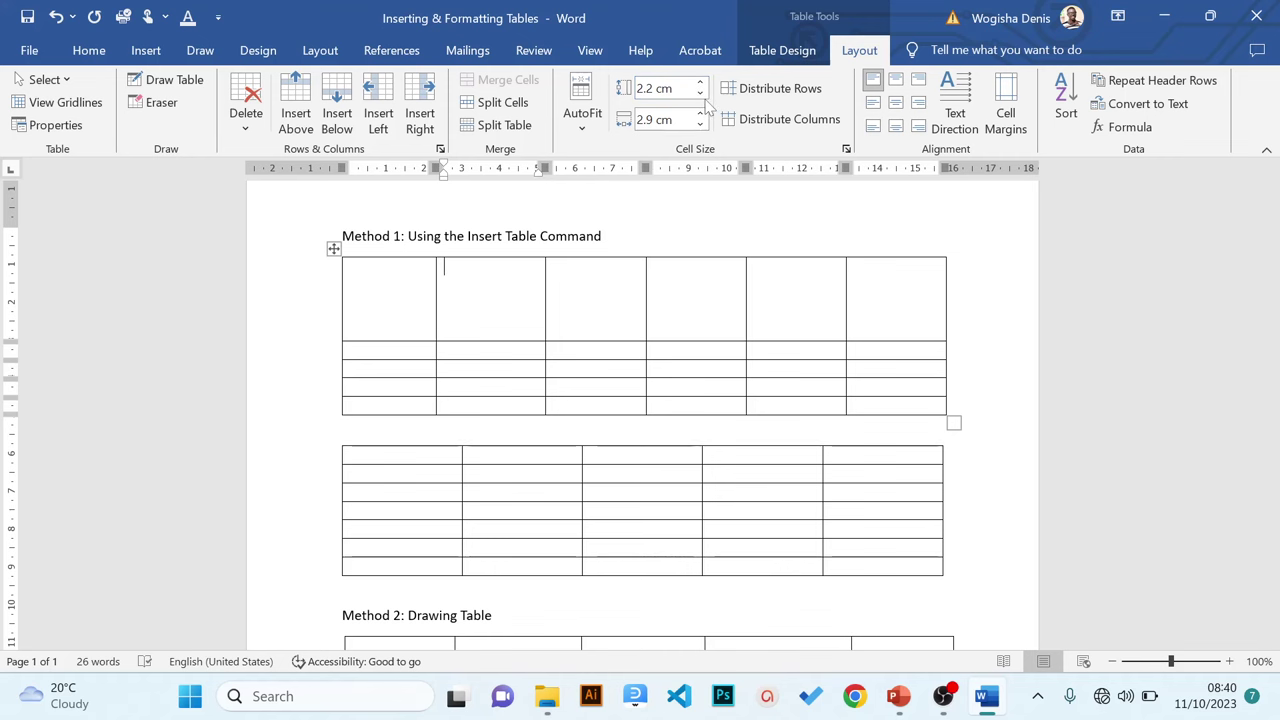
{"action": "left_click", "coordinate": [700, 94]}
{"action": "left_click", "coordinate": [700, 94]}
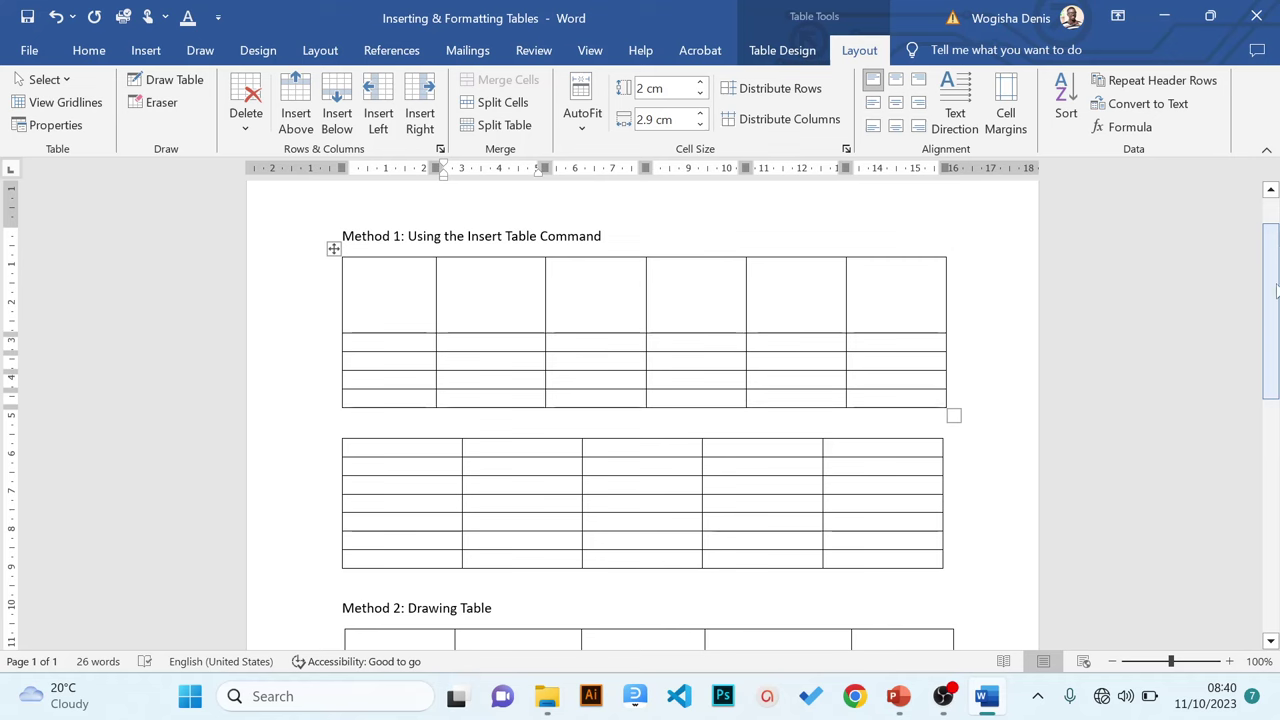
- Delete the entire last column of the first Method 1 table and undo the deletion
{"action": "scroll", "coordinate": [1276, 313], "scroll_direction": "down", "scroll_amount": 1}
{"action": "left_click_drag", "start_coordinate": [1276, 313], "coordinate": [1277, 330]}
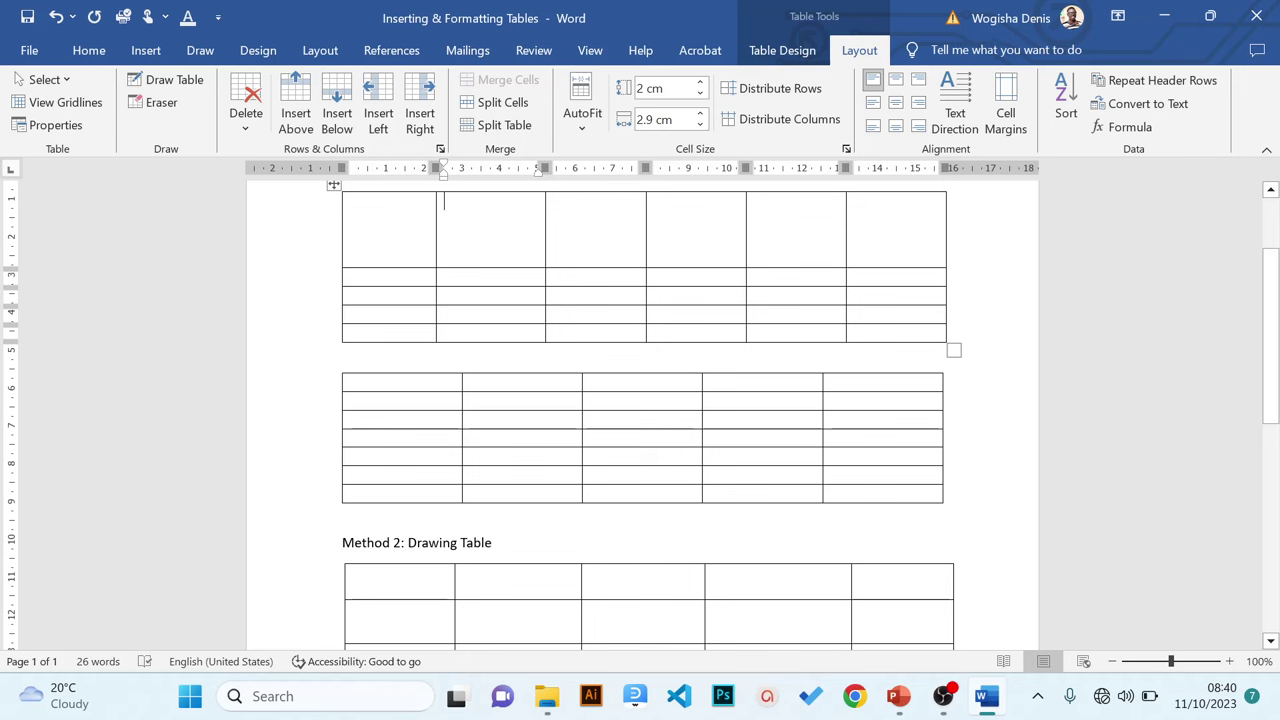
{"action": "left_click", "coordinate": [858, 215]}
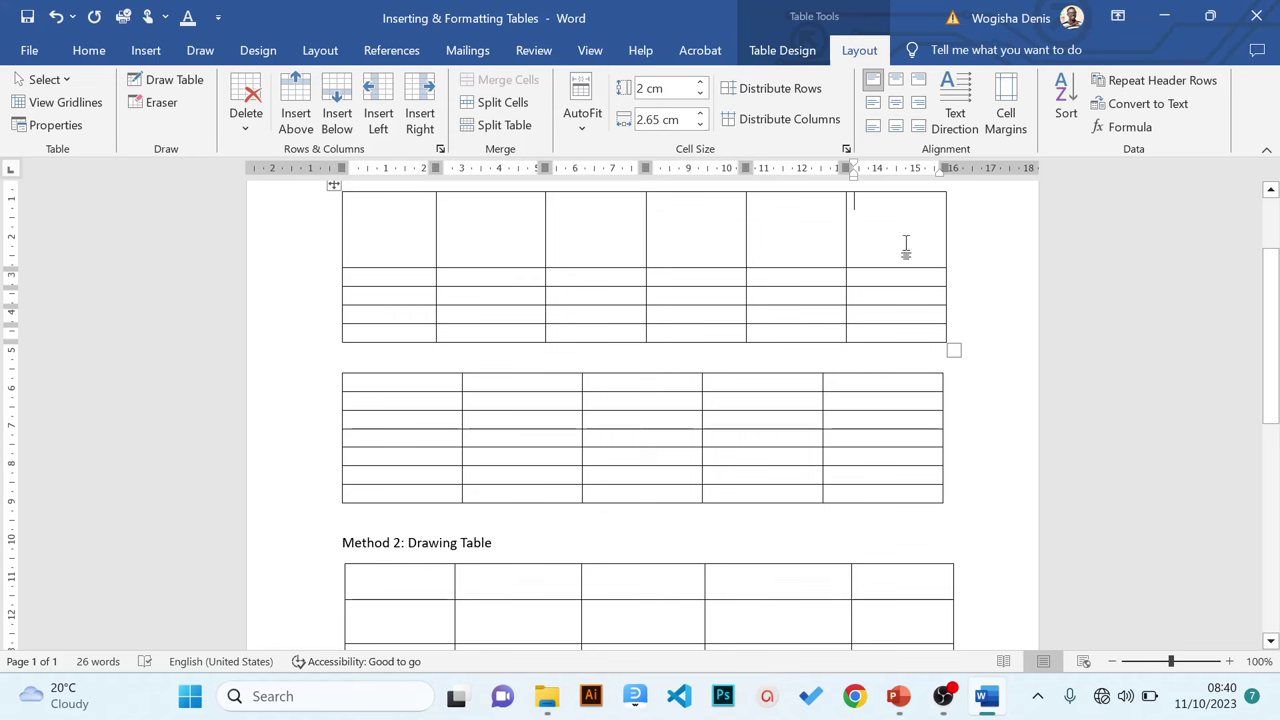
{"action": "left_click_drag", "start_coordinate": [904, 248], "coordinate": [903, 336]}
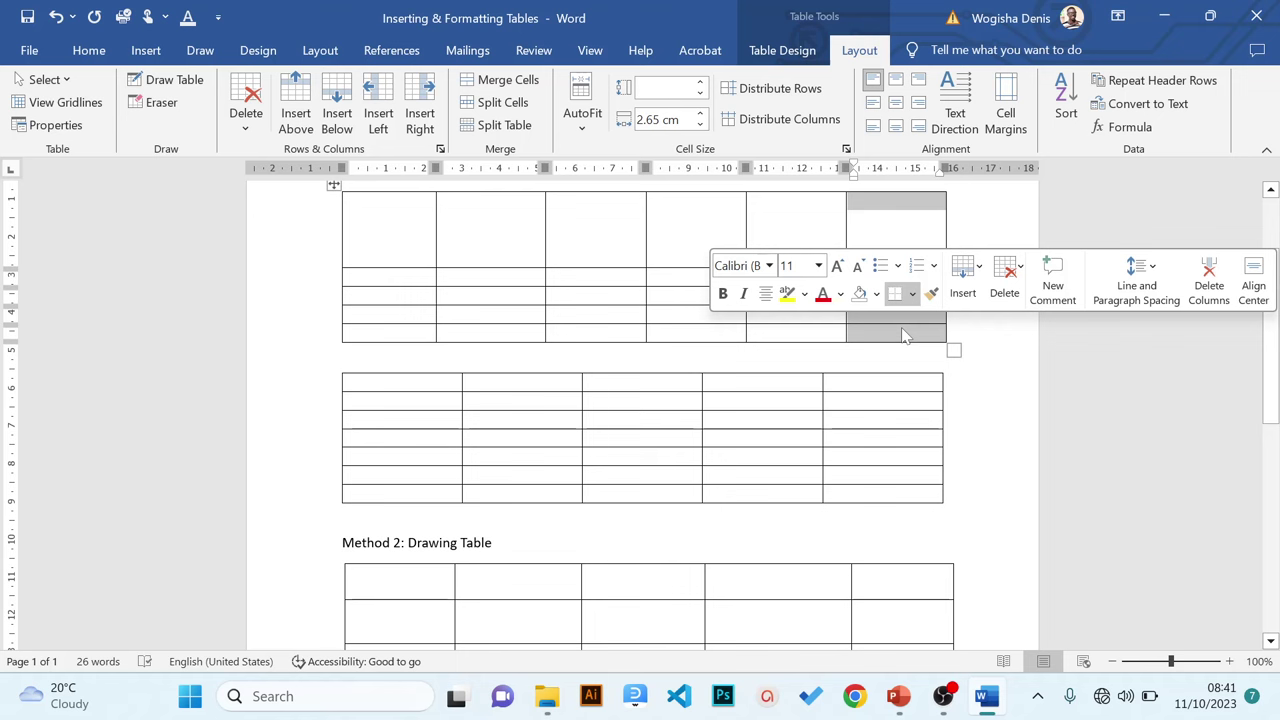
{"action": "right_click", "coordinate": [883, 208]}
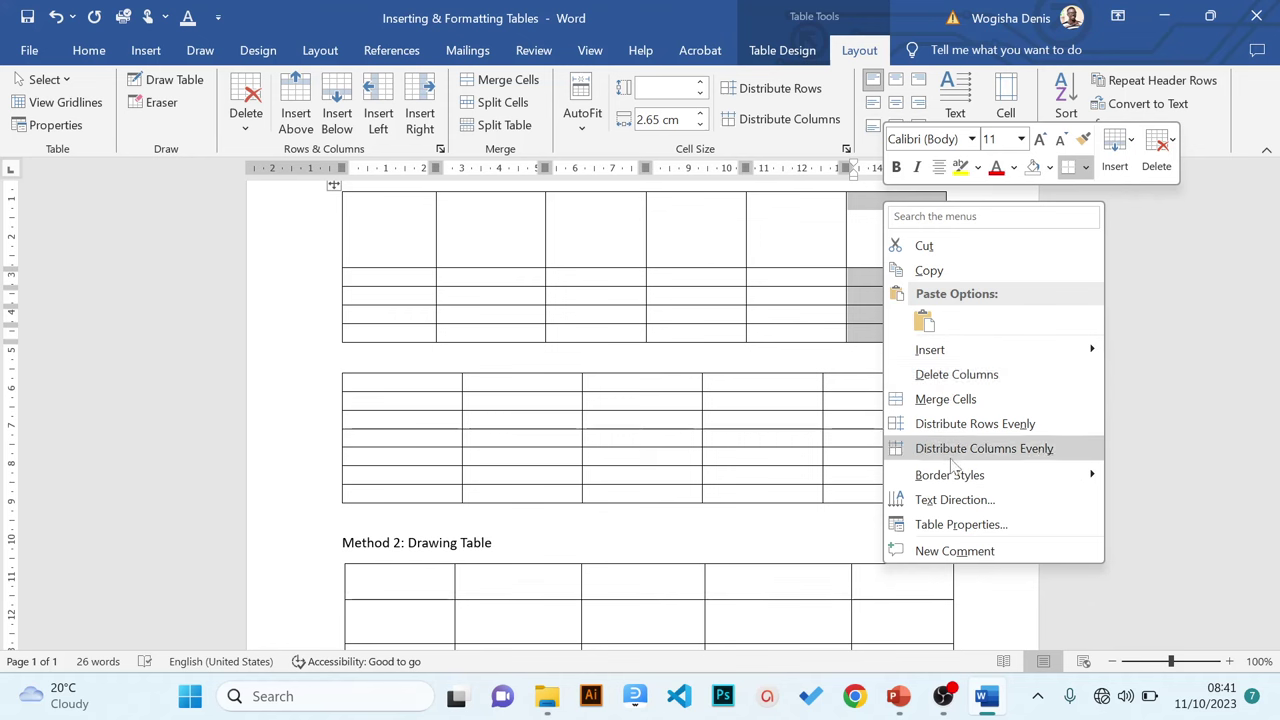
{"action": "key", "text": "Escape"}
{"action": "key", "text": "BackSpace"}
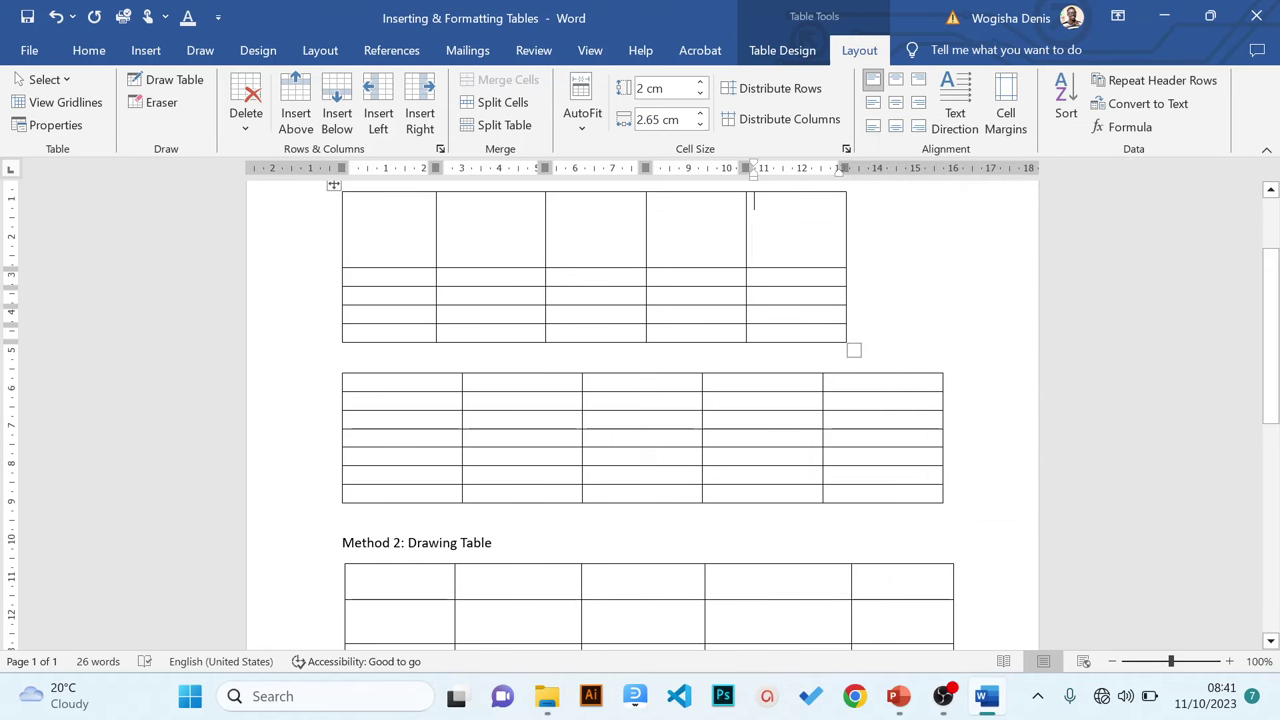
{"action": "left_click", "coordinate": [56, 18]}
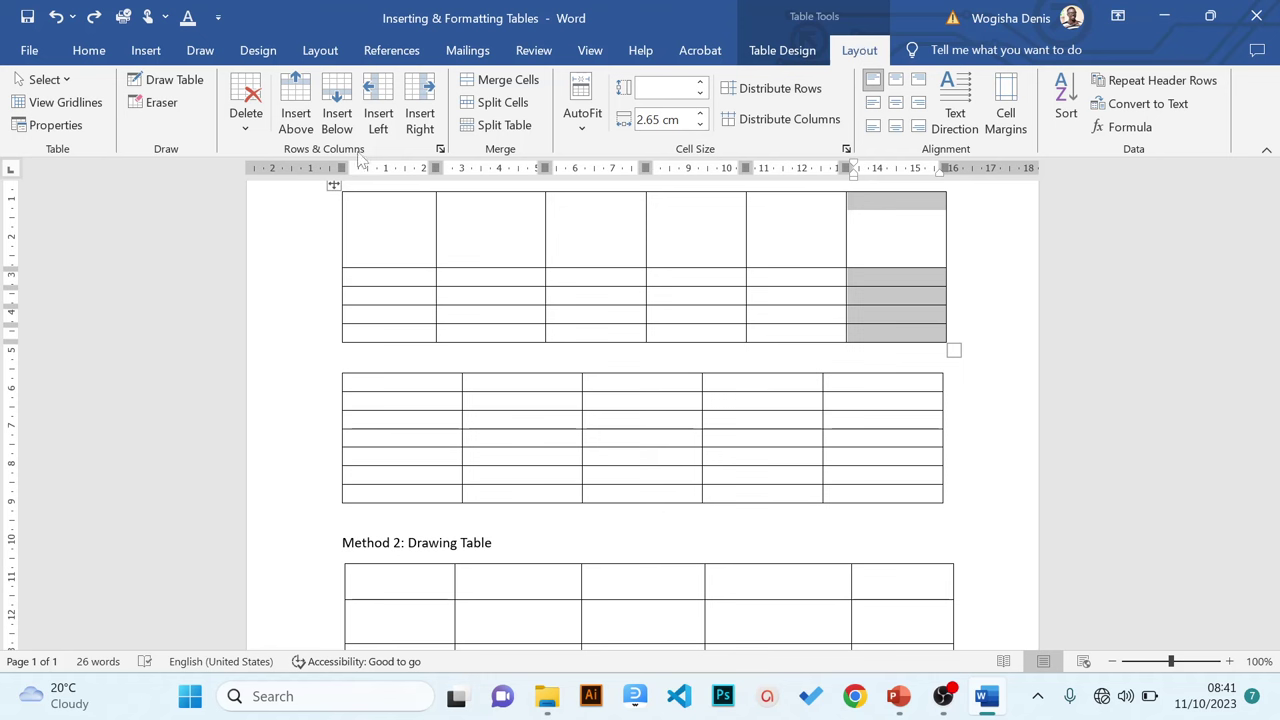
- Remove the selected last column from the first Method 1 table with the Delete Columns command
{"action": "left_click", "coordinate": [262, 132]}
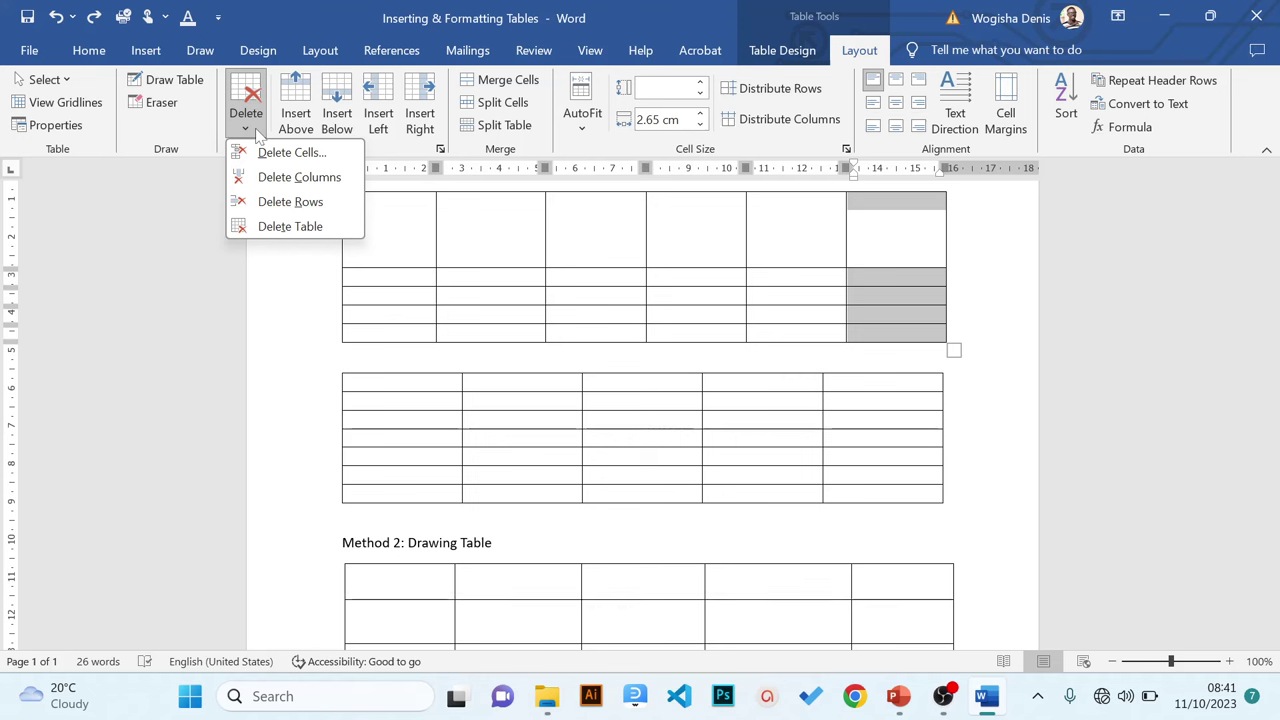
{"action": "left_click", "coordinate": [282, 179]}
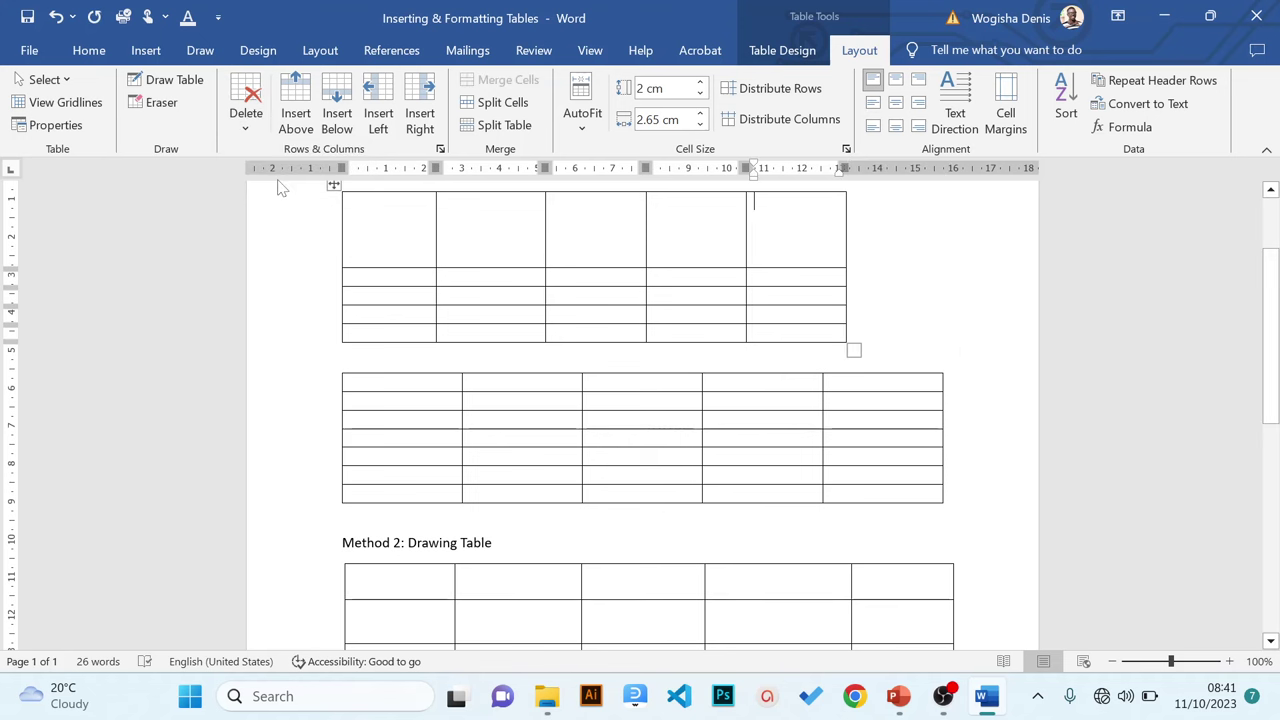
- Undo the column deletion and delete the restored last column of the first Method 1 table again
{"action": "key", "text": "ctrl+z"}
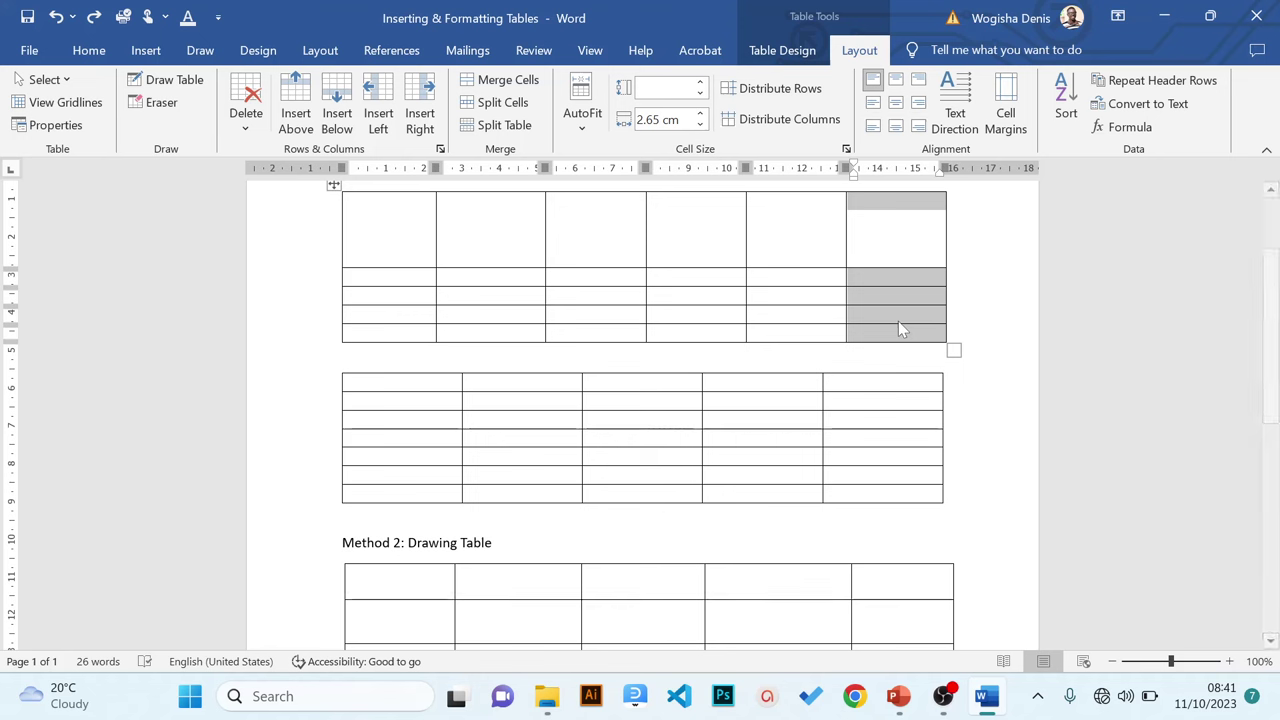
{"action": "key", "text": "BackSpace"}
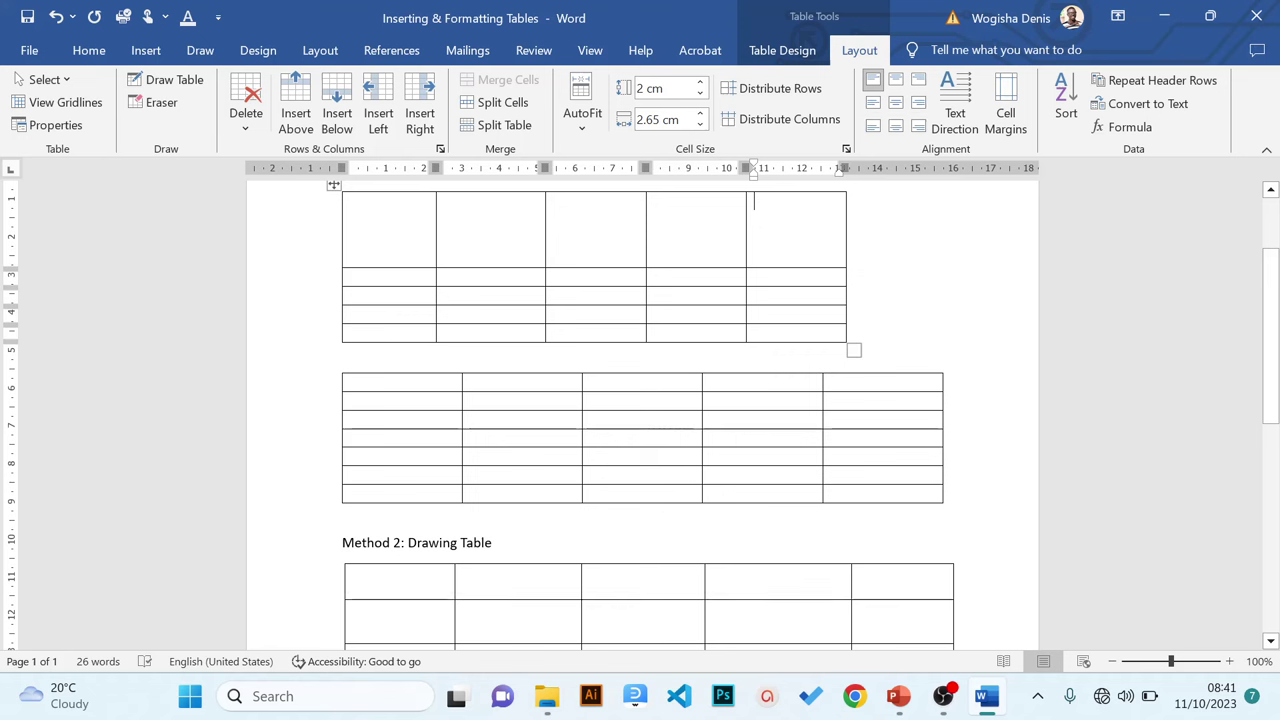
- Delete the bottom row of the first Method 1 table using the Delete Cells command with the Delete entire row option
{"action": "left_click_drag", "start_coordinate": [390, 333], "coordinate": [779, 346]}
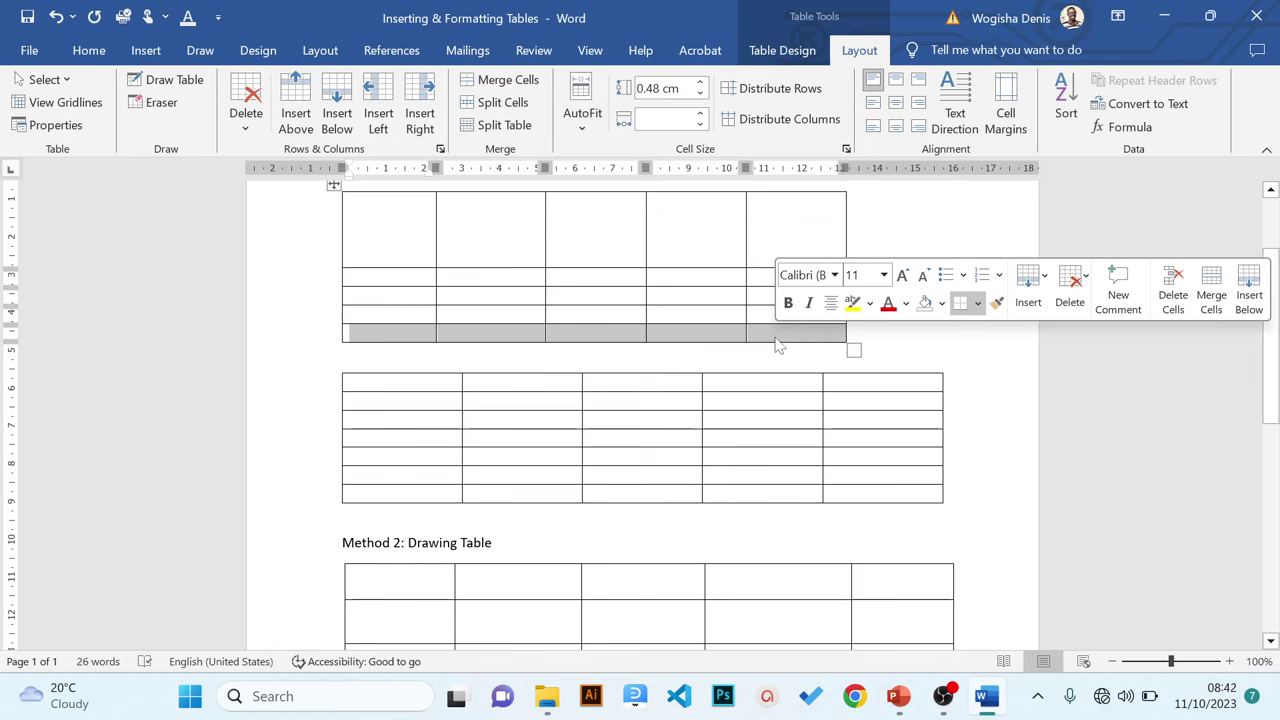
{"action": "right_click", "coordinate": [779, 346]}
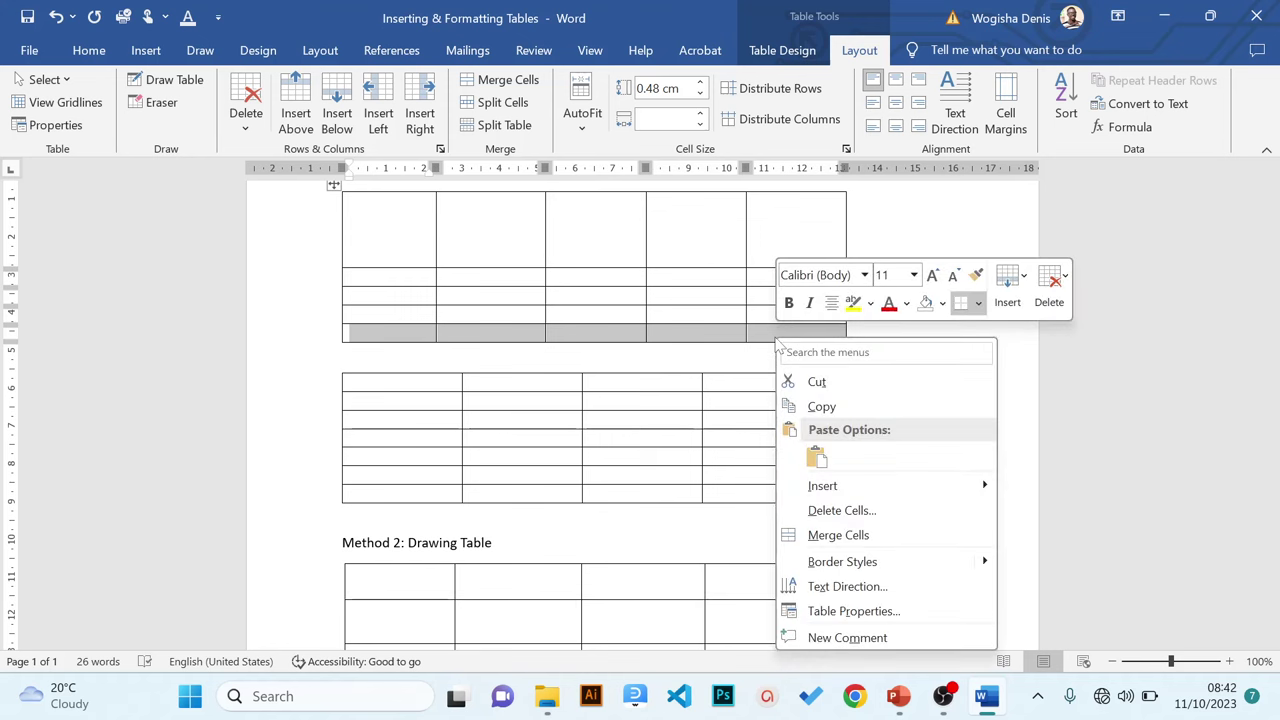
{"action": "left_click", "coordinate": [833, 512]}
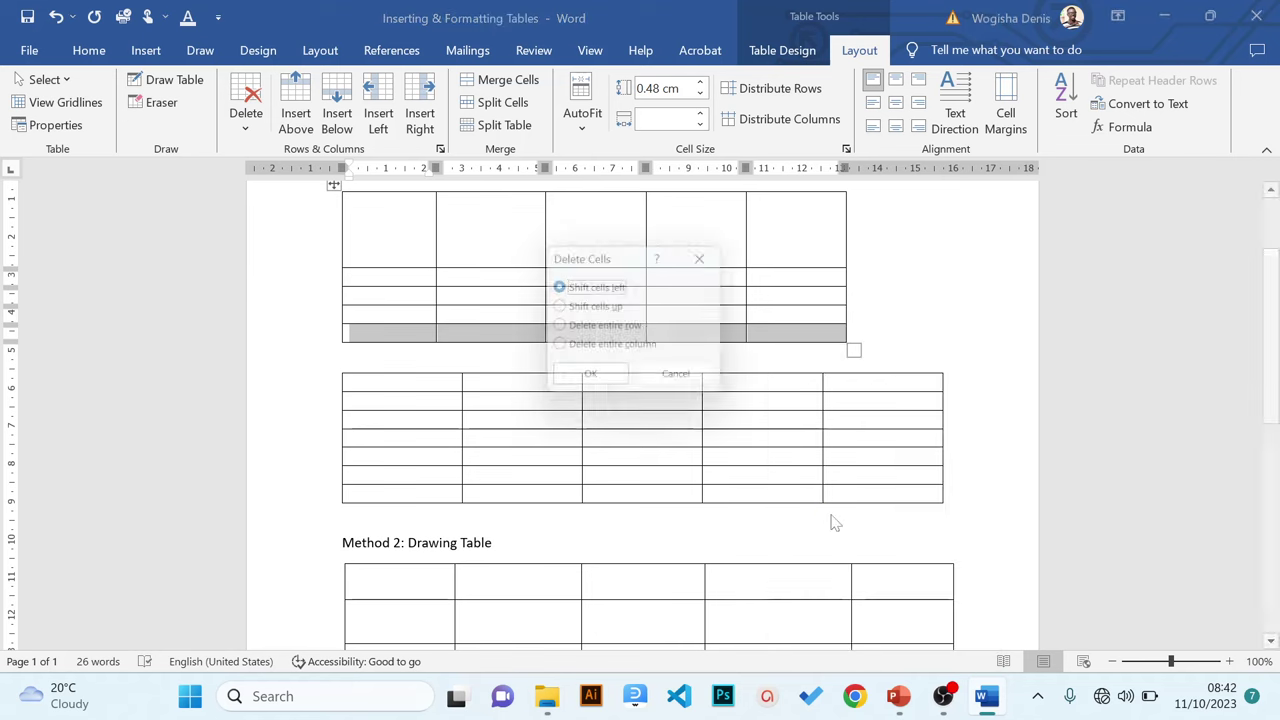
{"action": "left_click", "coordinate": [604, 329]}
{"action": "left_click", "coordinate": [592, 382]}
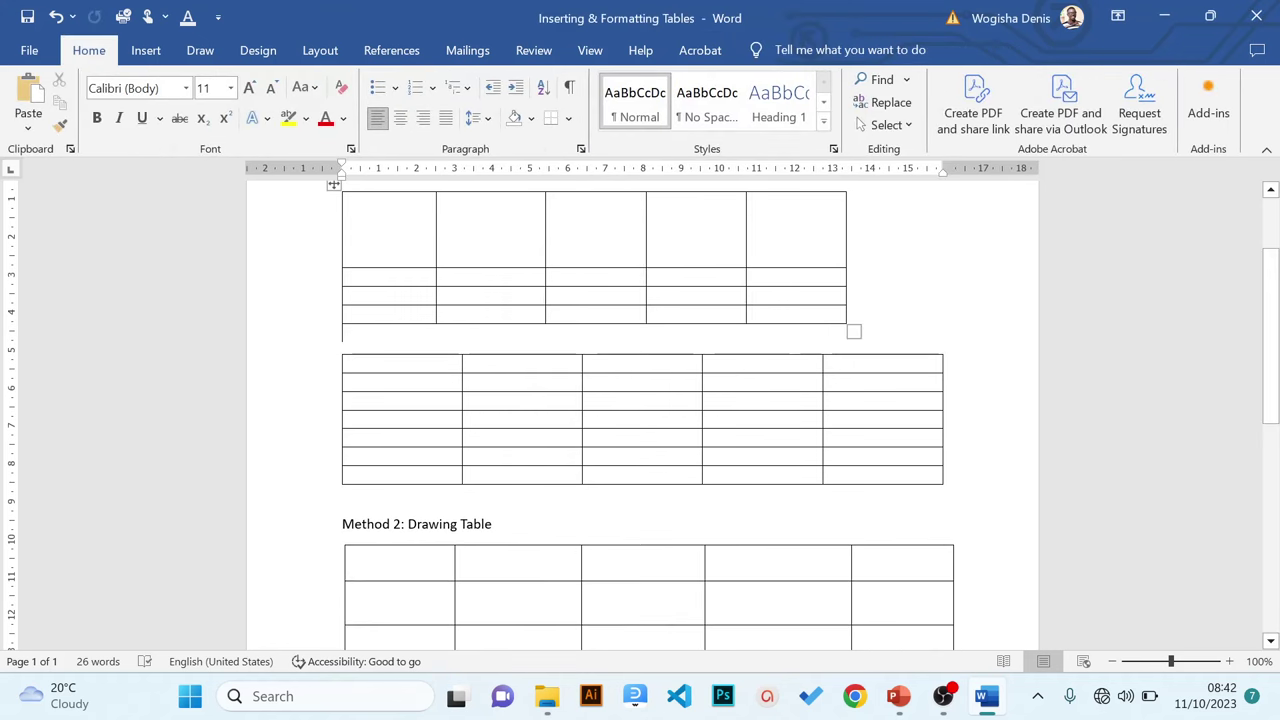
- Remove the new bottom row of the first Method 1 table with the Delete Rows command
{"action": "mouse_move", "coordinate": [352, 316]}
{"action": "left_mouse_down"}
{"action": "mouse_move", "coordinate": [600, 296]}
{"action": "mouse_move", "coordinate": [700, 300]}
{"action": "mouse_move", "coordinate": [766, 322]}
{"action": "left_mouse_up"}
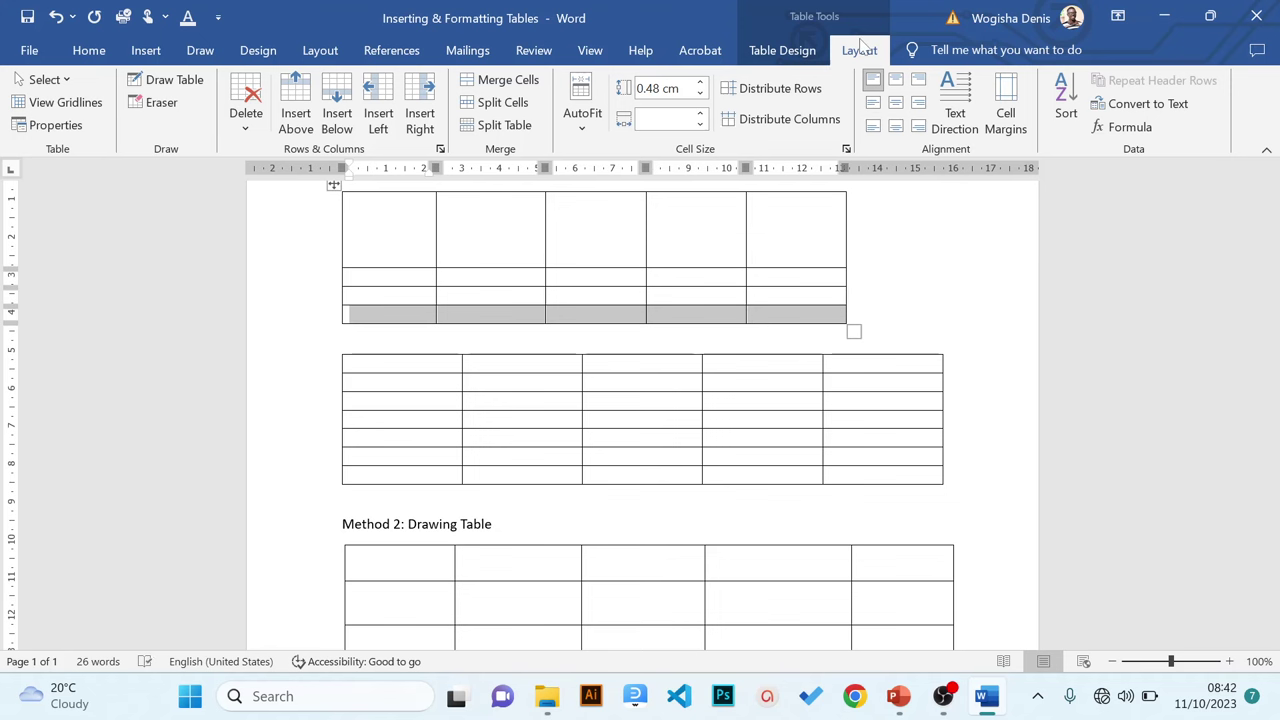
{"action": "left_click", "coordinate": [250, 125]}
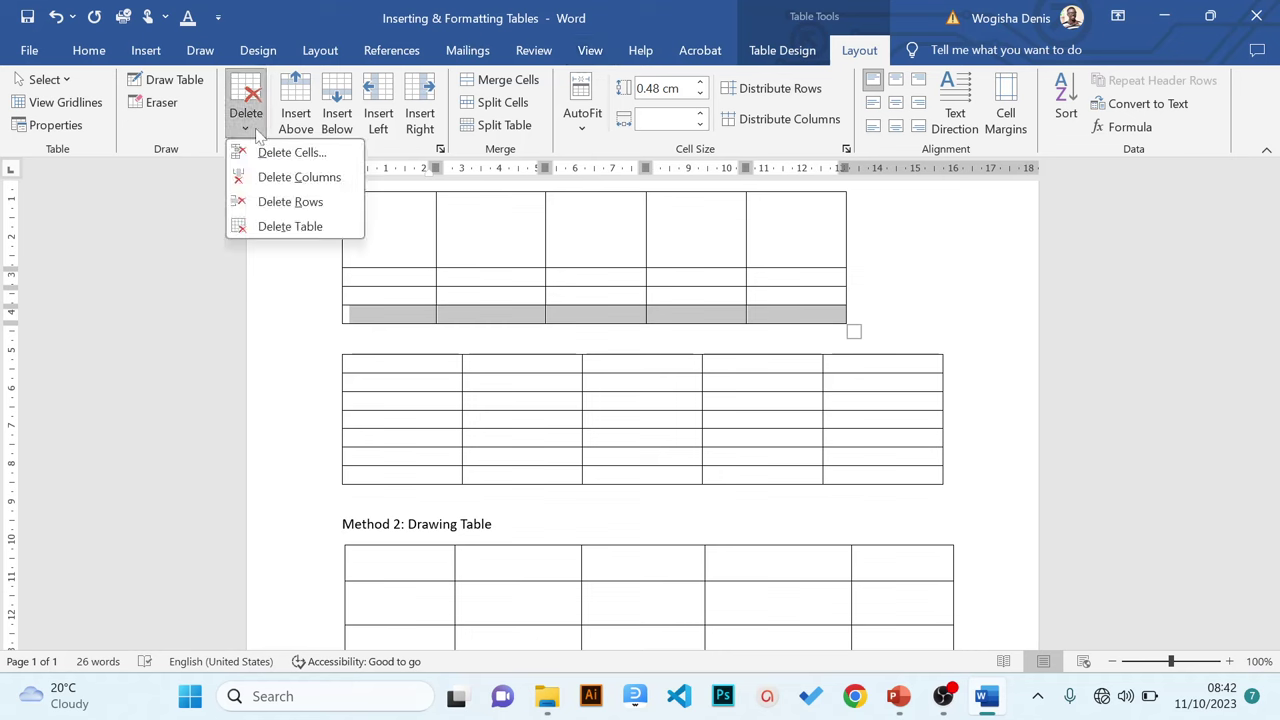
{"action": "left_click", "coordinate": [290, 203]}
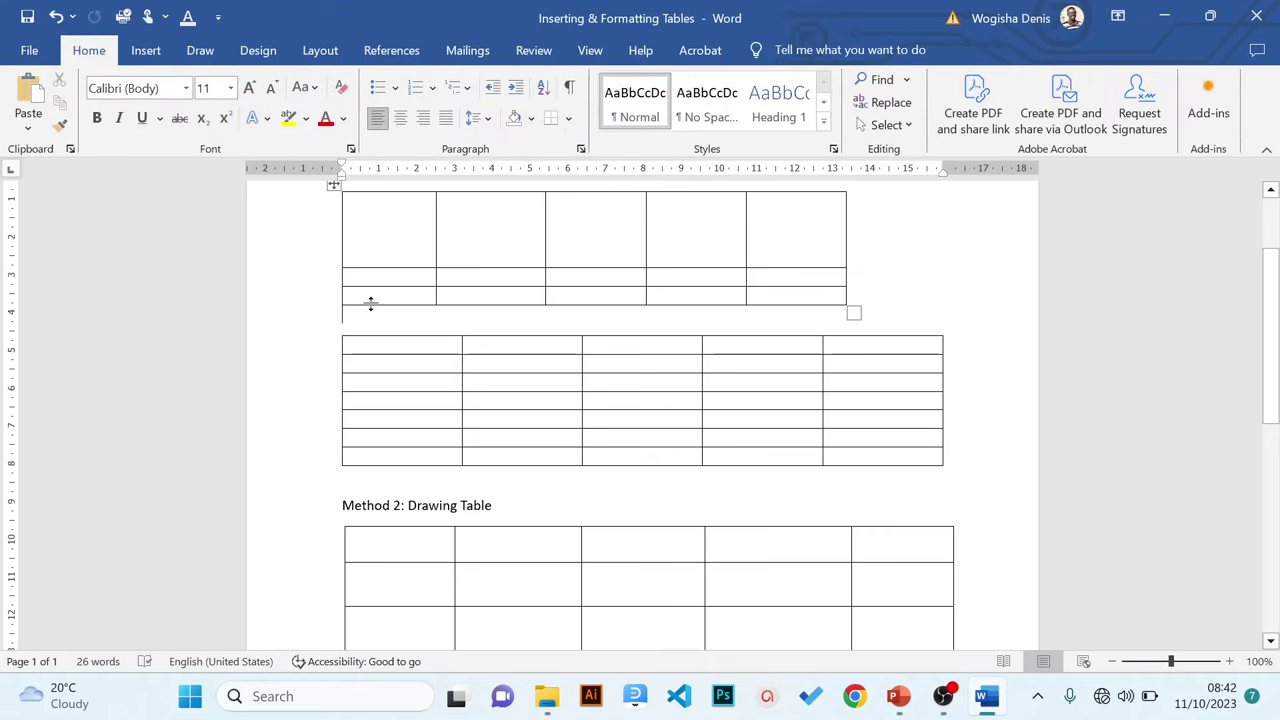
- Select the small bottom row of the first Method 1 table and delete it as an entire row, leaving two rows
{"action": "left_click_drag", "start_coordinate": [349, 292], "coordinate": [783, 302]}
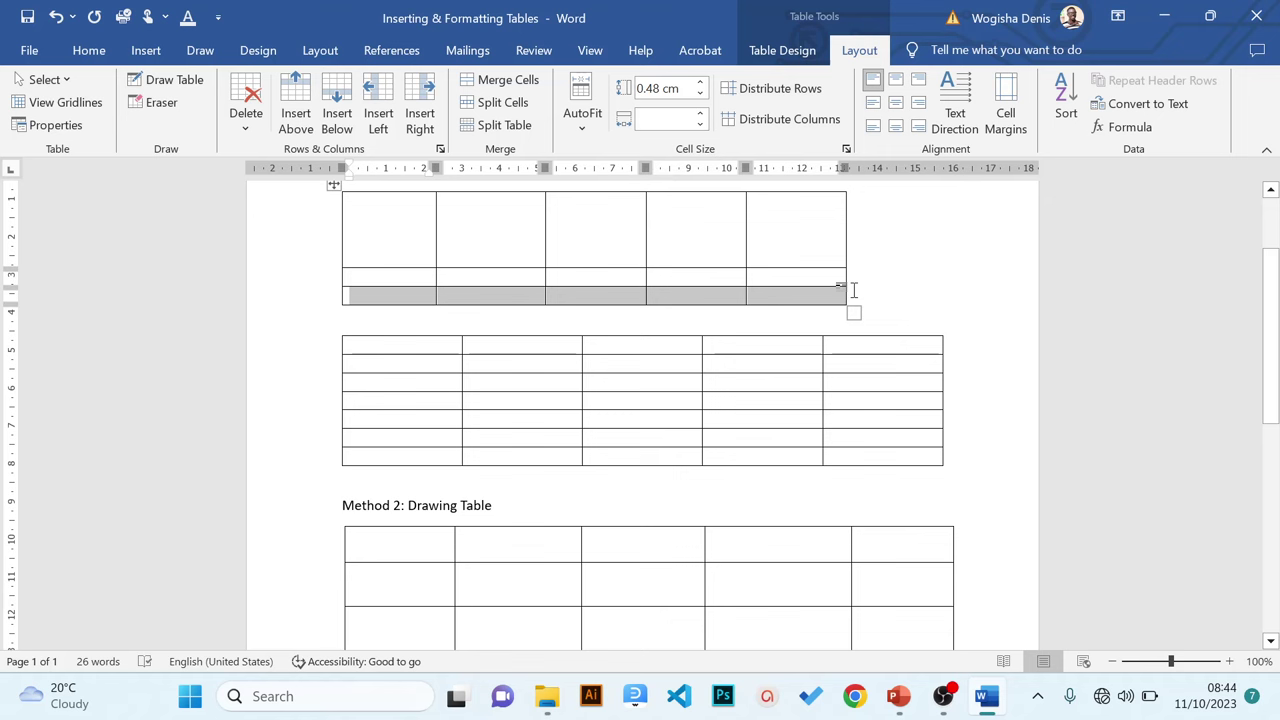
{"action": "key", "text": "BackSpace"}
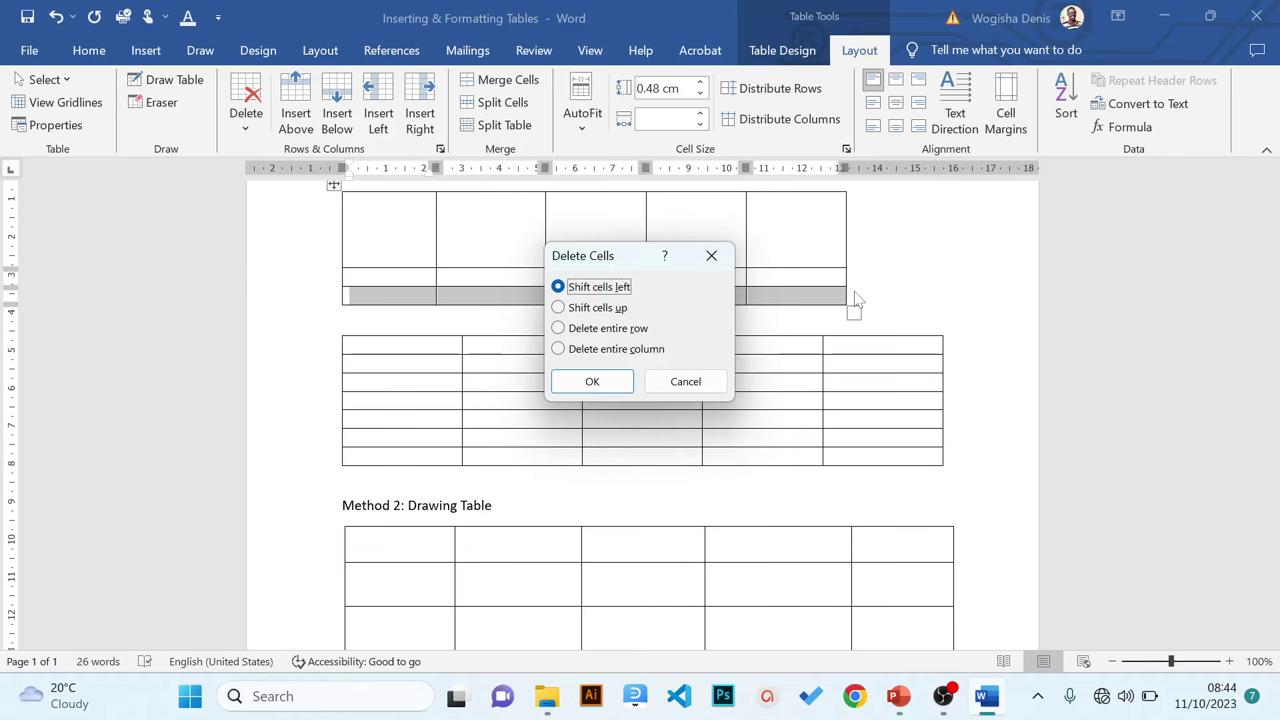
{"action": "key", "text": "Return"}
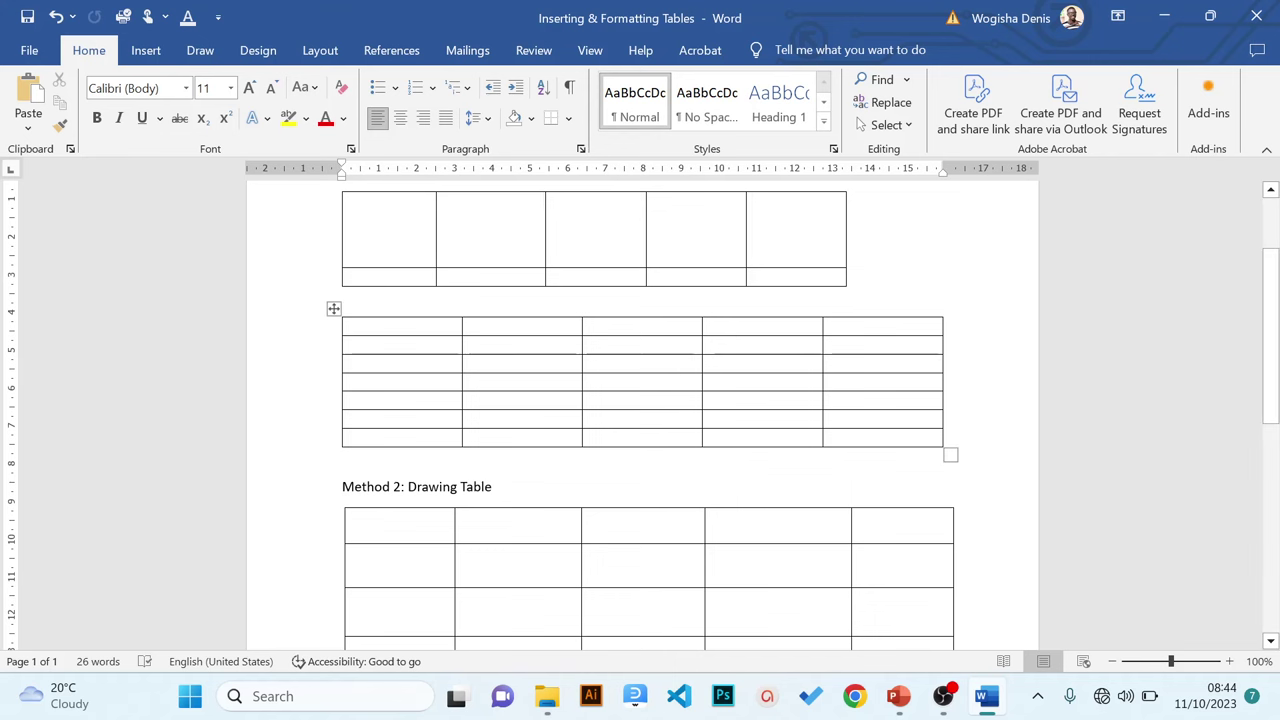
{"action": "left_click", "coordinate": [752, 326]}
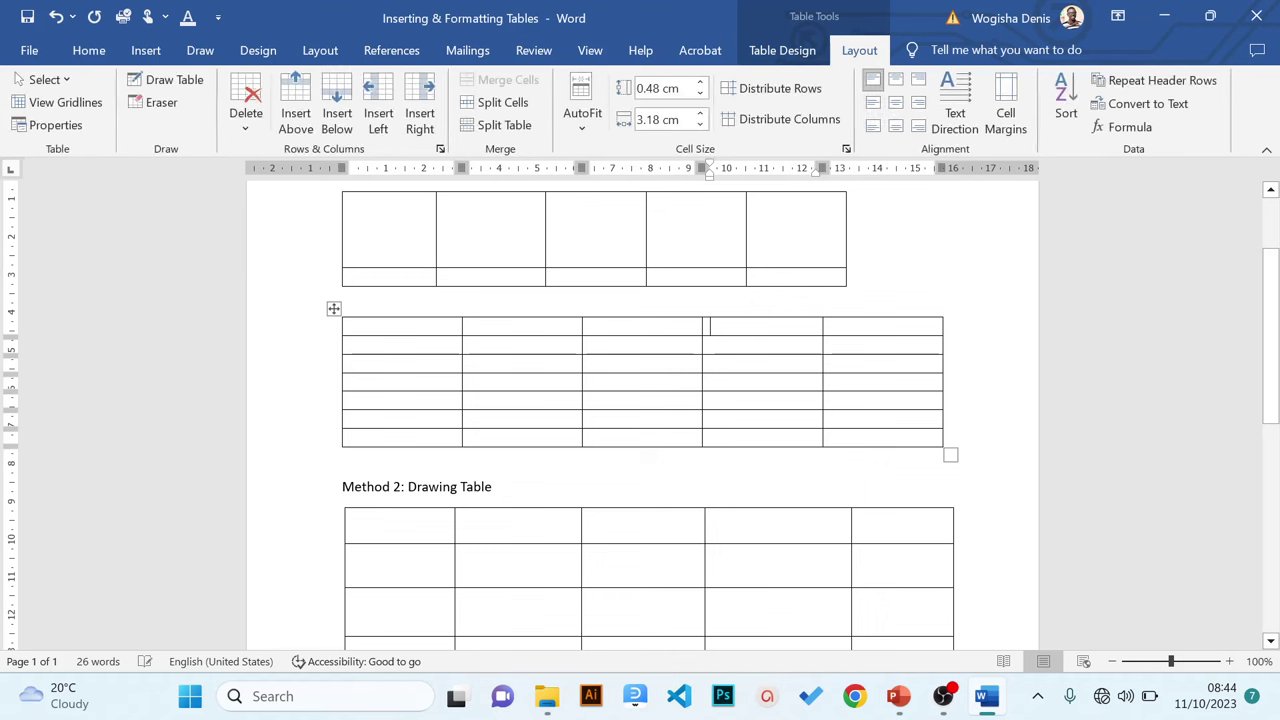
{"action": "left_click", "coordinate": [714, 250]}
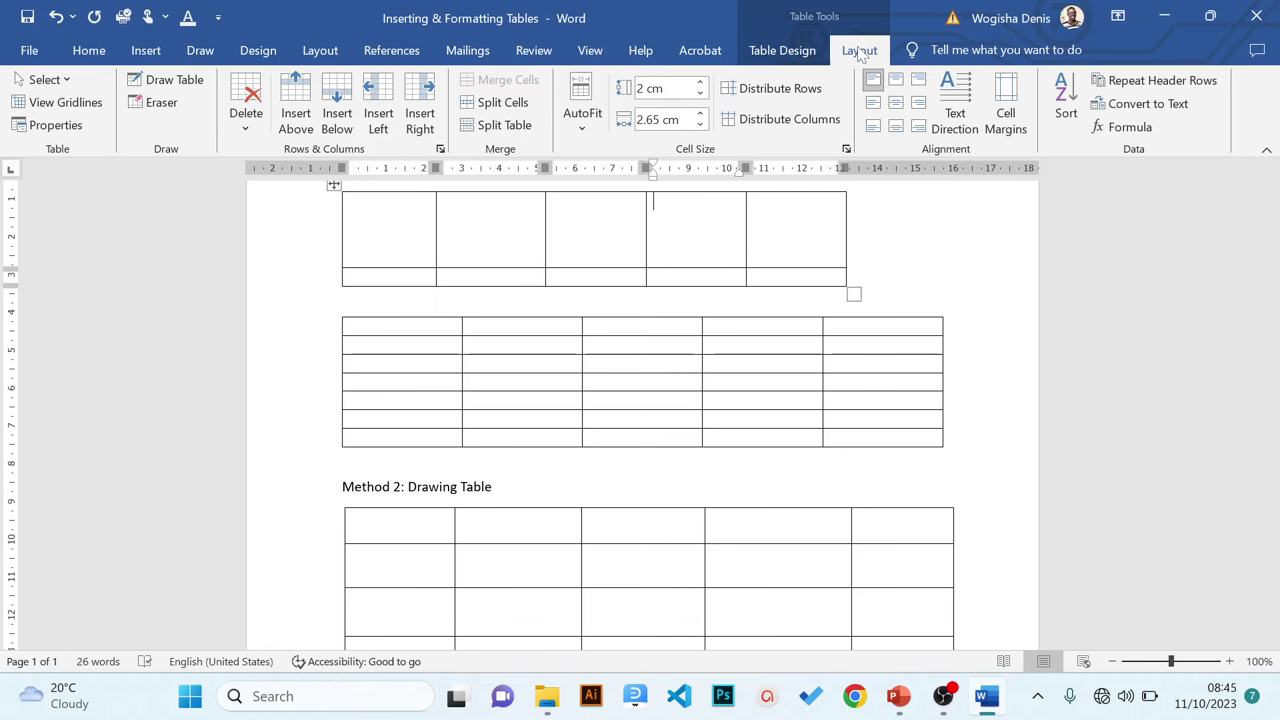
{"action": "left_click", "coordinate": [162, 110]}
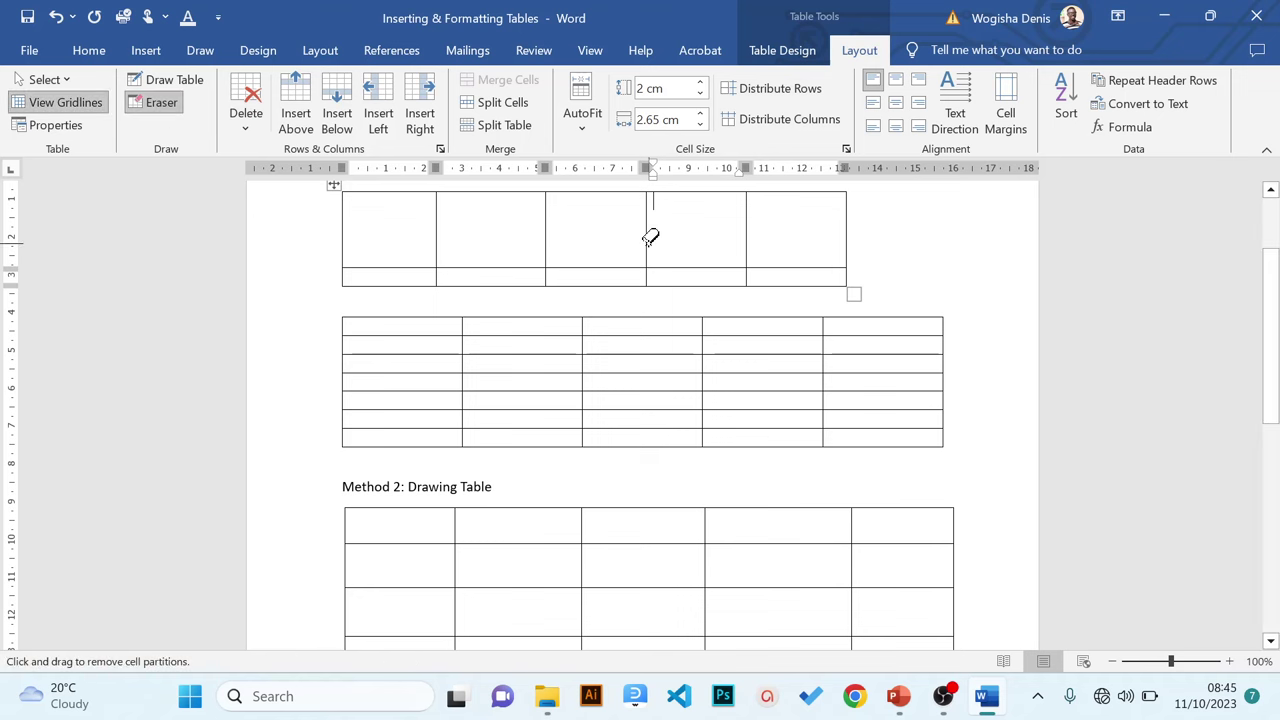
{"action": "key", "text": "Escape"}
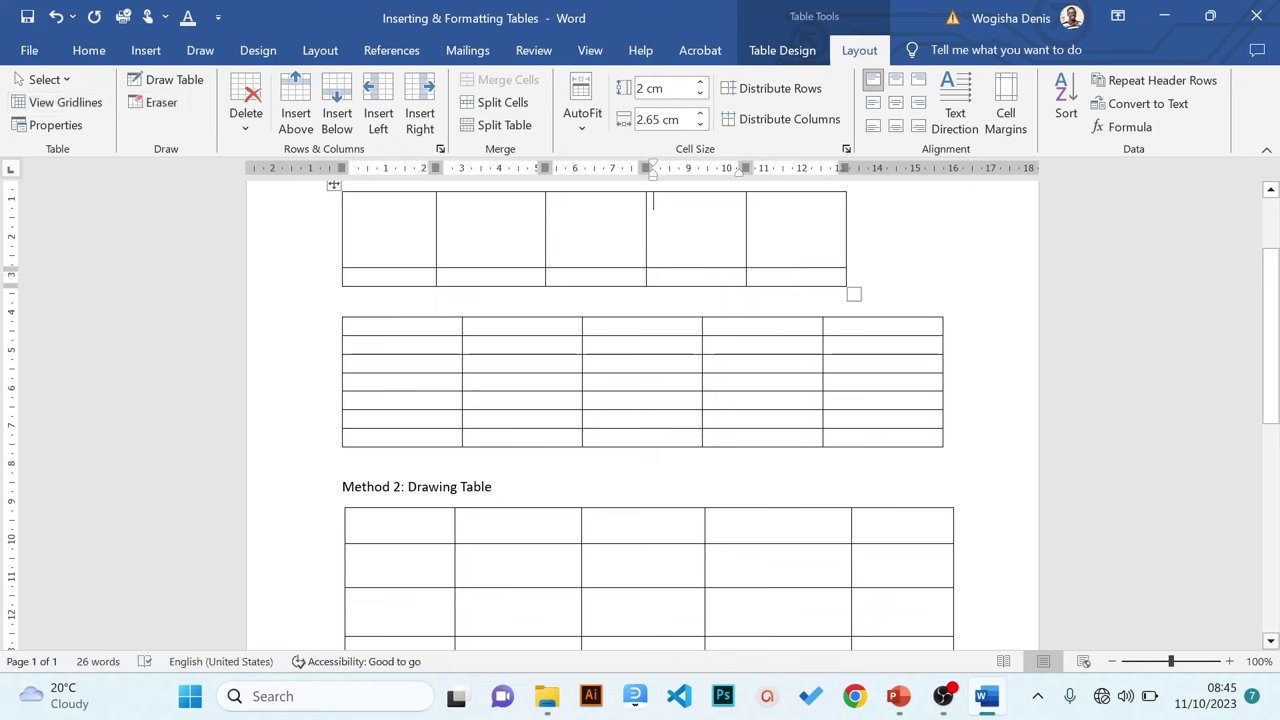
{"action": "left_click", "coordinate": [155, 102]}
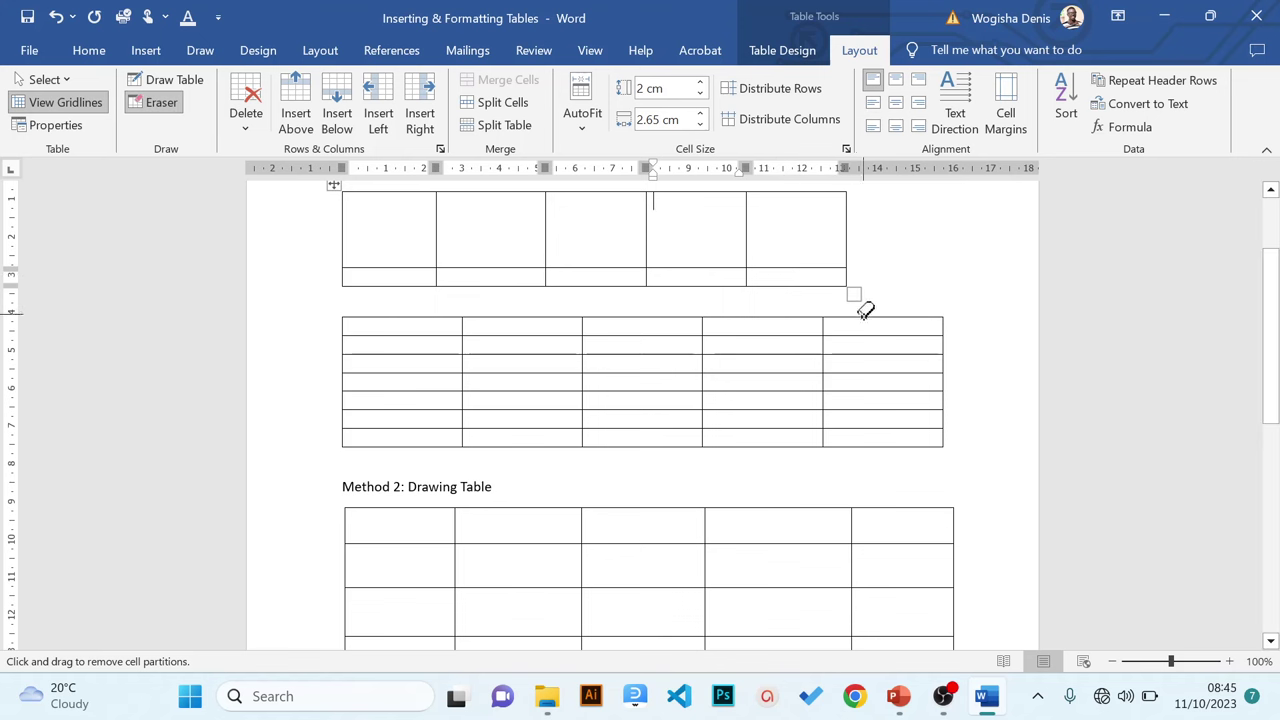
{"action": "key", "text": "Escape"}
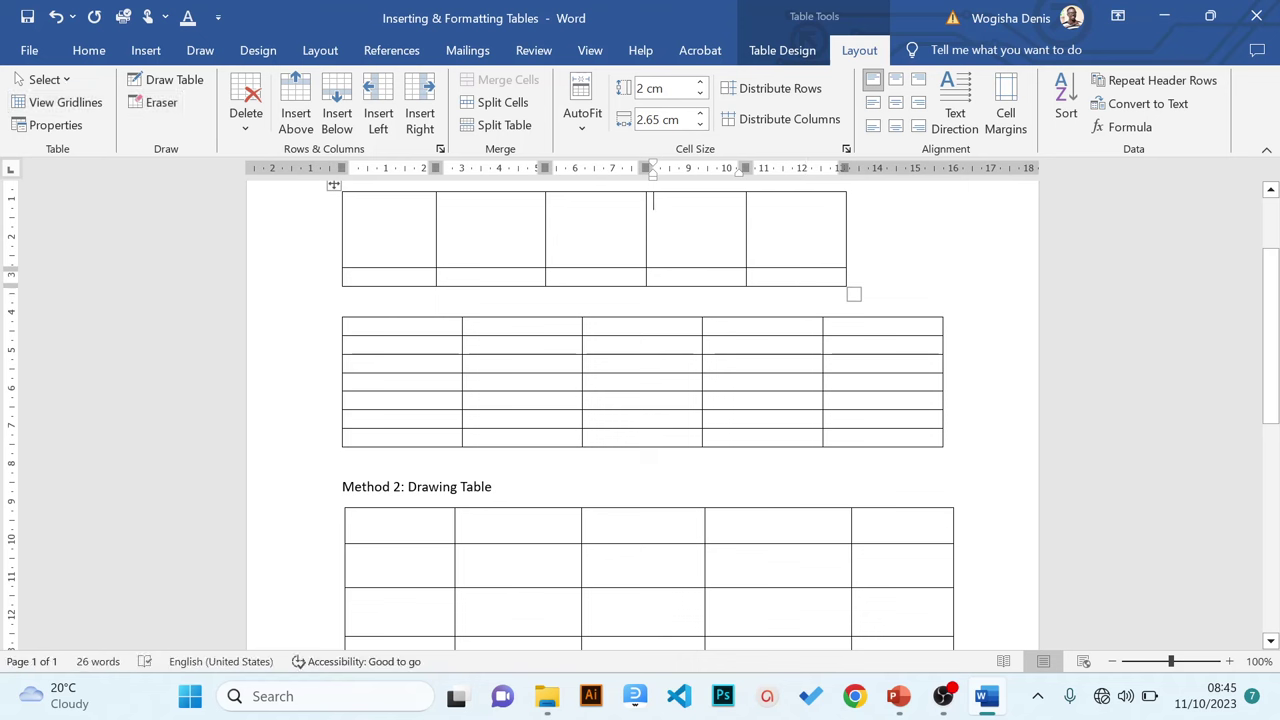
- Use the Eraser on the top, right and bottom borders of the top-right cell in the first Method 1 table
{"action": "left_click", "coordinate": [155, 106]}
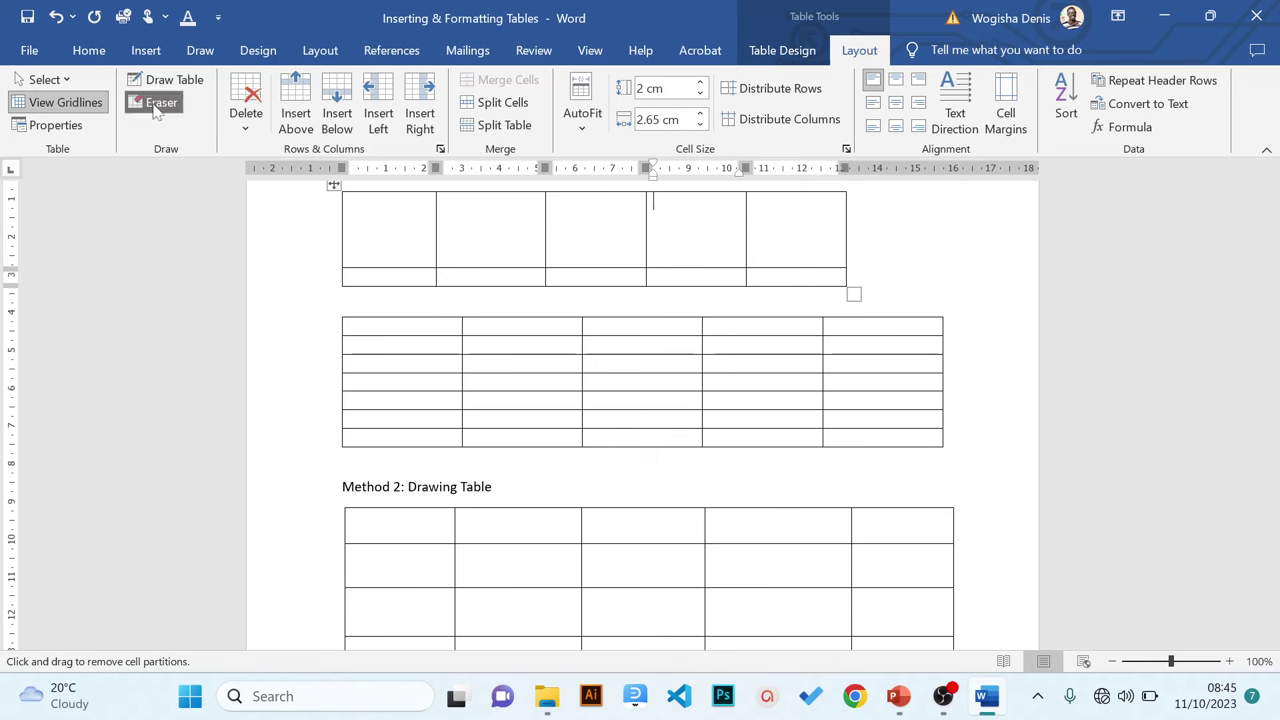
{"action": "left_click", "coordinate": [814, 191]}
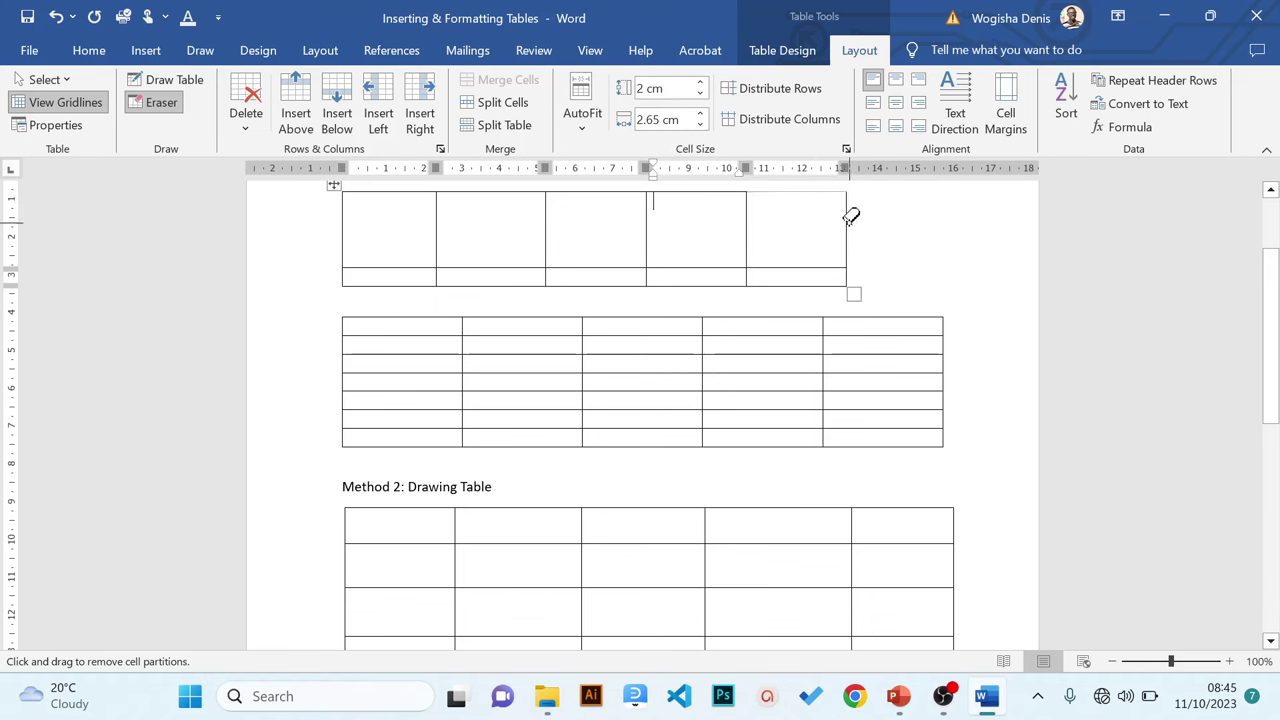
{"action": "left_click", "coordinate": [848, 217]}
{"action": "left_click", "coordinate": [804, 270]}
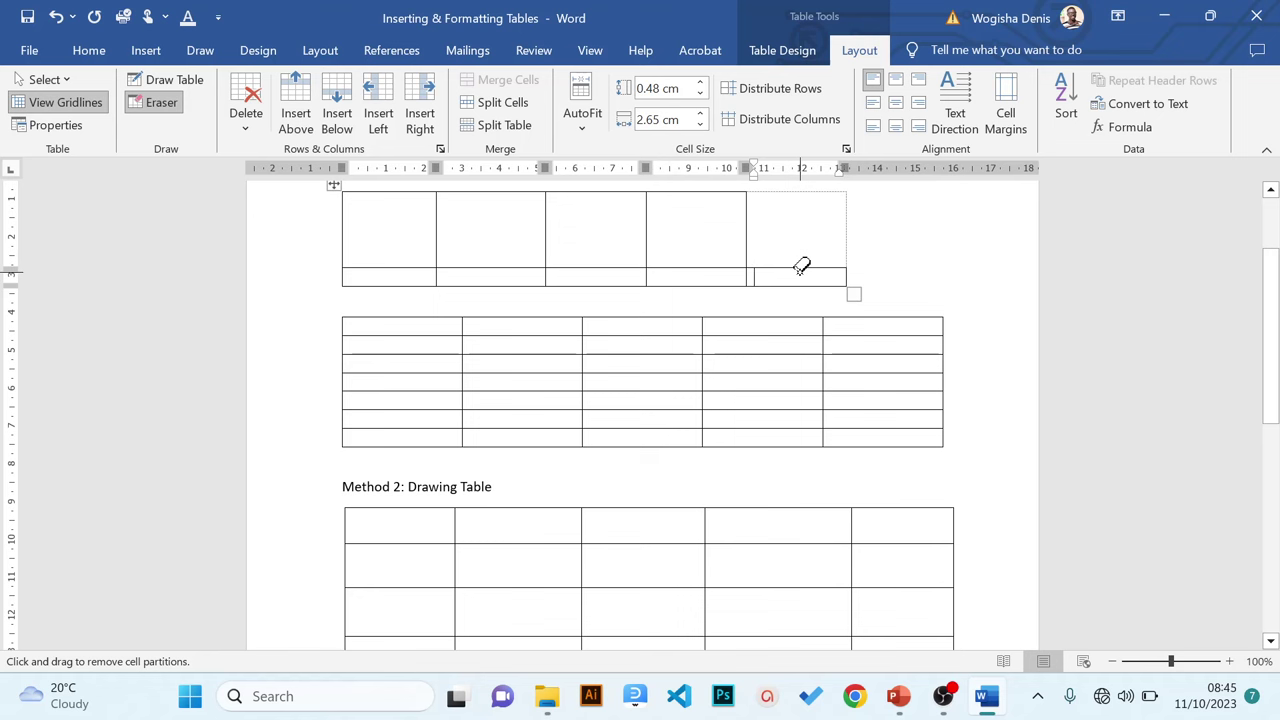
{"action": "key", "text": "Escape"}
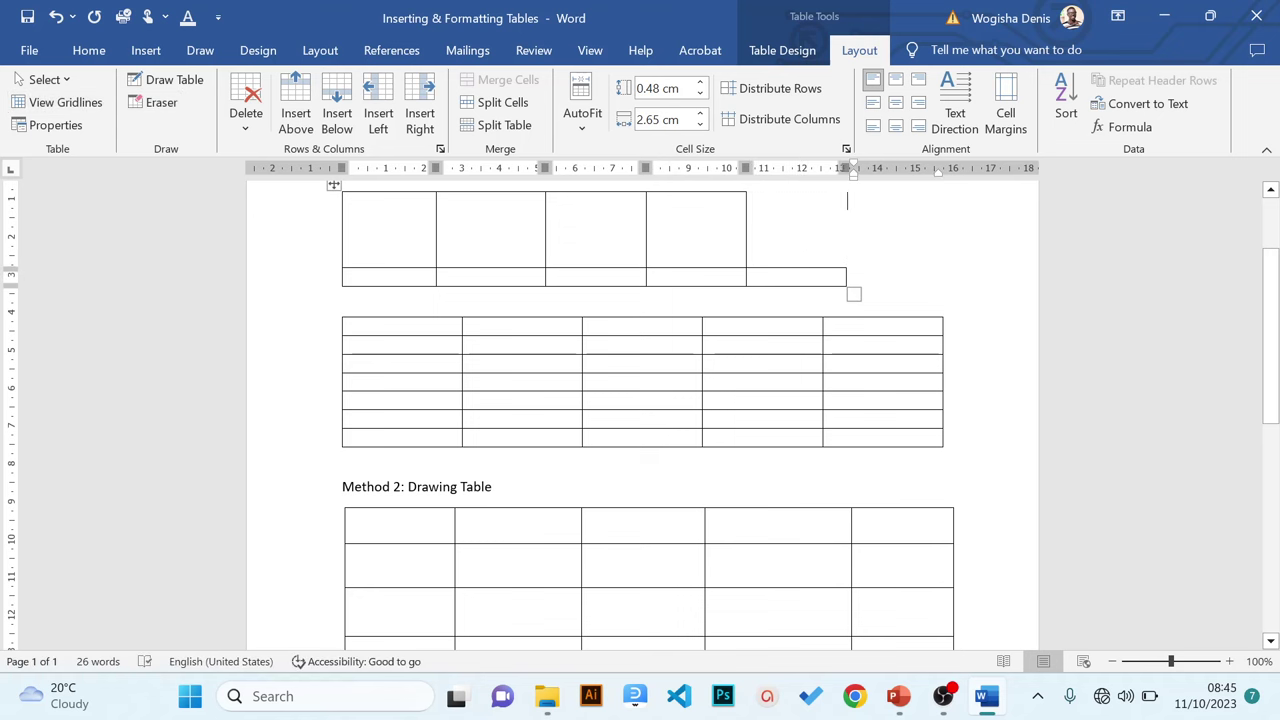
{"action": "left_click", "coordinate": [796, 232]}
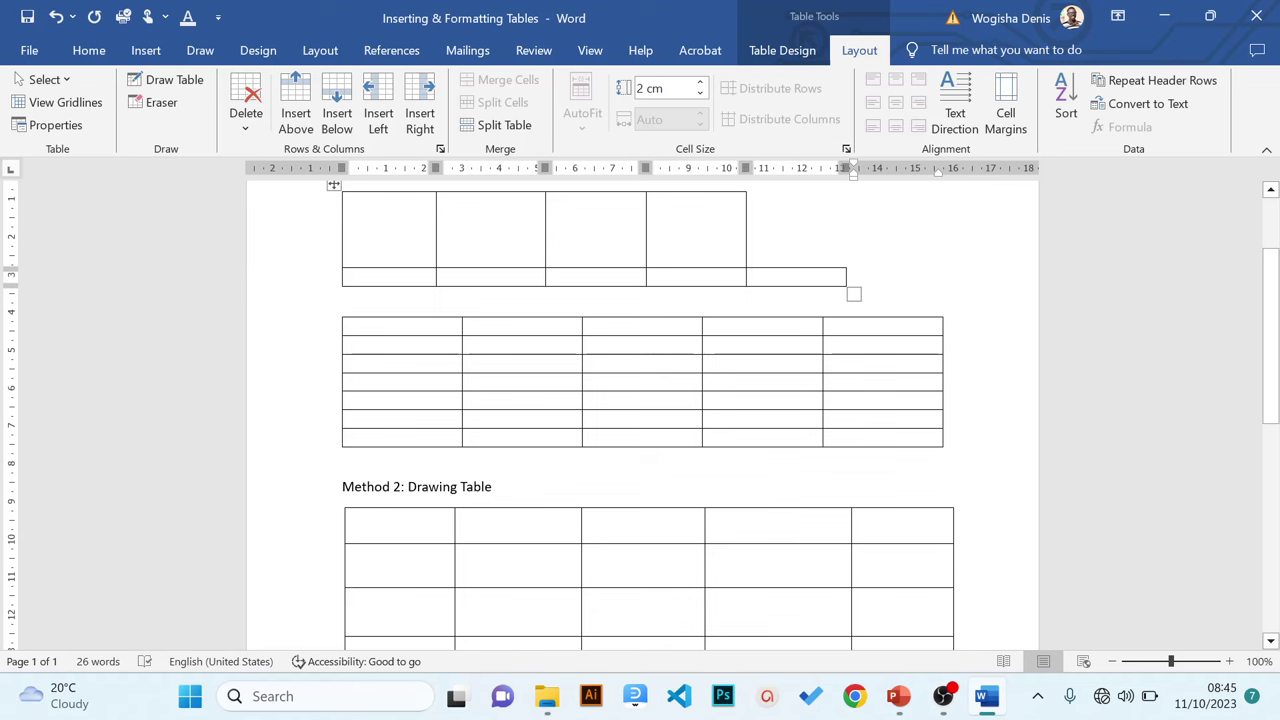
{"action": "mouse_move", "coordinate": [1268, 305]}
{"action": "left_mouse_down"}
{"action": "mouse_move", "coordinate": [1267, 266]}
{"action": "mouse_move", "coordinate": [1268, 280]}
{"action": "left_mouse_up"}
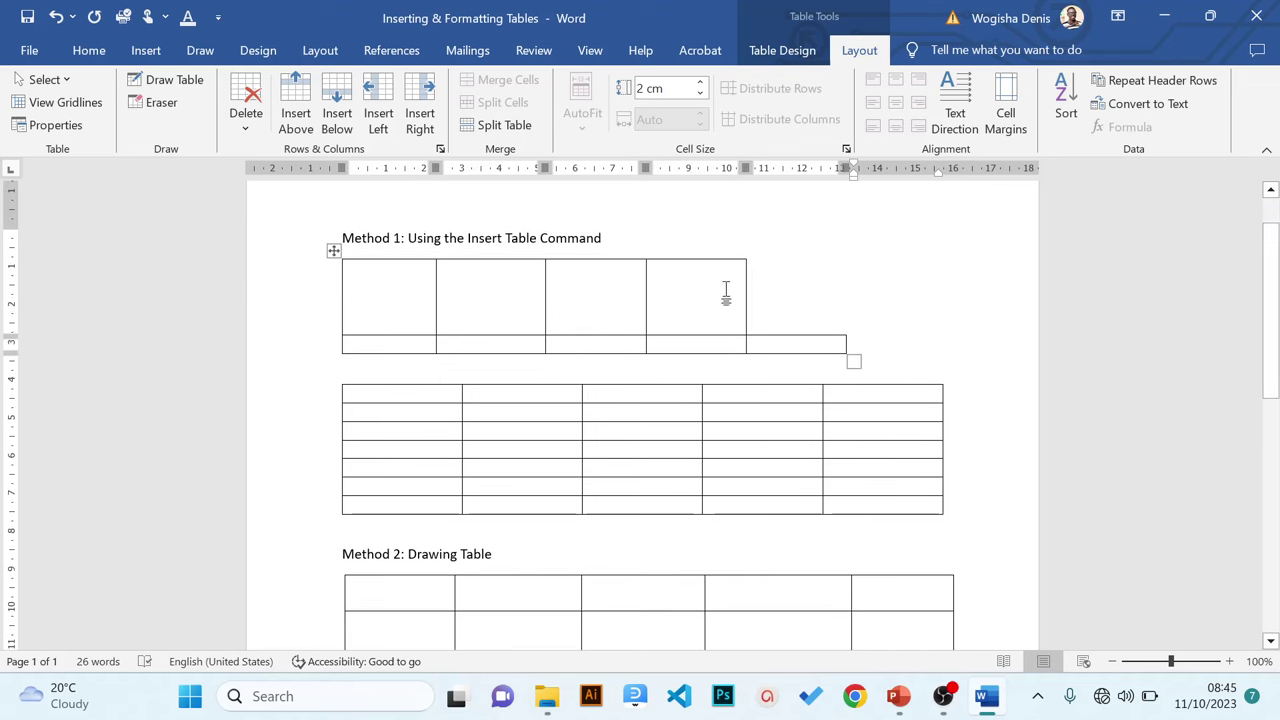
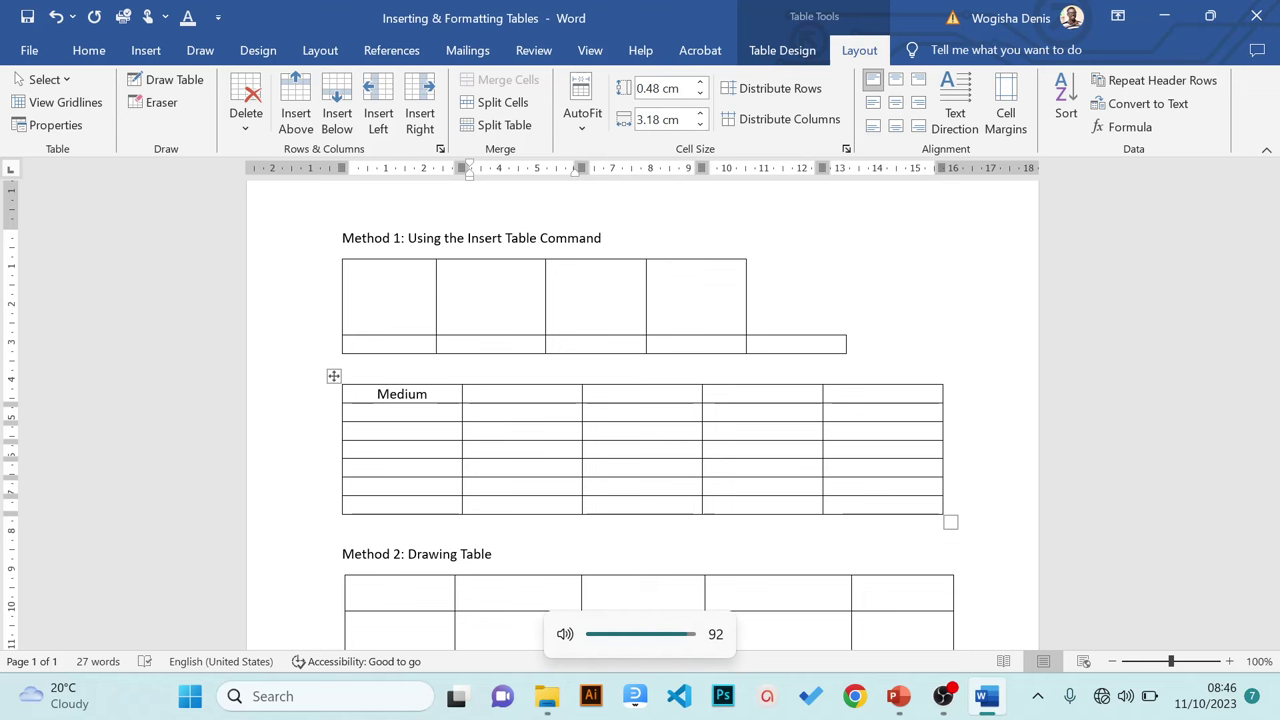
{"action": "key", "text": "XF86AudioLowerVolume"}
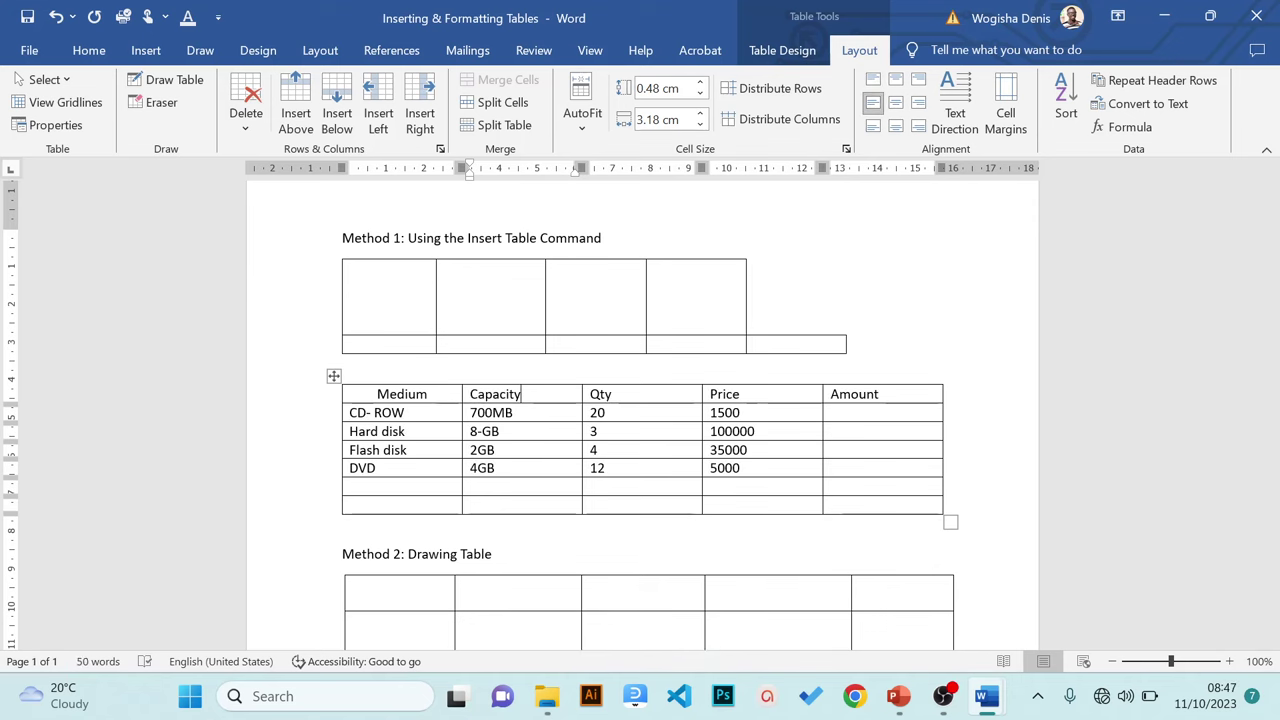
- Advance cell by cell through the second Method 1 table from the Capacity heading to the empty row below DVD
{"action": "key", "text": "Tab"}
{"action": "key", "text": "Tab"}
{"action": "key", "text": "Tab"}
{"action": "key", "text": "Tab"}
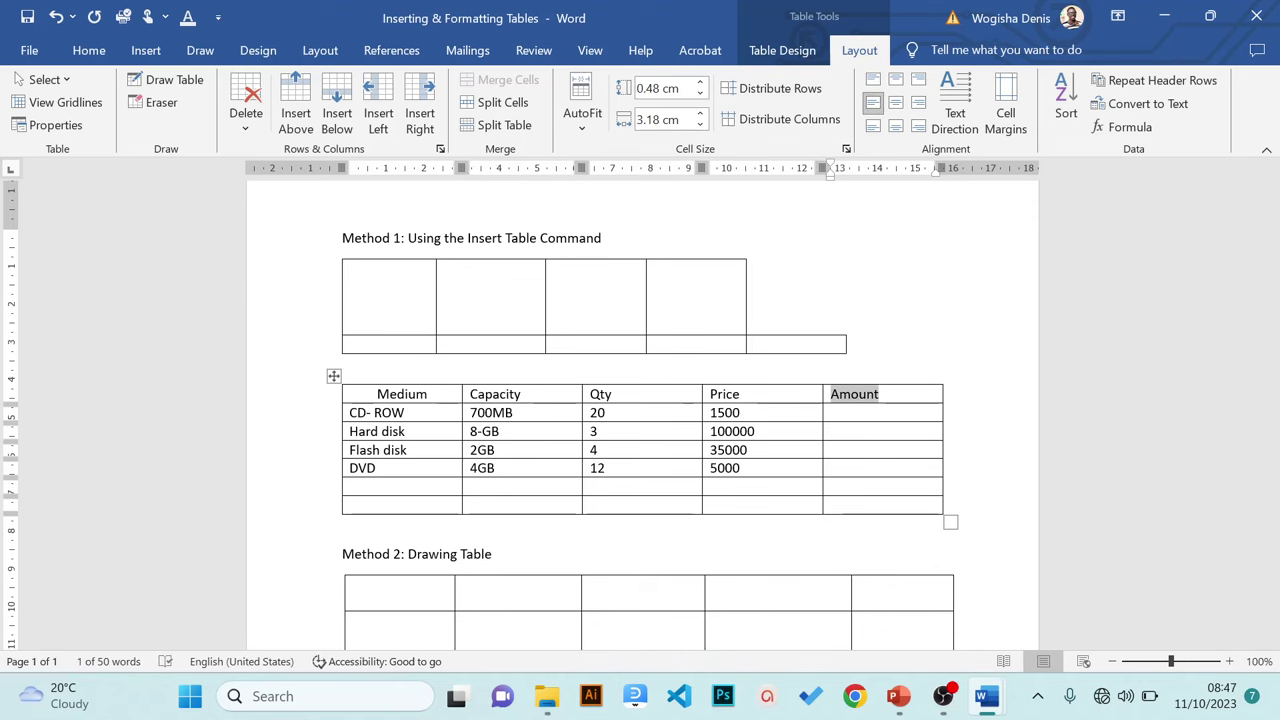
{"action": "key", "text": "Tab"}
{"action": "key", "text": "Tab"}
{"action": "key", "text": "Tab"}
{"action": "key", "text": "Tab"}
{"action": "key", "text": "Tab"}
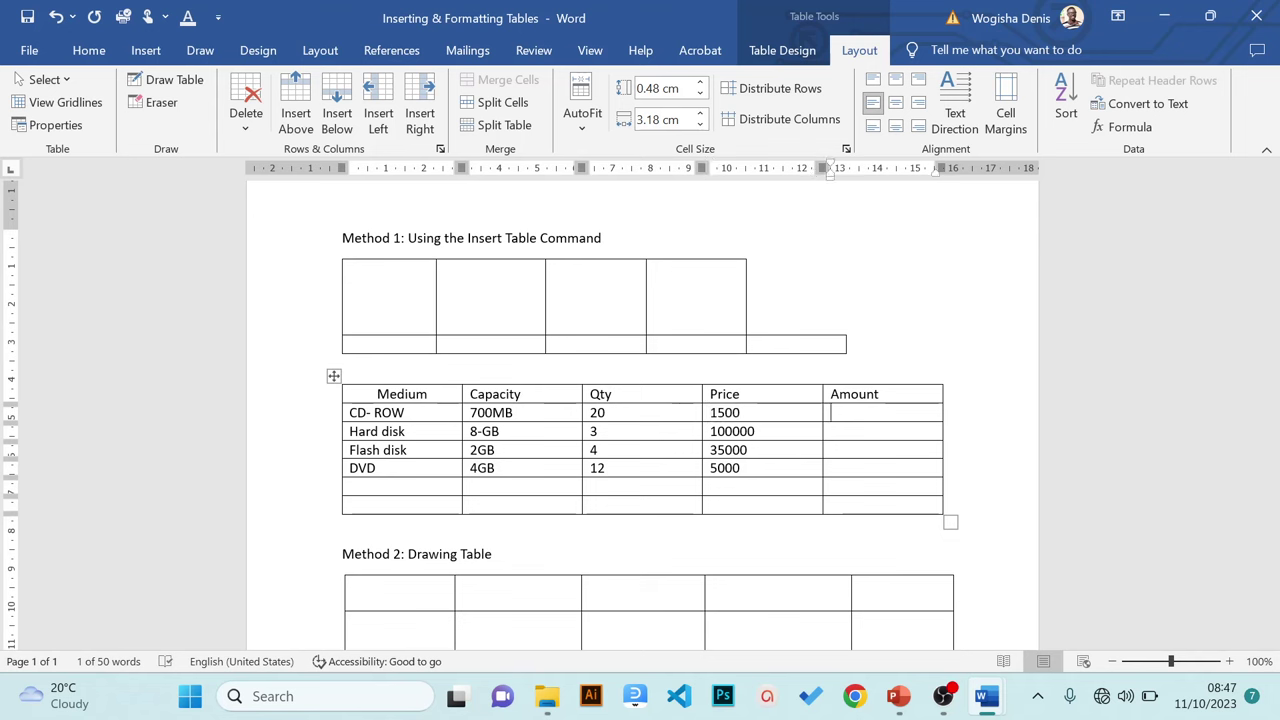
{"action": "key", "text": "Tab"}
{"action": "key", "text": "Tab"}
{"action": "key", "text": "Tab"}
{"action": "key", "text": "Tab"}
{"action": "key", "text": "Tab"}
{"action": "key", "text": "Tab"}
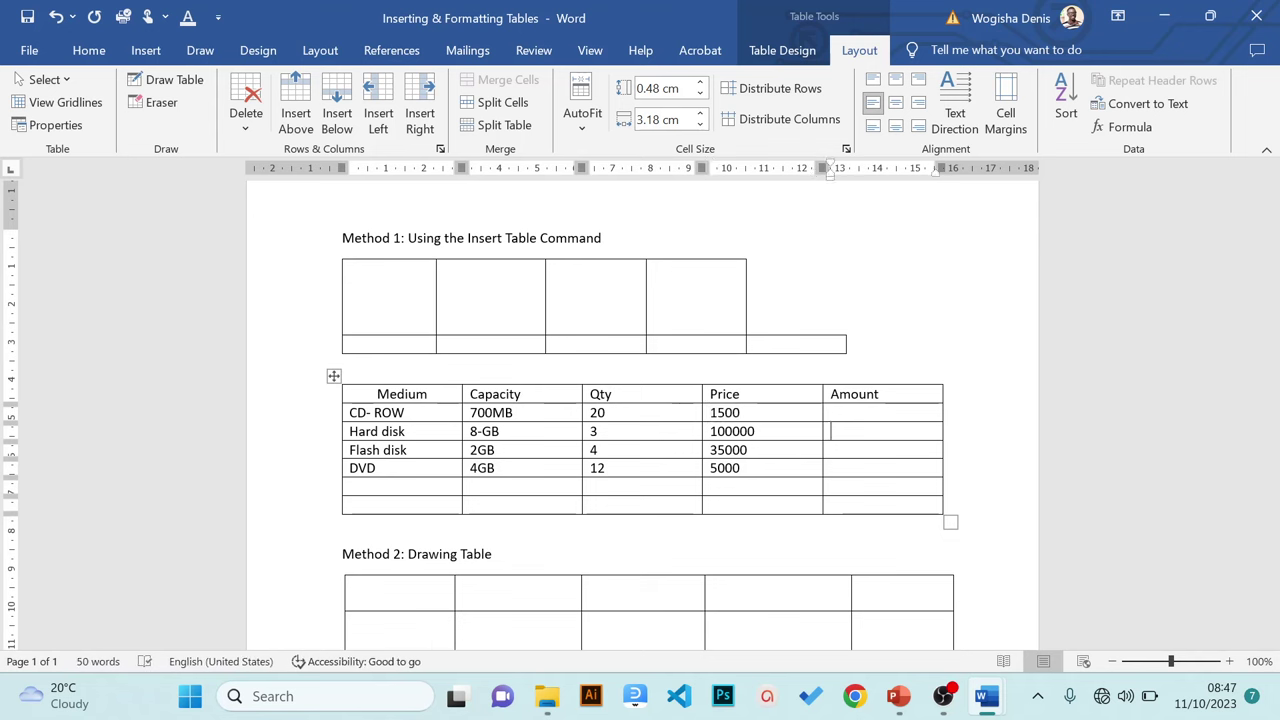
{"action": "key", "text": "Tab"}
{"action": "key", "text": "Tab"}
{"action": "key", "text": "Tab"}
{"action": "key", "text": "Tab"}
{"action": "key", "text": "Tab"}
{"action": "key", "text": "Tab"}
{"action": "key", "text": "Tab"}
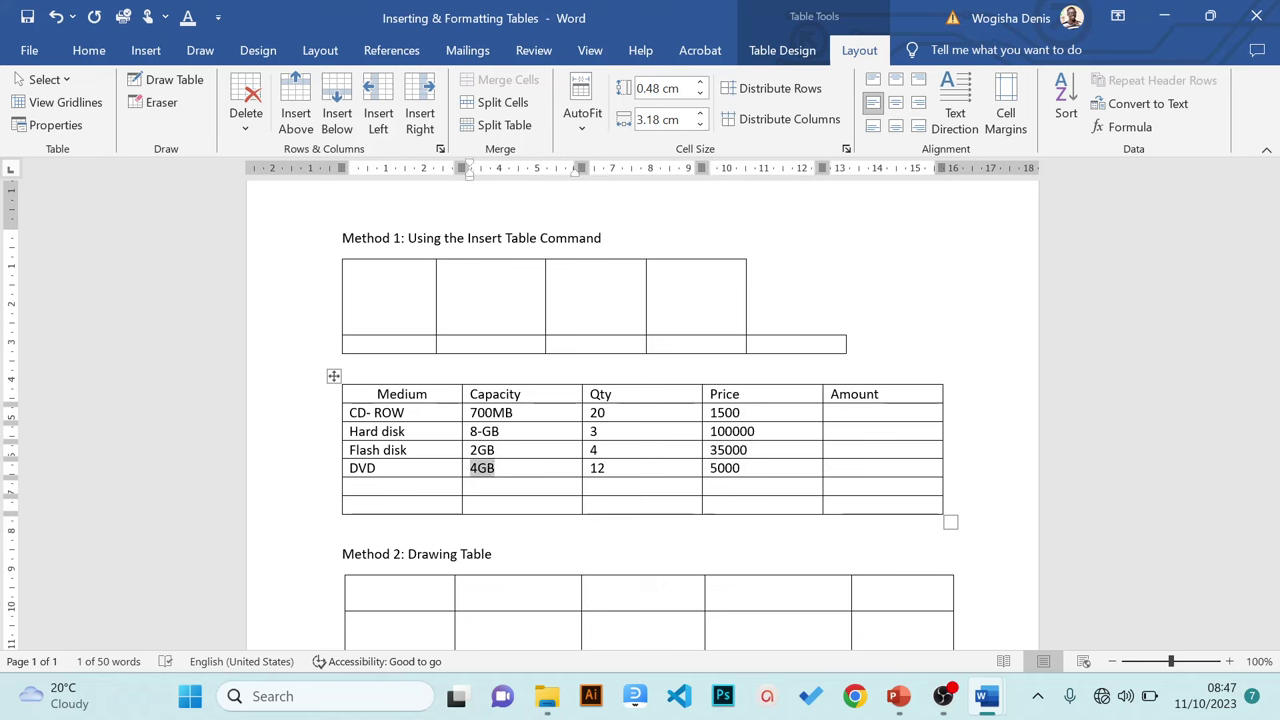
{"action": "key", "text": "Tab"}
{"action": "key", "text": "Tab"}
{"action": "key", "text": "Tab"}
{"action": "key", "text": "Tab"}
{"action": "key", "text": "Tab"}
{"action": "key", "text": "Tab"}
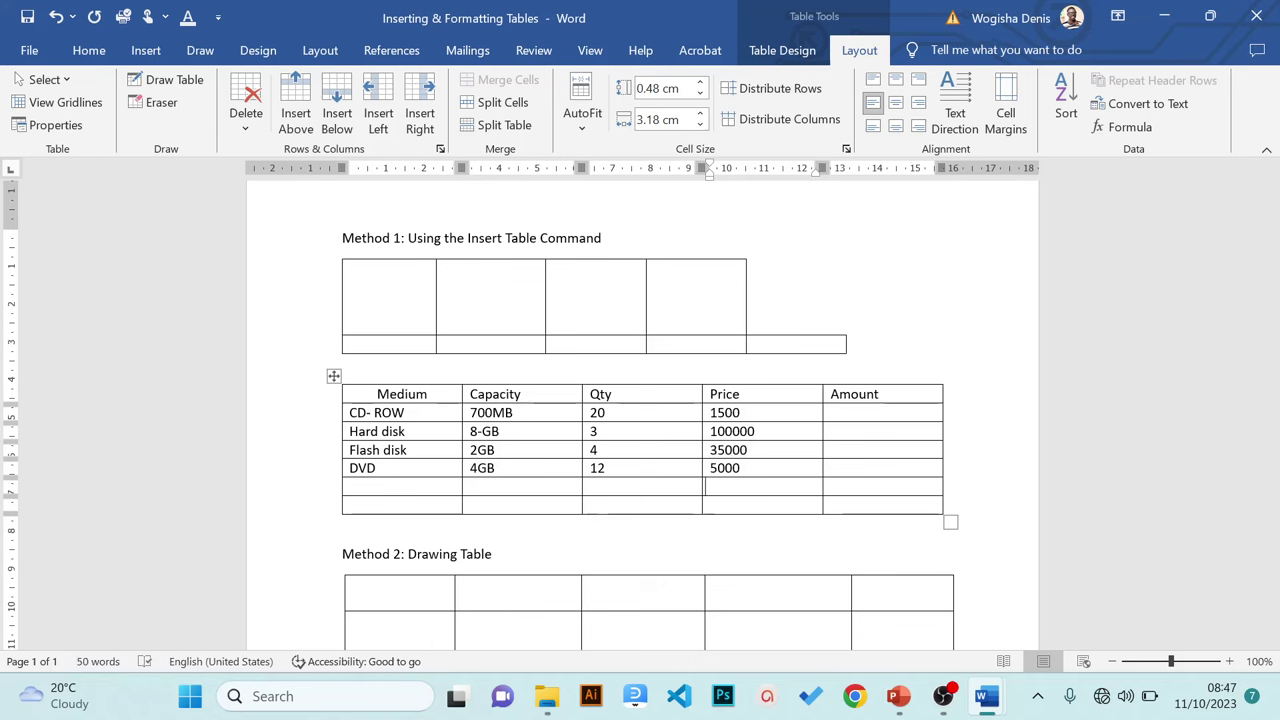
- Add three new rows to the end of the second Method 1 table by continuing to advance past its last cell
{"action": "key", "text": "Tab"}
{"action": "key", "text": "Tab"}
{"action": "key", "text": "Tab"}
{"action": "key", "text": "Tab"}
{"action": "key", "text": "Tab"}
{"action": "key", "text": "Tab"}
{"action": "key", "text": "Tab"}
{"action": "key", "text": "Tab"}
{"action": "key", "text": "Tab"}
{"action": "key", "text": "Tab"}
{"action": "key", "text": "Tab"}
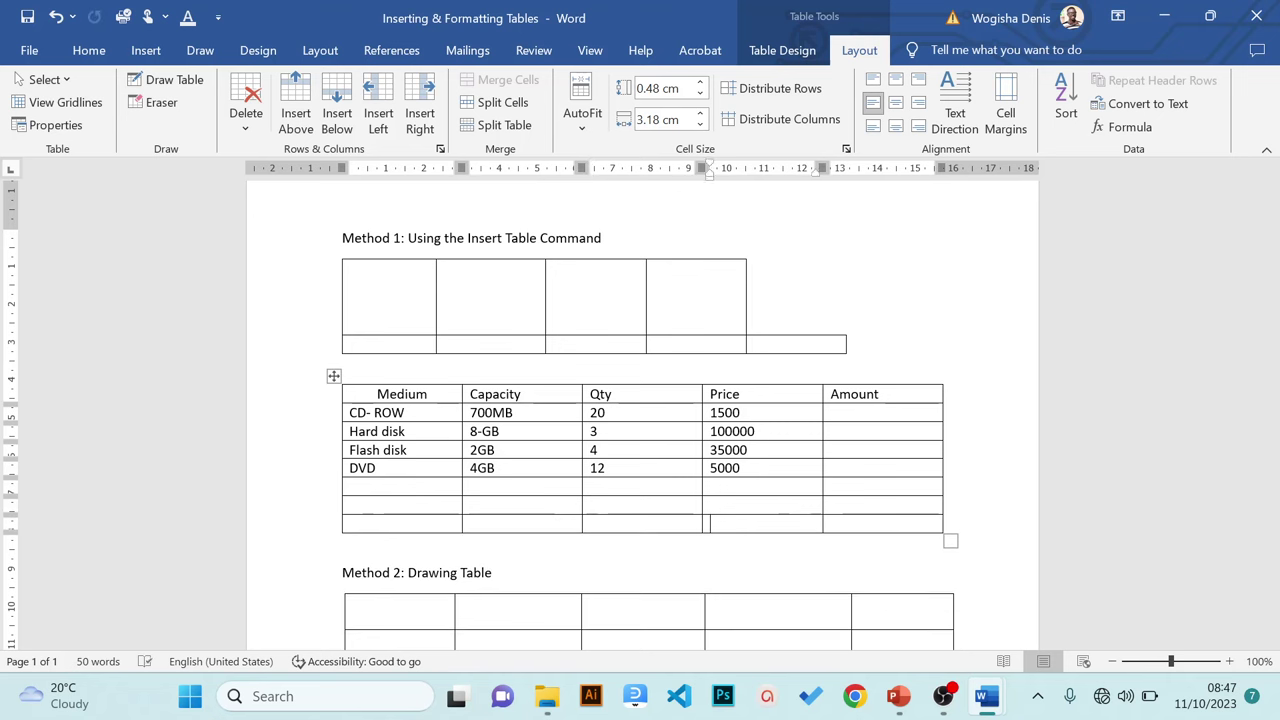
{"action": "key", "text": "Tab"}
{"action": "key", "text": "Tab"}
{"action": "key", "text": "Tab"}
{"action": "key", "text": "Tab"}
{"action": "key", "text": "Tab"}
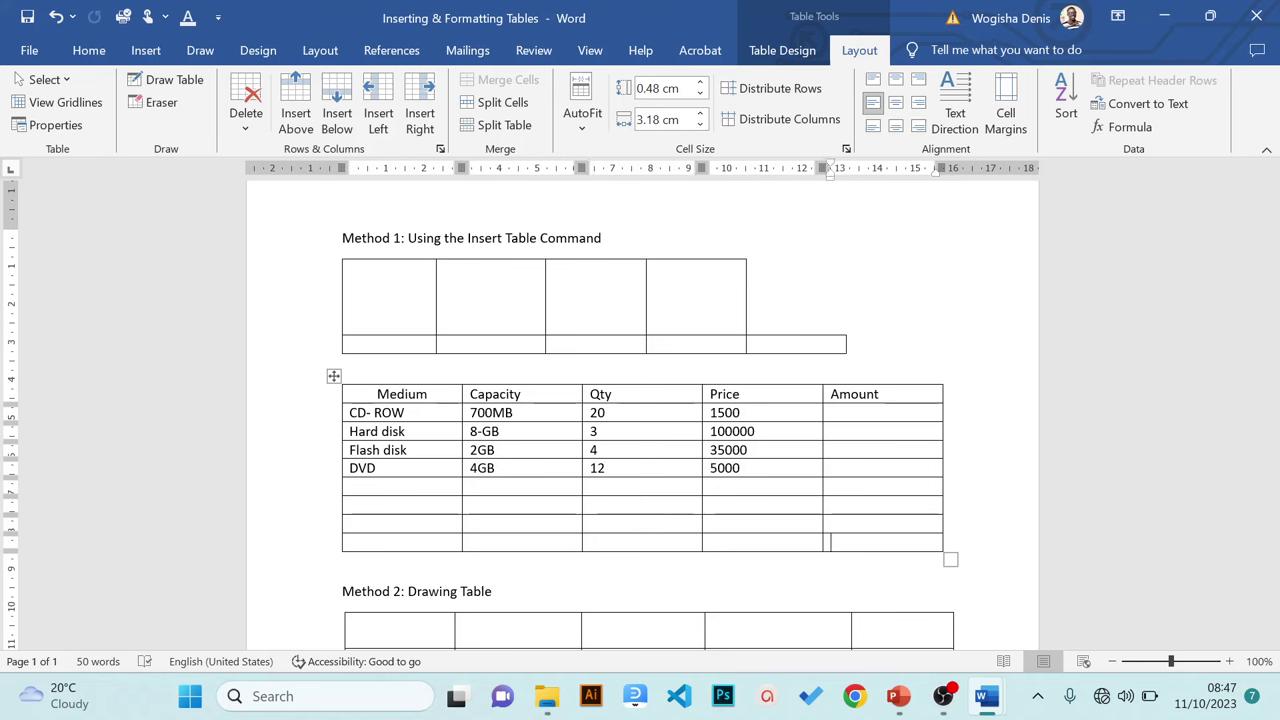
{"action": "key", "text": "Tab"}
{"action": "key", "text": "Tab"}
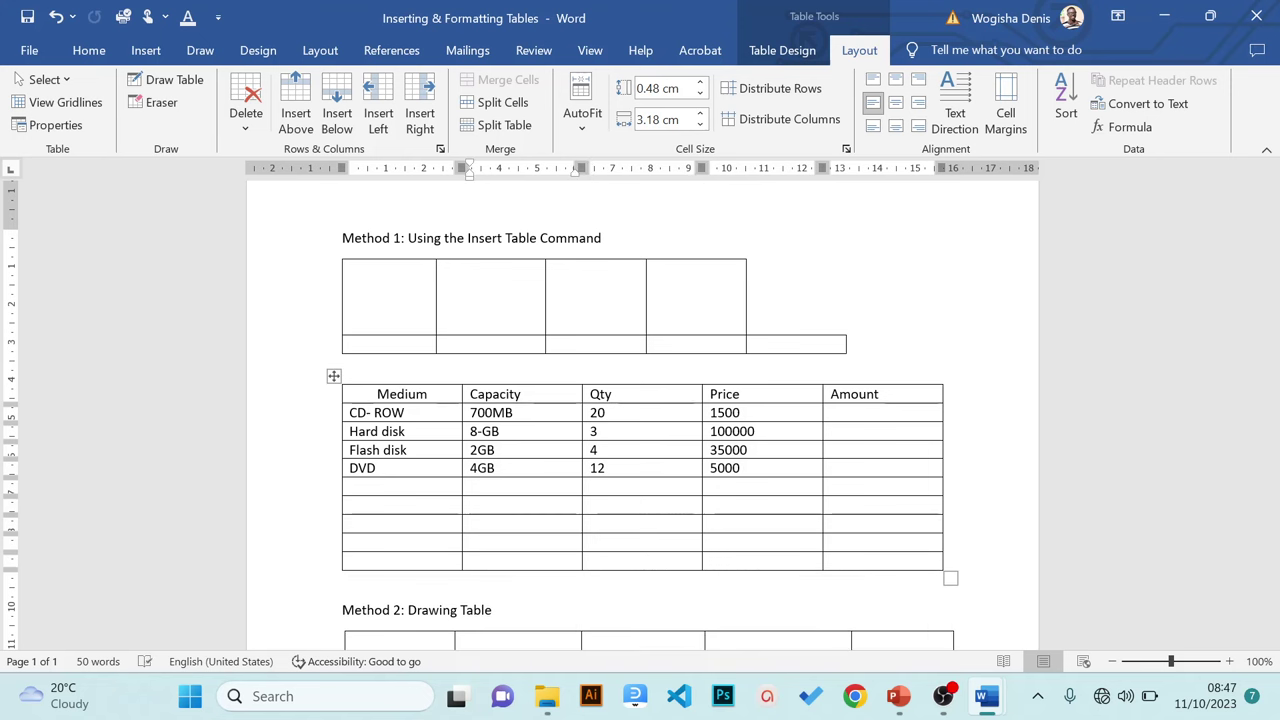
- Undo the three rows added at the end of the second Method 1 table
{"action": "key", "text": "ctrl+z"}
{"action": "key", "text": "ctrl+z"}
{"action": "key", "text": "ctrl+z"}
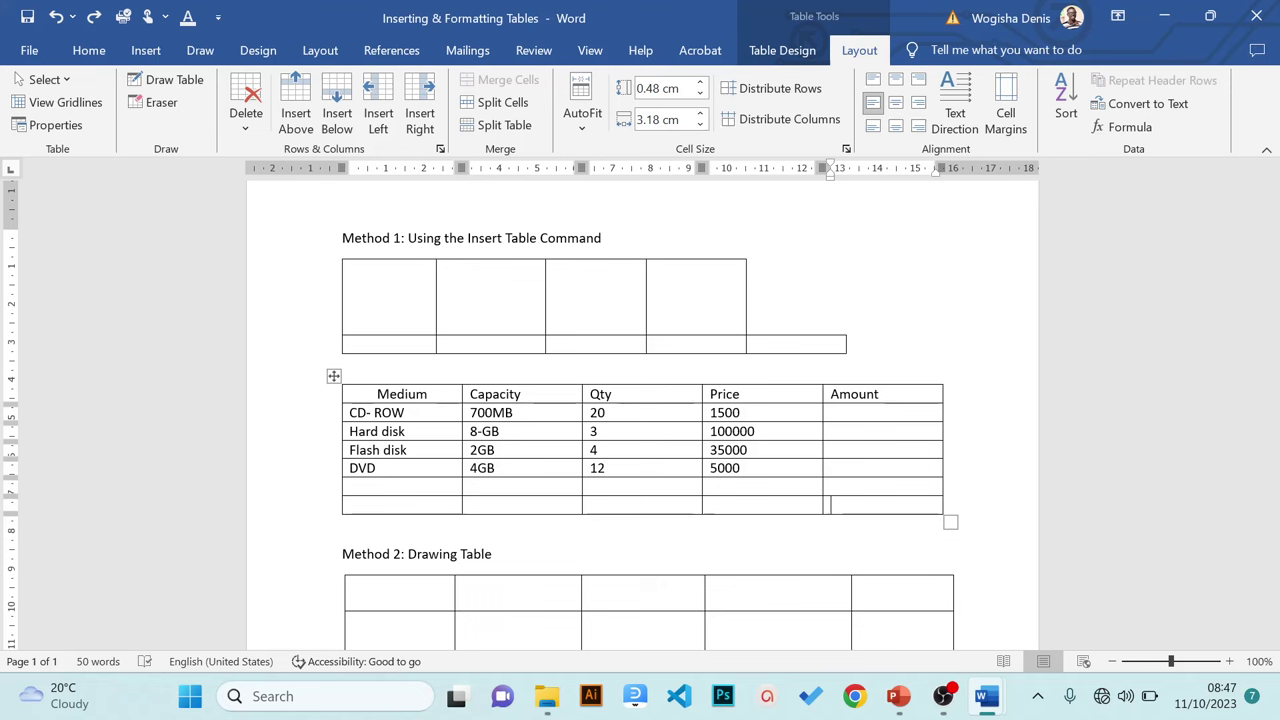
{"action": "left_click", "coordinate": [356, 297]}
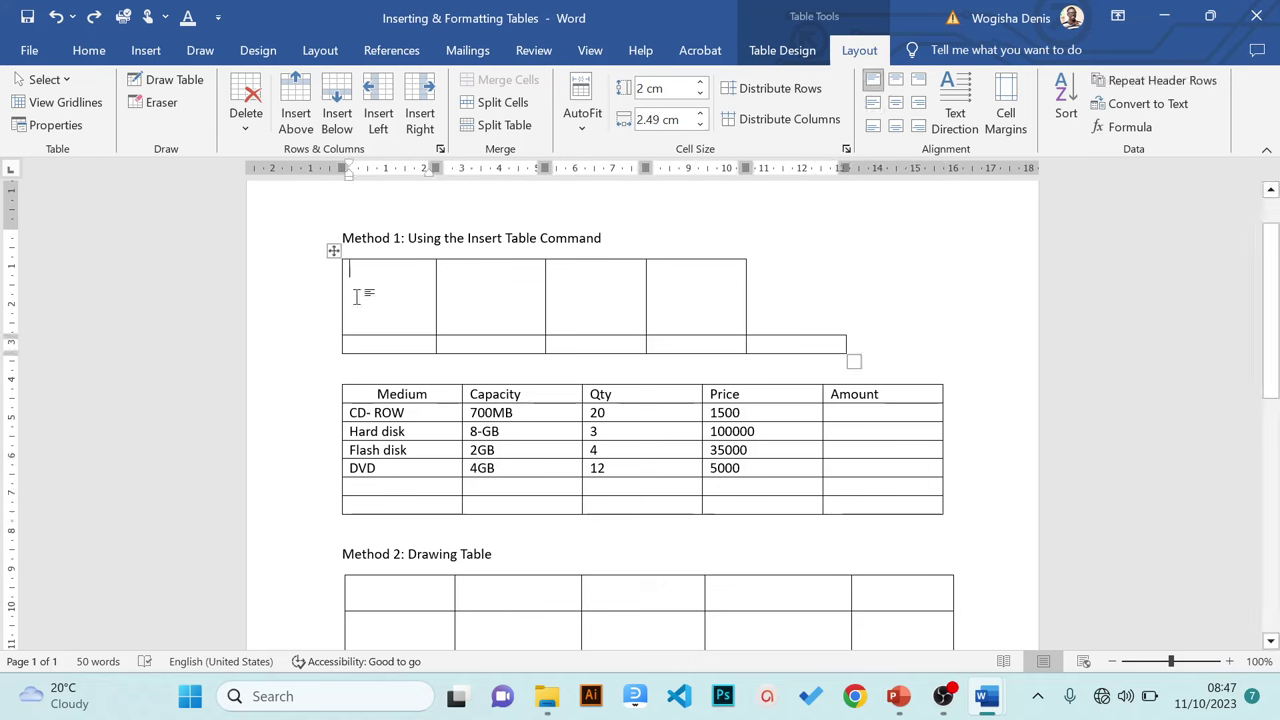
{"action": "type", "text": "denis"}
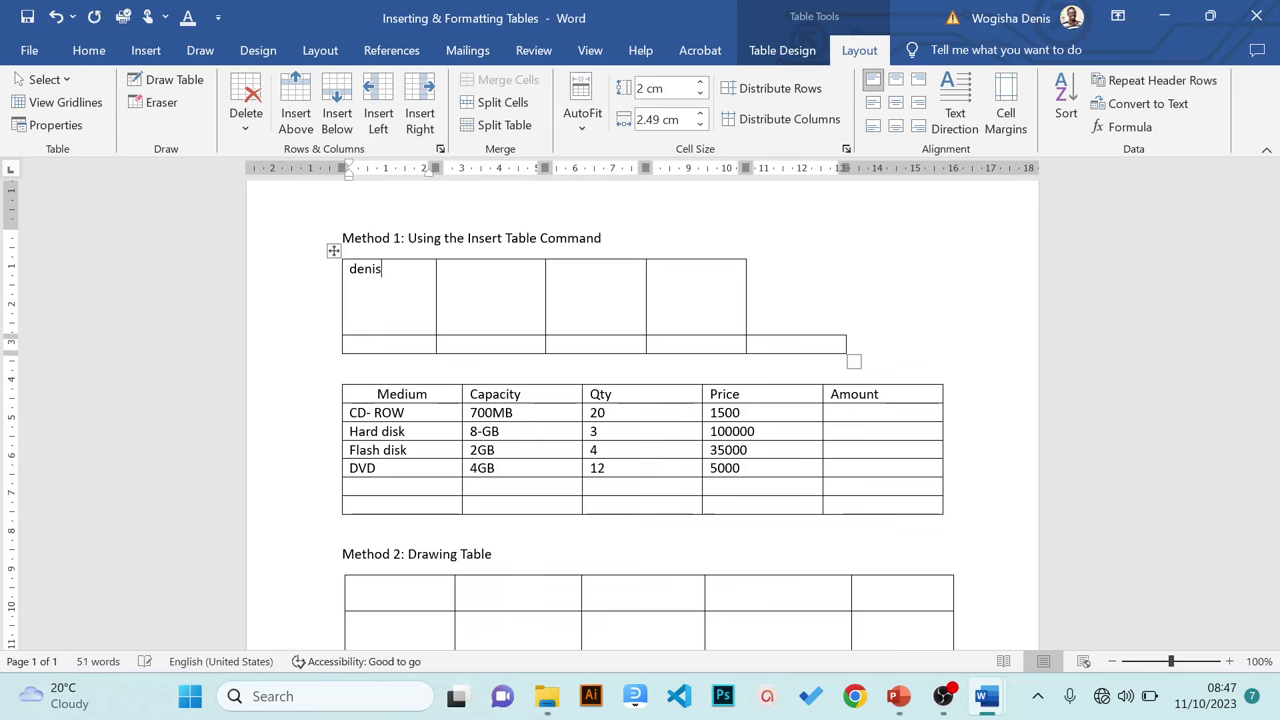
{"action": "key", "text": "Tab"}
{"action": "key", "text": "Left"}
{"action": "key", "text": "BackSpace"}
{"action": "key", "text": "BackSpace"}
{"action": "key", "text": "BackSpace"}
{"action": "key", "text": "BackSpace"}
{"action": "key", "text": "BackSpace"}
- Enter the headings Name and Age in the first two top-row cells of the first Method 1 table
{"action": "type", "text": "Name"}
{"action": "key", "text": "Tab"}
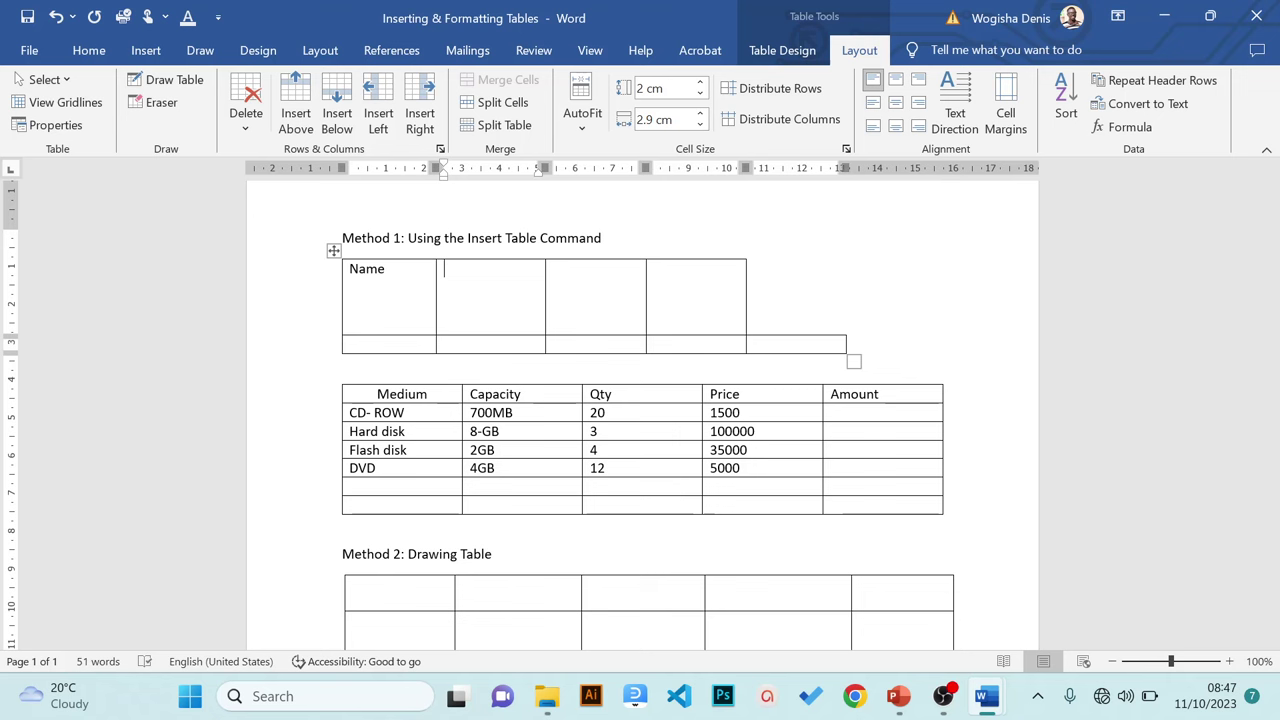
{"action": "type", "text": "Age"}
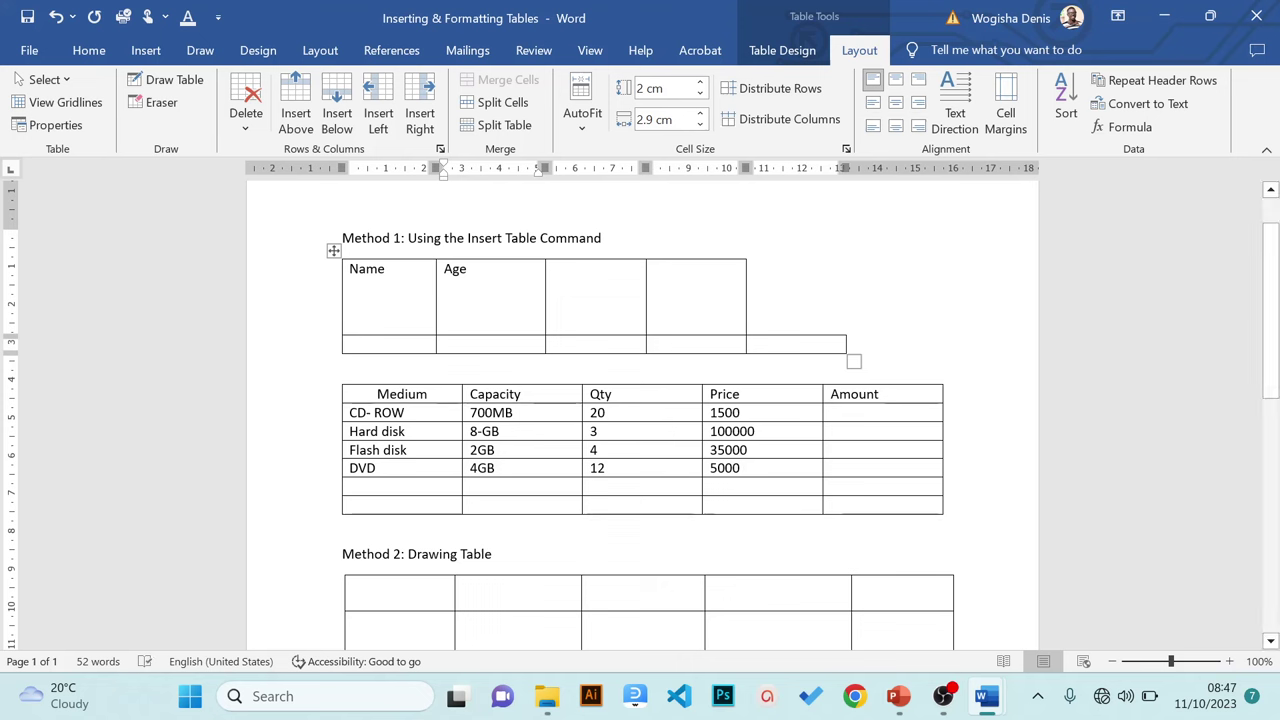
- Centre the contents of the first four columns of the first Method 1 table both horizontally and vertically
{"action": "left_click_drag", "start_coordinate": [381, 268], "coordinate": [683, 346]}
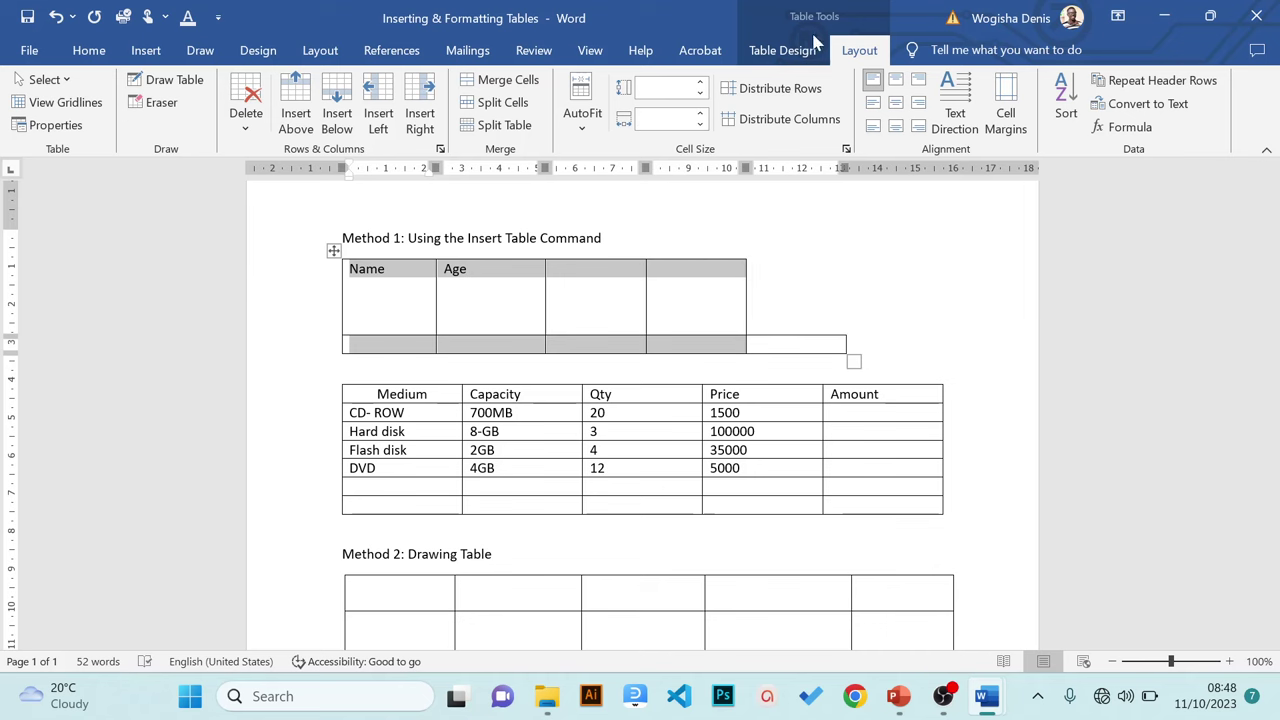
{"action": "double_click", "coordinate": [859, 52]}
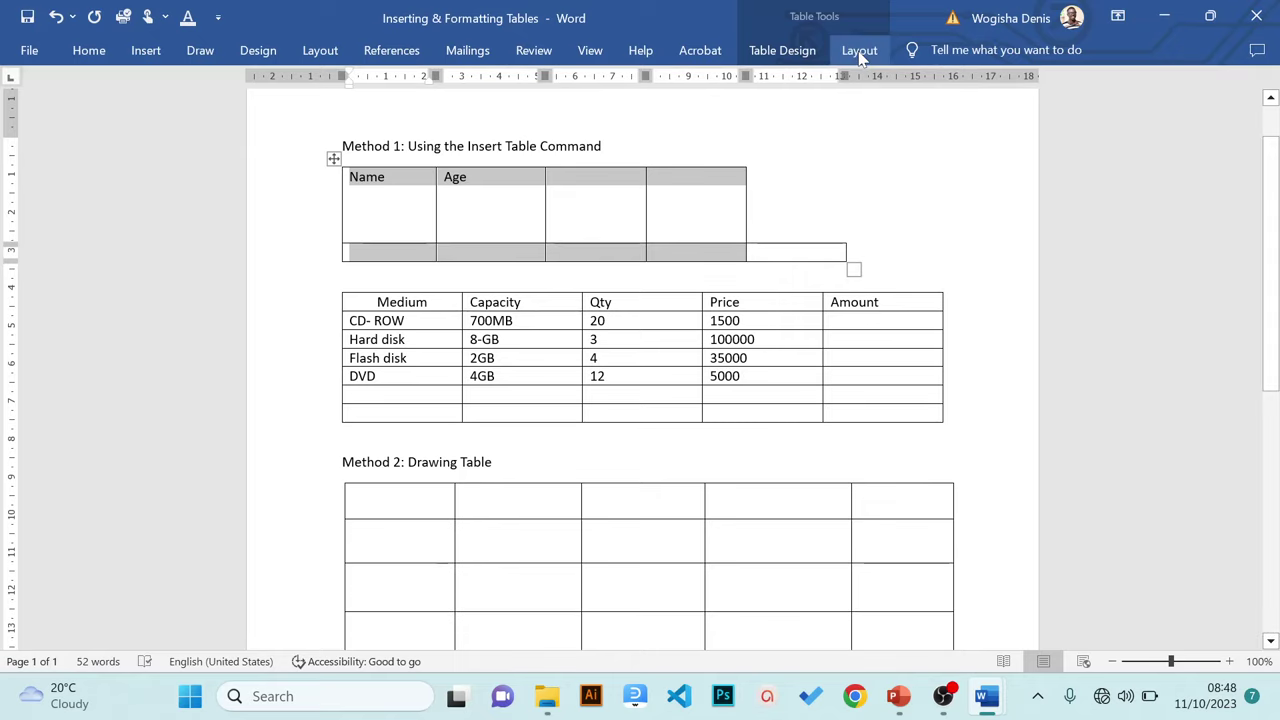
{"action": "double_click", "coordinate": [859, 52]}
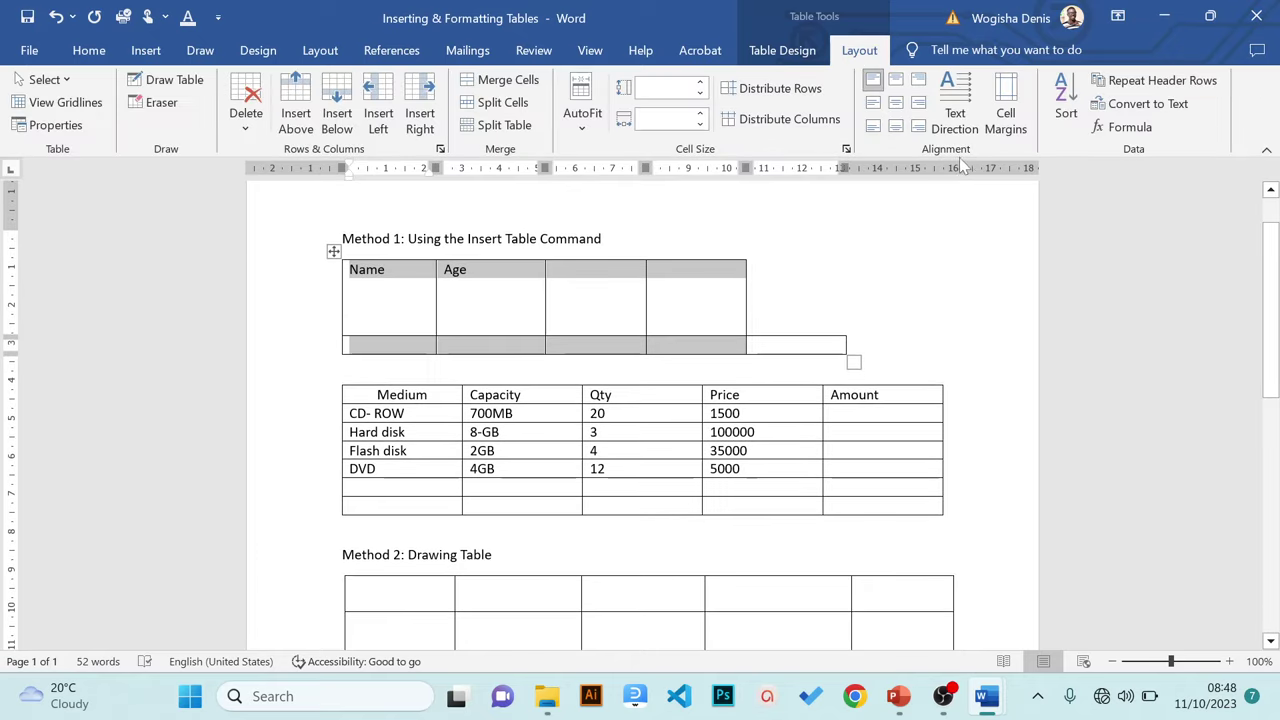
{"action": "left_click", "coordinate": [895, 103]}
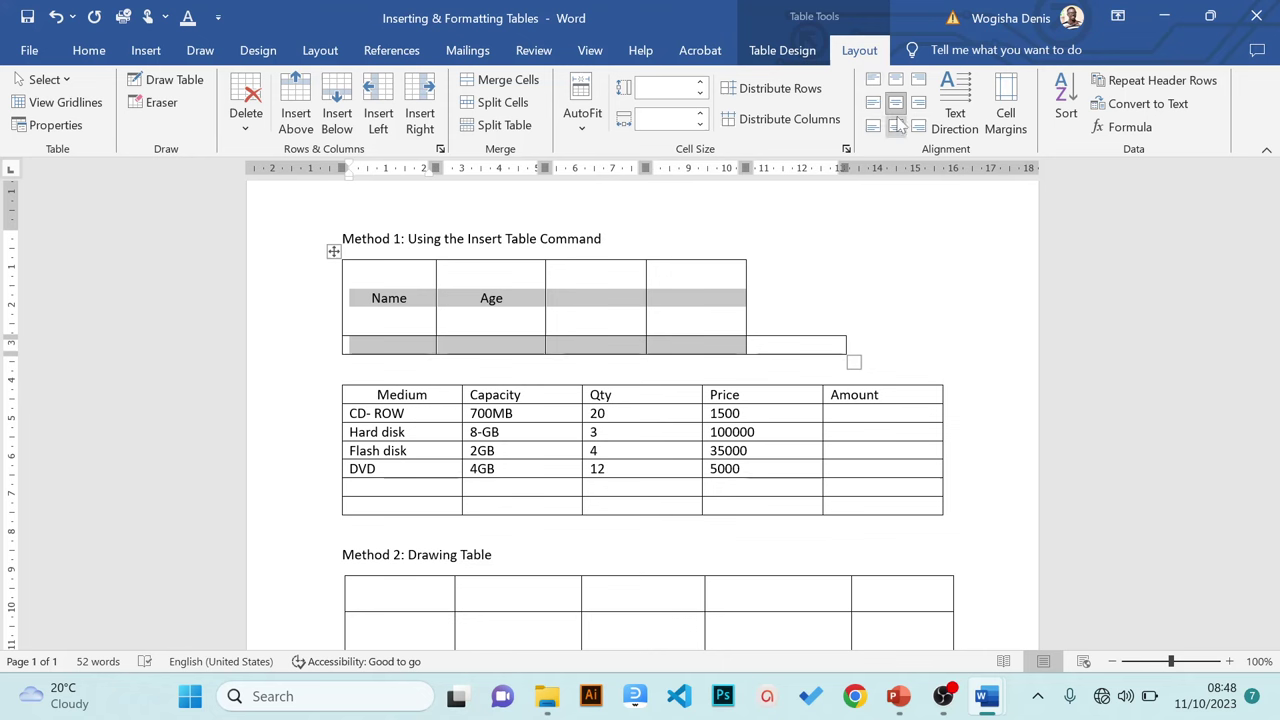
{"action": "right_click", "coordinate": [511, 274]}
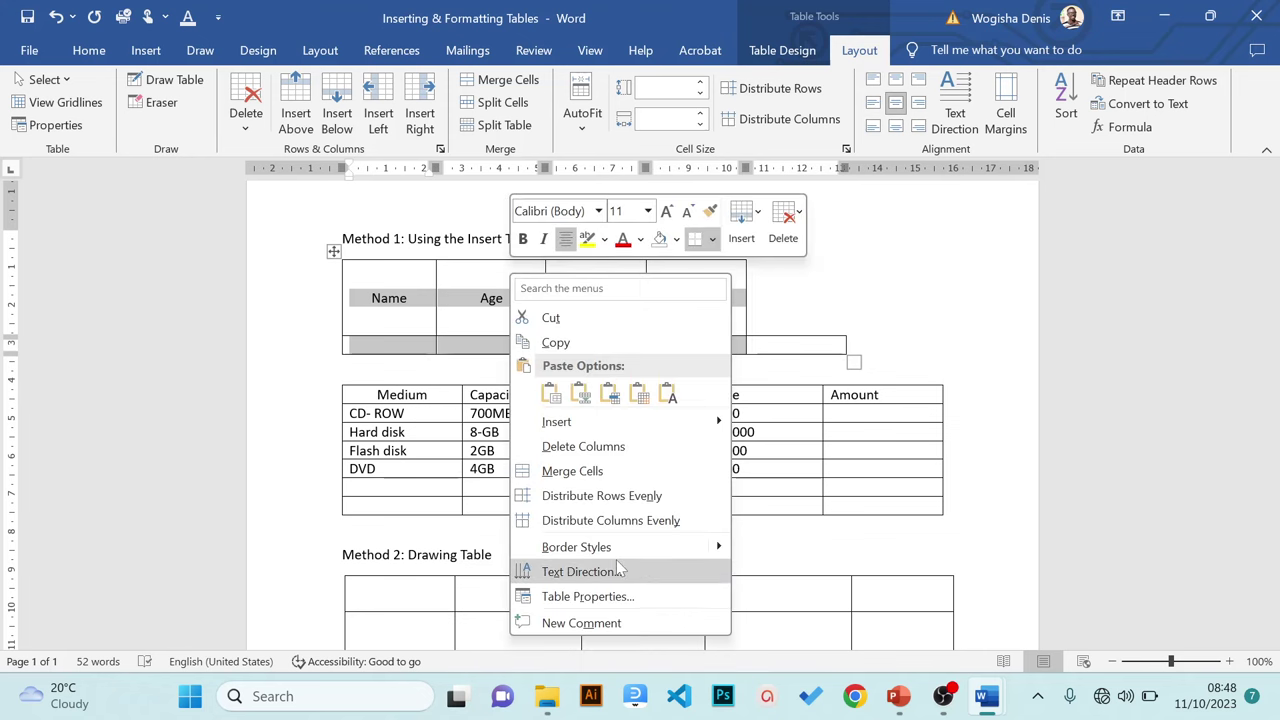
{"action": "key", "text": "Escape"}
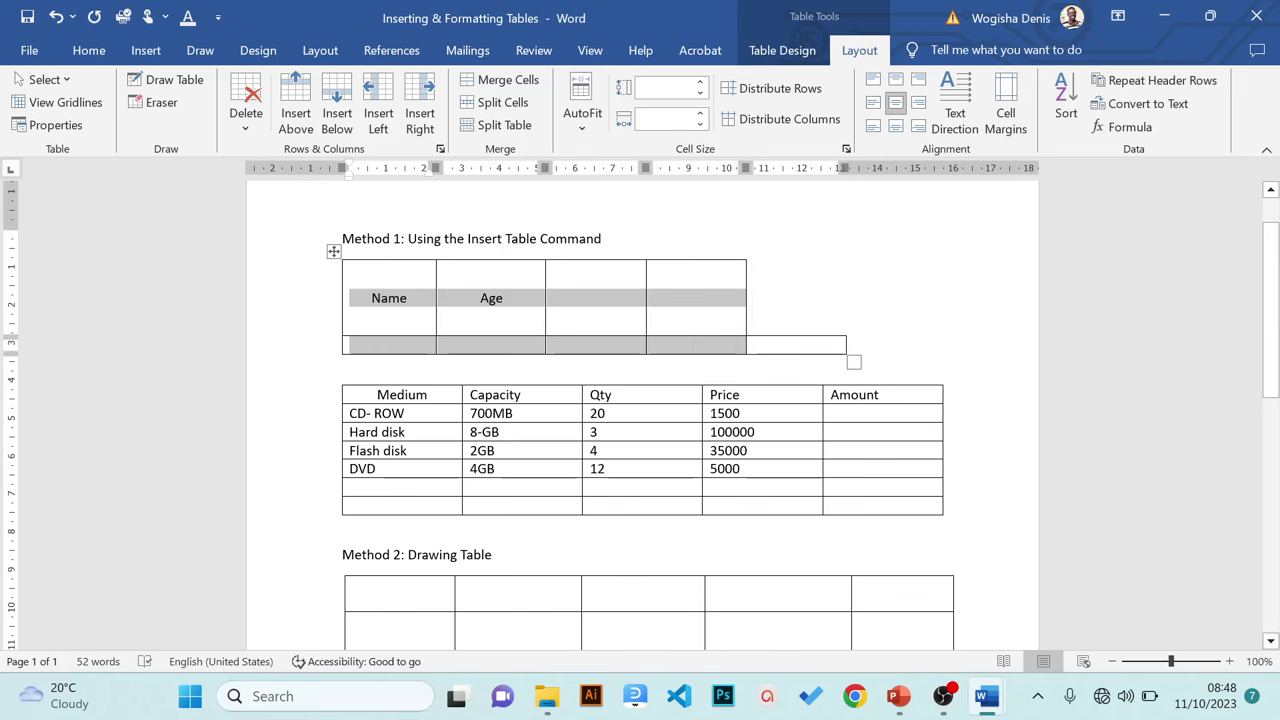
- Select the whole second Method 1 table and choose a thick double-line style for its new borders
{"action": "left_click_drag", "start_coordinate": [1270, 277], "coordinate": [1270, 311]}
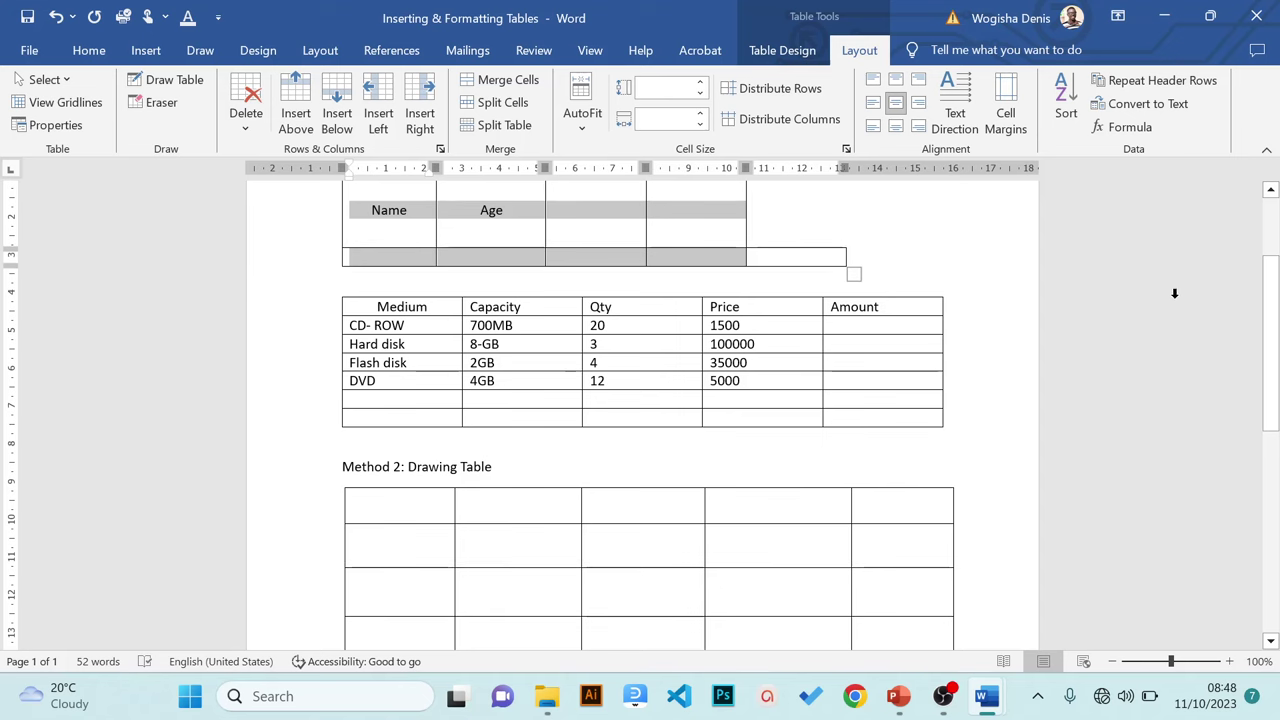
{"action": "mouse_move", "coordinate": [1276, 328]}
{"action": "left_mouse_down"}
{"action": "mouse_move", "coordinate": [1273, 300]}
{"action": "mouse_move", "coordinate": [1276, 341]}
{"action": "left_mouse_up"}
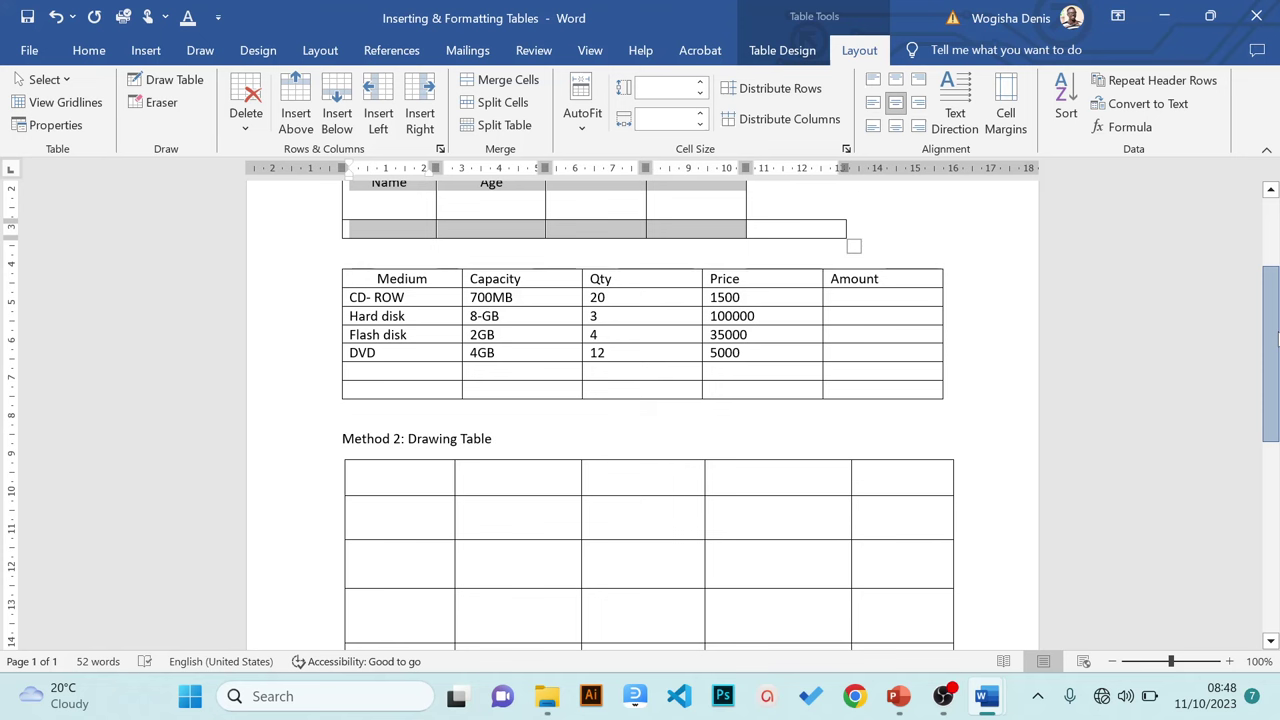
{"action": "left_click_drag", "start_coordinate": [1277, 339], "coordinate": [1277, 339]}
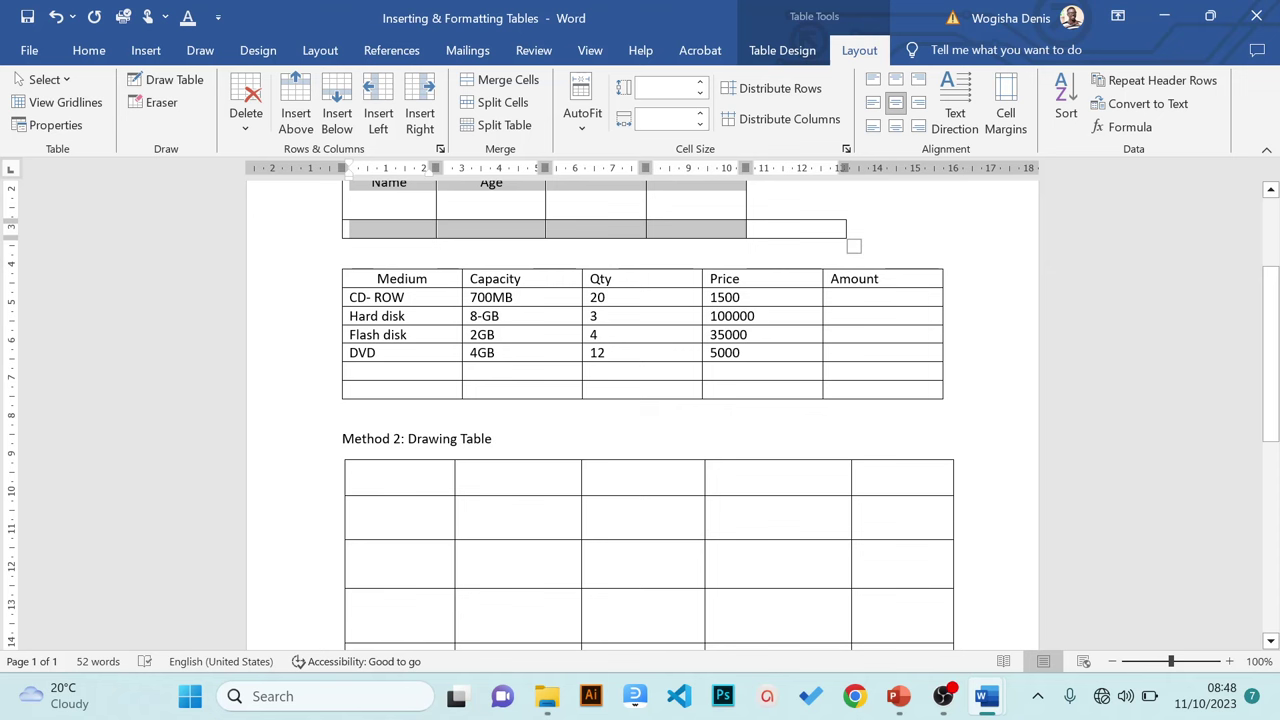
{"action": "left_click_drag", "start_coordinate": [376, 279], "coordinate": [880, 390]}
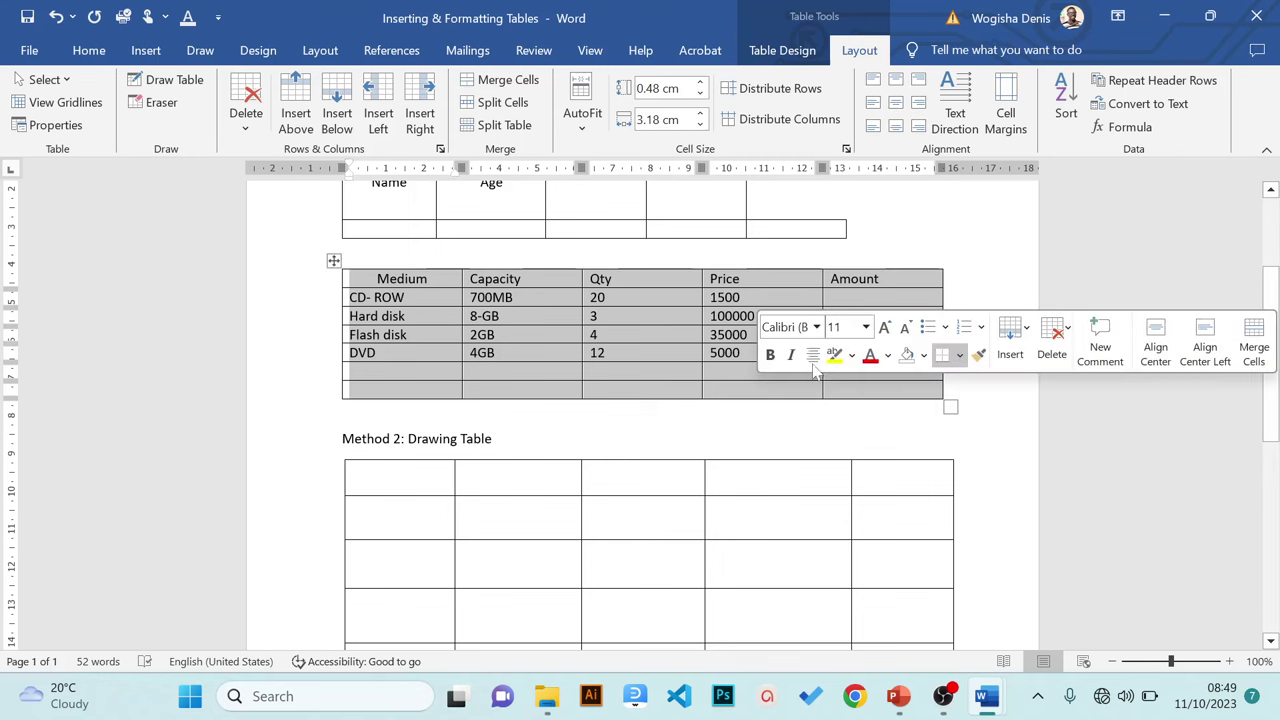
{"action": "left_click", "coordinate": [772, 55]}
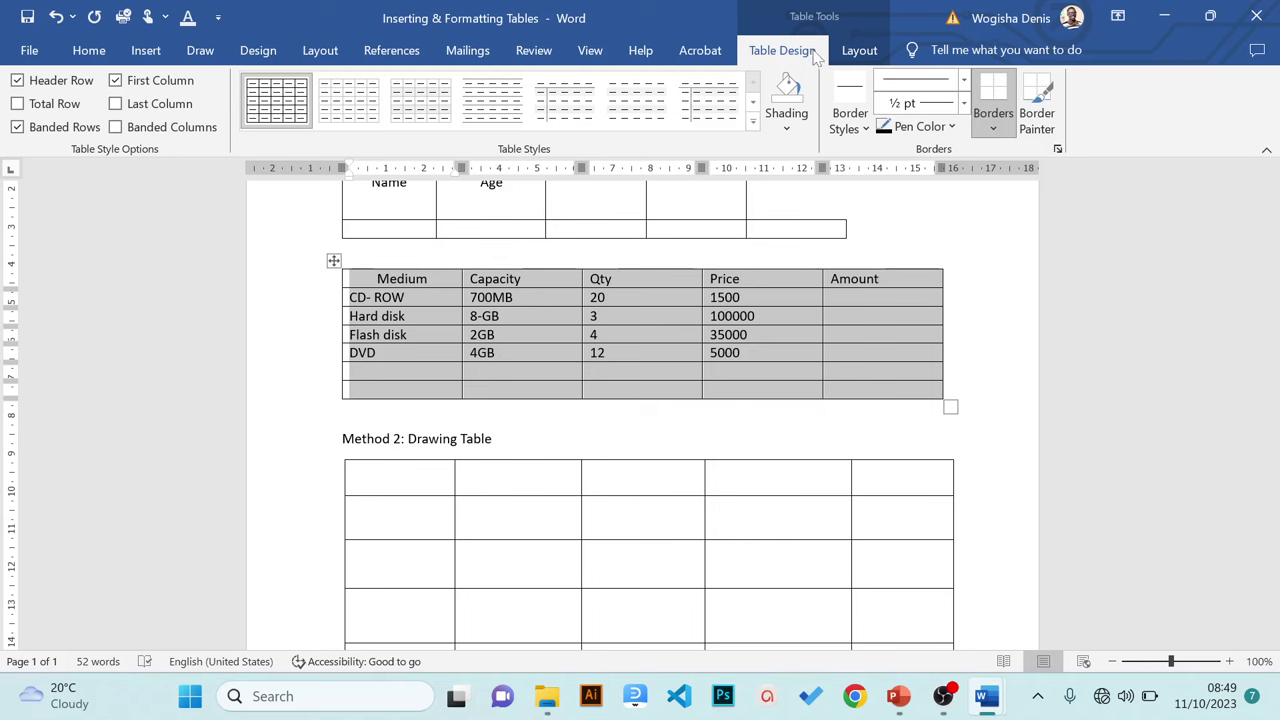
{"action": "left_click", "coordinate": [860, 52]}
{"action": "left_click", "coordinate": [781, 51]}
{"action": "left_click", "coordinate": [964, 80]}
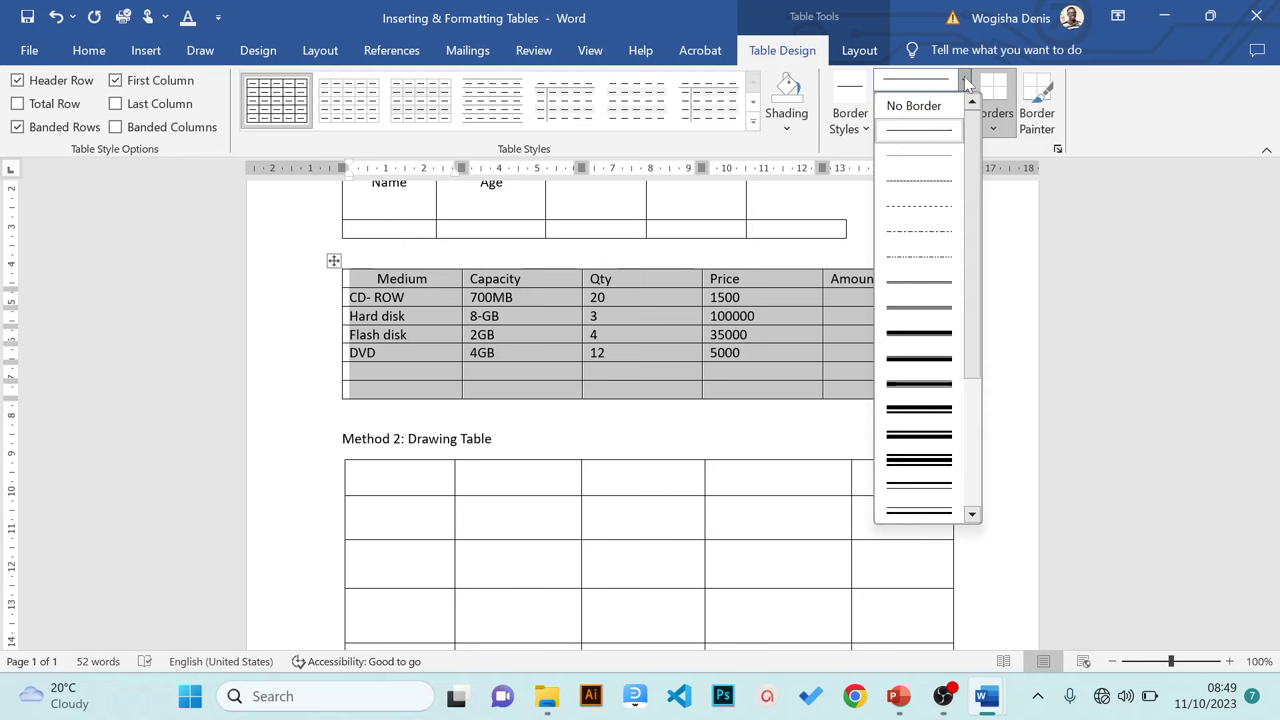
{"action": "left_click_drag", "start_coordinate": [970, 160], "coordinate": [995, 282]}
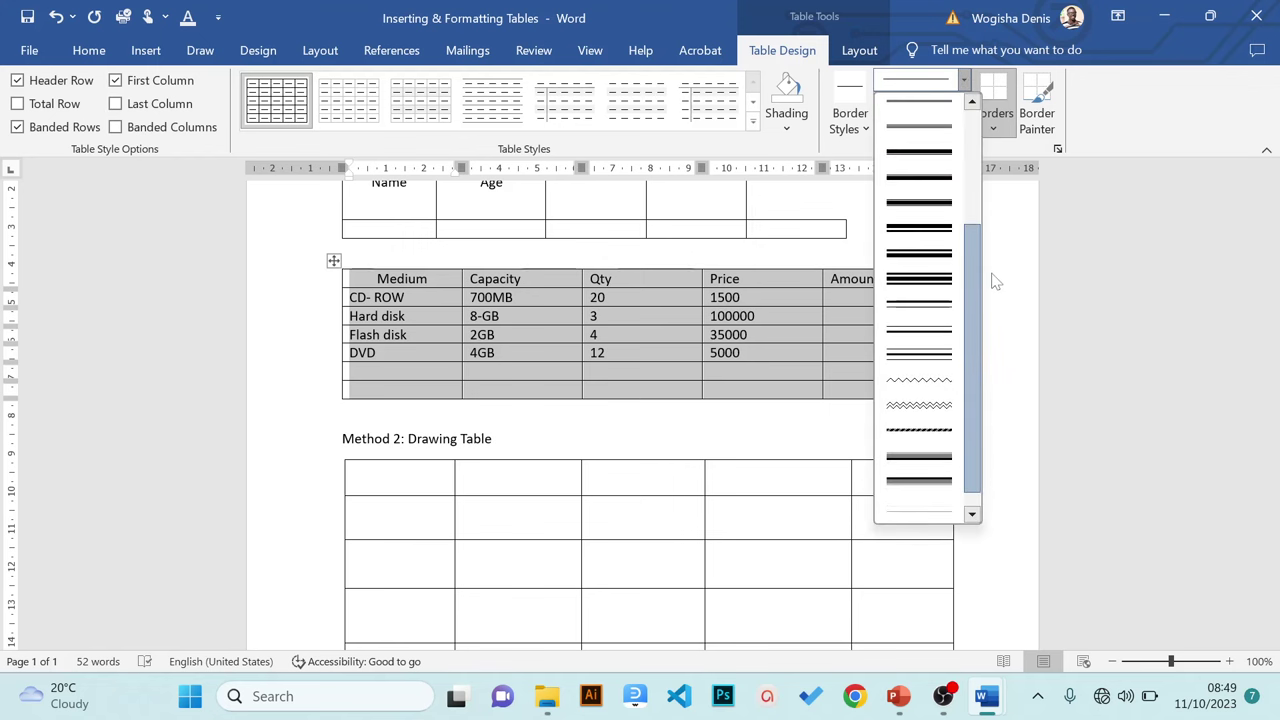
{"action": "left_click", "coordinate": [925, 253]}
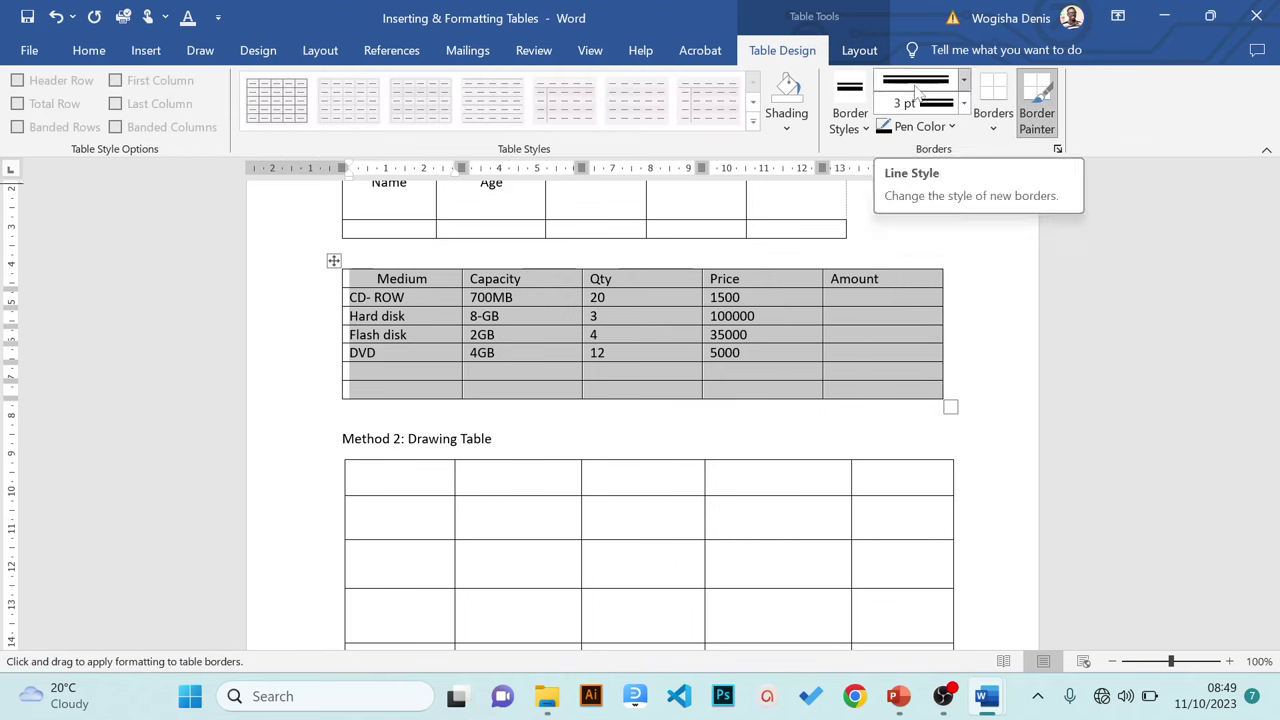
- Set the line weight of new borders to 1 ½ pt and the pen color to orange
{"action": "left_click", "coordinate": [963, 104]}
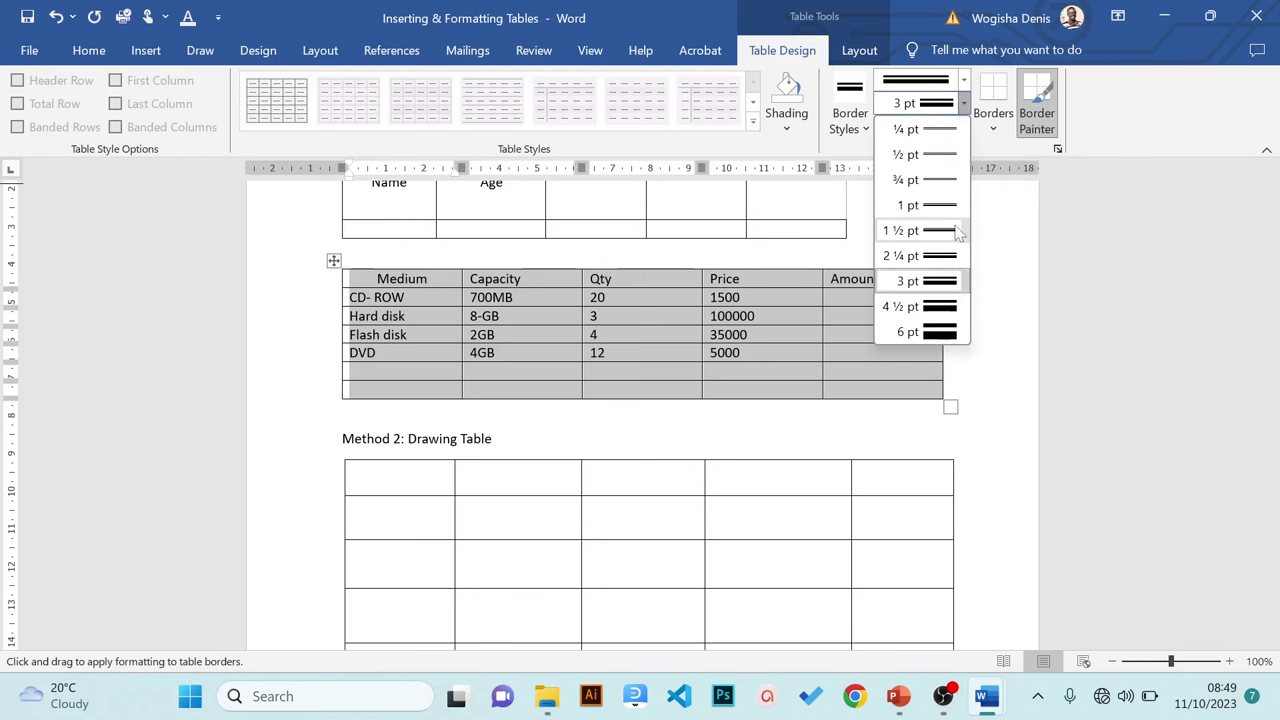
{"action": "left_click", "coordinate": [930, 231]}
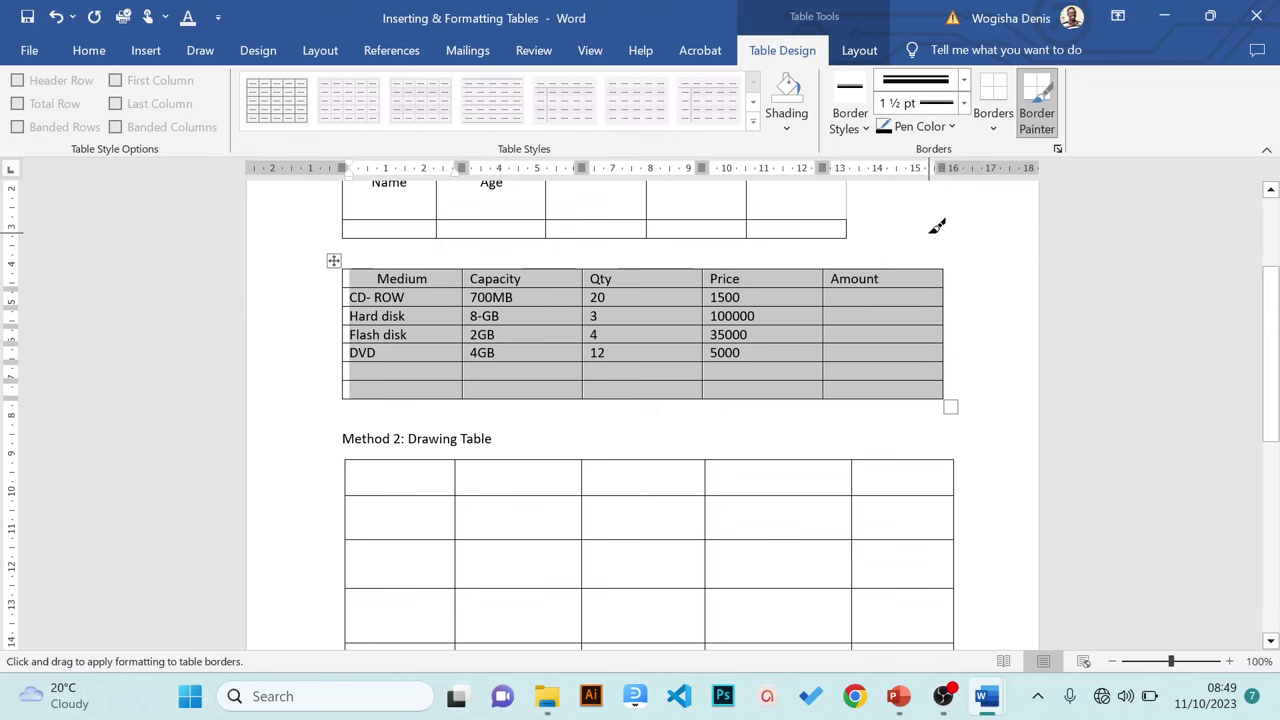
{"action": "left_click", "coordinate": [952, 127]}
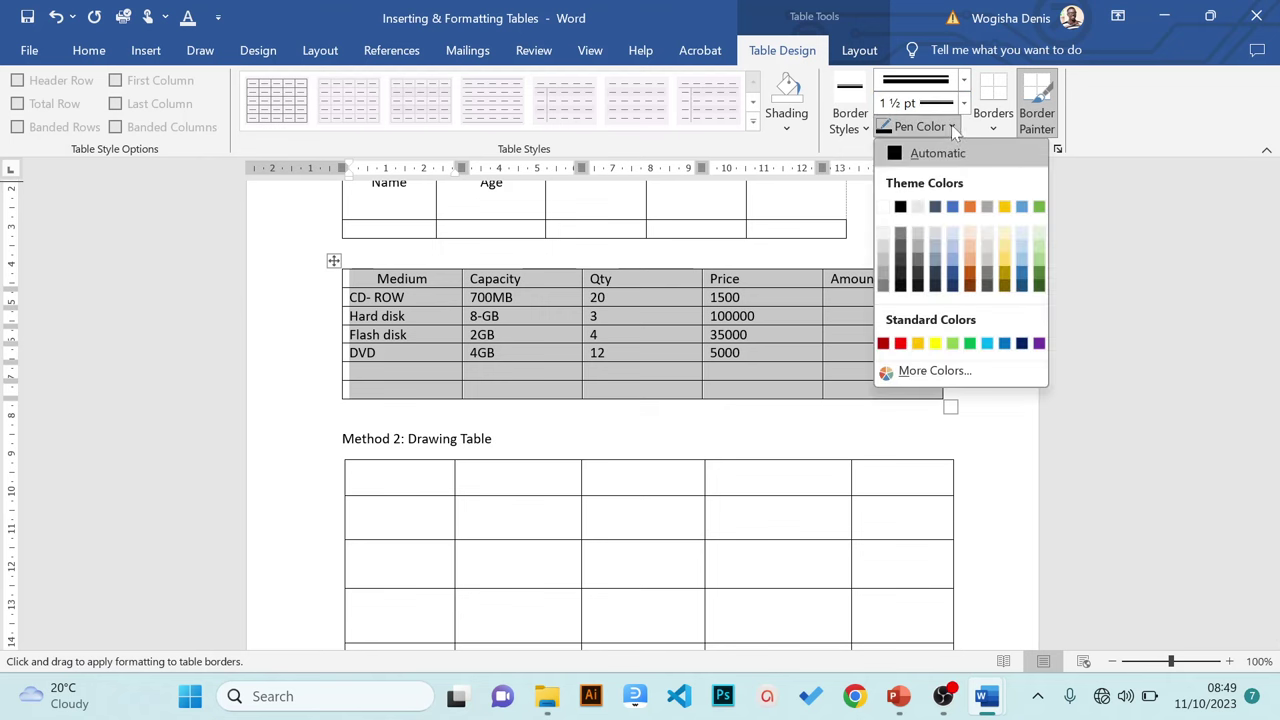
{"action": "left_click", "coordinate": [968, 207]}
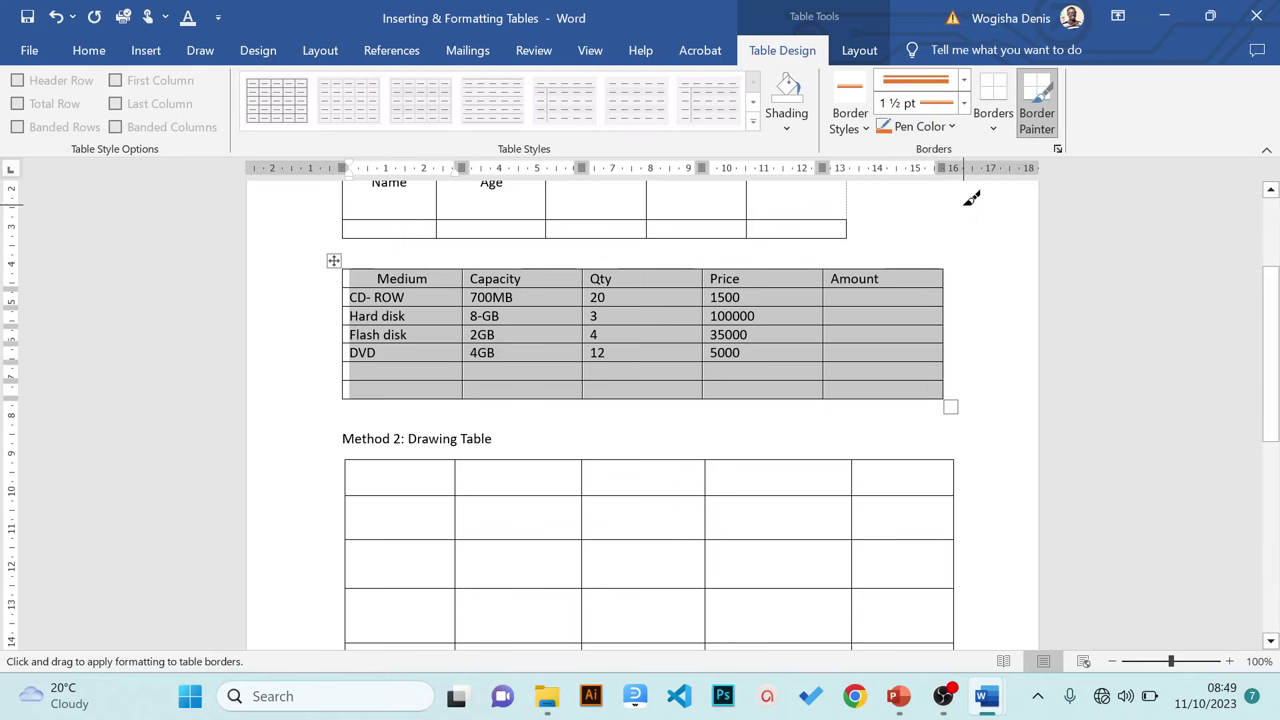
- Apply the orange 1 ½ pt line as outside borders around the second Method 1 table
{"action": "left_click", "coordinate": [964, 84]}
{"action": "left_click", "coordinate": [964, 84]}
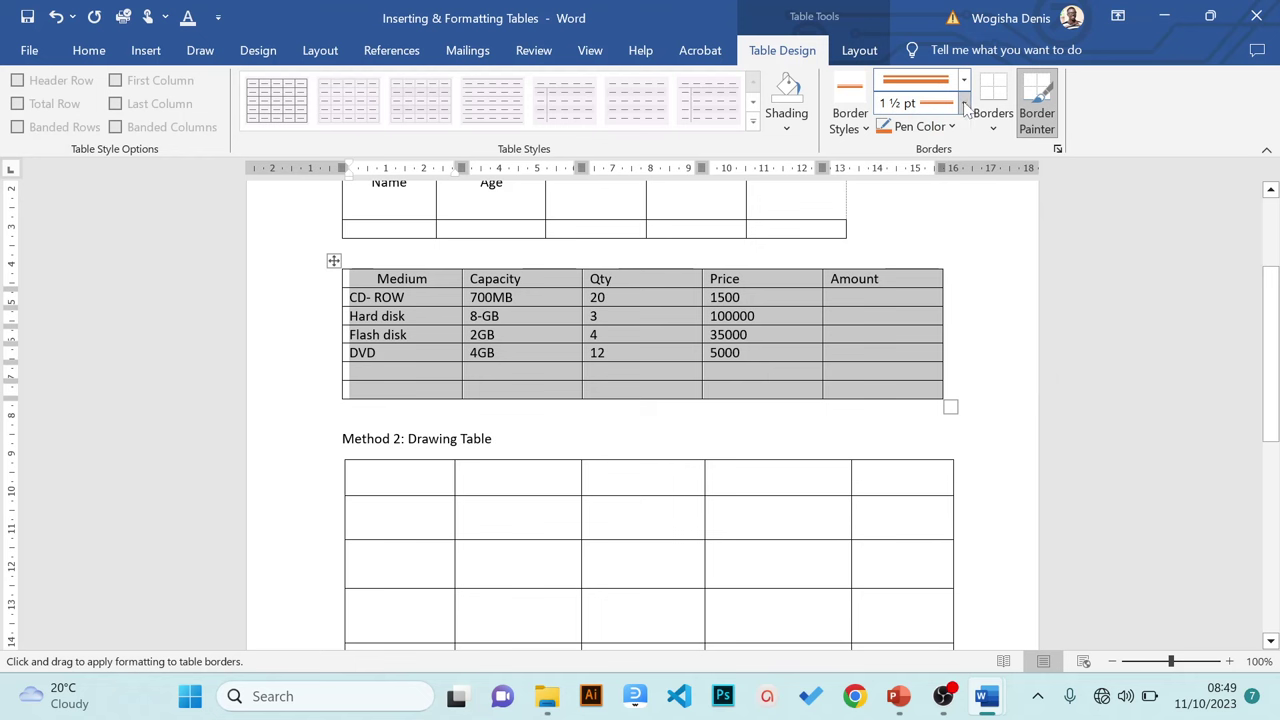
{"action": "left_click", "coordinate": [965, 103]}
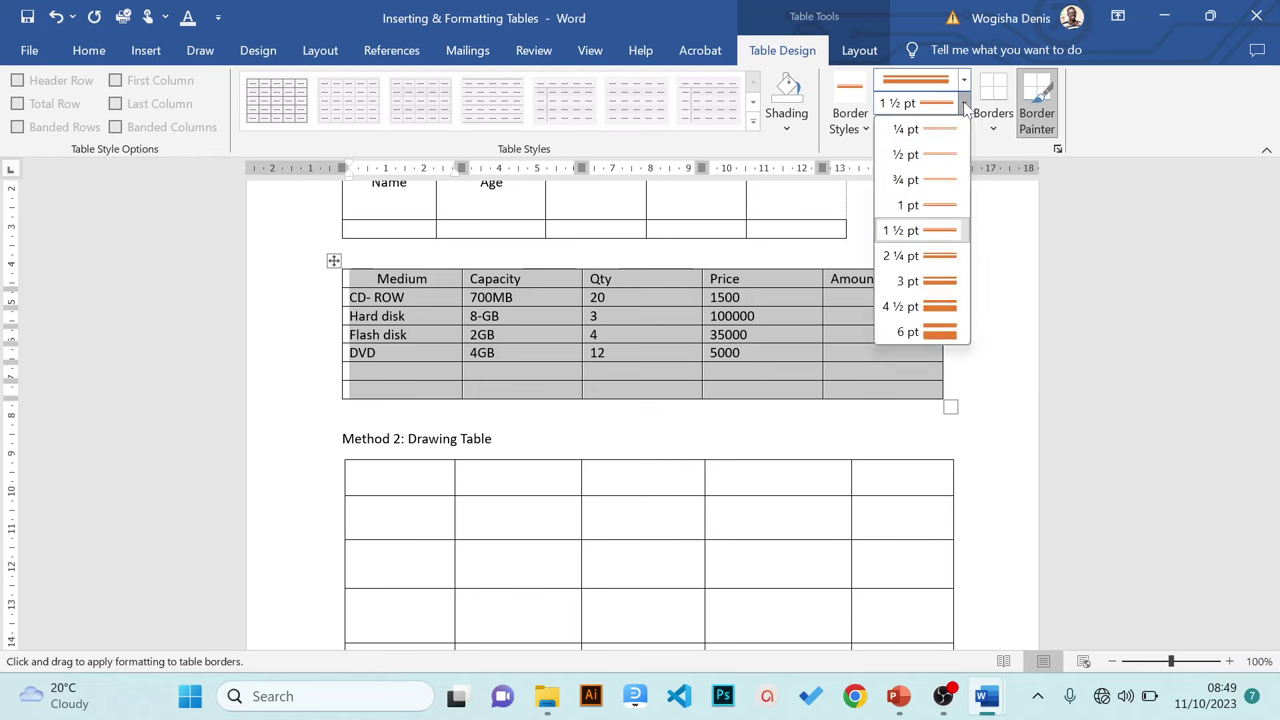
{"action": "left_click", "coordinate": [965, 104]}
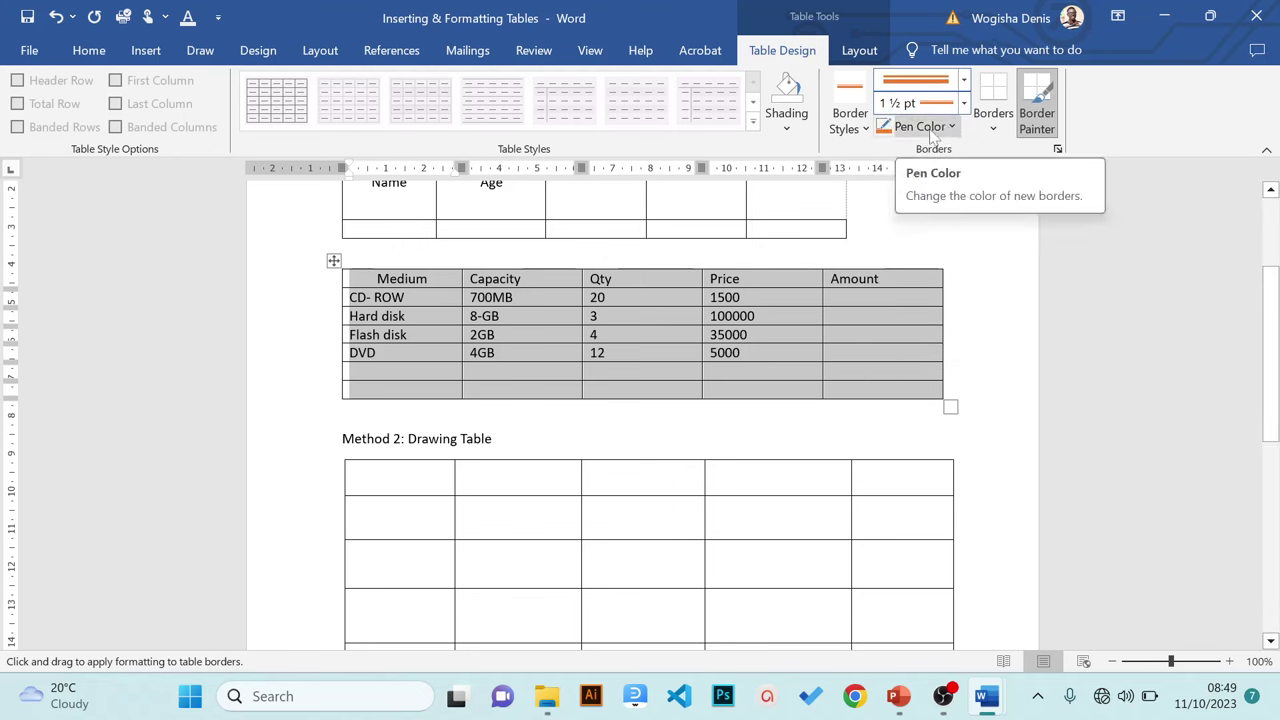
{"action": "left_click", "coordinate": [1000, 130]}
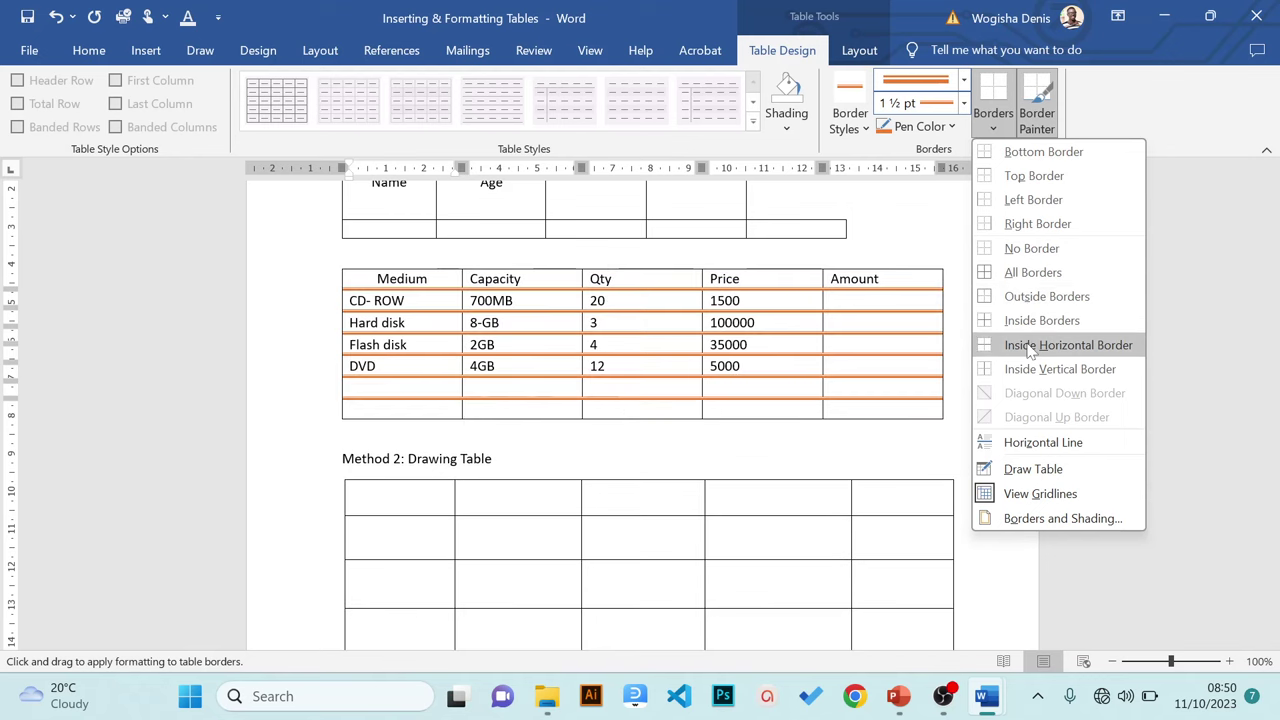
{"action": "left_click", "coordinate": [1027, 297]}
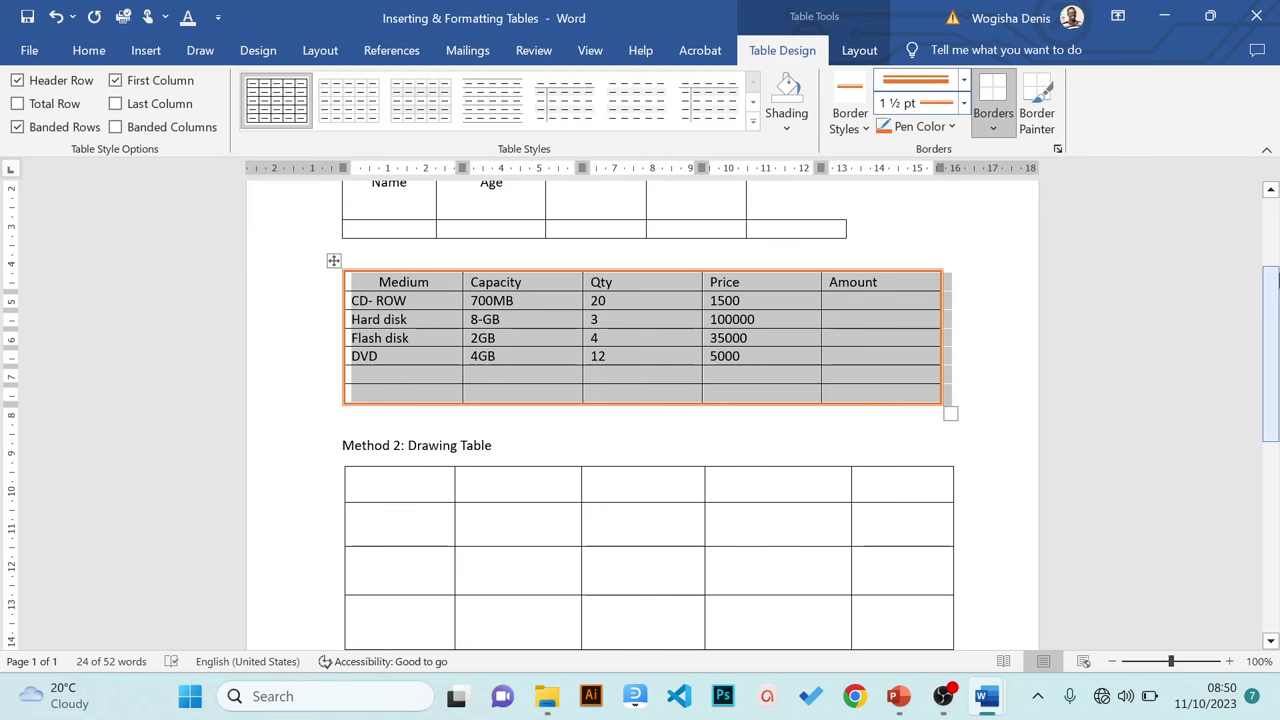
- Switch to the PowerPoint presentation to review the Basic Table Formatting slide, and return to the Word document
{"action": "right_click", "coordinate": [1277, 316]}
{"action": "left_click", "coordinate": [1277, 286]}
{"action": "left_click_drag", "start_coordinate": [1277, 316], "coordinate": [1277, 342]}
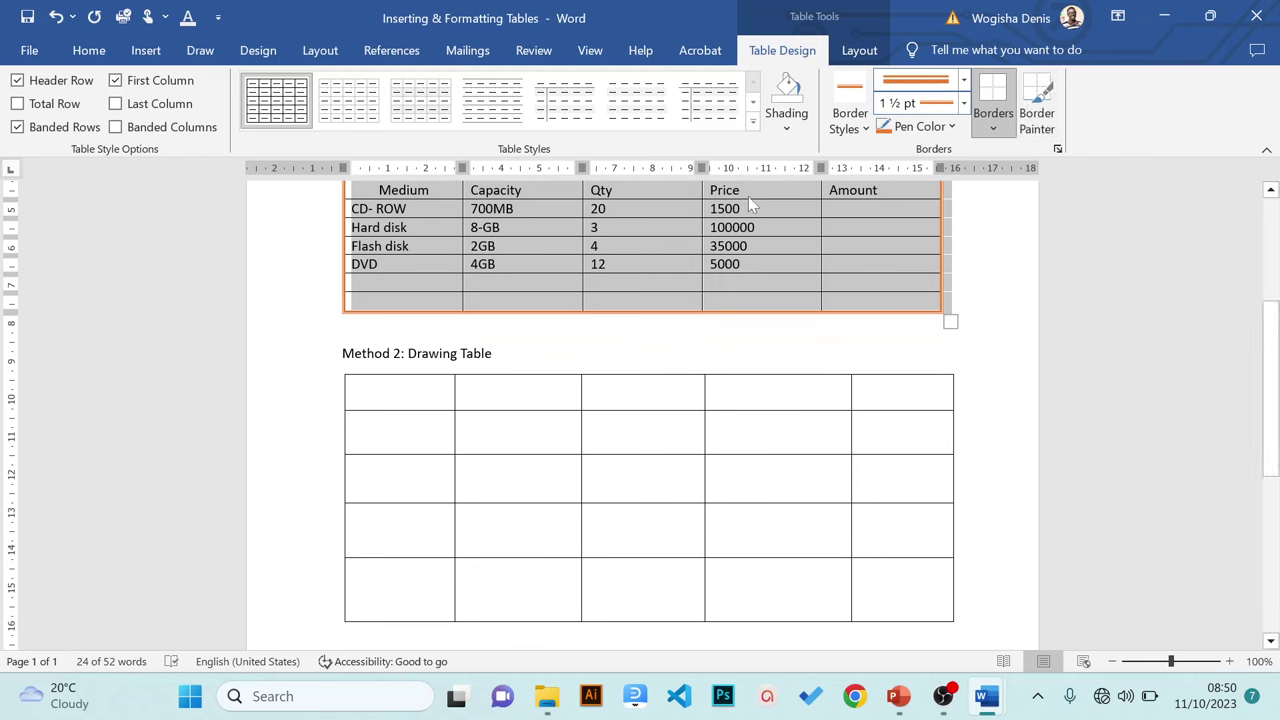
{"action": "mouse_move", "coordinate": [898, 696]}
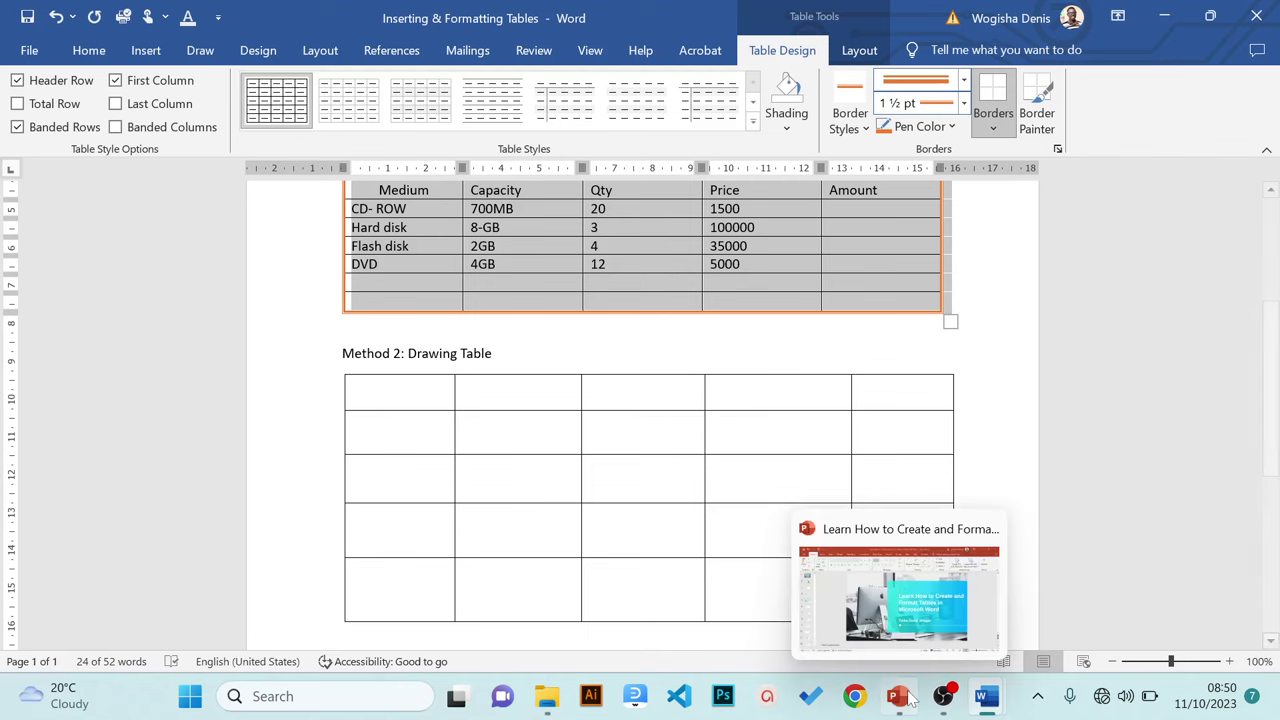
{"action": "left_click", "coordinate": [930, 592]}
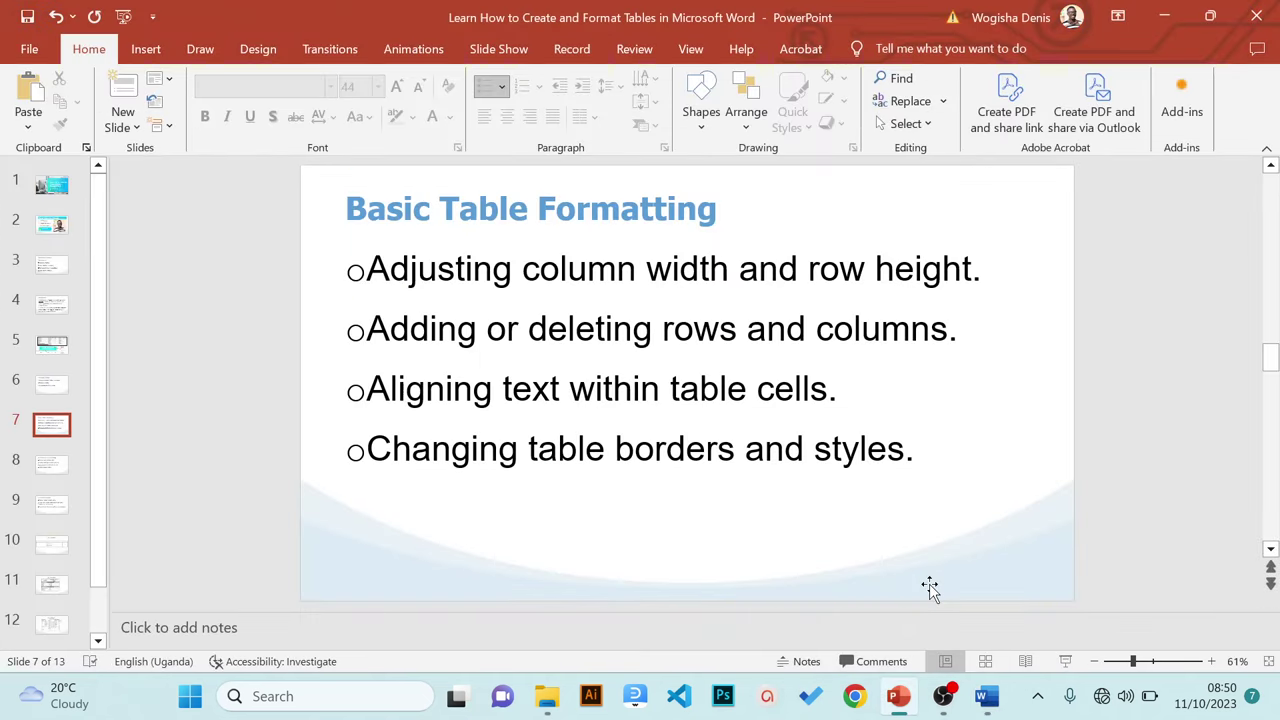
{"action": "left_click", "coordinate": [1161, 12]}
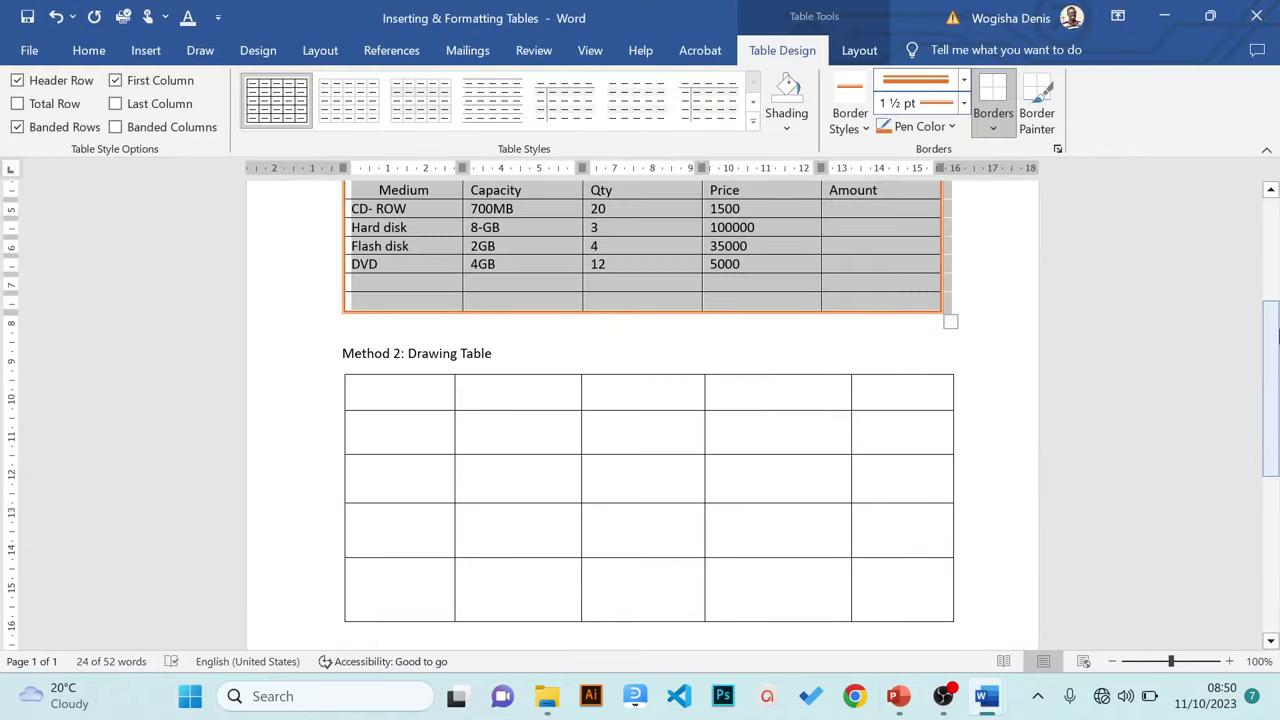
- Select all the cells of the drawn table under Method 2
{"action": "right_click", "coordinate": [1277, 390]}
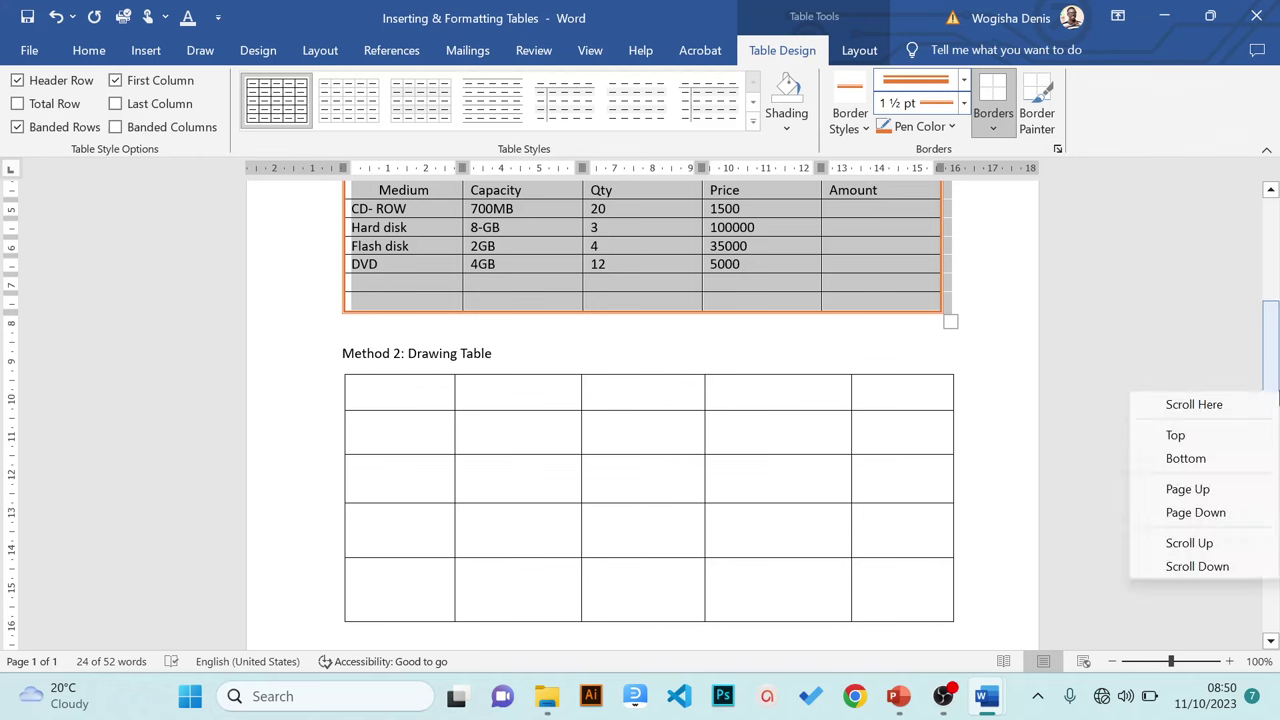
{"action": "left_click", "coordinate": [614, 491]}
{"action": "left_click", "coordinate": [378, 400]}
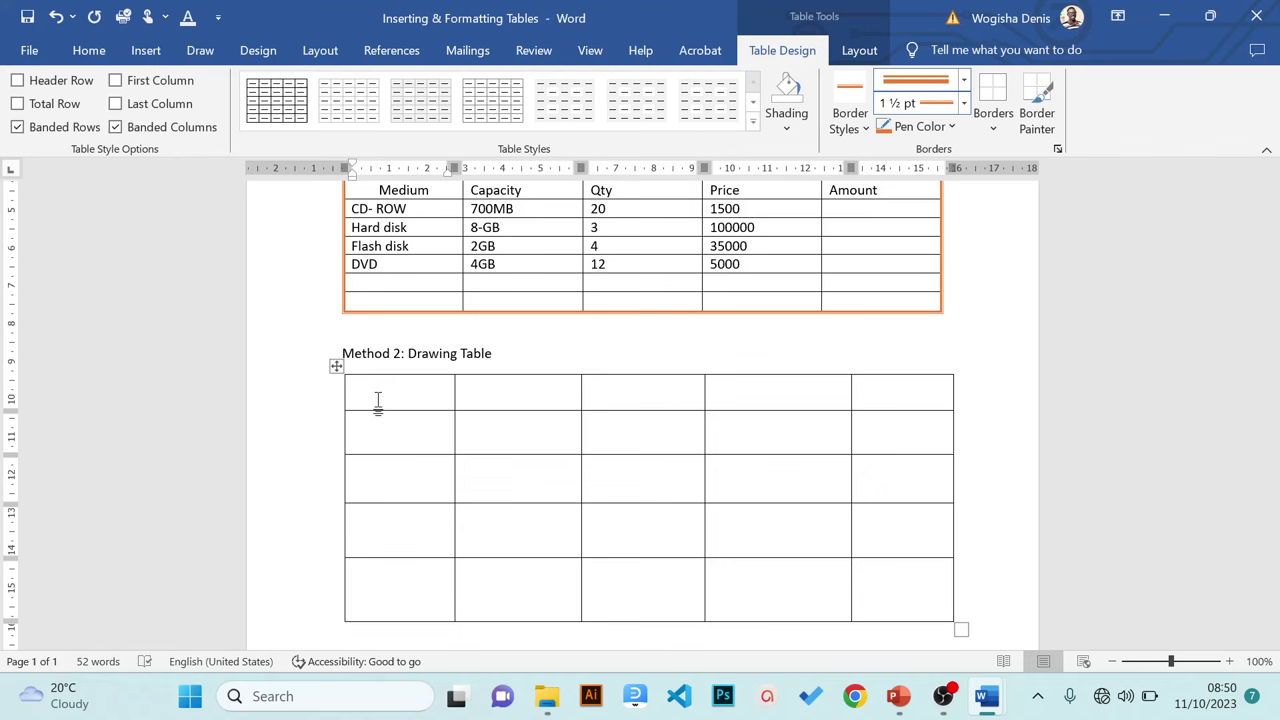
{"action": "mouse_move", "coordinate": [378, 400]}
{"action": "left_mouse_down"}
{"action": "mouse_move", "coordinate": [791, 509]}
{"action": "mouse_move", "coordinate": [887, 605]}
{"action": "left_mouse_up"}
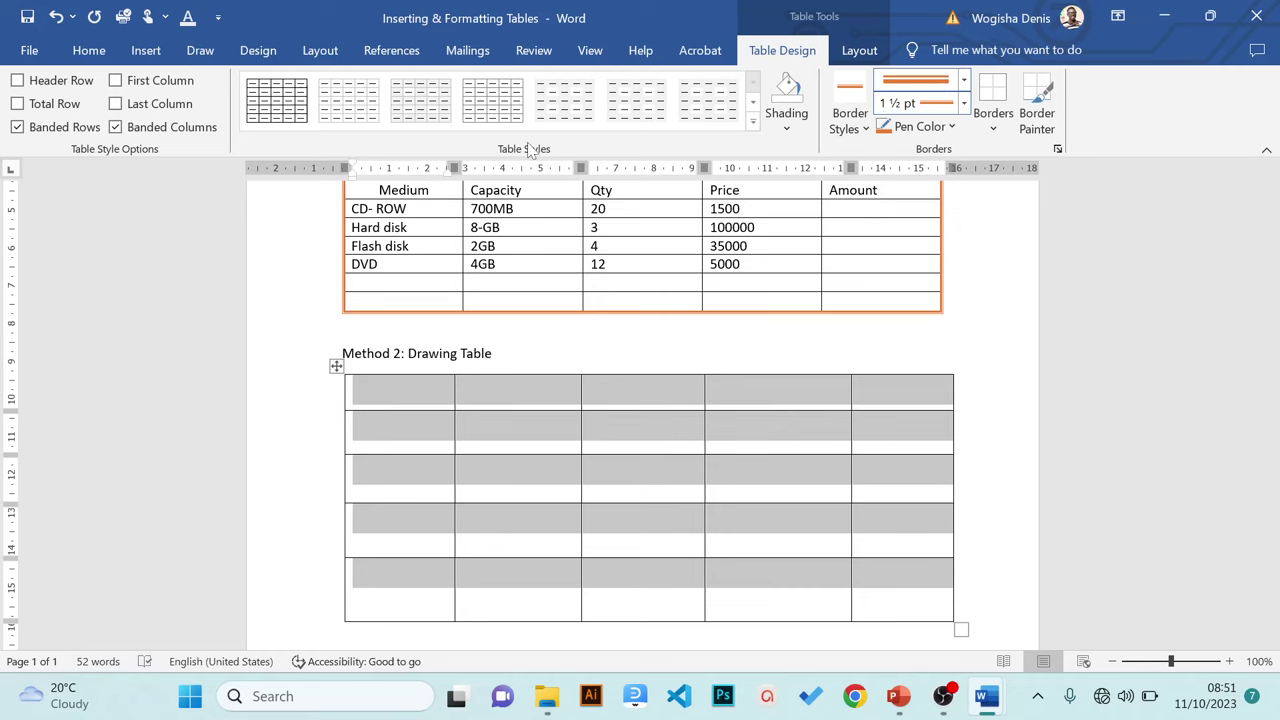
{"action": "key", "text": "alt+Tab"}
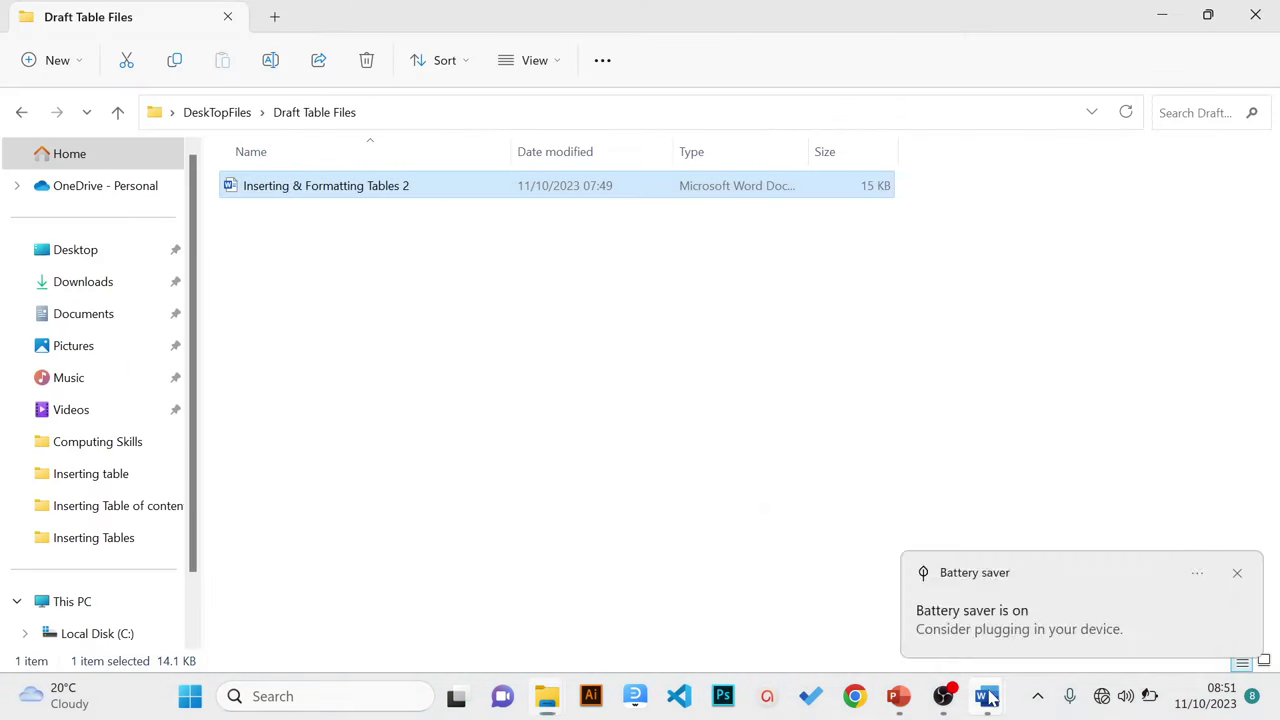
{"action": "mouse_move", "coordinate": [986, 696]}
{"action": "left_click", "coordinate": [1075, 610]}
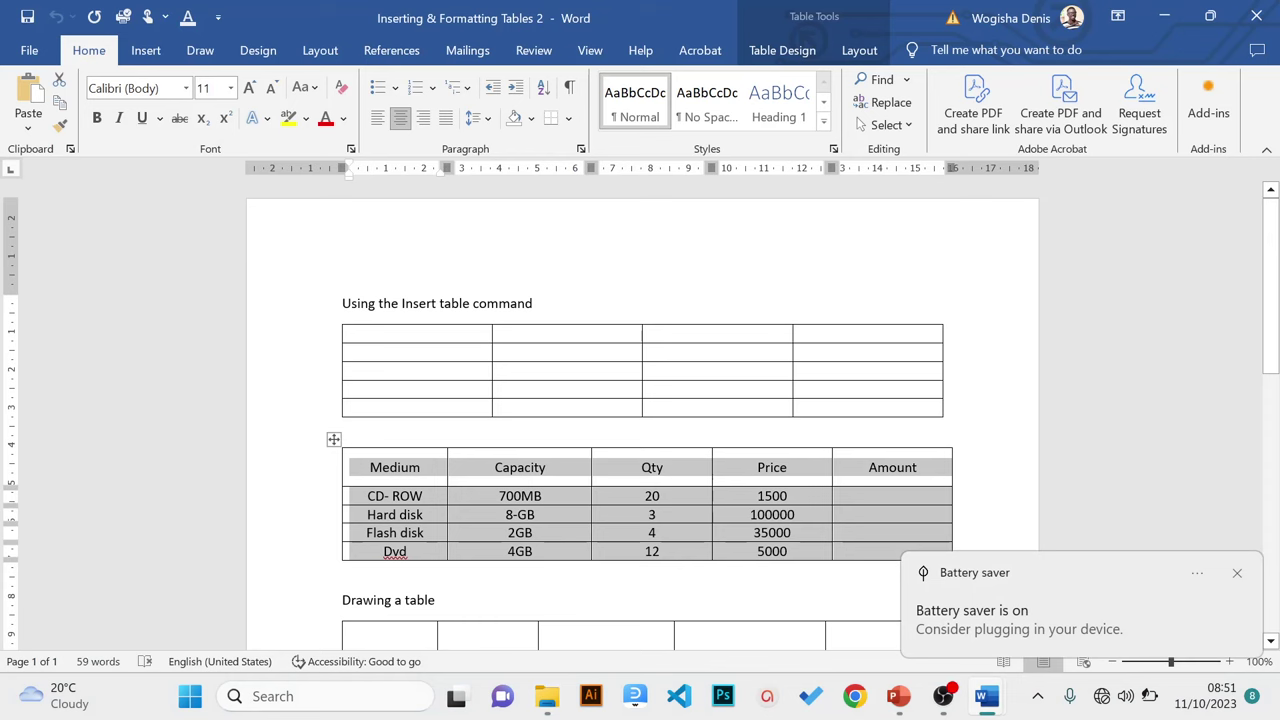
{"action": "mouse_move", "coordinate": [986, 696]}
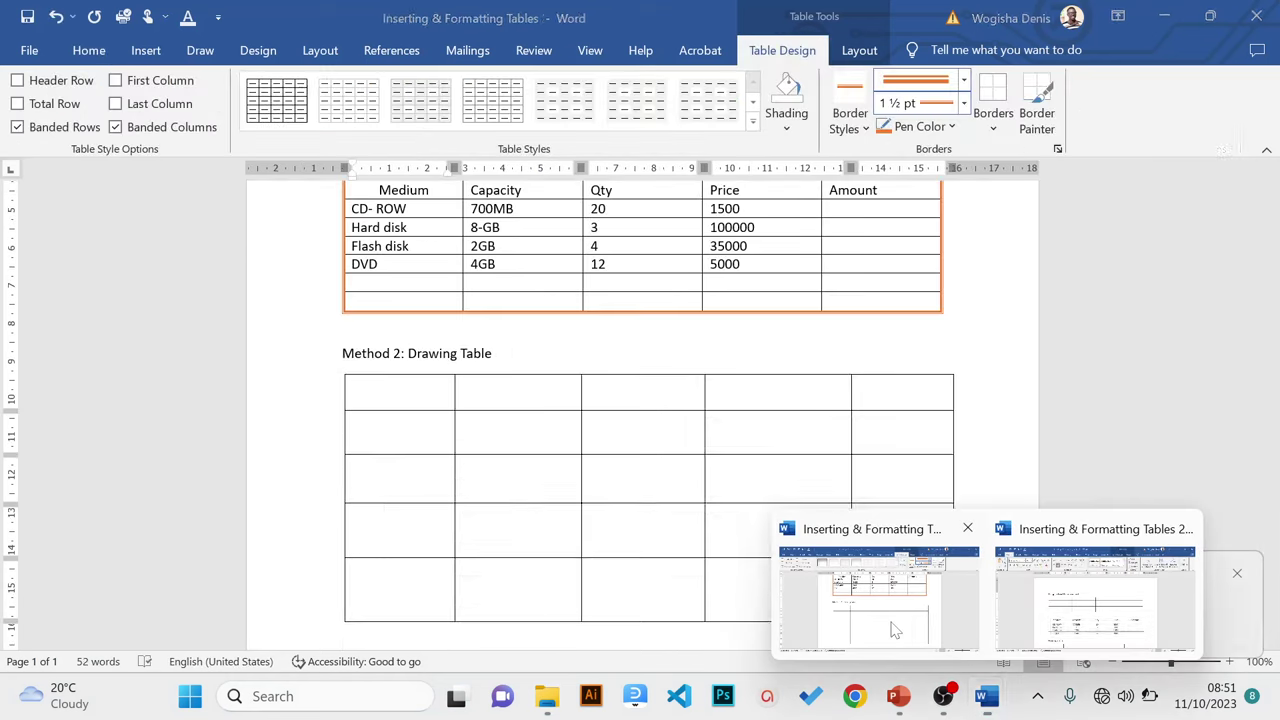
{"action": "left_click", "coordinate": [895, 630]}
- Apply the green dark banded style from the Grid Tables group to the drawn table under Method 2
{"action": "left_click", "coordinate": [753, 120]}
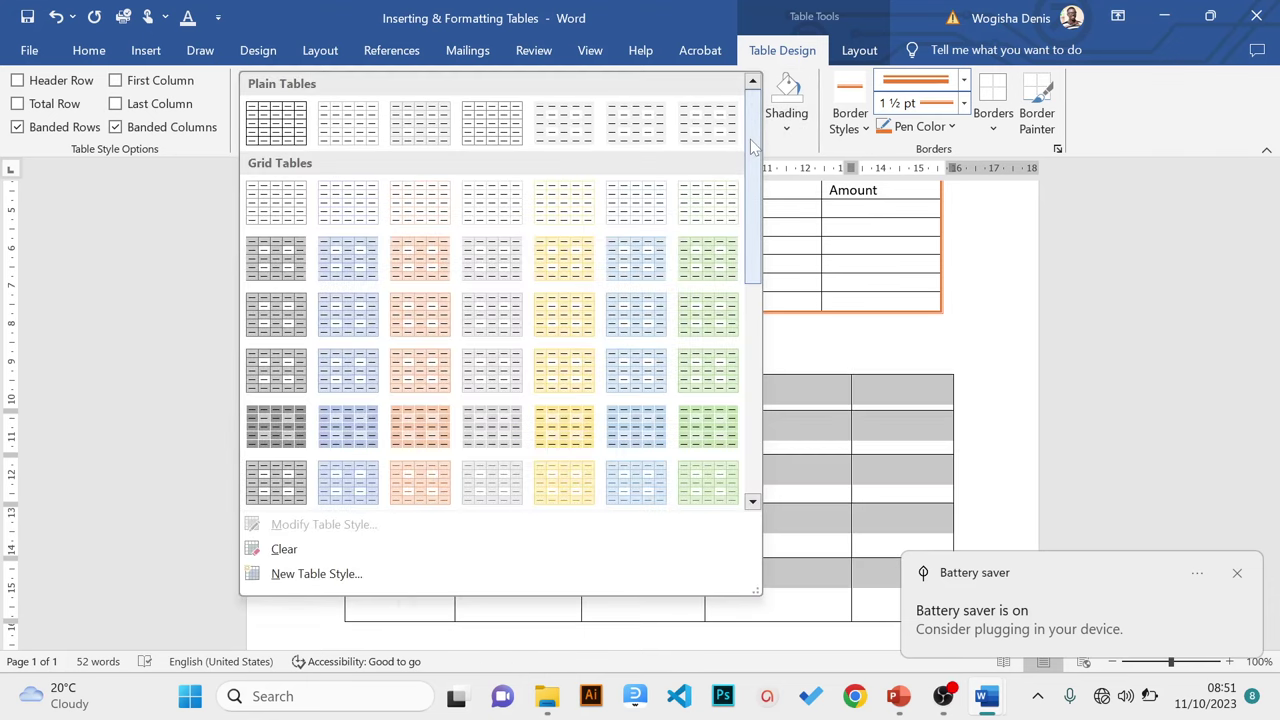
{"action": "left_click_drag", "start_coordinate": [754, 146], "coordinate": [780, 257]}
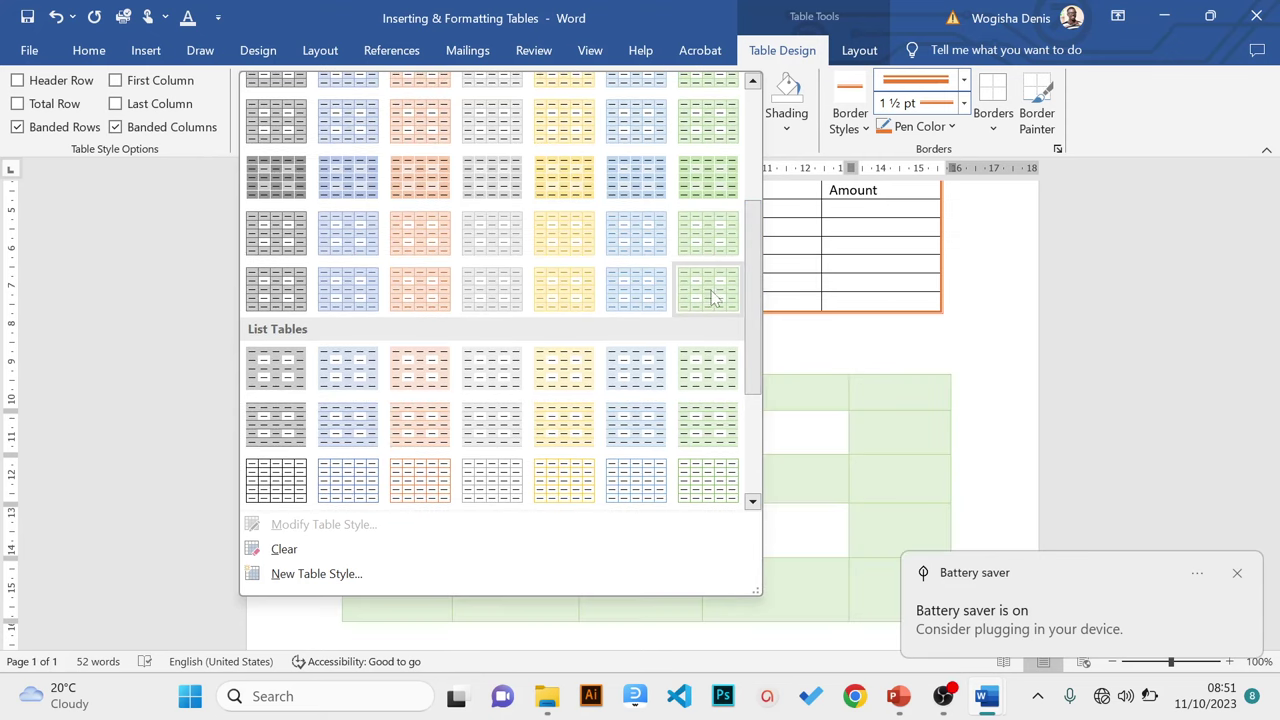
{"action": "left_click", "coordinate": [692, 144]}
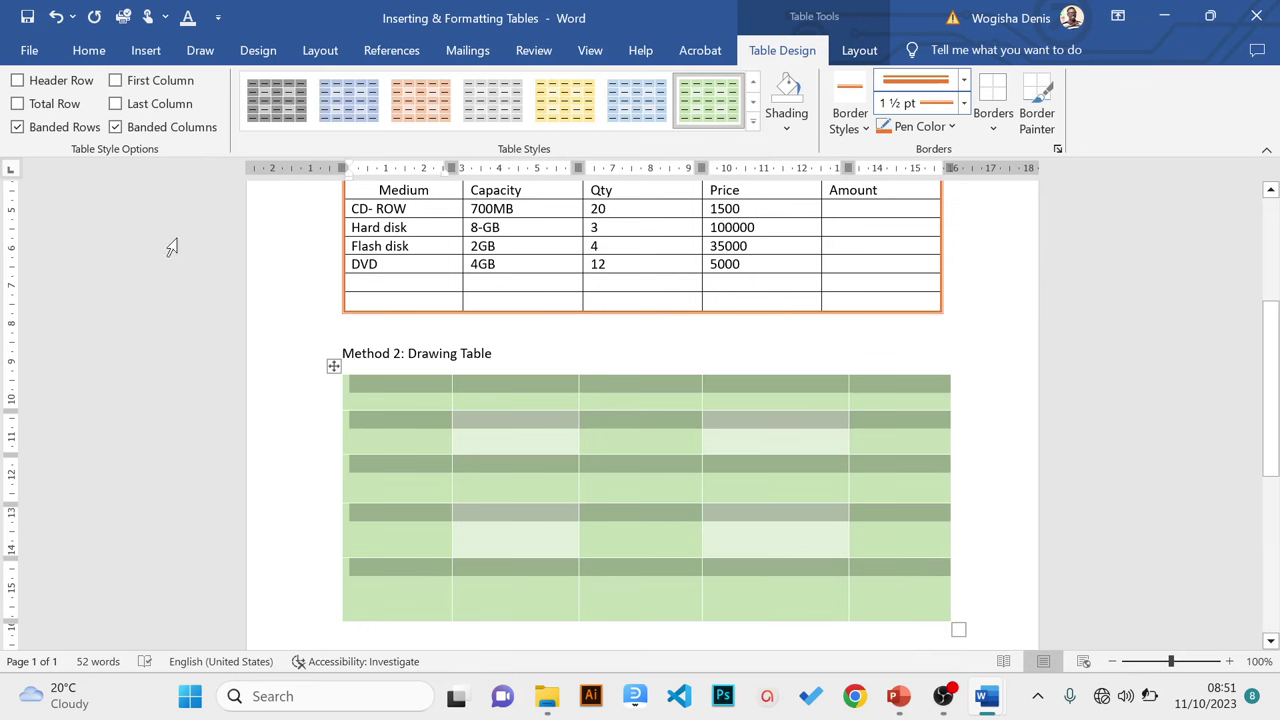
- Try the Header Row, First Column, Banded Rows and Banded Columns style options on the Method 2 table
{"action": "left_click", "coordinate": [67, 86]}
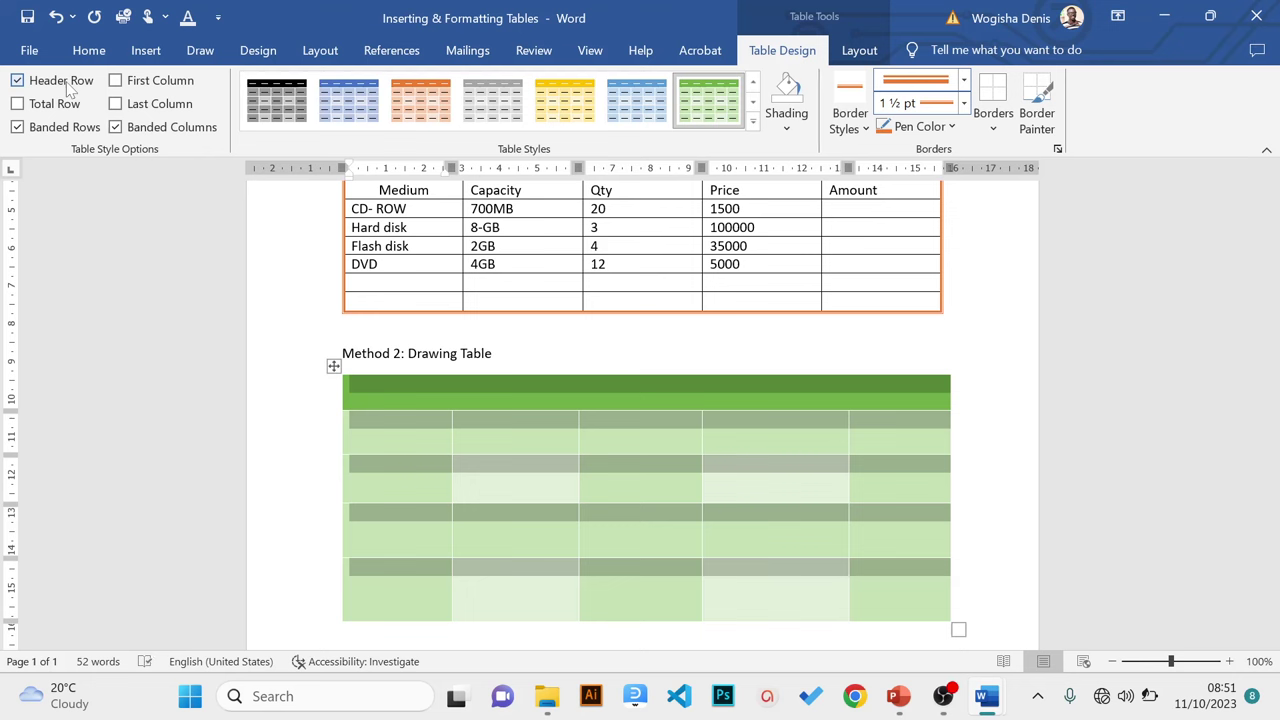
{"action": "left_click", "coordinate": [67, 86]}
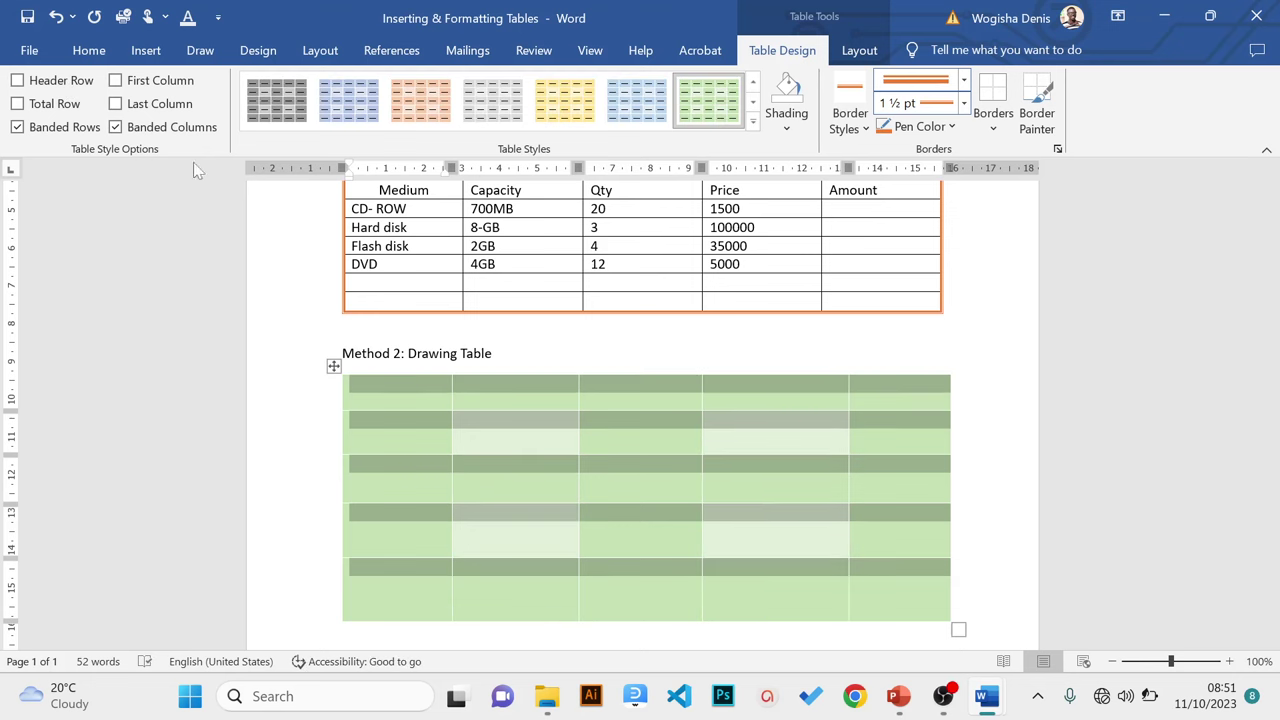
{"action": "left_click", "coordinate": [67, 86]}
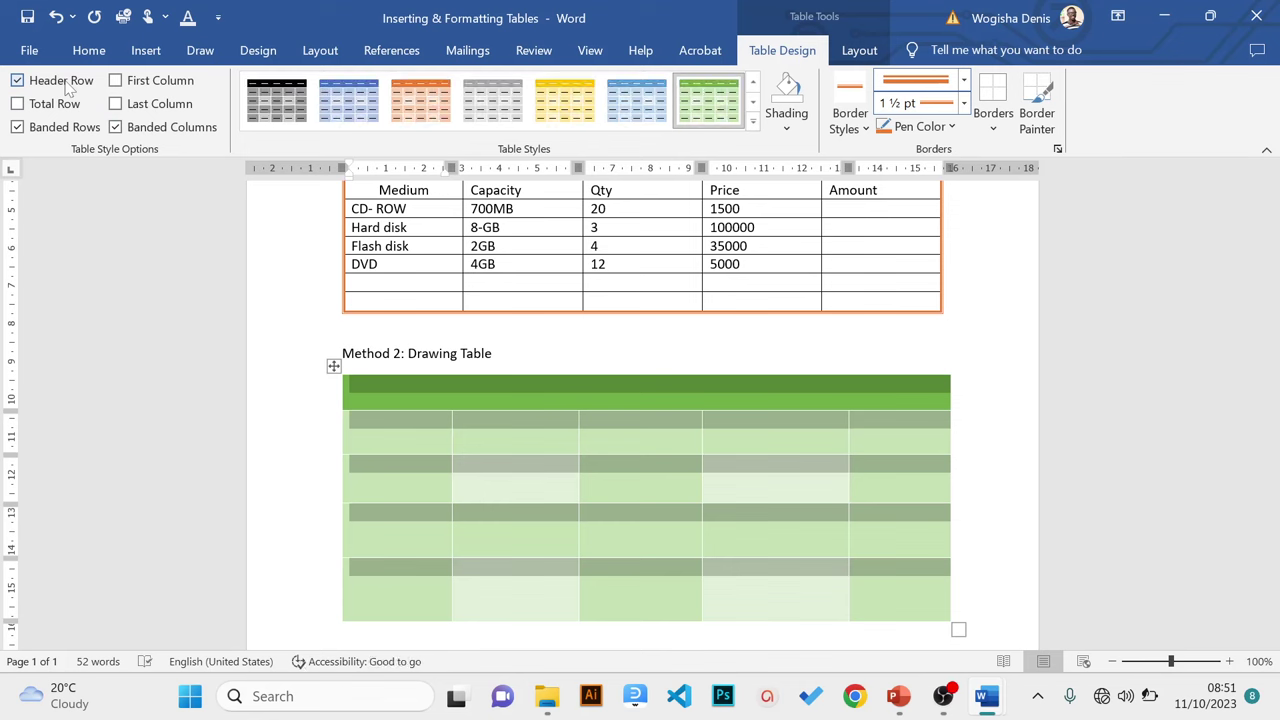
{"action": "left_click", "coordinate": [66, 84]}
{"action": "left_click", "coordinate": [117, 84]}
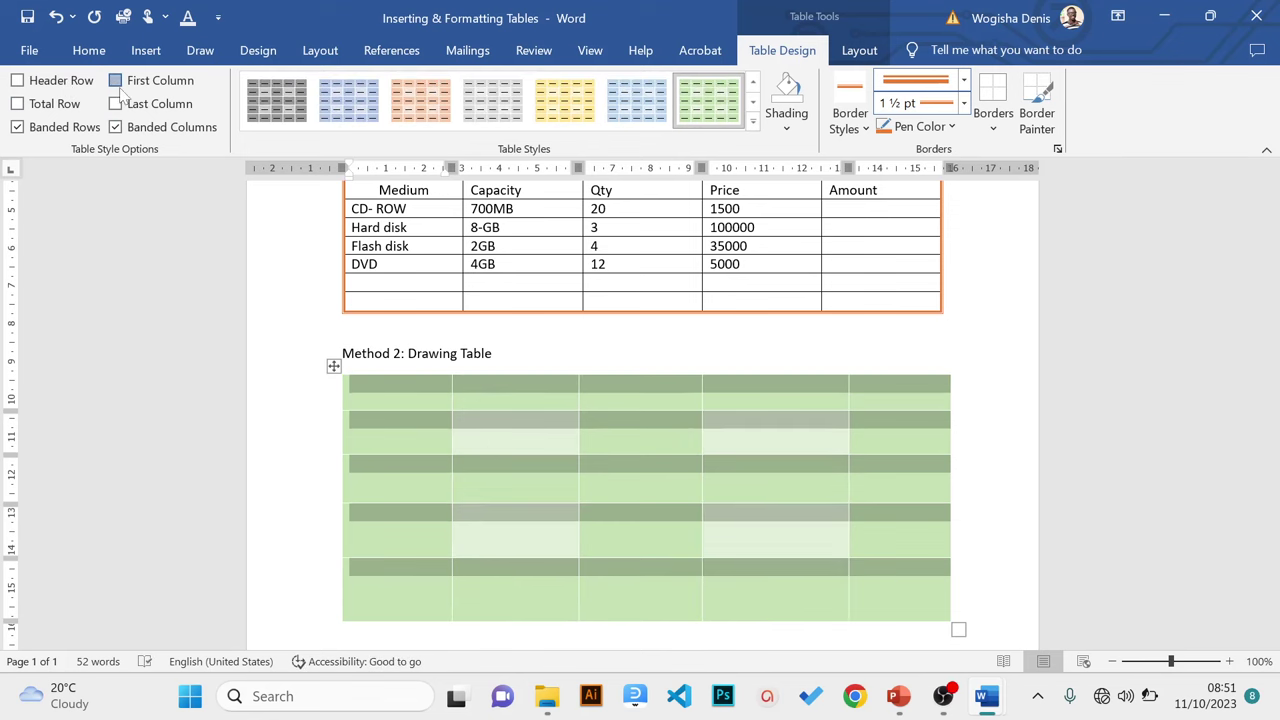
{"action": "left_click", "coordinate": [117, 84]}
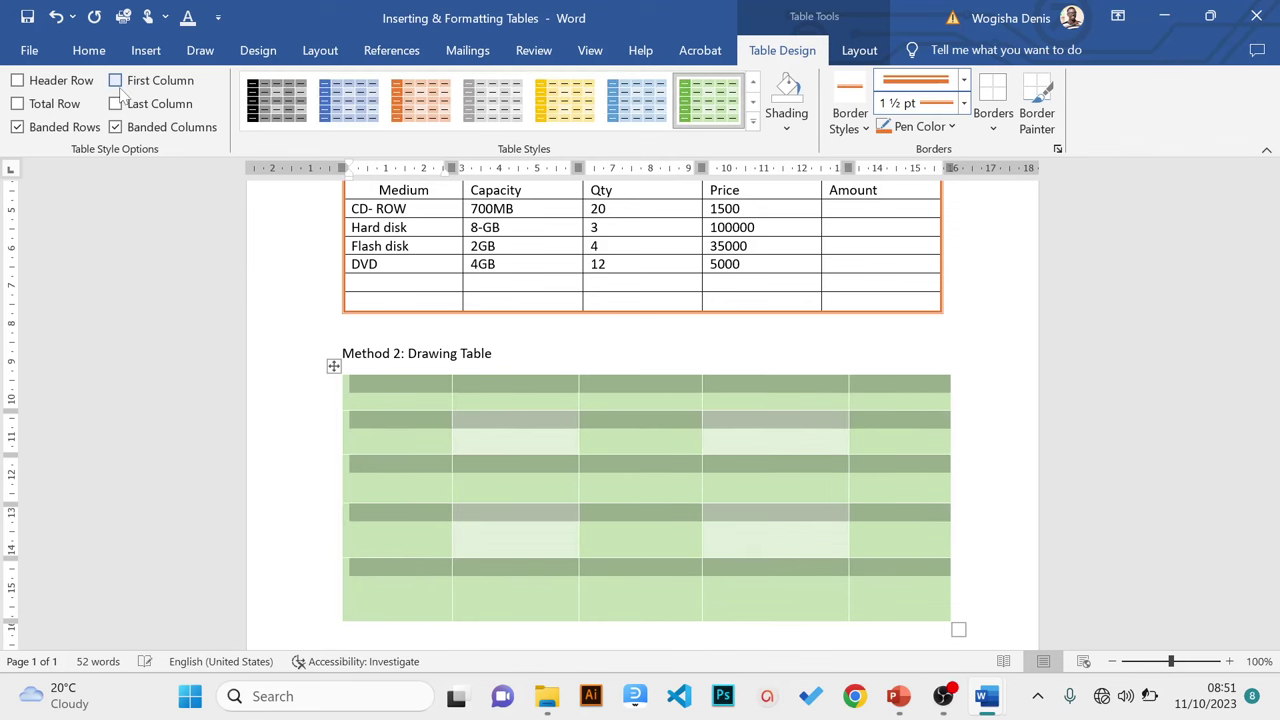
{"action": "left_click", "coordinate": [40, 135]}
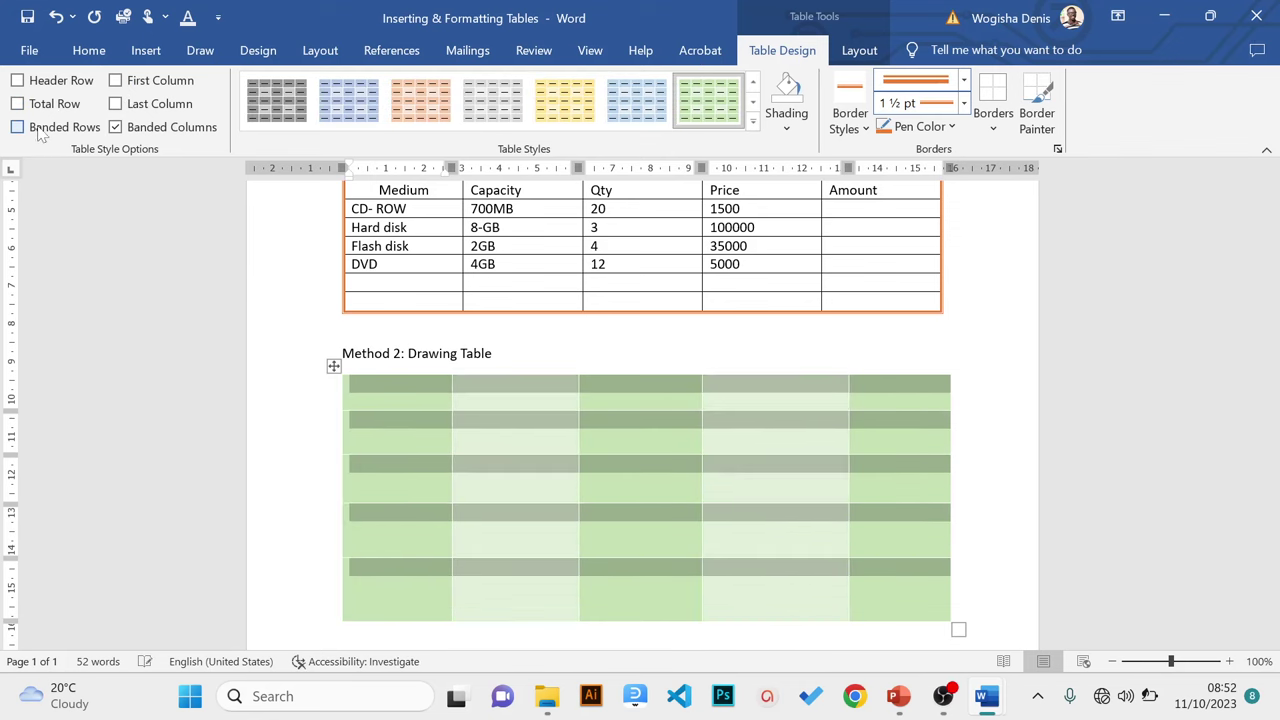
{"action": "left_click", "coordinate": [40, 135]}
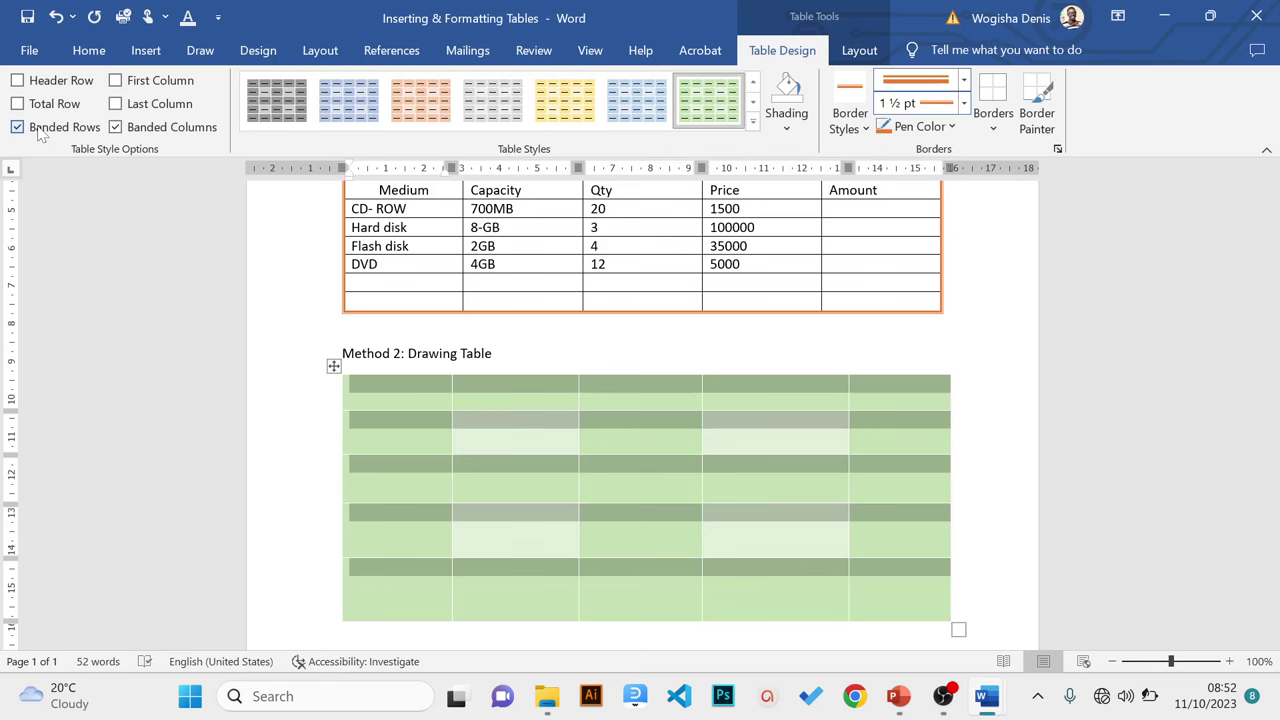
{"action": "left_click", "coordinate": [134, 133]}
- Widen the third column of the first table under Method 1 to about twice its width
{"action": "left_click_drag", "start_coordinate": [1268, 335], "coordinate": [1258, 285]}
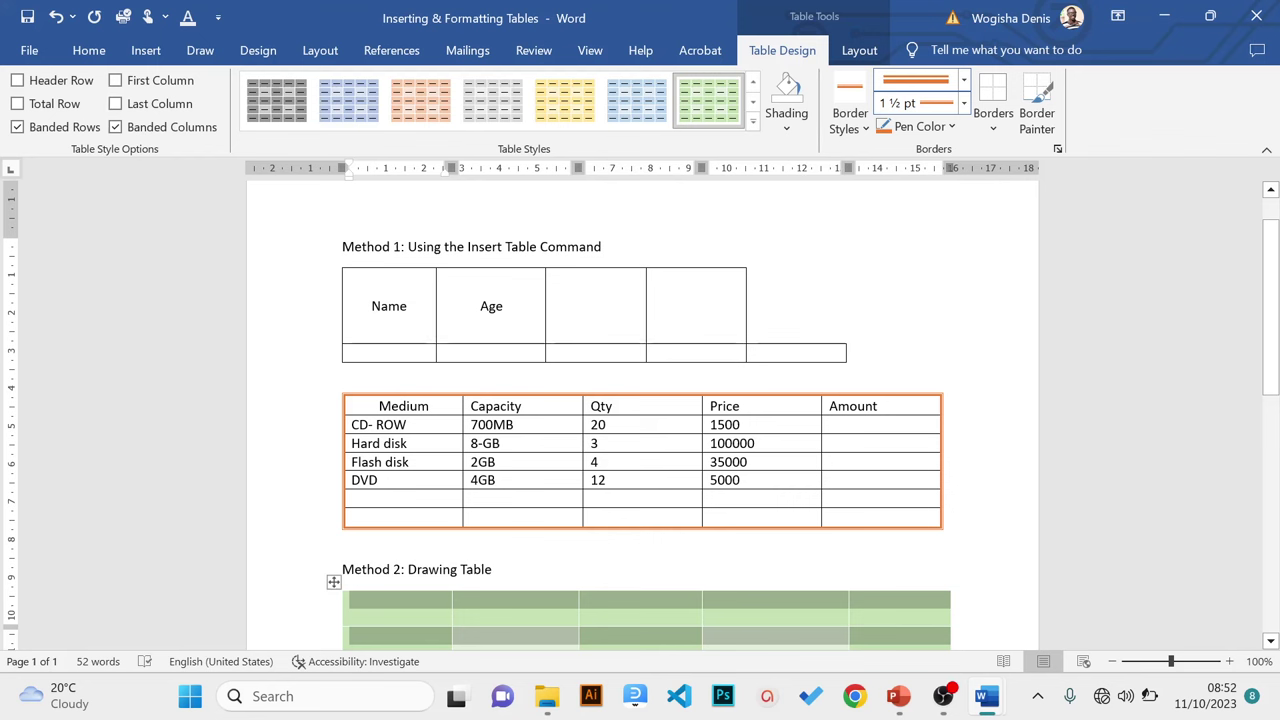
{"action": "left_click_drag", "start_coordinate": [645, 168], "coordinate": [748, 152]}
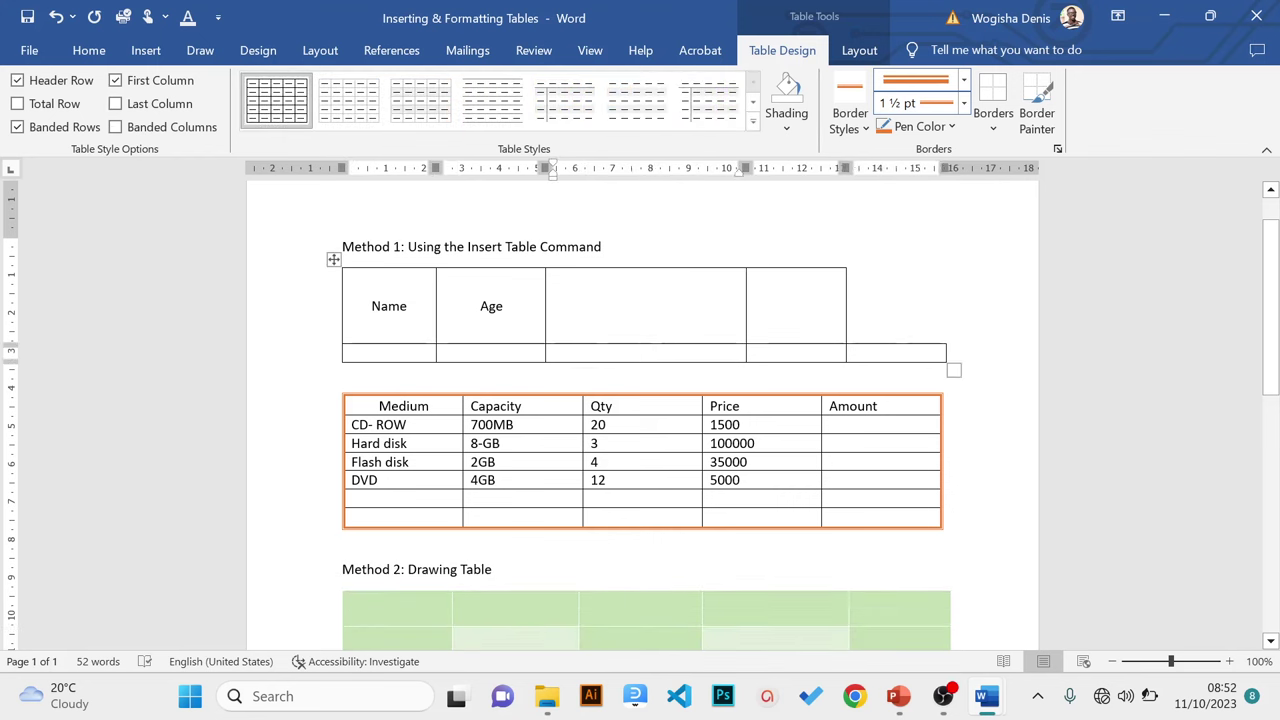
- Switch to the PowerPoint presentation to review the Advanced Table Formatting slide as a slide show, and return to the Word document
{"action": "left_click_drag", "start_coordinate": [1277, 290], "coordinate": [1277, 449]}
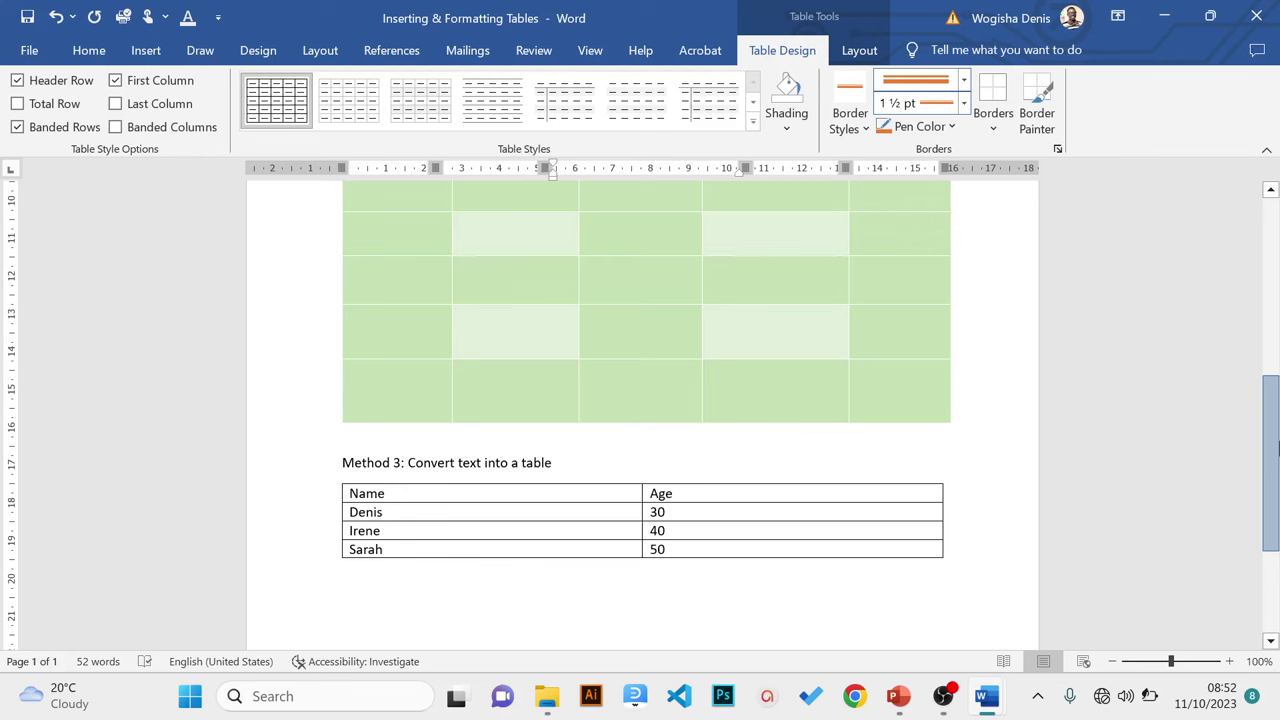
{"action": "key", "text": "alt+Tab"}
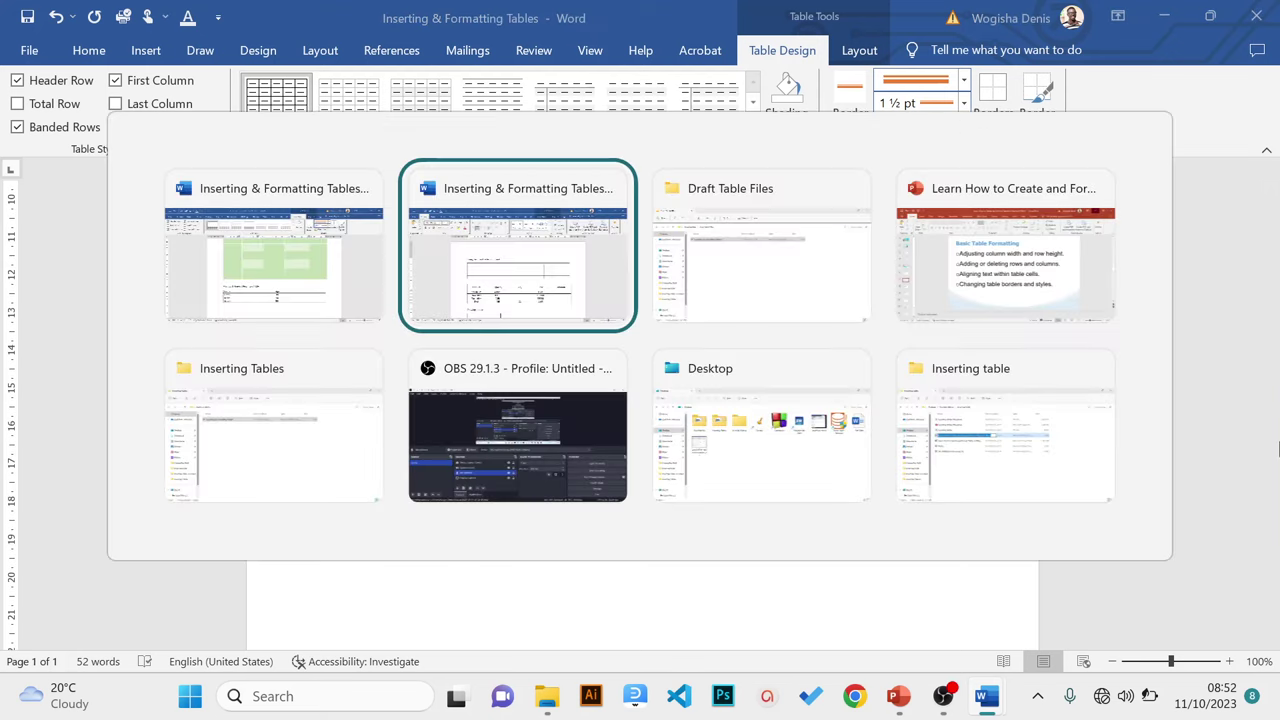
{"action": "key", "text": "alt+Tab"}
{"action": "key", "text": "alt+Tab"}
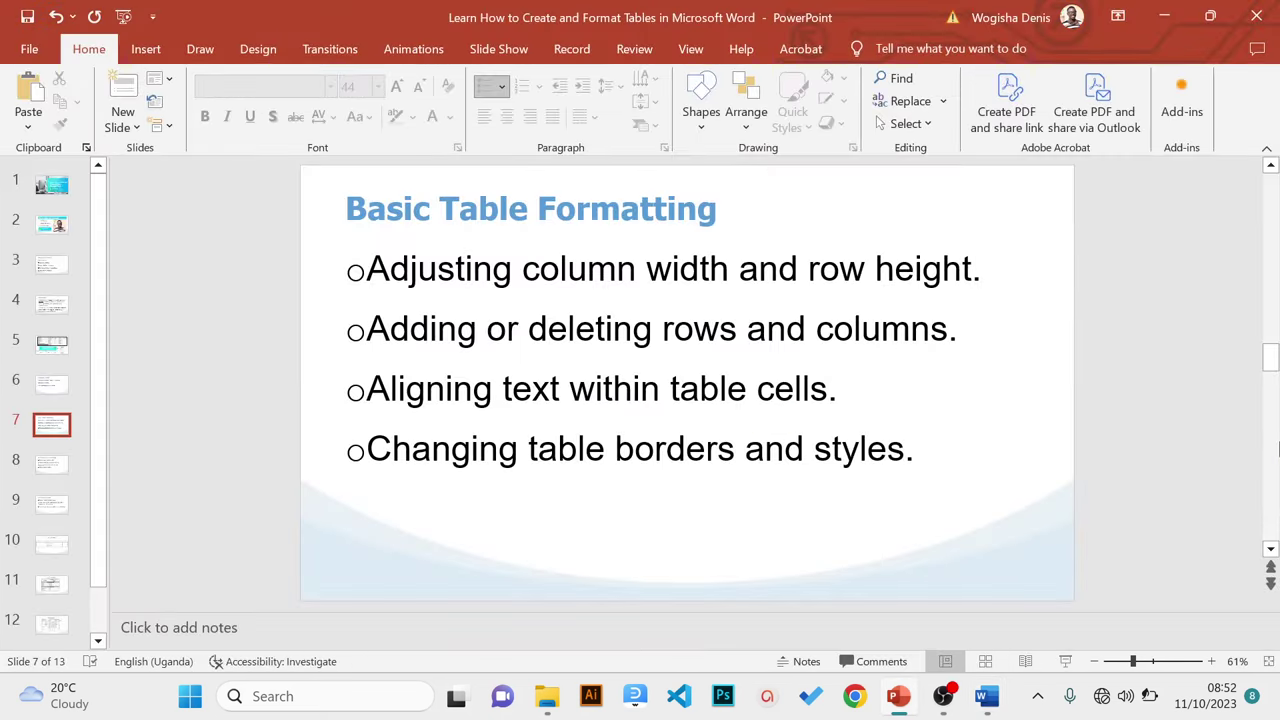
{"action": "left_click", "coordinate": [1066, 661]}
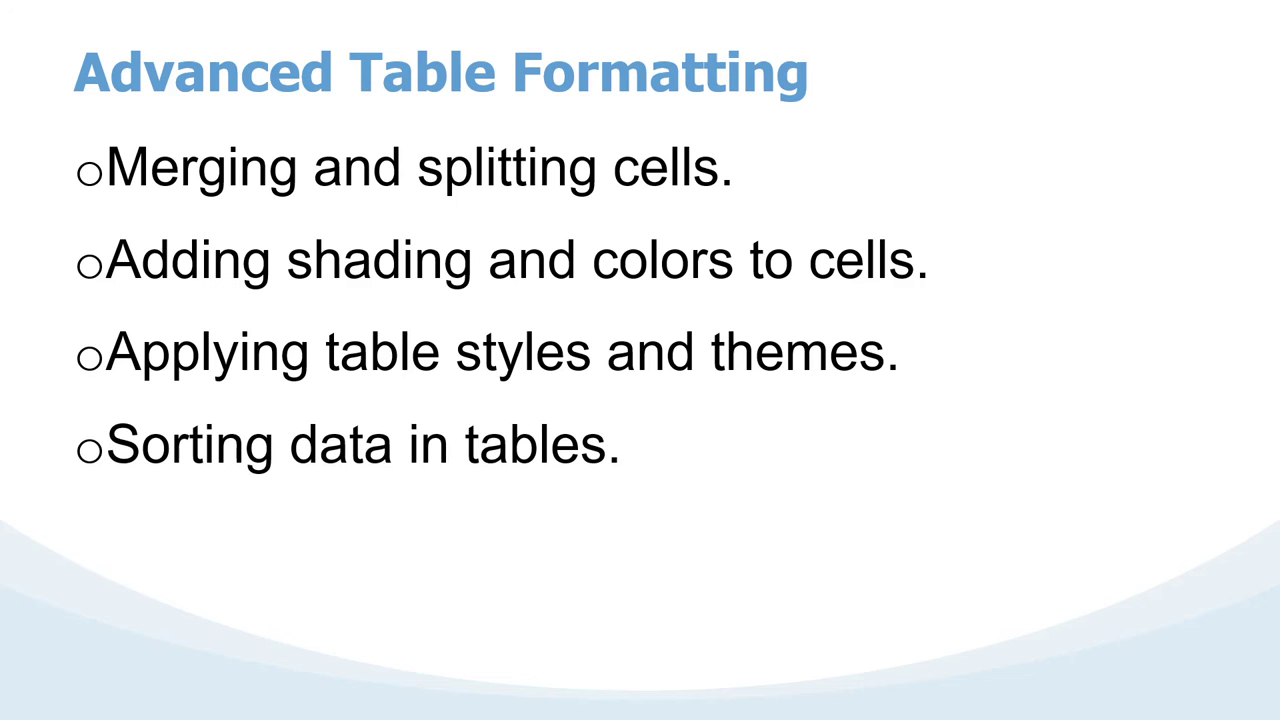
{"action": "key", "text": "Escape"}
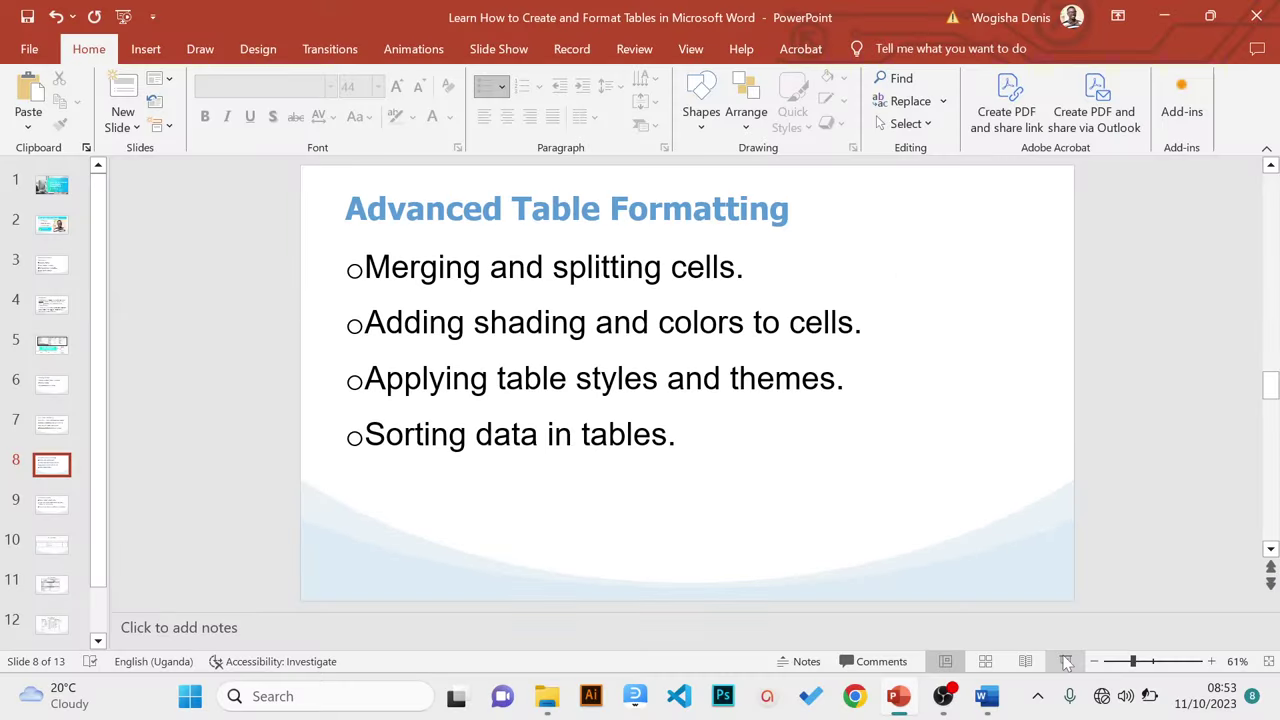
{"action": "key", "text": "alt+Tab"}
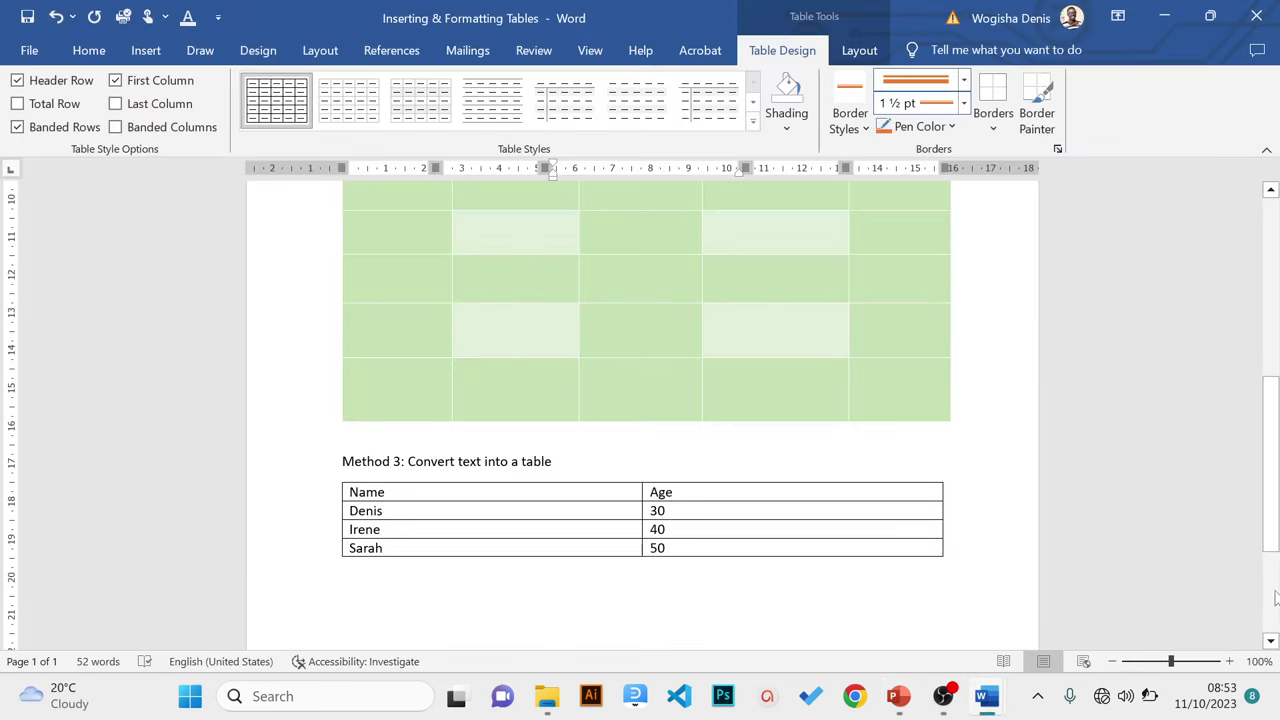
- Add four empty rows at the end of the first table under Method 1
{"action": "scroll", "coordinate": [1255, 548], "scroll_direction": "down", "scroll_amount": 4}
{"action": "scroll", "coordinate": [1216, 329], "scroll_direction": "up", "scroll_amount": 12}
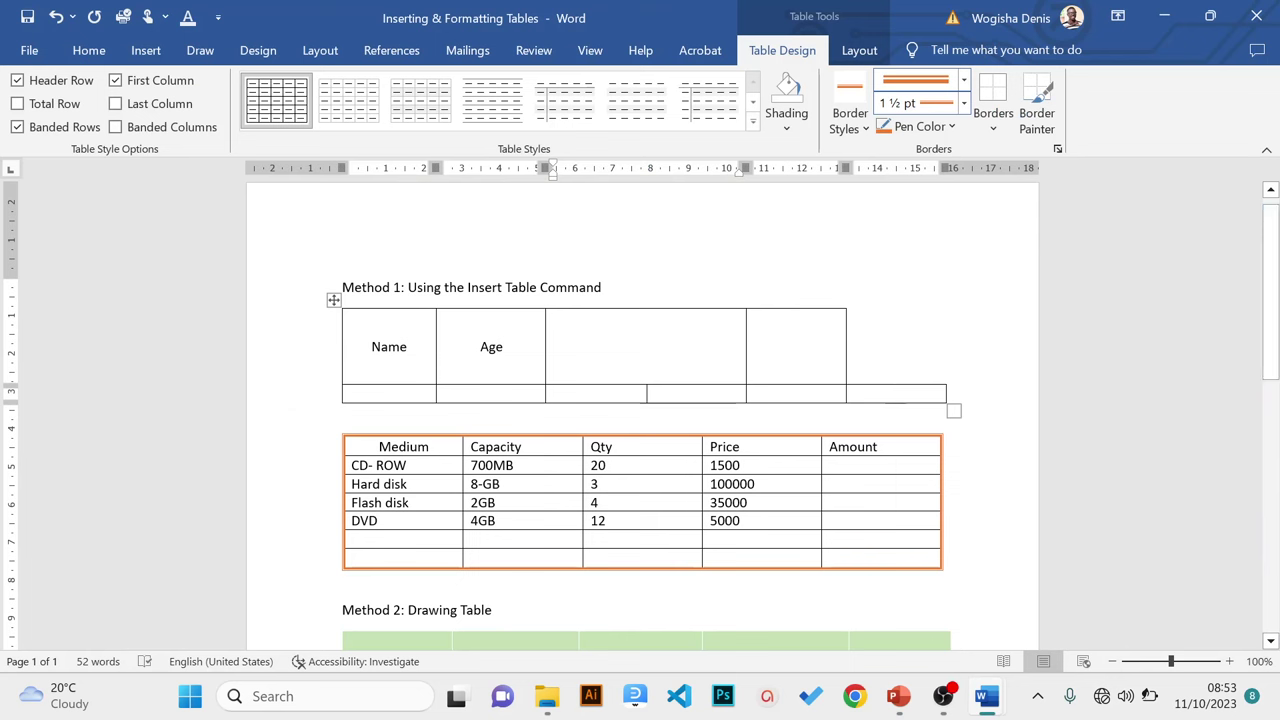
{"action": "left_click", "coordinate": [855, 393]}
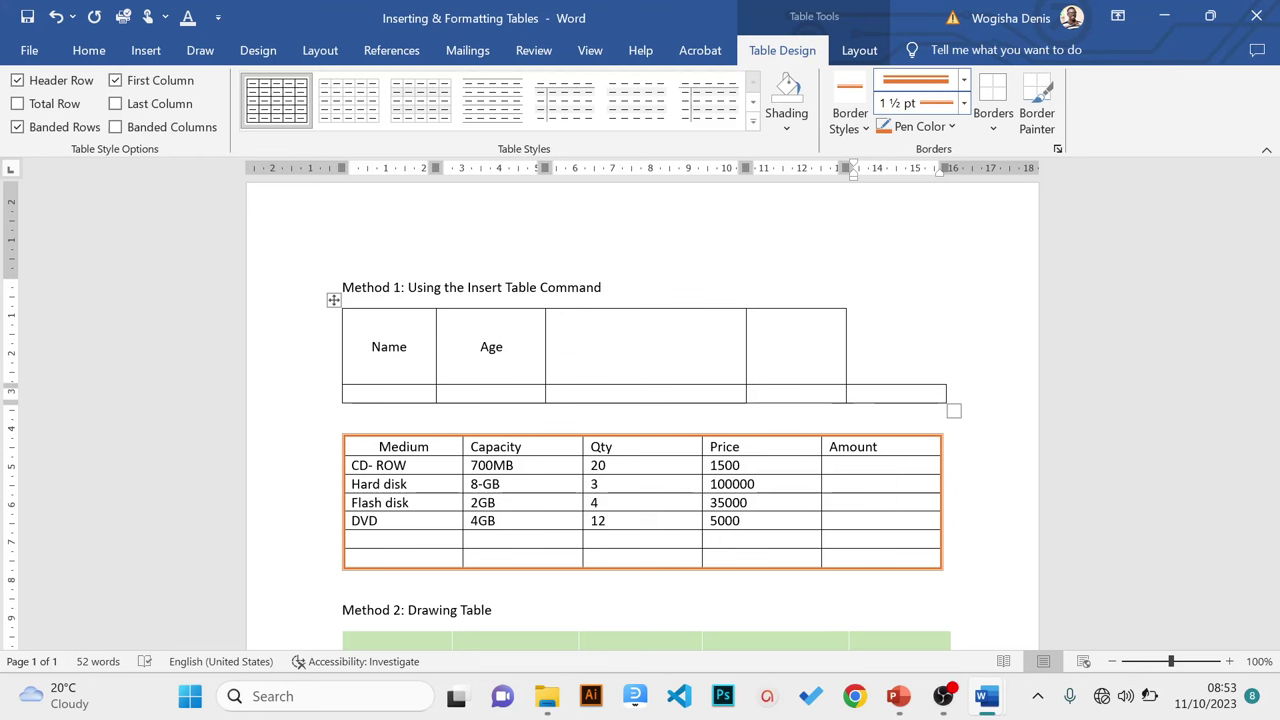
{"action": "key", "text": "Tab"}
{"action": "key", "text": "Tab"}
{"action": "key", "text": "Tab"}
{"action": "key", "text": "Tab"}
{"action": "key", "text": "Tab"}
{"action": "key", "text": "Tab"}
{"action": "key", "text": "Tab"}
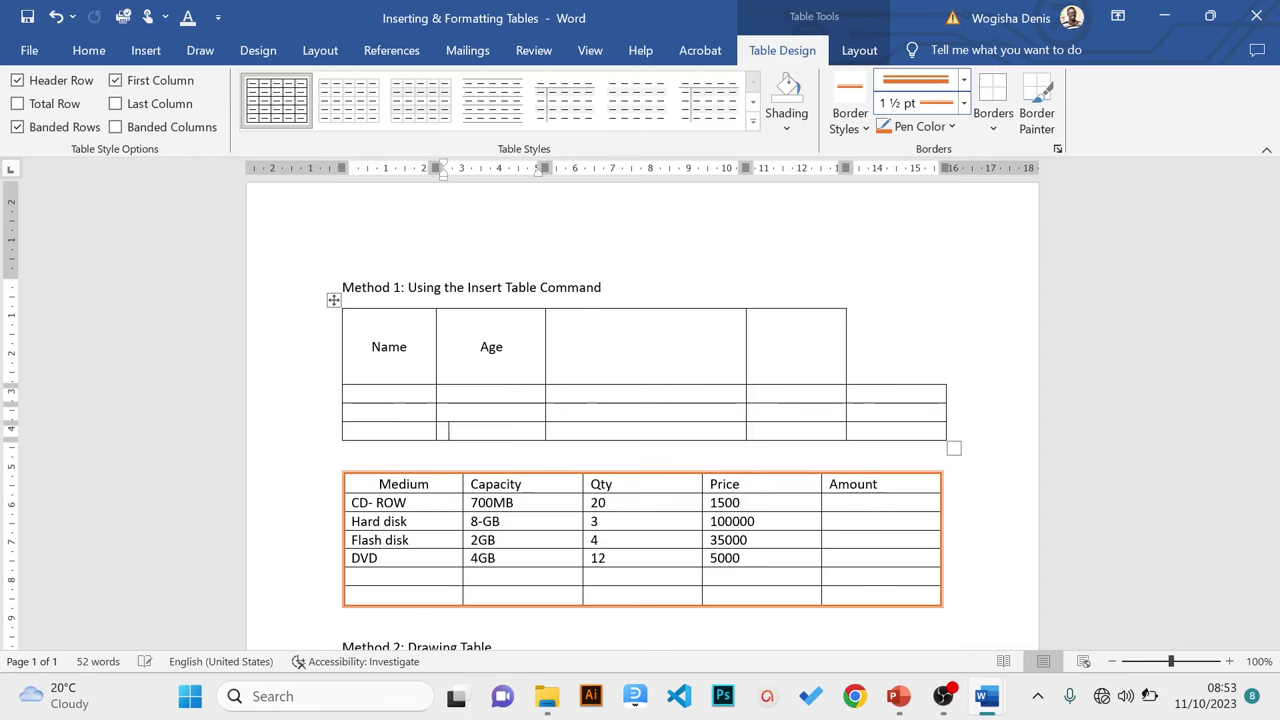
{"action": "key", "text": "Tab"}
{"action": "key", "text": "Tab"}
{"action": "key", "text": "Tab"}
{"action": "key", "text": "Tab"}
{"action": "key", "text": "Tab"}
{"action": "key", "text": "Tab"}
{"action": "key", "text": "Tab"}
{"action": "key", "text": "Tab"}
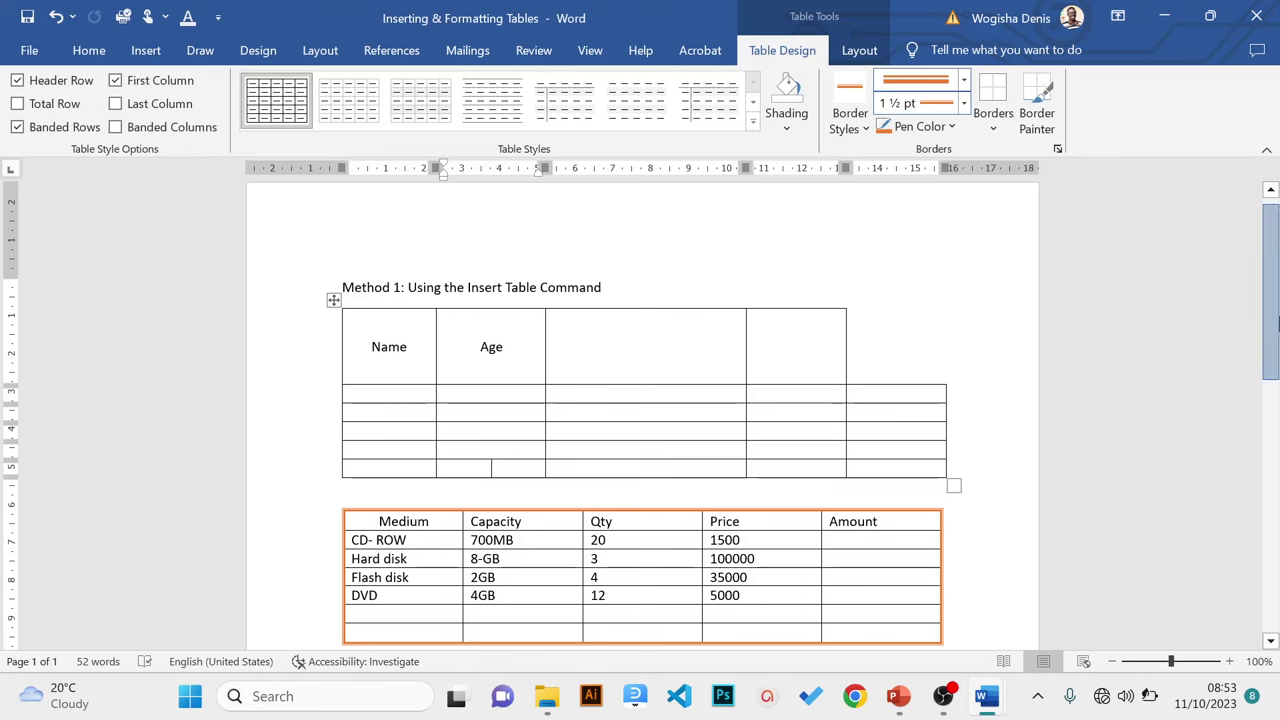
- Merge all the cells of the fourth column in the first Method 1 table into one cell
{"action": "scroll", "coordinate": [1278, 323], "scroll_direction": "down", "scroll_amount": 1}
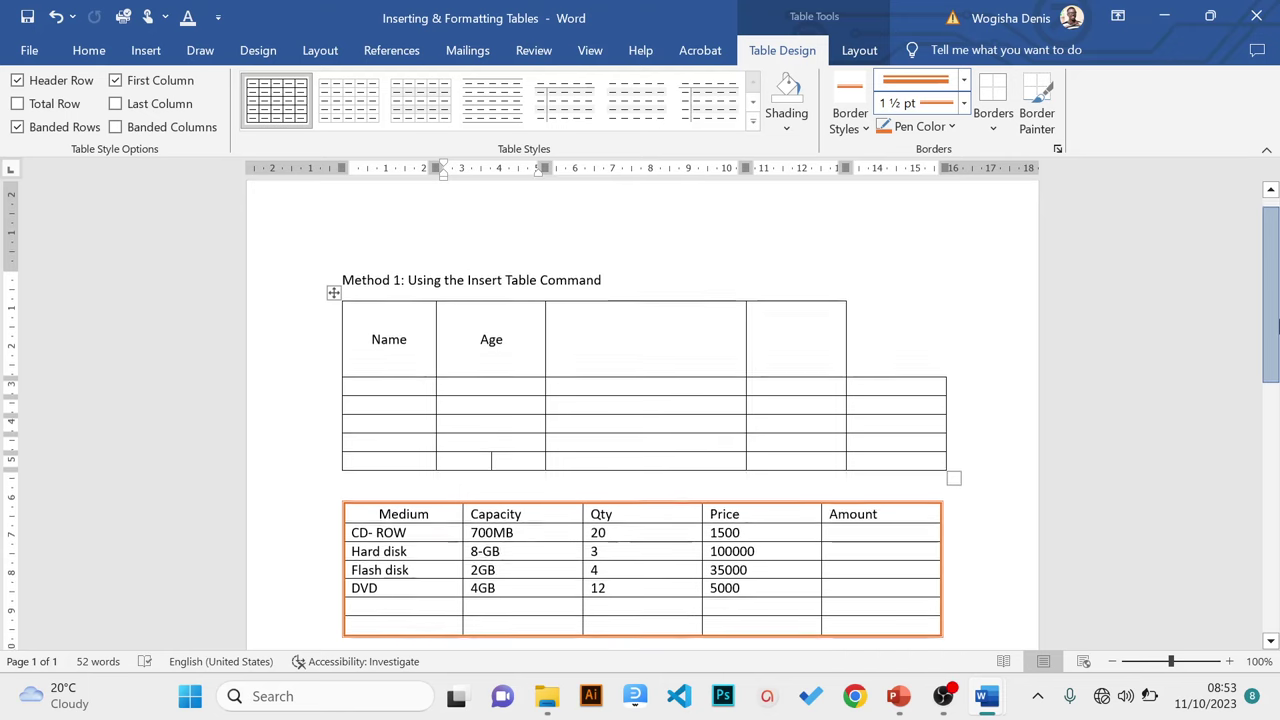
{"action": "scroll", "coordinate": [1278, 323], "scroll_direction": "down", "scroll_amount": 1}
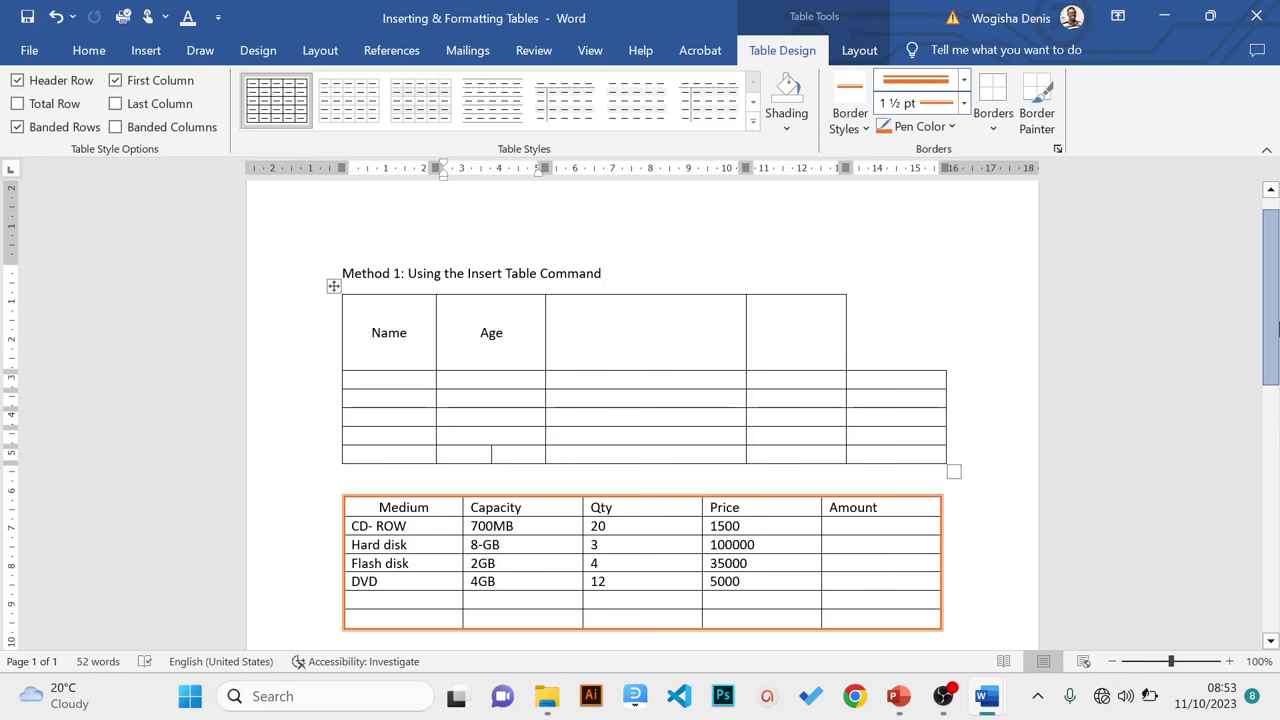
{"action": "scroll", "coordinate": [1278, 328], "scroll_direction": "down", "scroll_amount": 2}
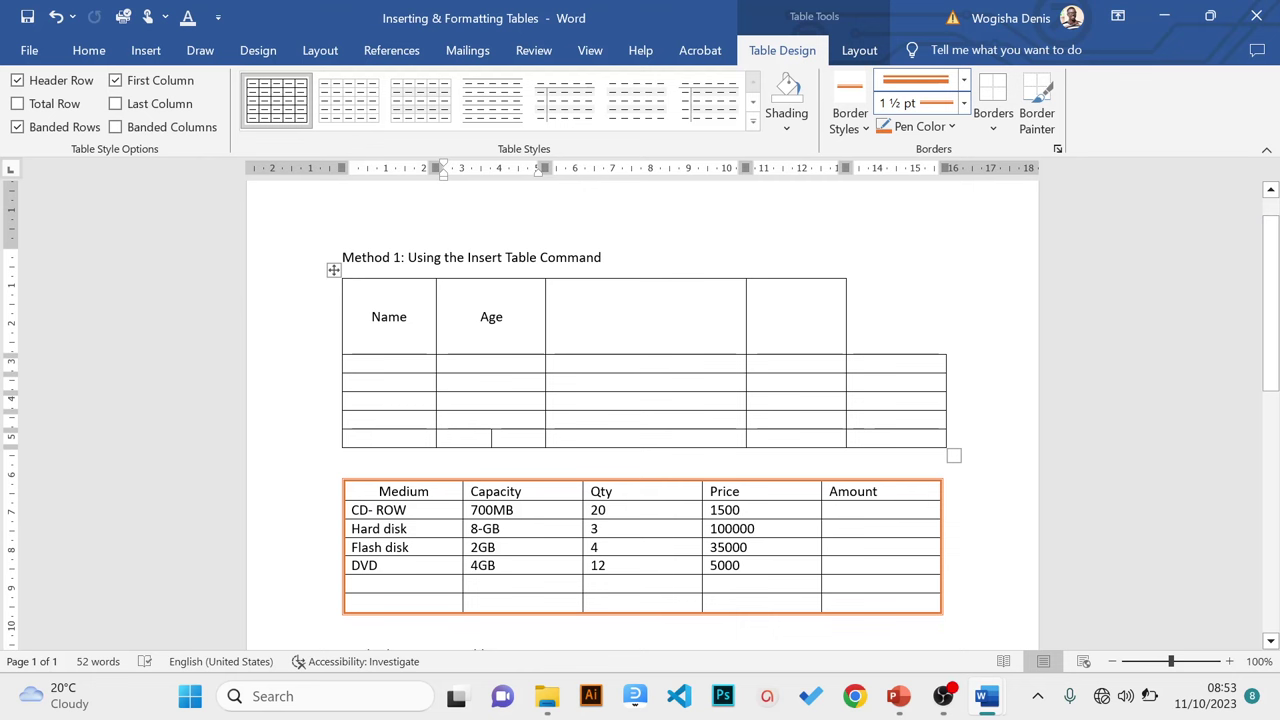
{"action": "left_click_drag", "start_coordinate": [797, 317], "coordinate": [797, 438]}
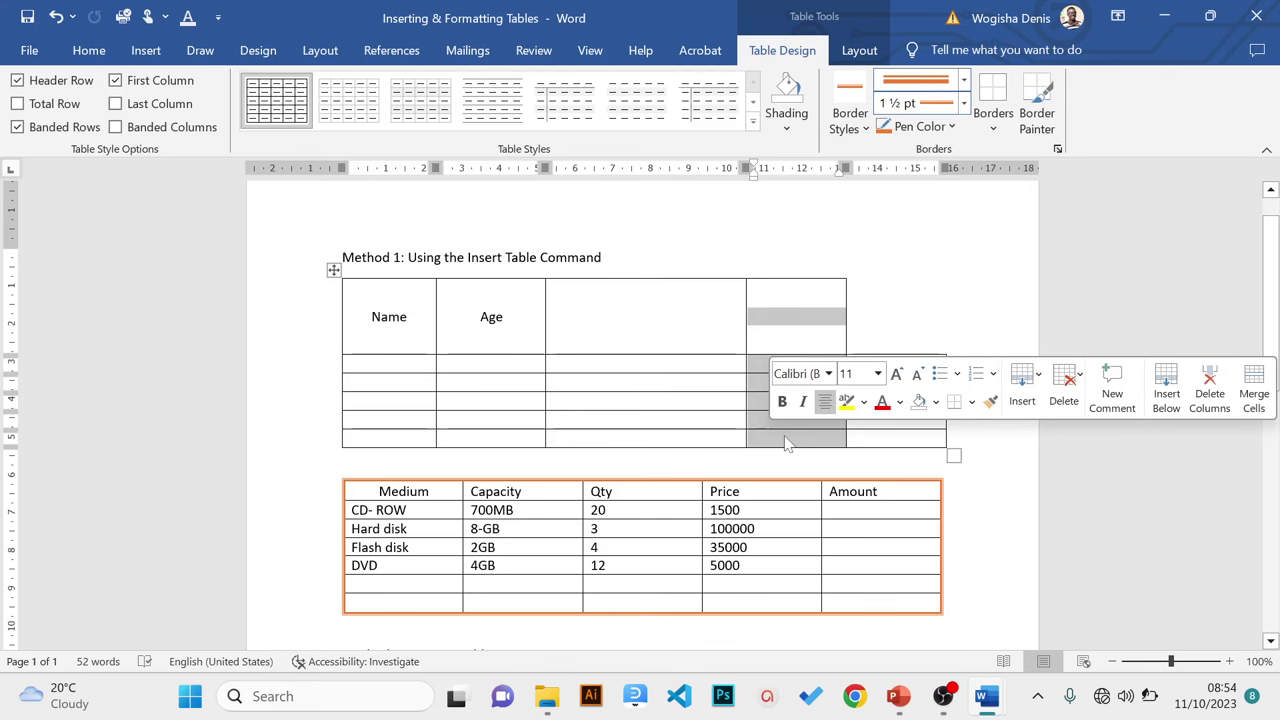
{"action": "left_click", "coordinate": [862, 51]}
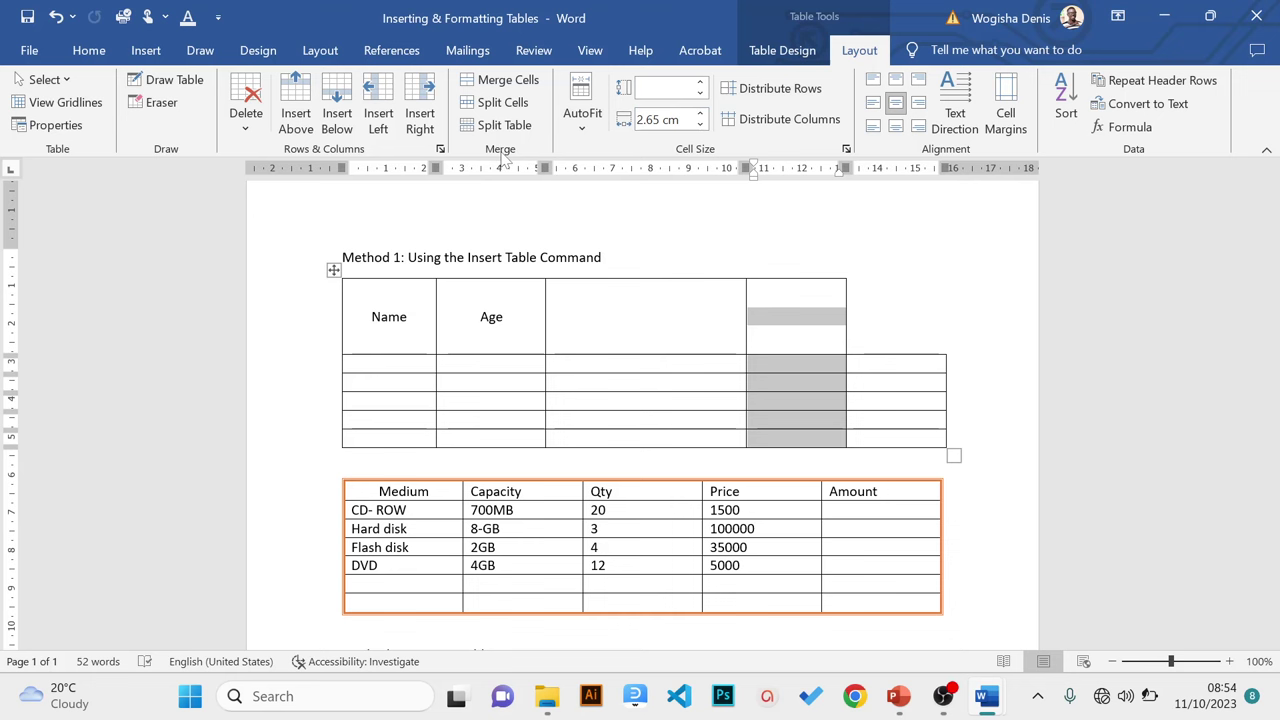
{"action": "left_click", "coordinate": [499, 80]}
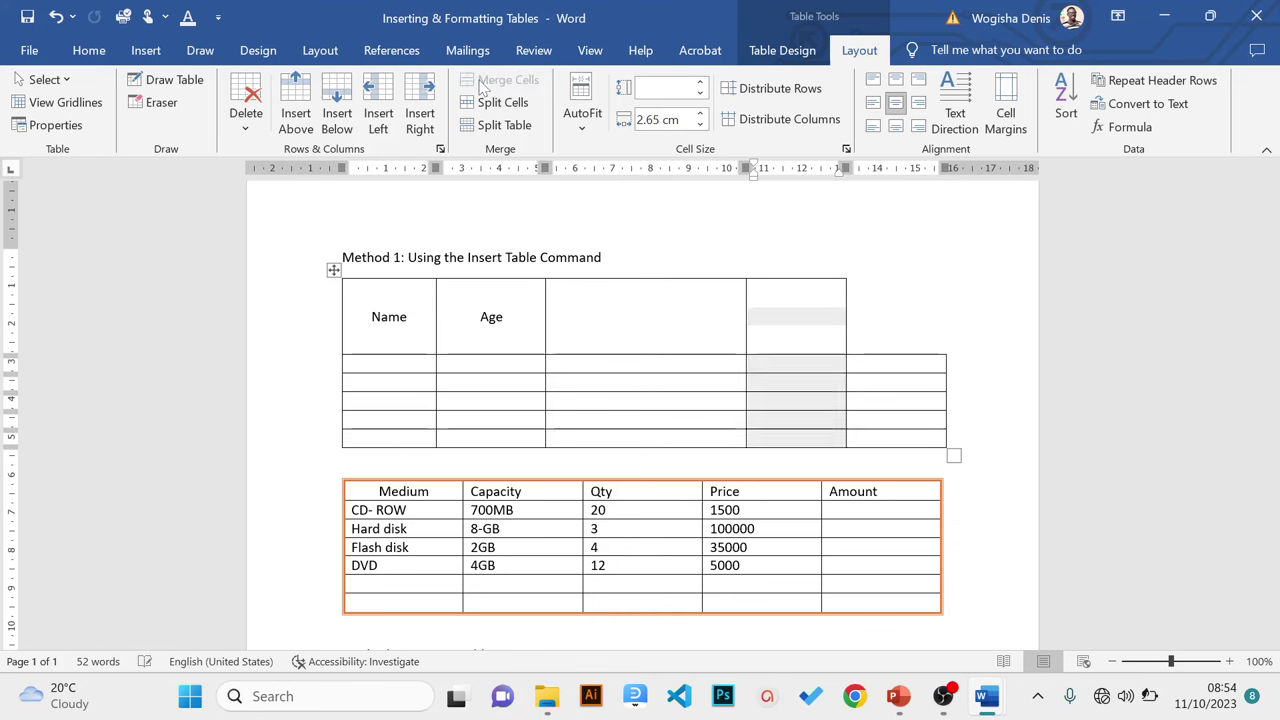
{"action": "left_click", "coordinate": [797, 363]}
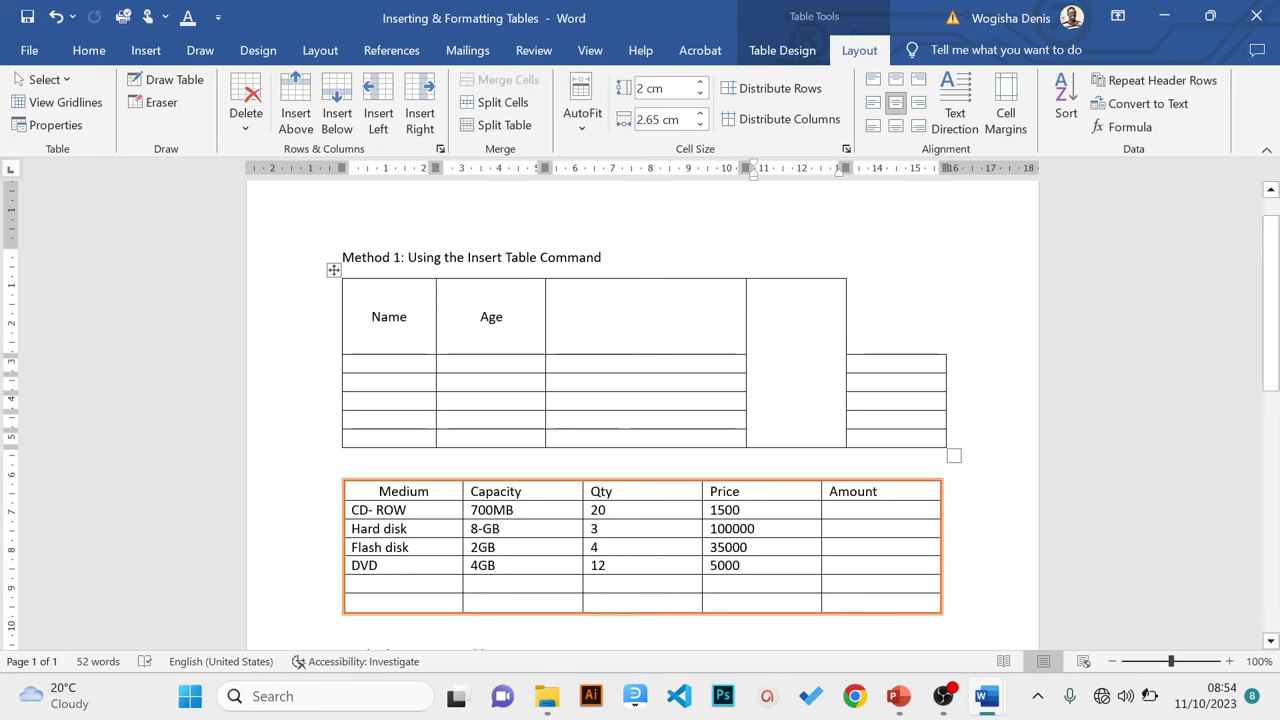
- Merge the first three cells of the last row in the first Method 1 table
{"action": "left_click_drag", "start_coordinate": [352, 438], "coordinate": [595, 446]}
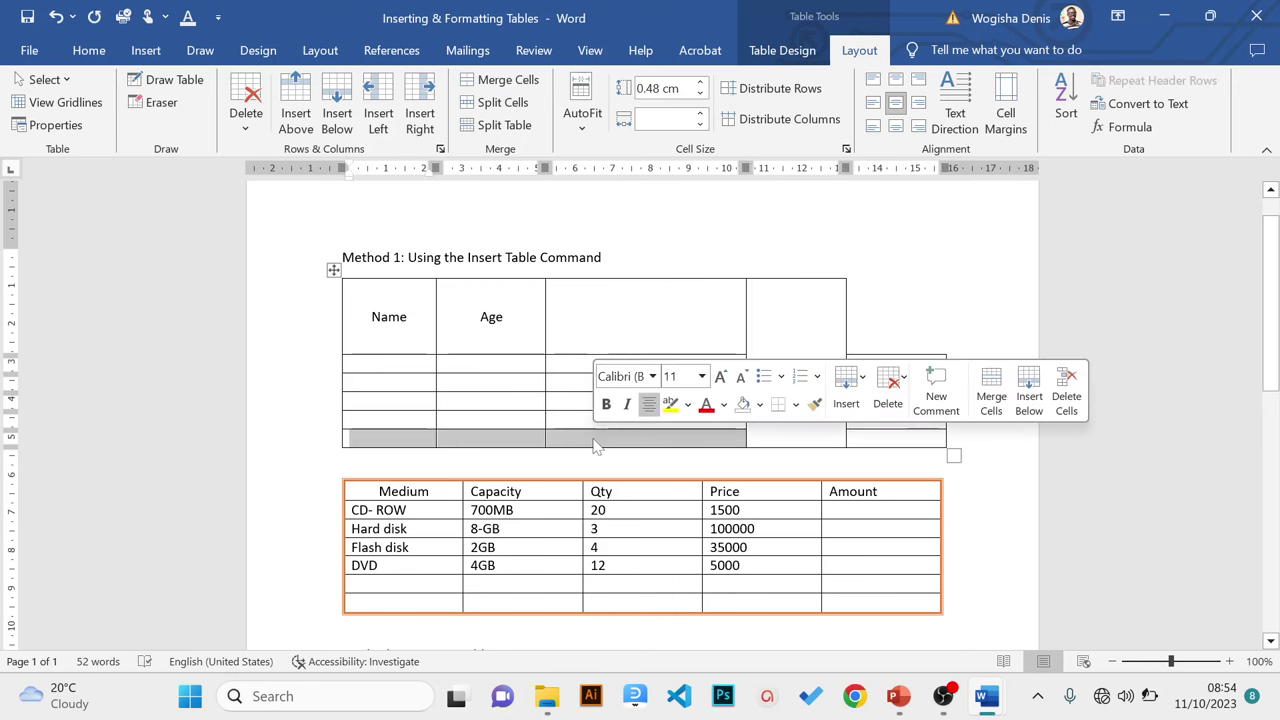
{"action": "right_click", "coordinate": [595, 446]}
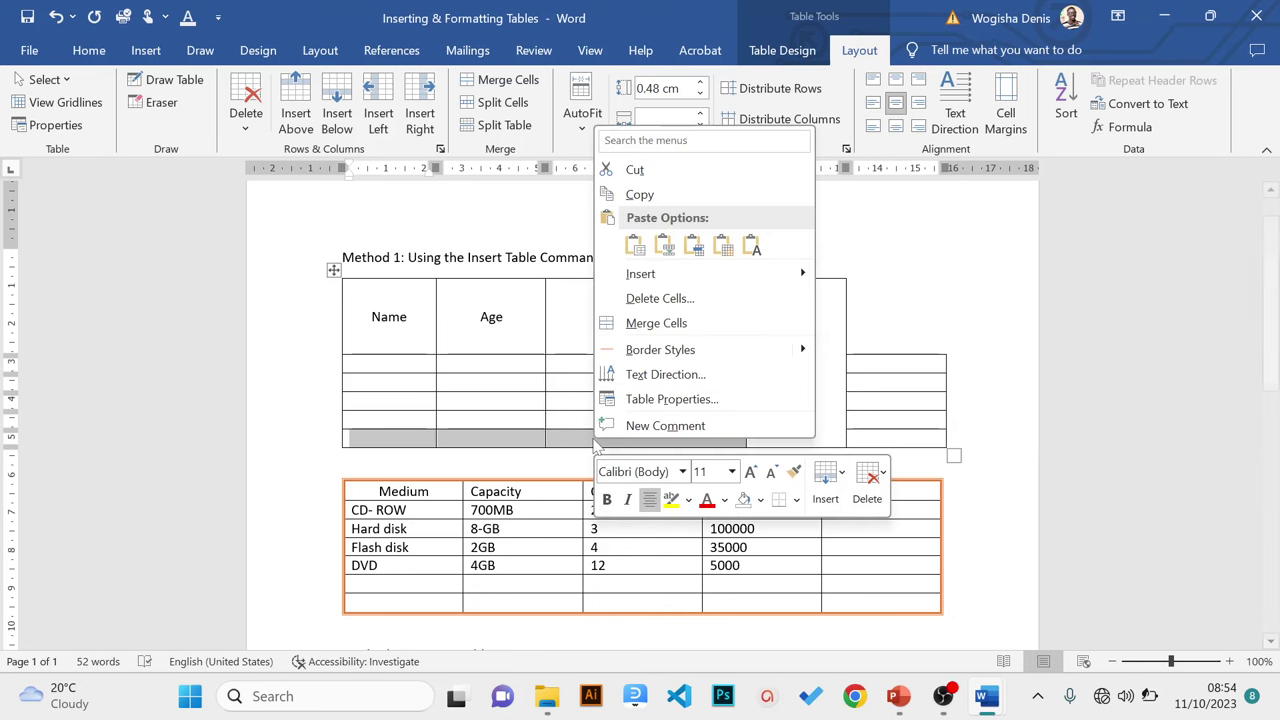
{"action": "left_click", "coordinate": [660, 324]}
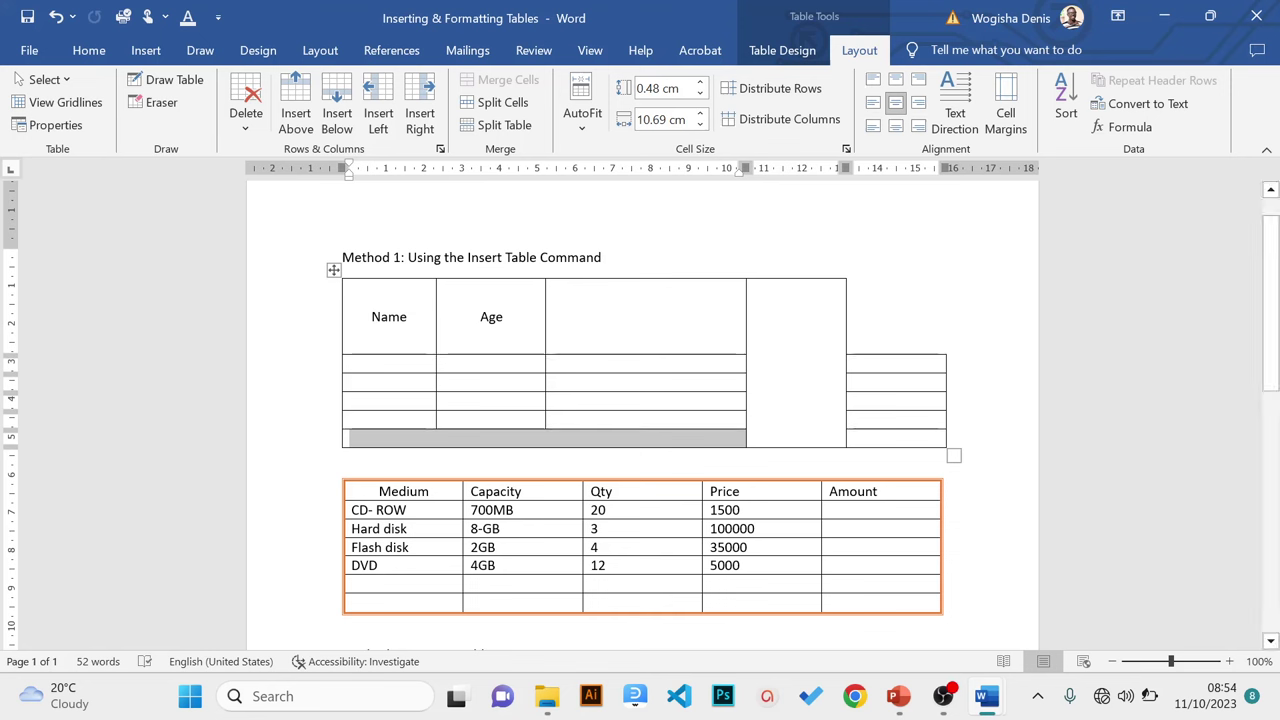
- Split the empty header cell beside Age in the first Method 1 table into 3 columns and 1 row
{"action": "left_click", "coordinate": [647, 316]}
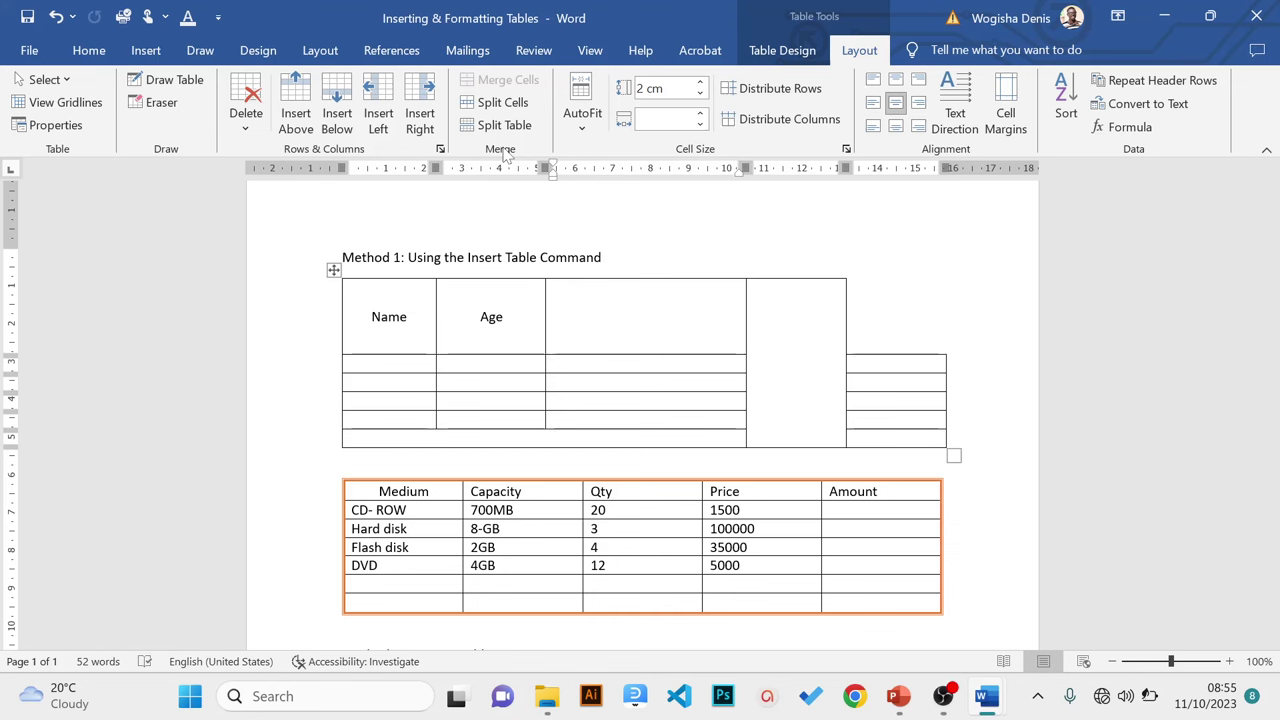
{"action": "left_click", "coordinate": [505, 106]}
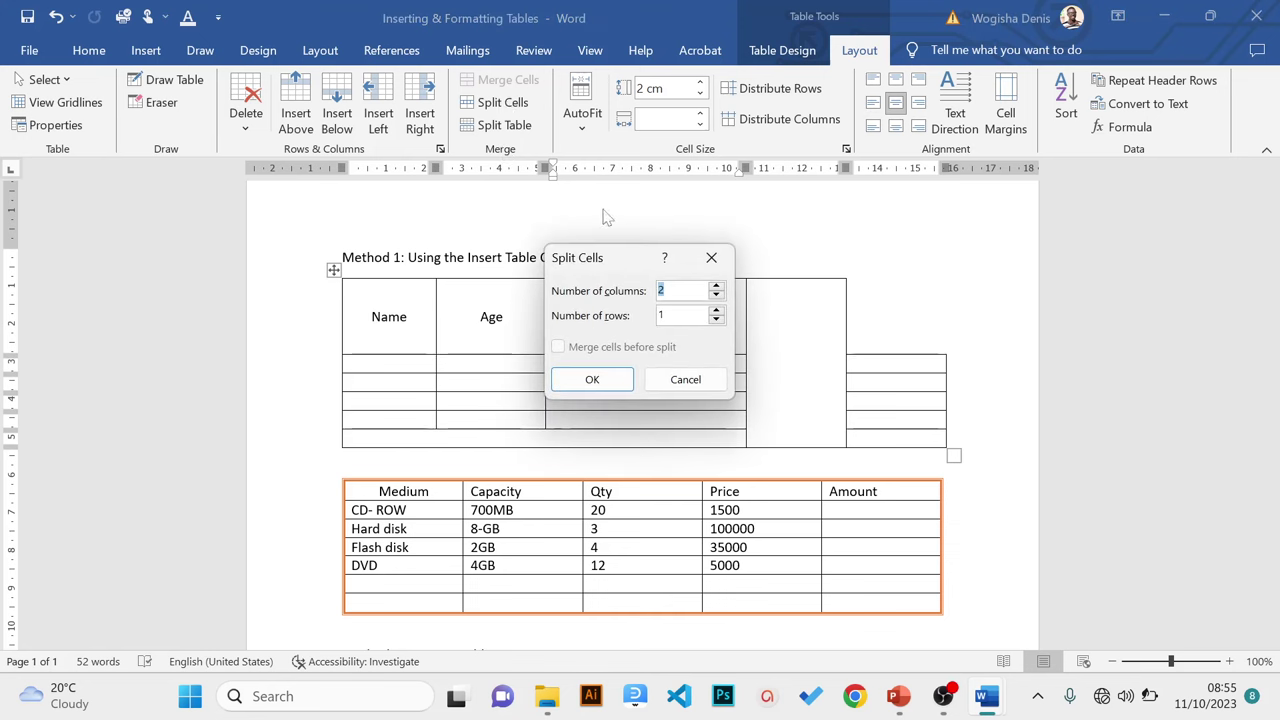
{"action": "left_click_drag", "start_coordinate": [607, 262], "coordinate": [577, 296]}
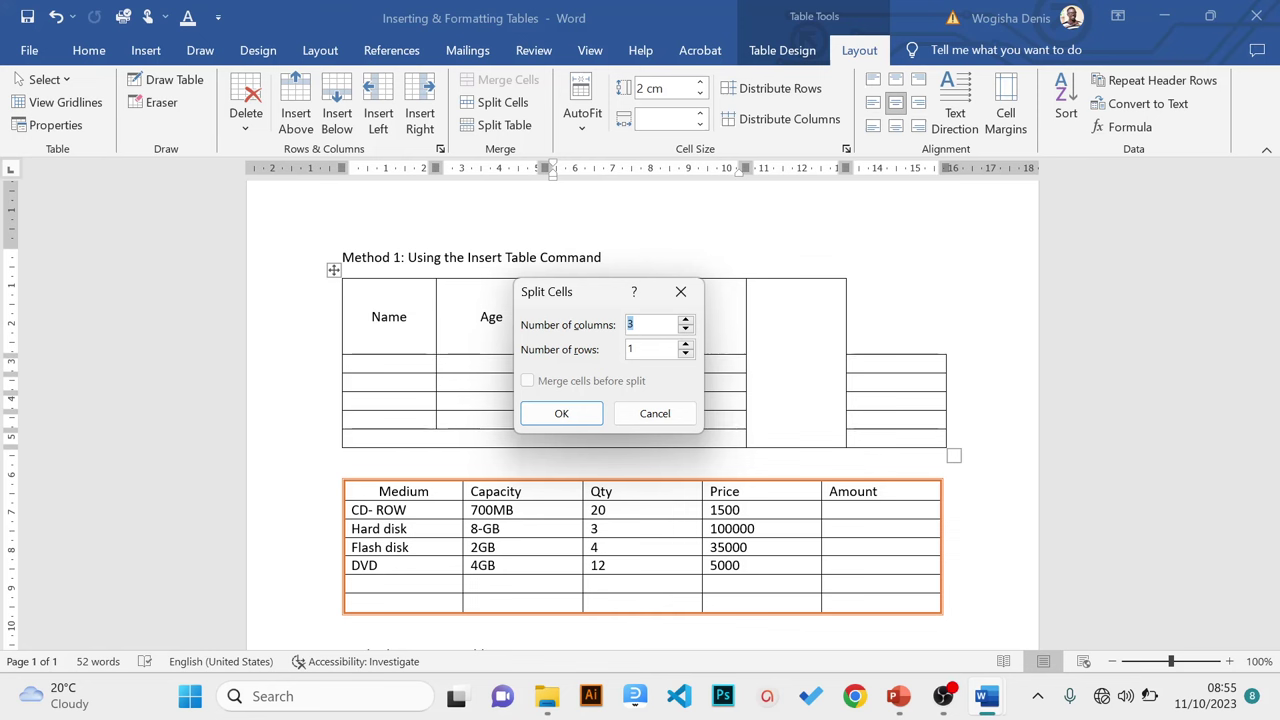
{"action": "left_click", "coordinate": [556, 422]}
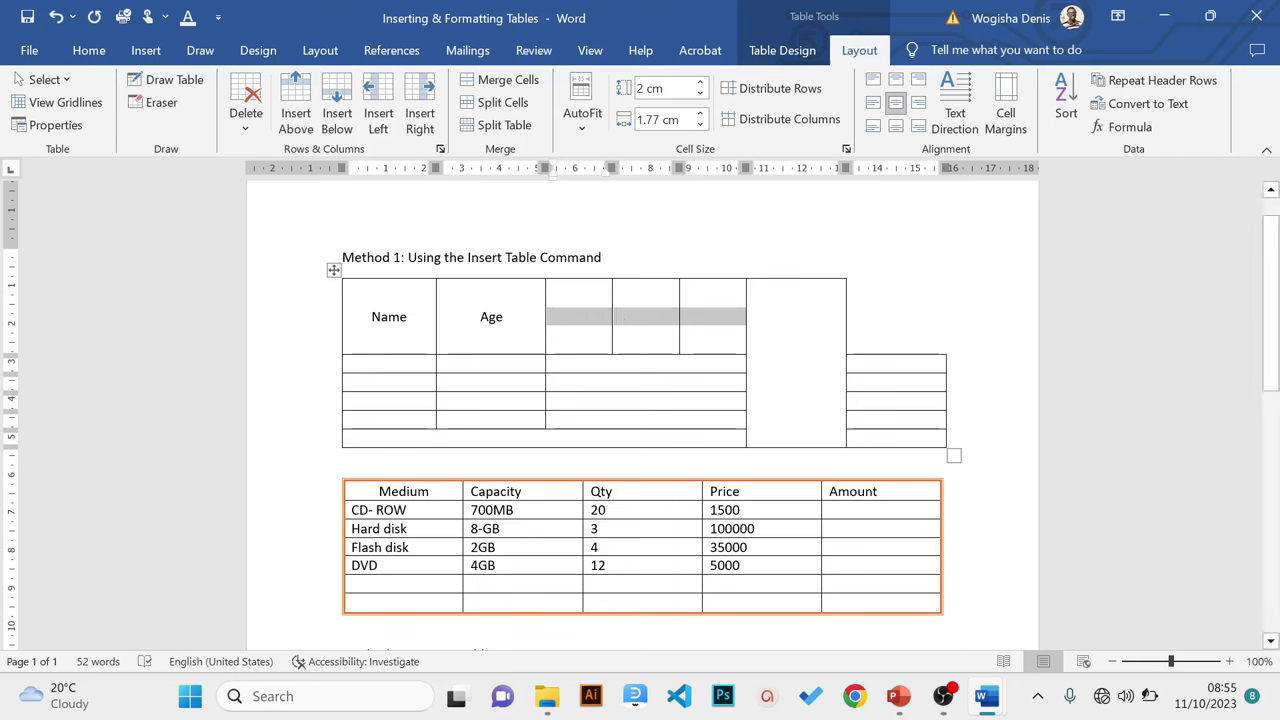
- Split the second row's last cell in the first Method 1 table into 2 columns and 1 row
{"action": "left_click", "coordinate": [853, 363]}
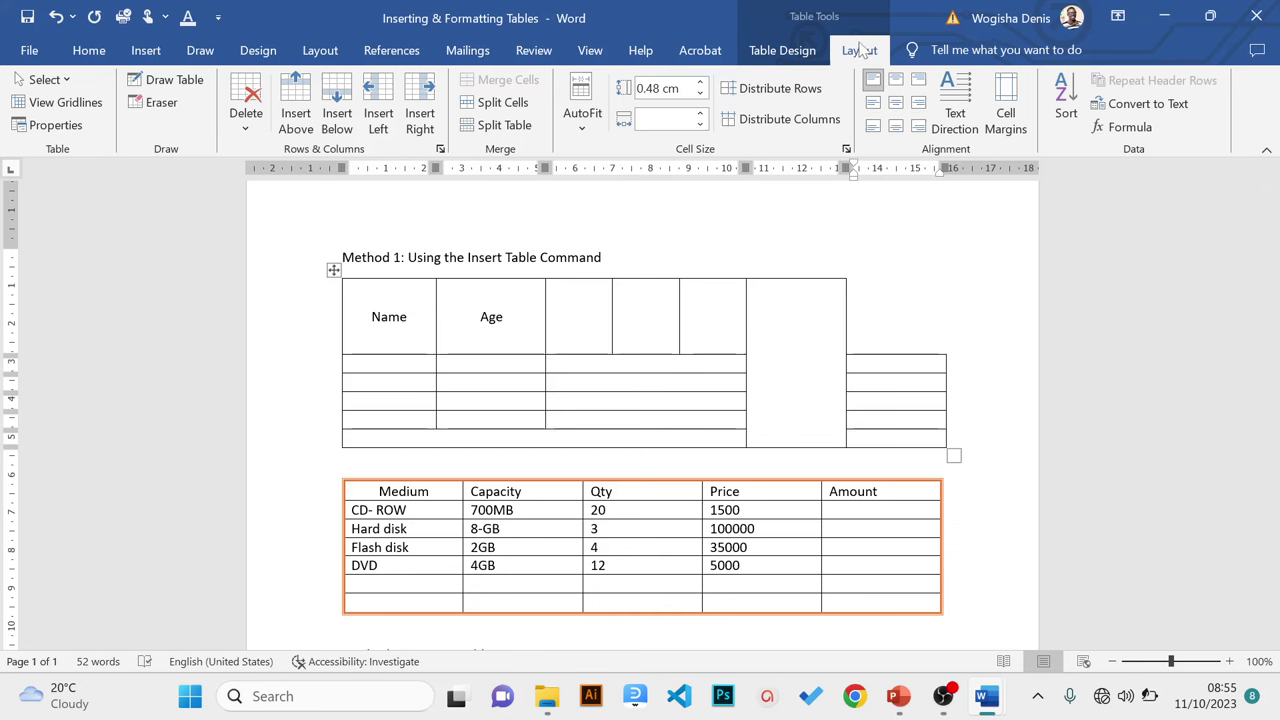
{"action": "left_click", "coordinate": [503, 101]}
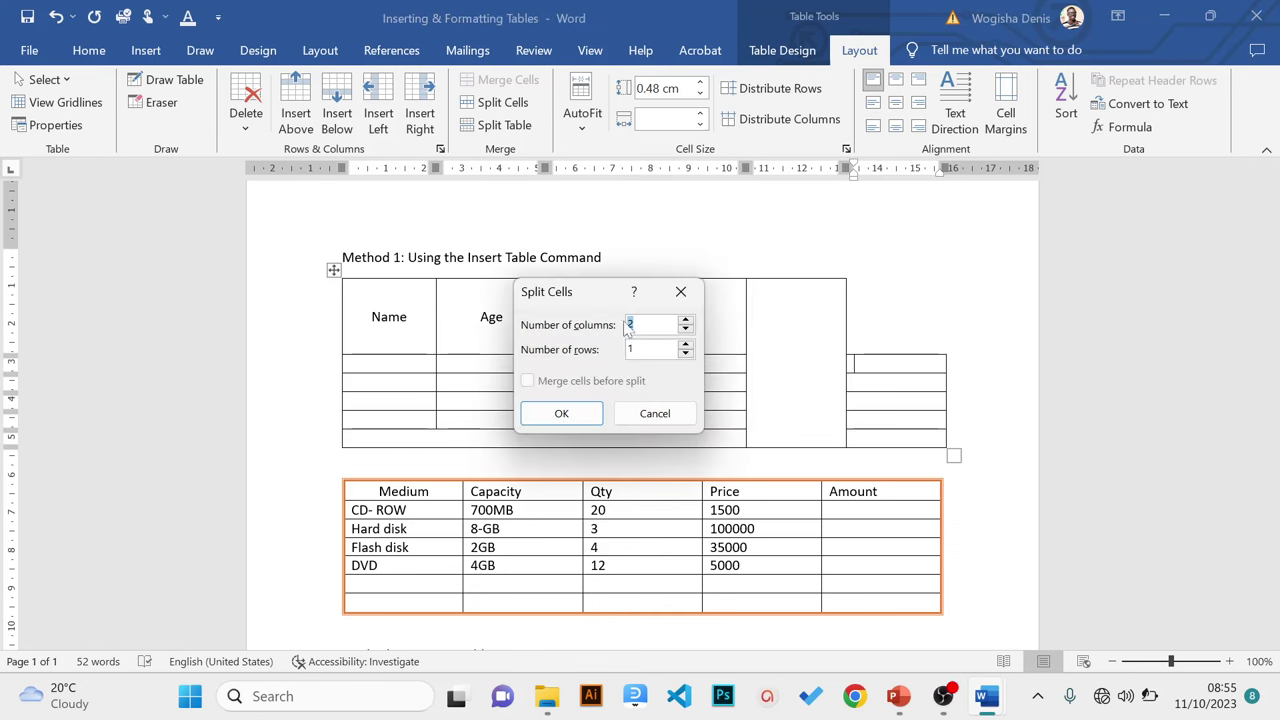
{"action": "left_click", "coordinate": [632, 324]}
{"action": "left_click", "coordinate": [578, 422]}
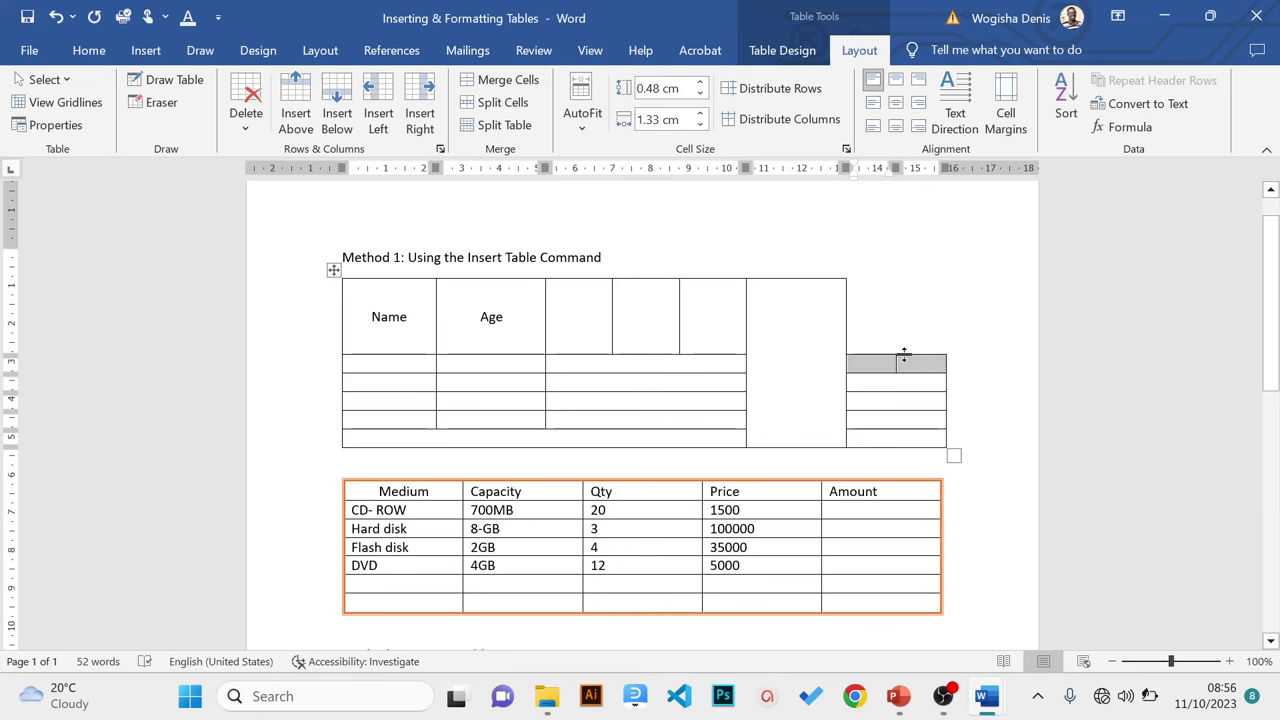
- Split the narrow empty header cell directly beside Age into 1 column and 3 rows
{"action": "left_click", "coordinate": [580, 316]}
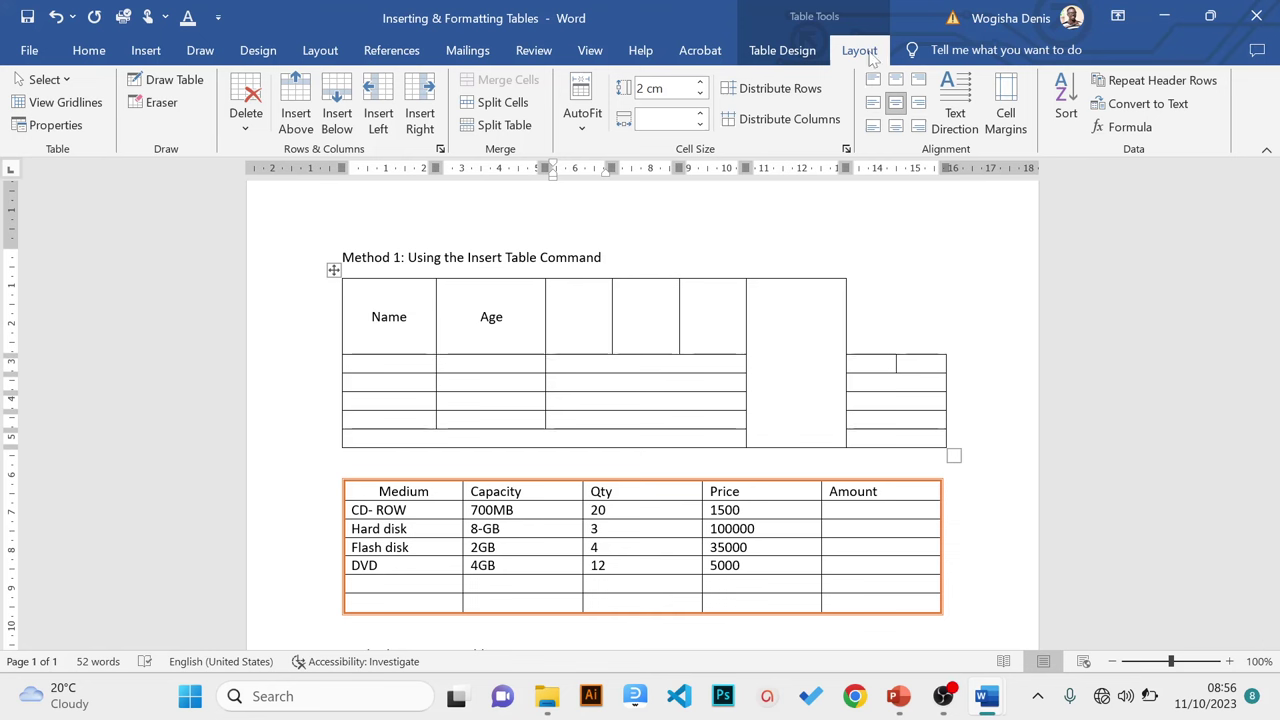
{"action": "left_click", "coordinate": [490, 104]}
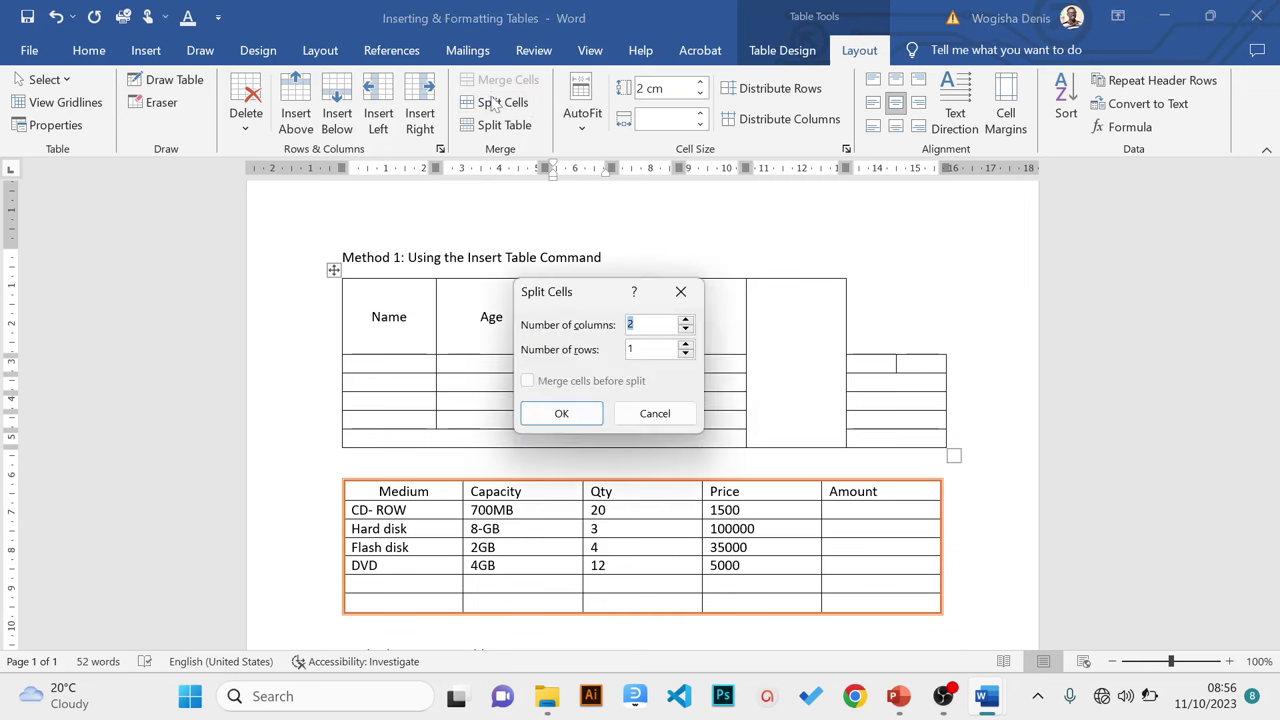
{"action": "left_click", "coordinate": [688, 331]}
{"action": "left_click", "coordinate": [686, 345]}
{"action": "left_click", "coordinate": [561, 413]}
{"action": "left_click", "coordinate": [600, 330]}
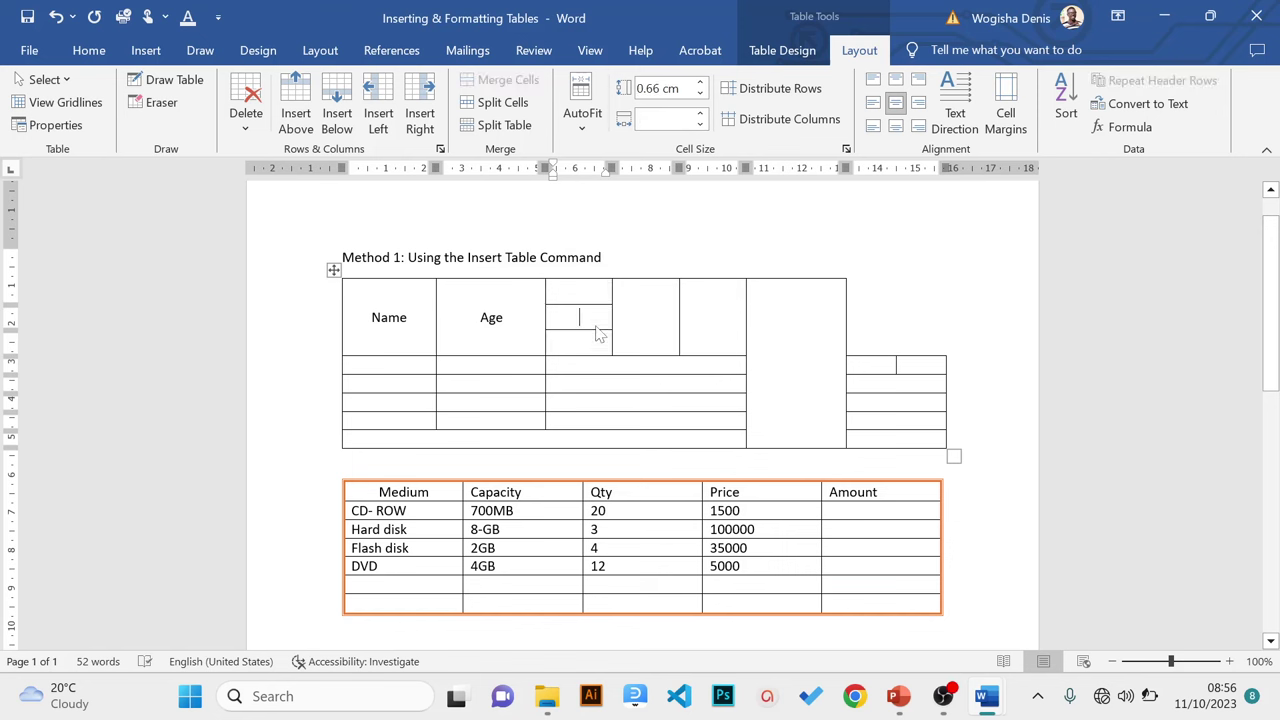
{"action": "left_click", "coordinate": [580, 291]}
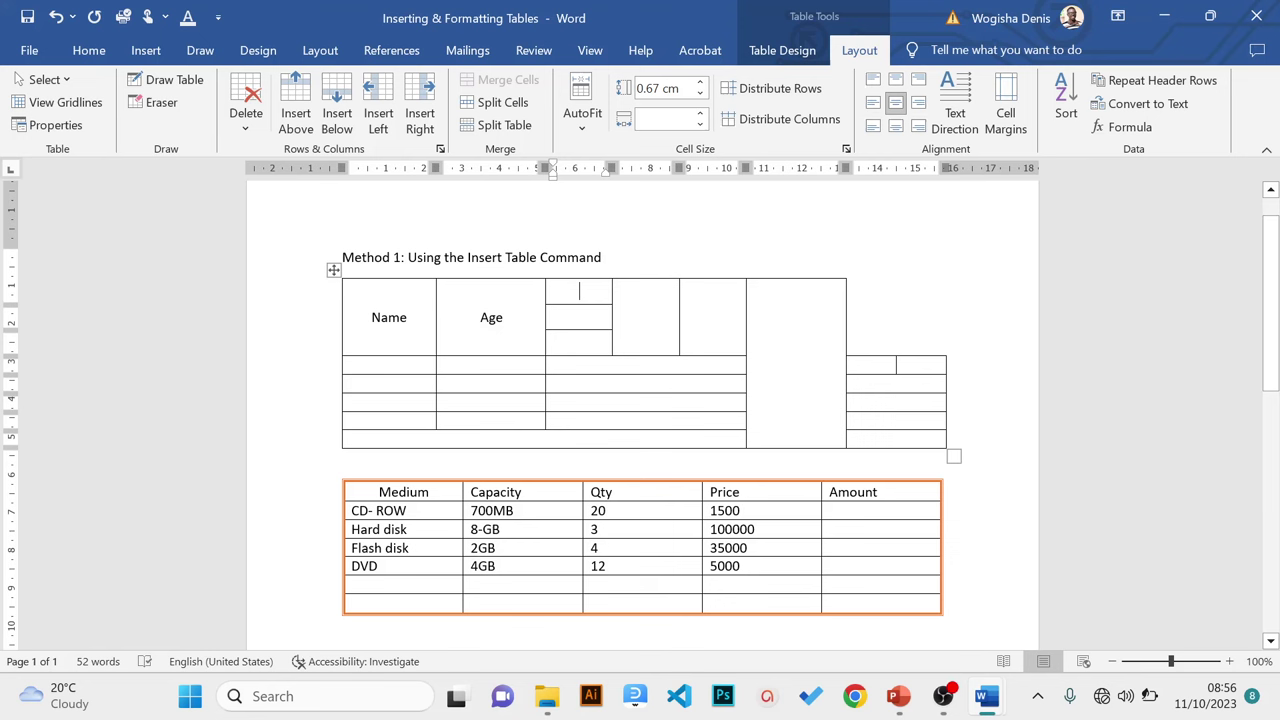
- Open the Borders and Shading settings for the tall merged cell of the first table and show the shading options
{"action": "left_click", "coordinate": [797, 364]}
{"action": "left_click", "coordinate": [772, 52]}
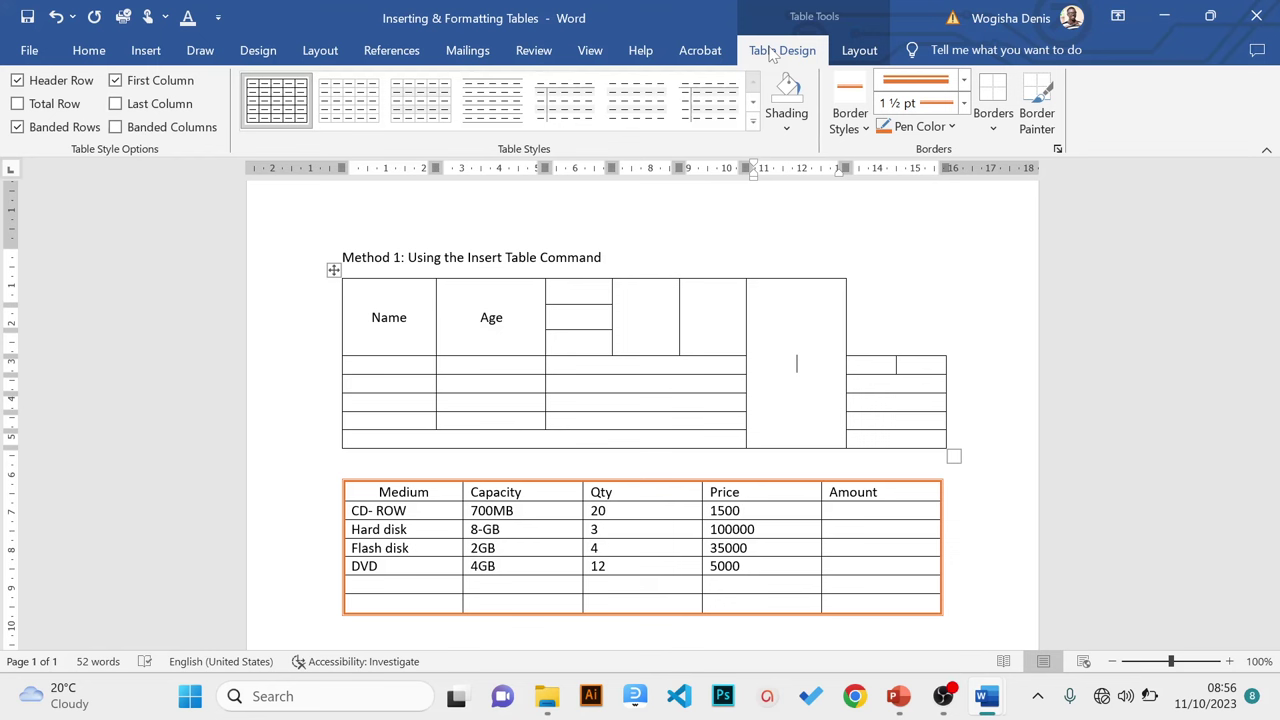
{"action": "left_click", "coordinate": [993, 128]}
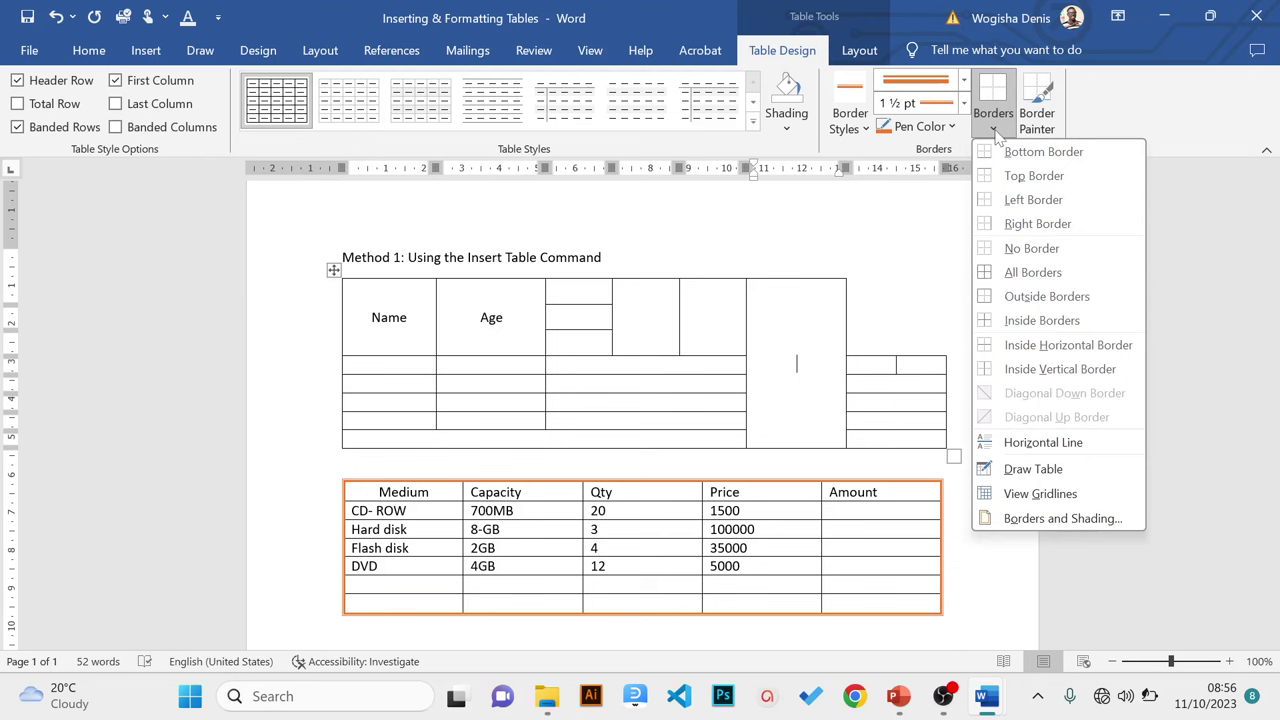
{"action": "left_click", "coordinate": [1052, 519]}
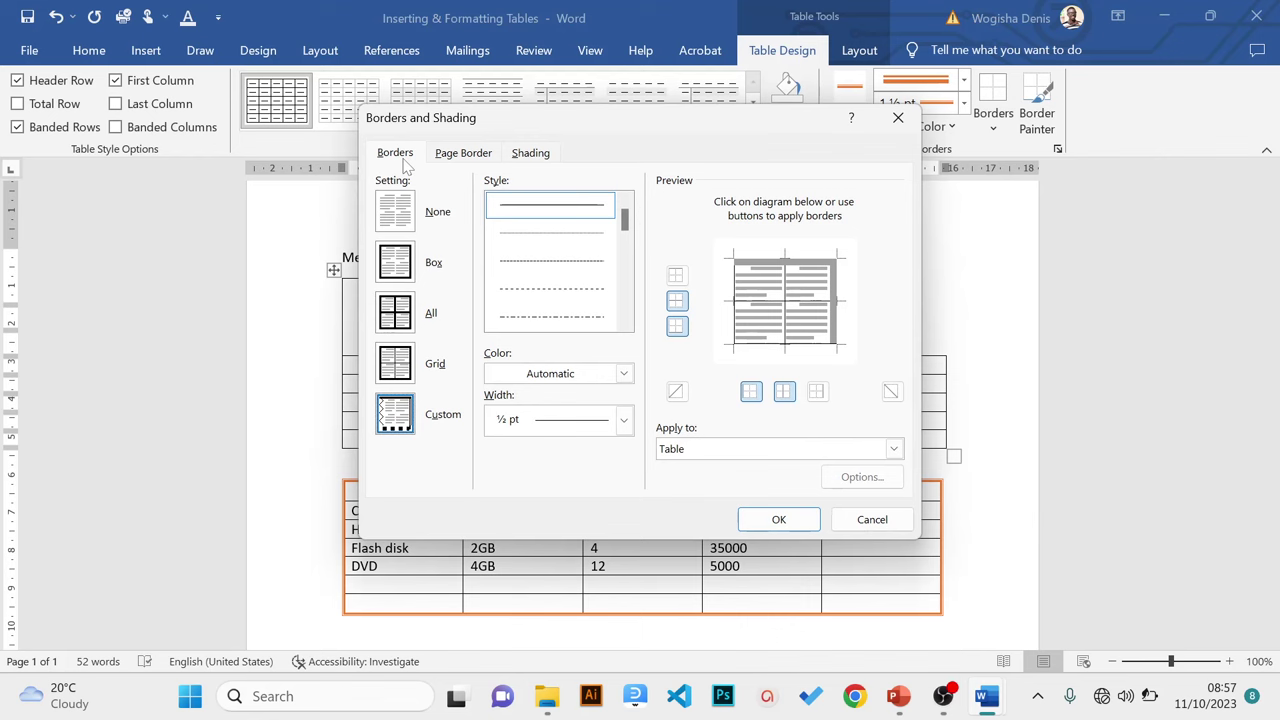
{"action": "left_click", "coordinate": [478, 166]}
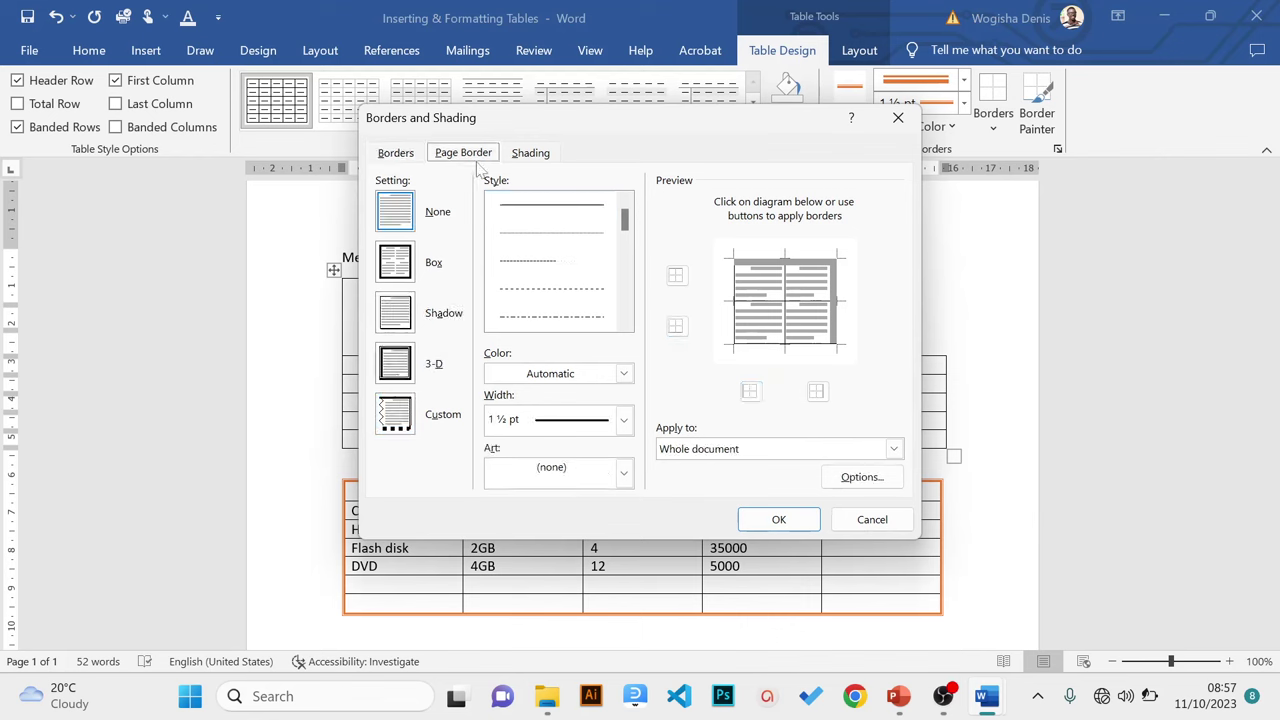
{"action": "left_click", "coordinate": [530, 156]}
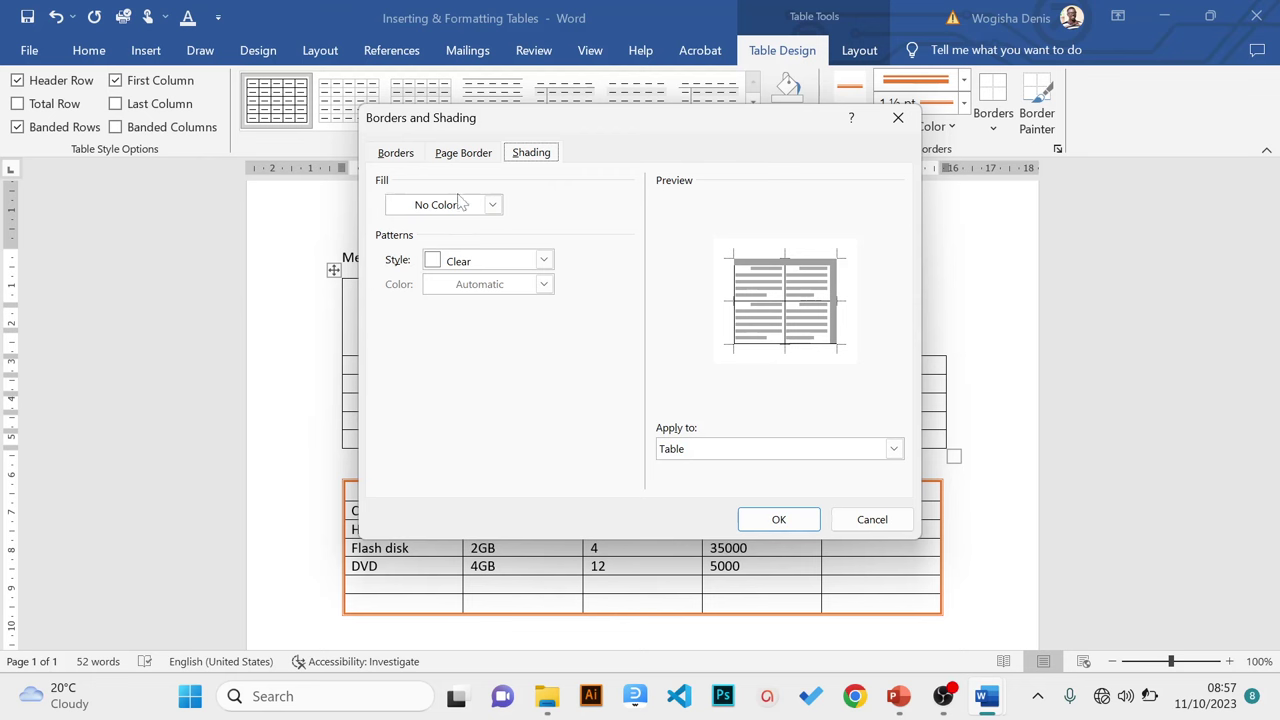
- Try a green shading fill for the table, and reset the fill to No Color
{"action": "left_click", "coordinate": [492, 205]}
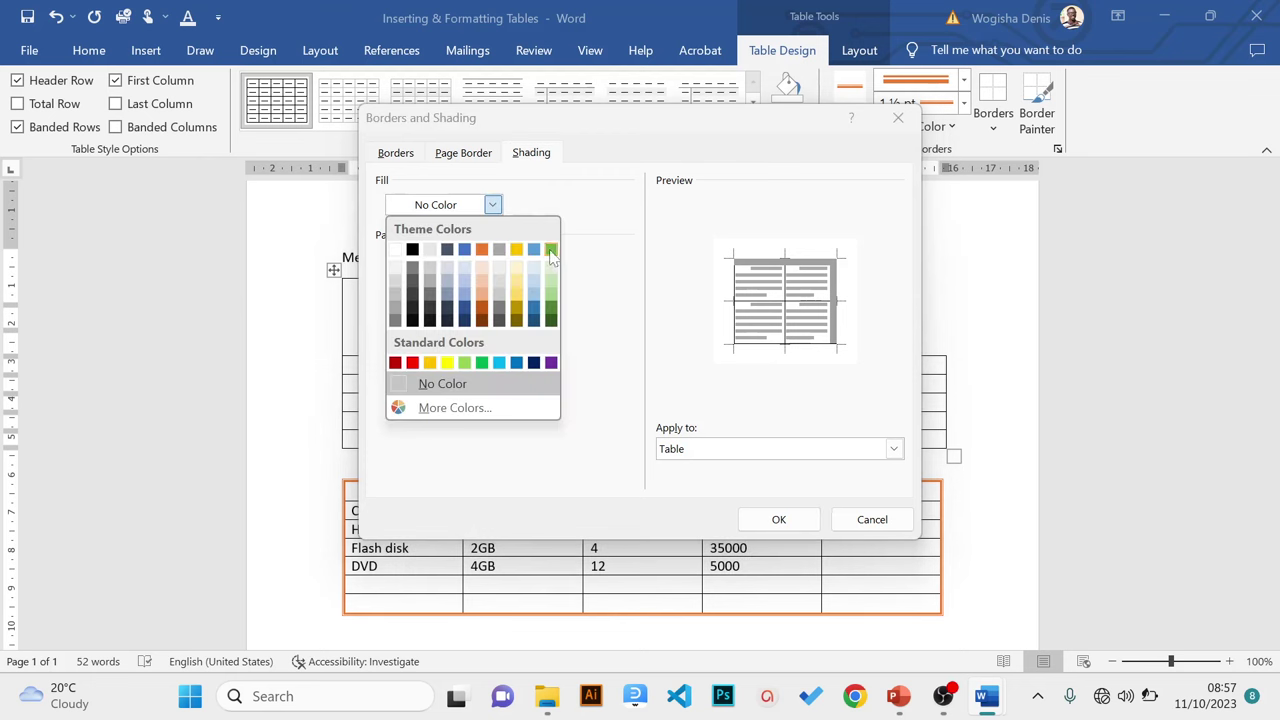
{"action": "left_click", "coordinate": [551, 249]}
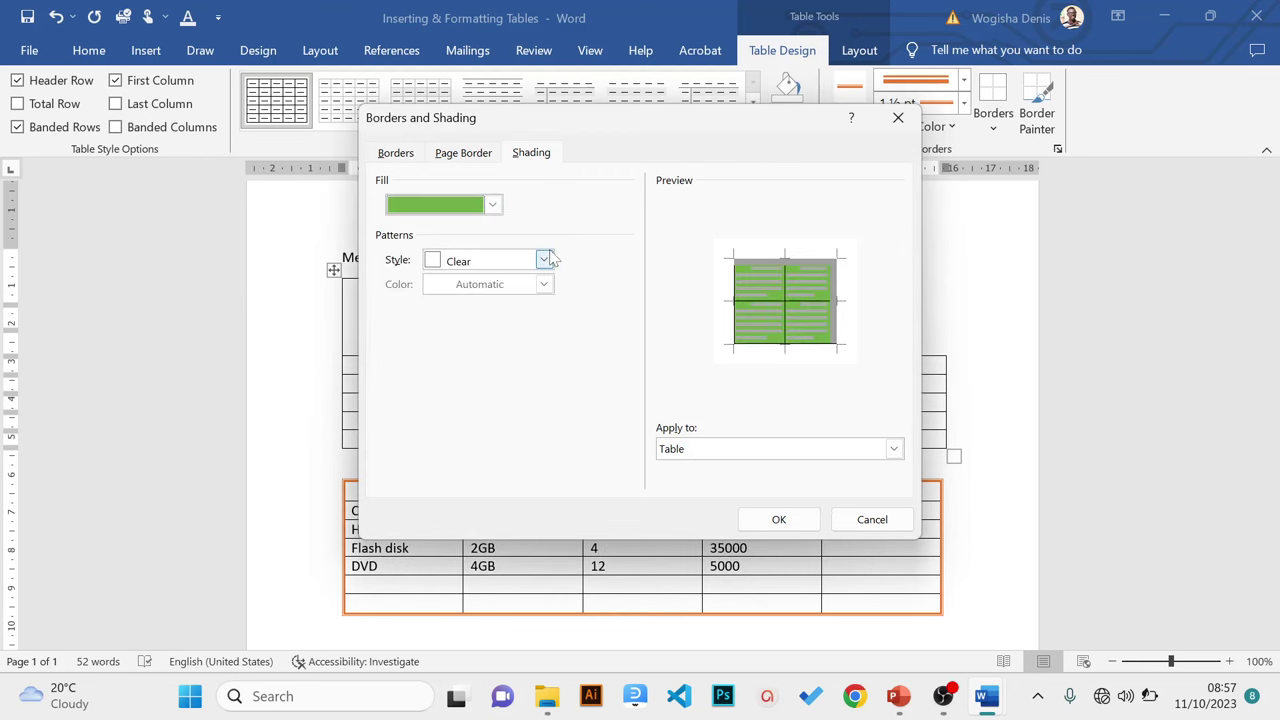
{"action": "left_click", "coordinate": [492, 205]}
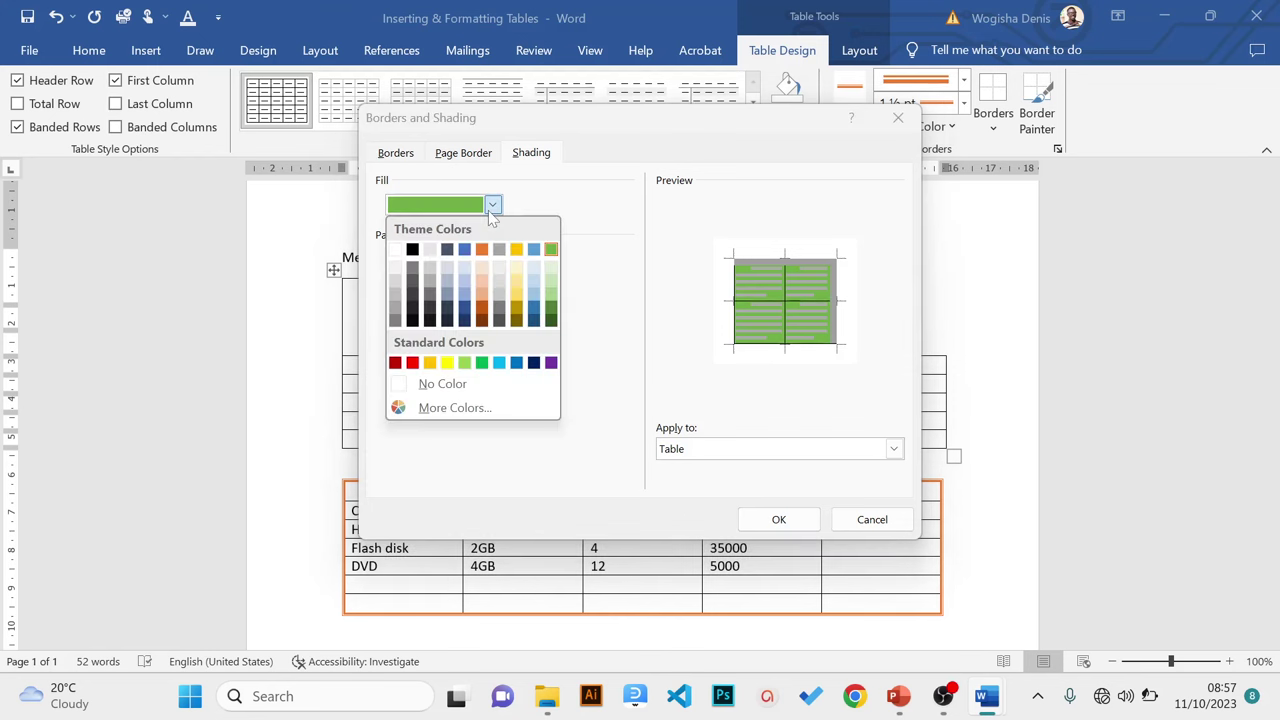
{"action": "left_click", "coordinate": [450, 384]}
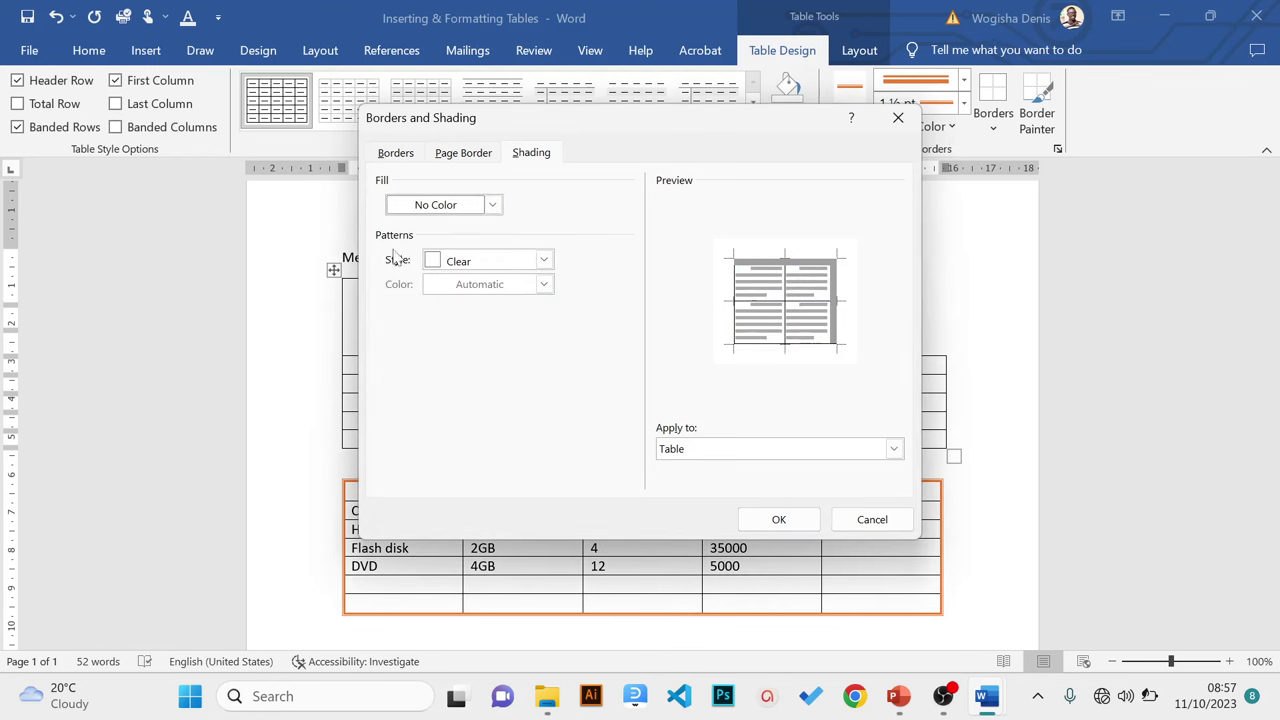
- Shade the tall merged cell with the Lt Grid pattern, applied to the cell only
{"action": "left_click", "coordinate": [543, 260]}
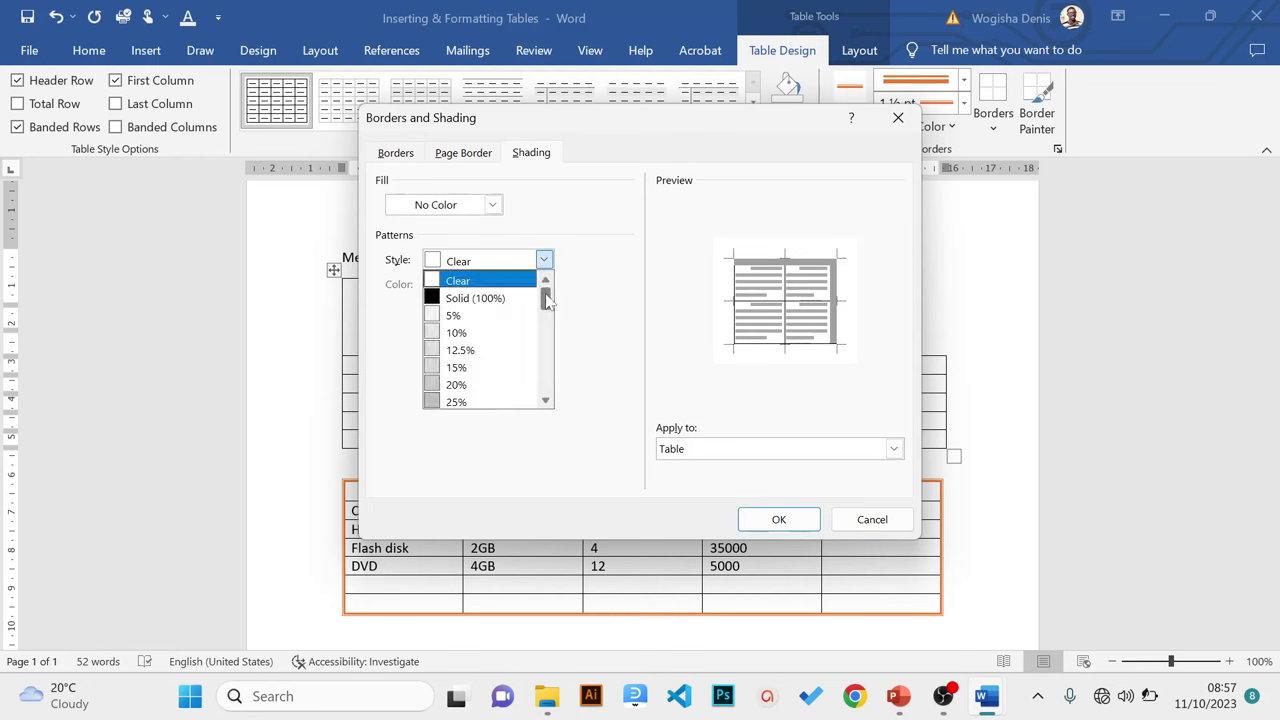
{"action": "left_click_drag", "start_coordinate": [546, 300], "coordinate": [563, 391]}
{"action": "left_click", "coordinate": [505, 384]}
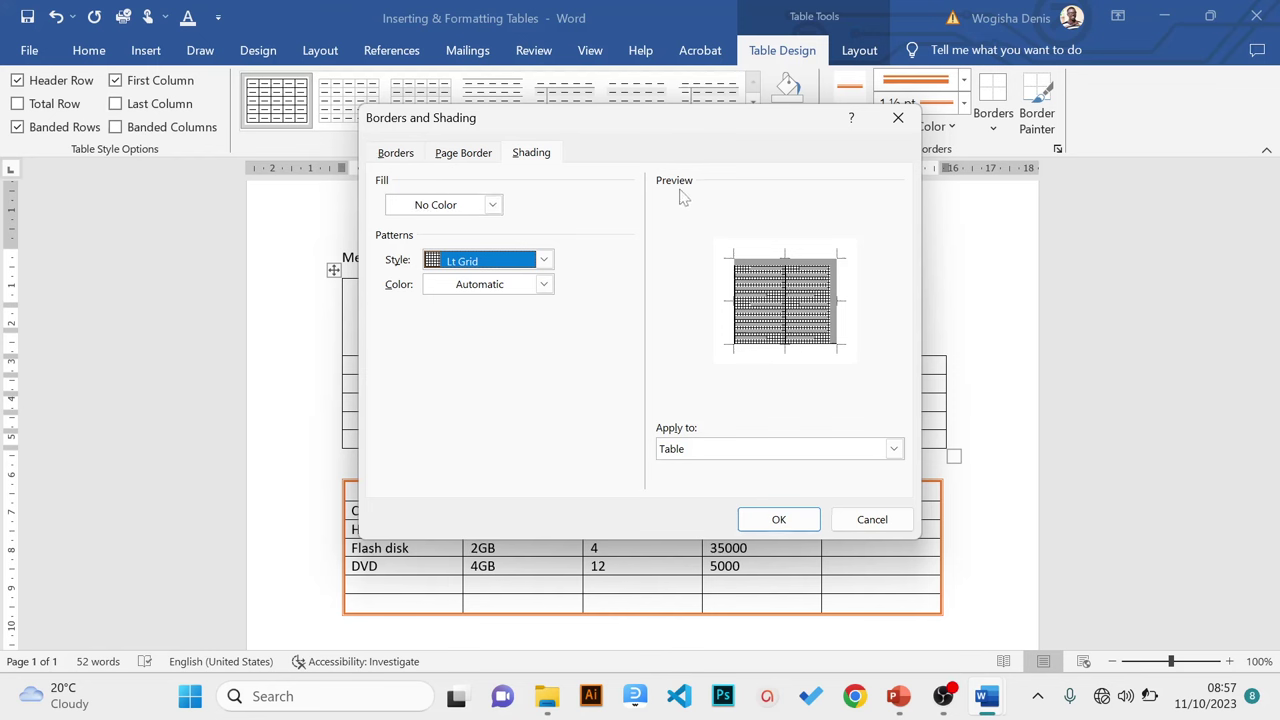
{"action": "left_click", "coordinate": [894, 449]}
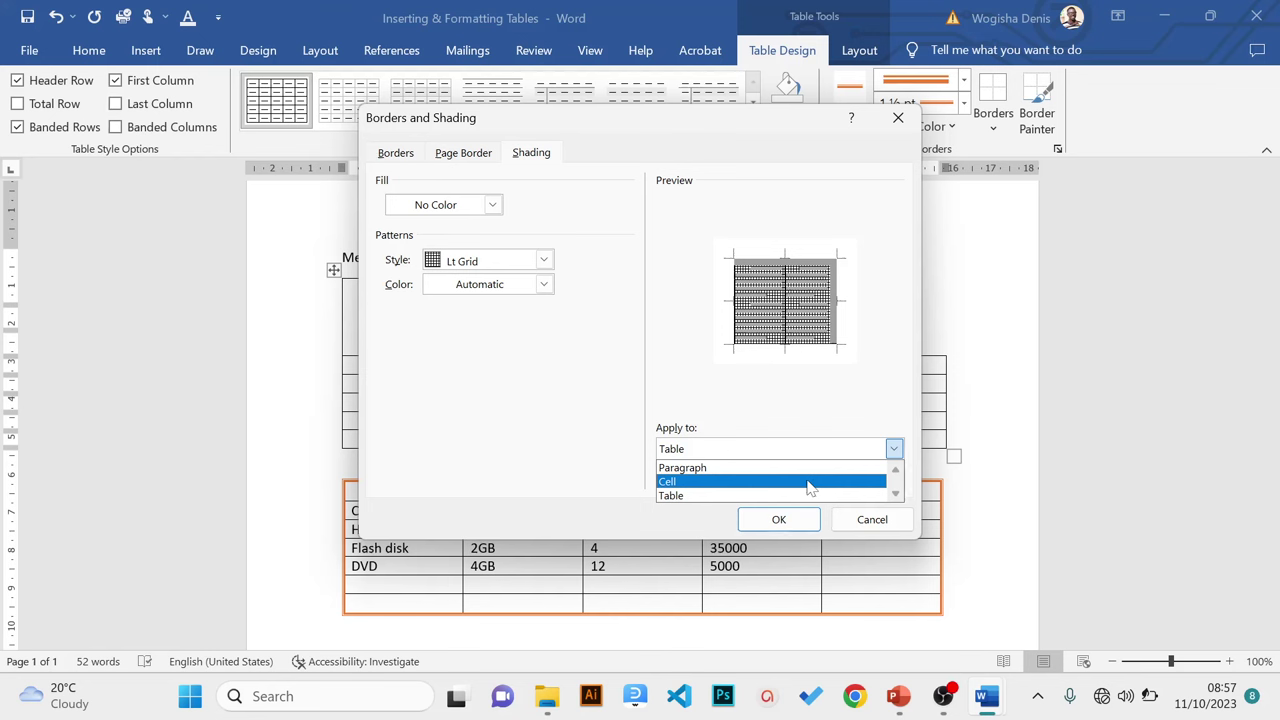
{"action": "left_click", "coordinate": [709, 483]}
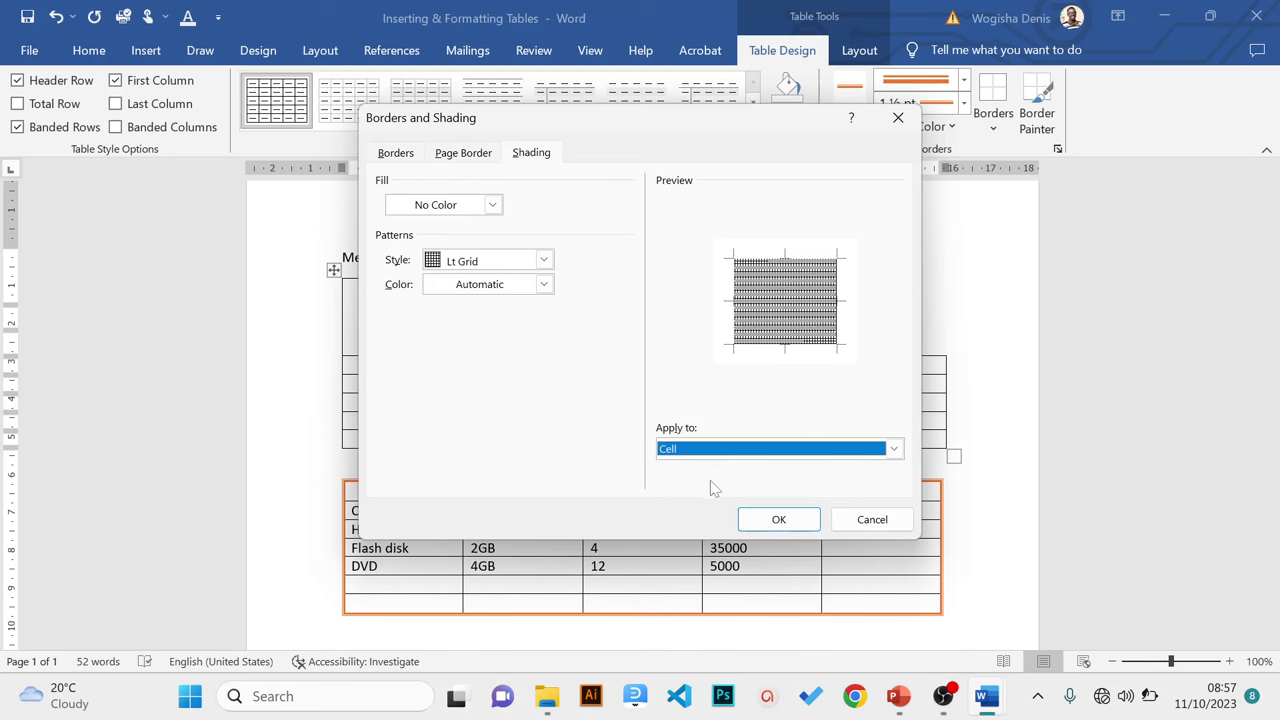
{"action": "left_click", "coordinate": [778, 519]}
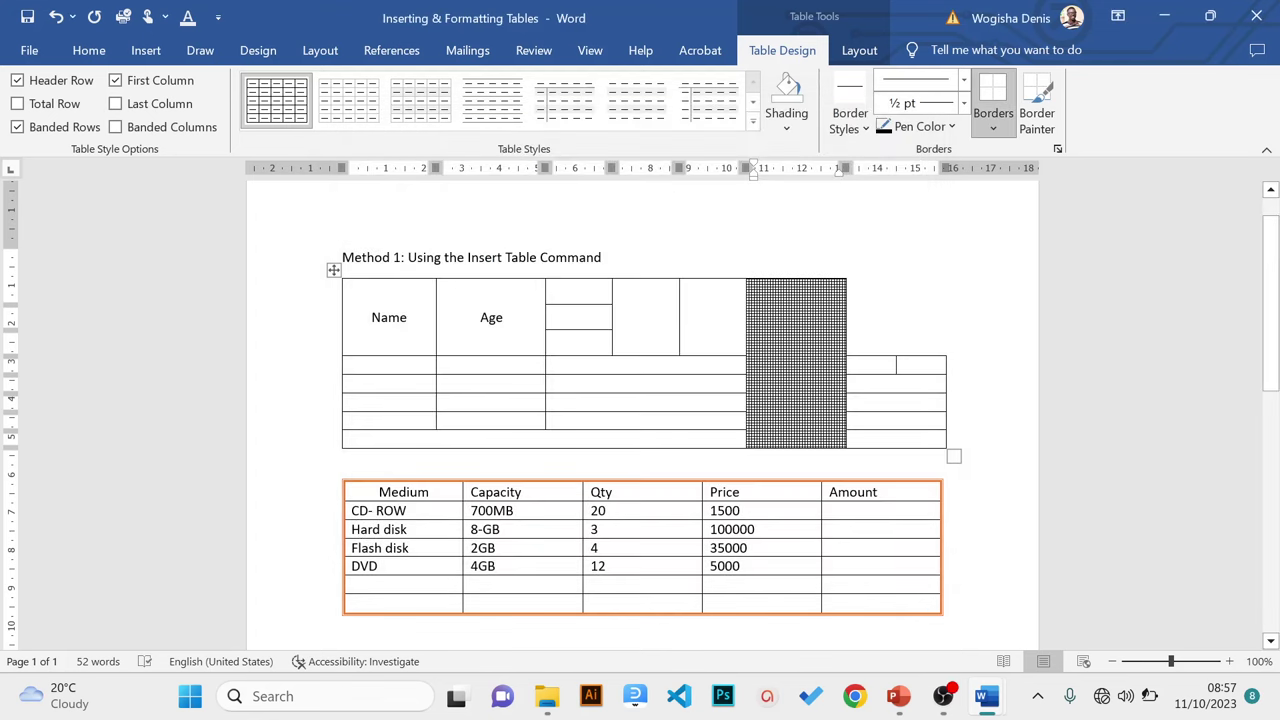
{"action": "left_click", "coordinate": [796, 362]}
- Shade the Name header cell of the first table with the Dk Vertical pattern, applied to the cell only
{"action": "left_click", "coordinate": [432, 334]}
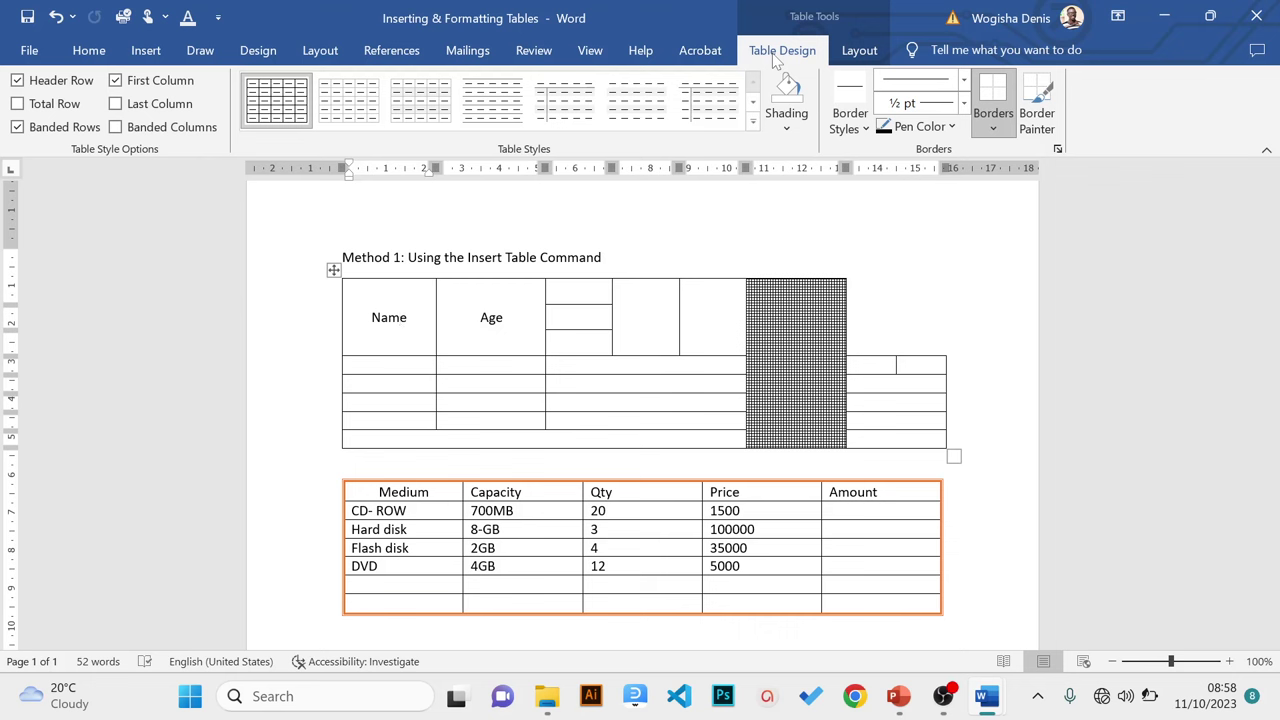
{"action": "left_click", "coordinate": [992, 128]}
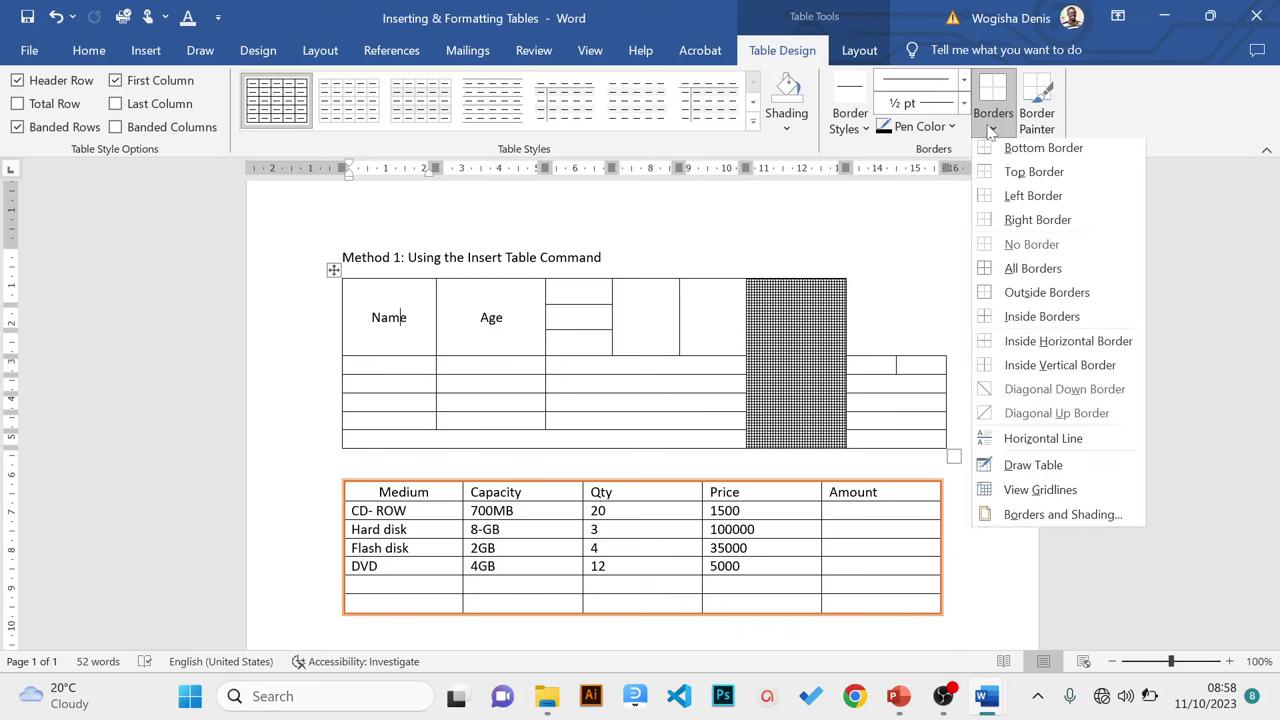
{"action": "left_click", "coordinate": [1060, 518]}
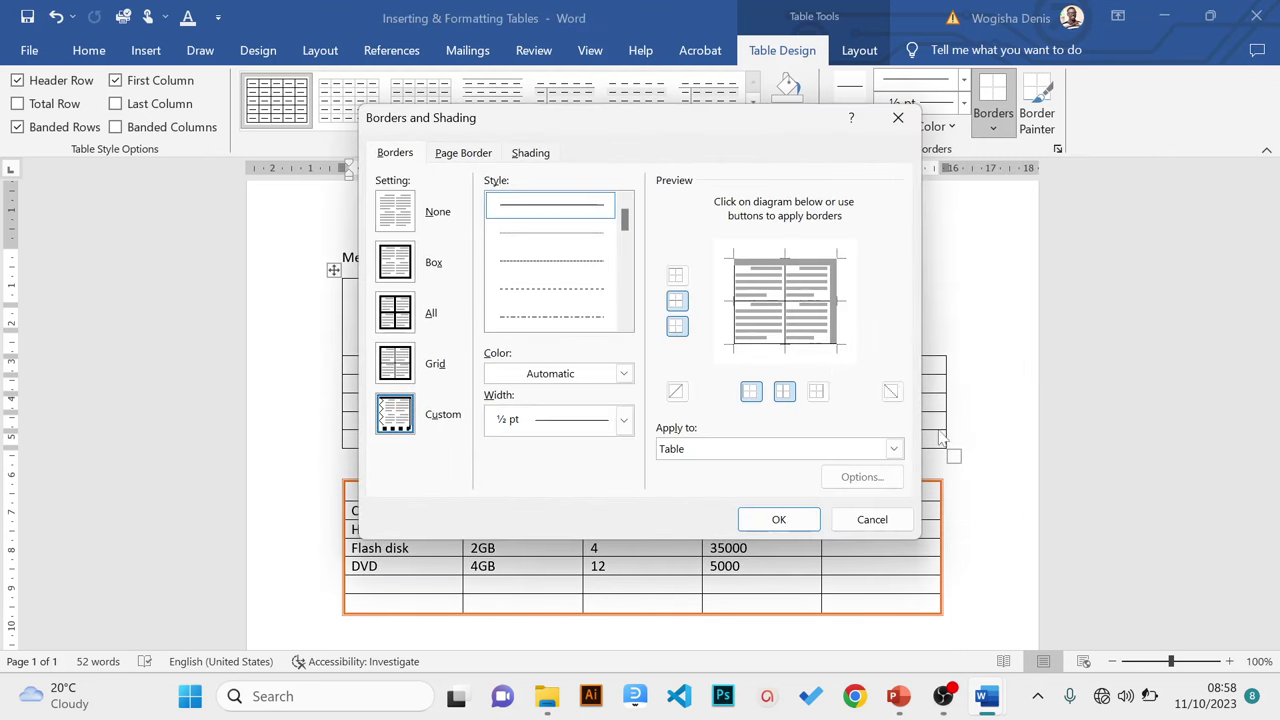
{"action": "left_click", "coordinate": [532, 158]}
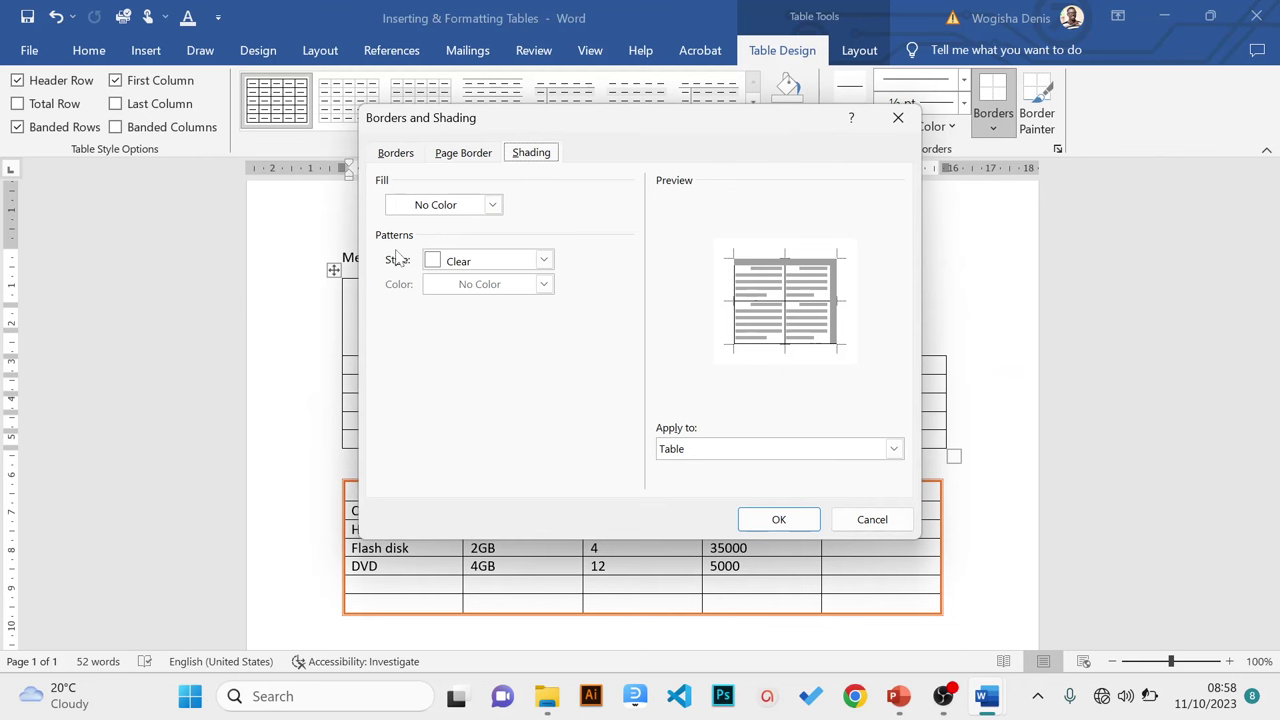
{"action": "left_click", "coordinate": [544, 261]}
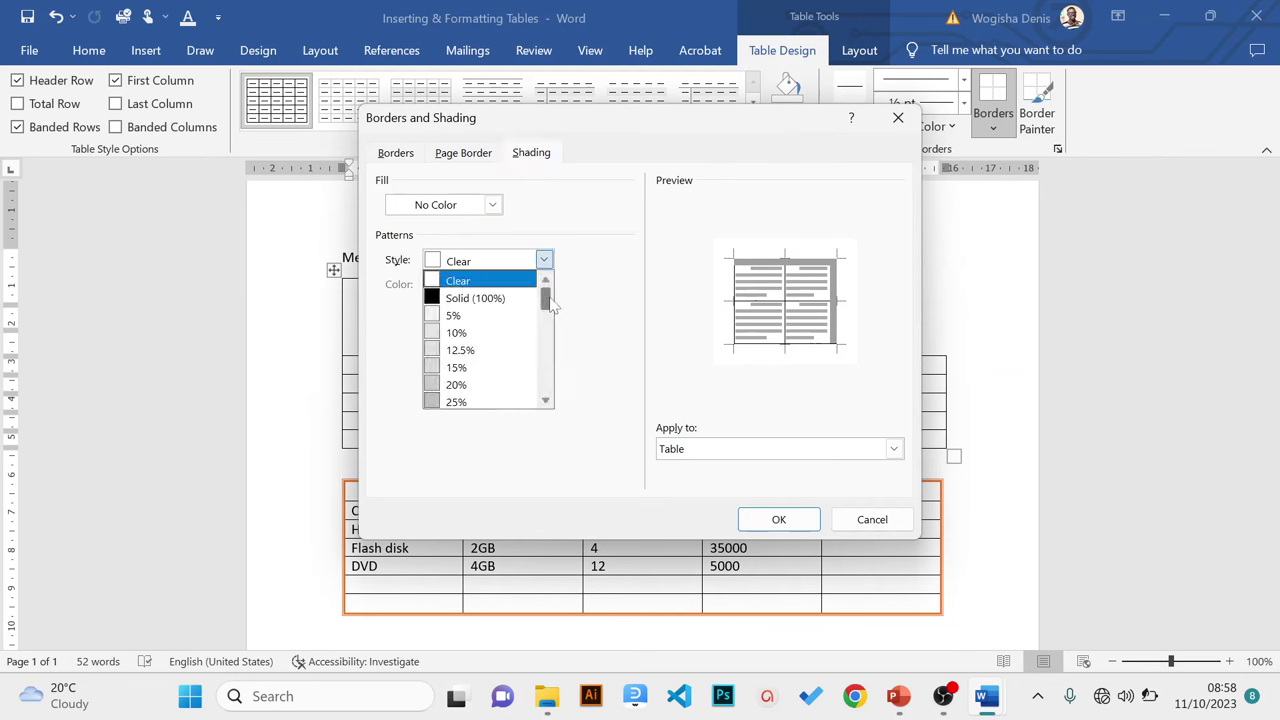
{"action": "scroll", "coordinate": [549, 400], "scroll_direction": "down", "scroll_amount": 5}
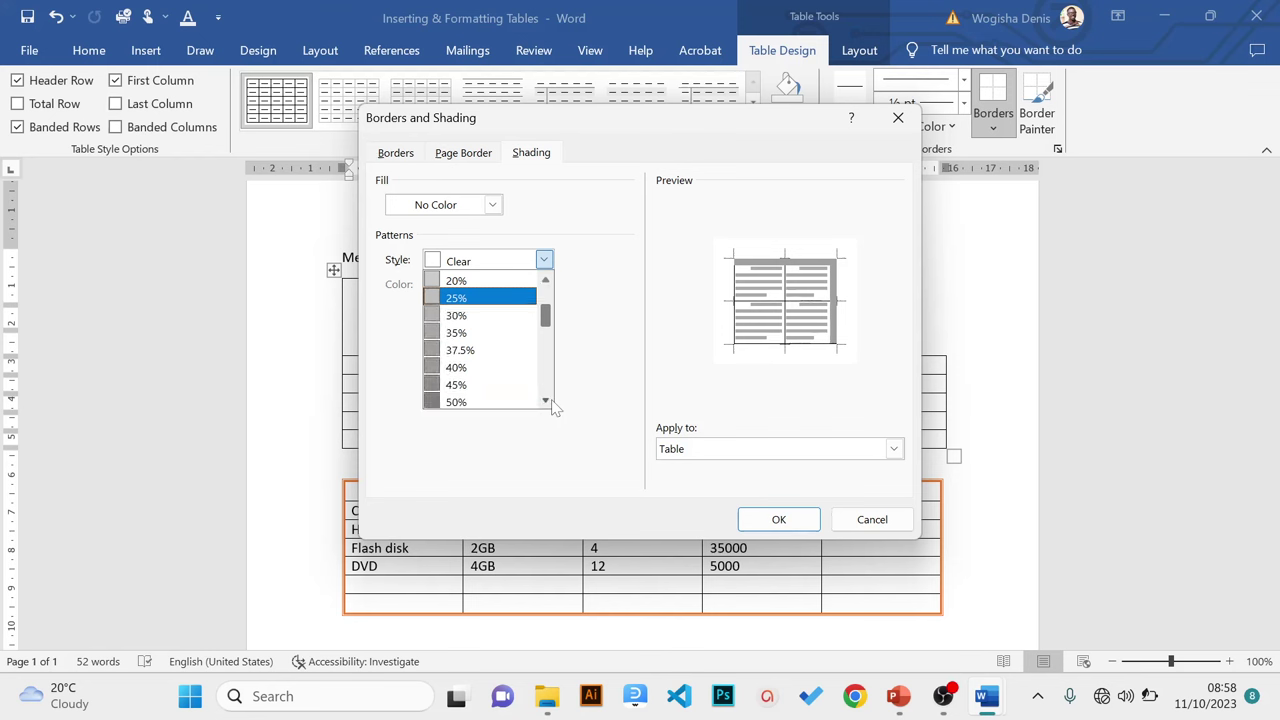
{"action": "scroll", "coordinate": [552, 403], "scroll_direction": "down", "scroll_amount": 3}
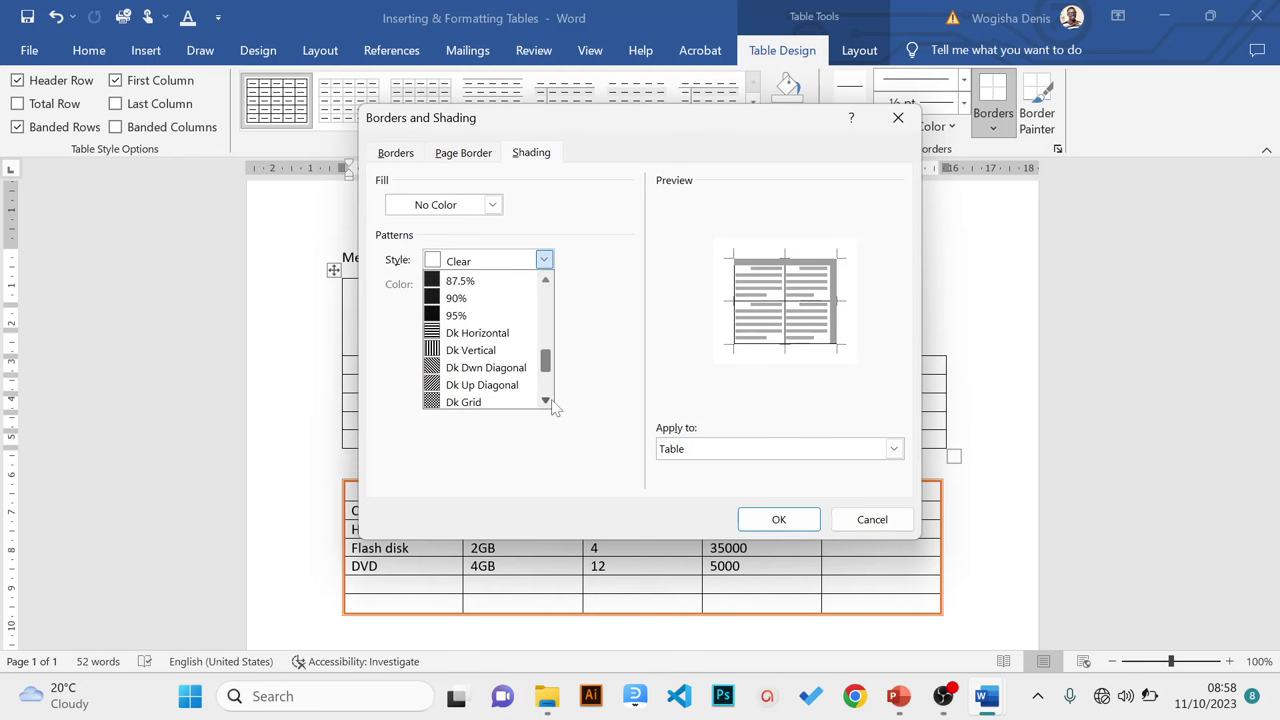
{"action": "left_click", "coordinate": [525, 351]}
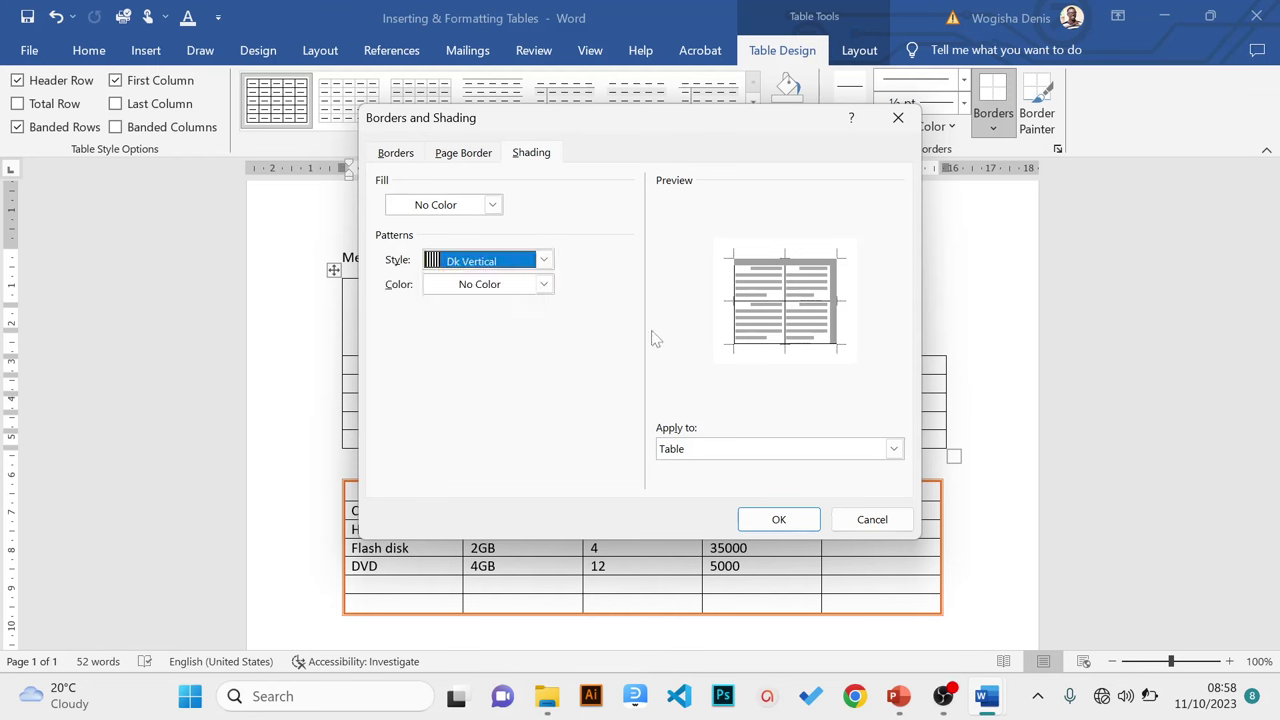
{"action": "left_click", "coordinate": [676, 447]}
{"action": "left_click", "coordinate": [672, 482]}
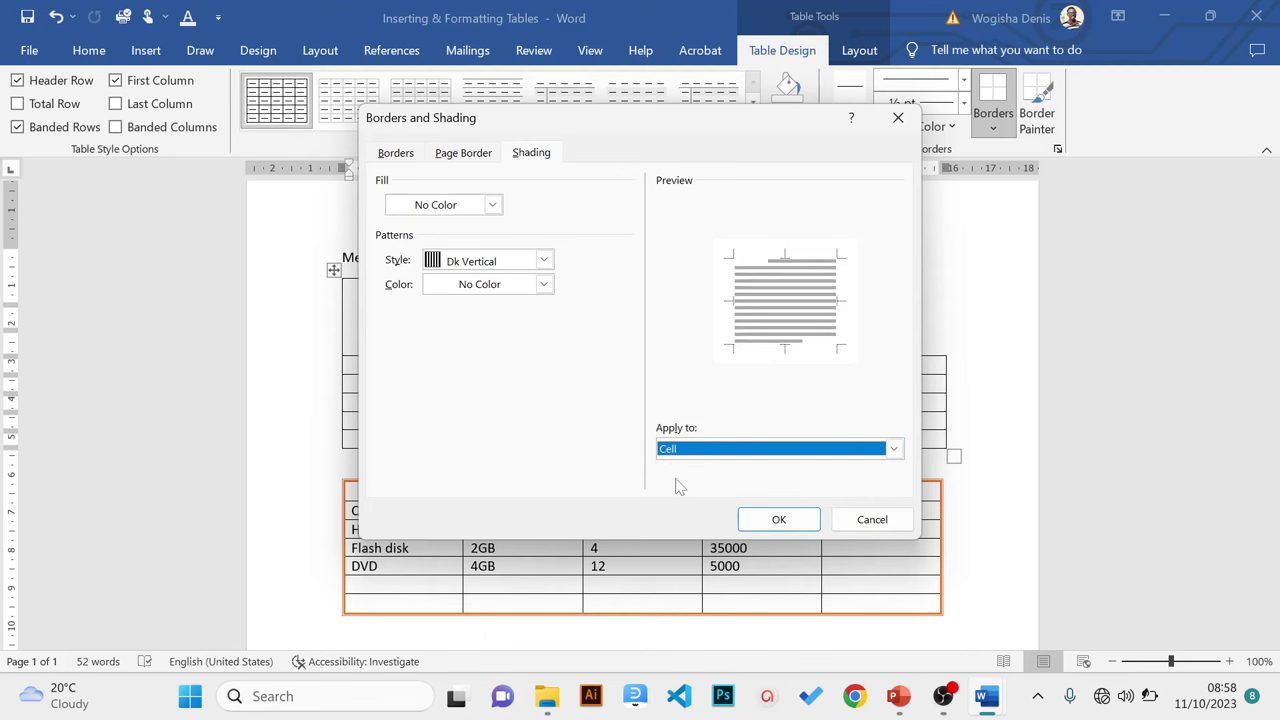
{"action": "left_click", "coordinate": [786, 526]}
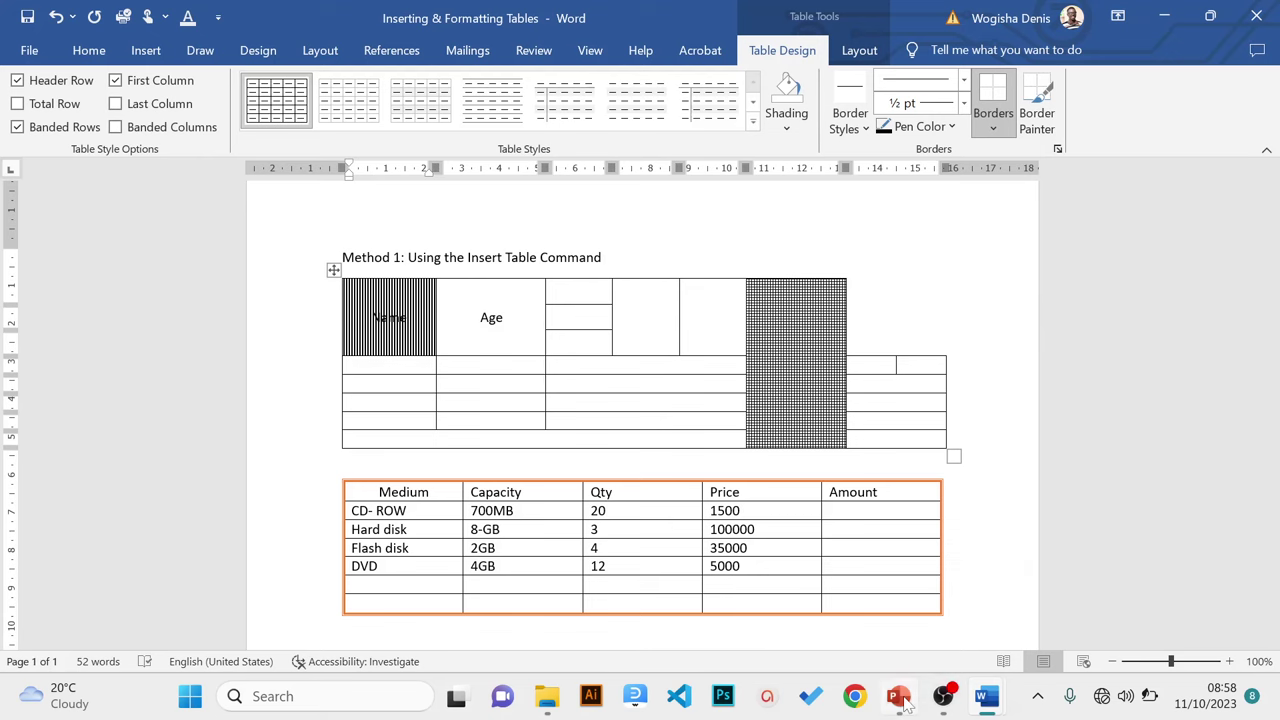
- Switch to PowerPoint to check the Advanced Table Formatting topics on slide 8, and return to the Word document
{"action": "mouse_move", "coordinate": [908, 700]}
{"action": "left_click", "coordinate": [900, 620]}
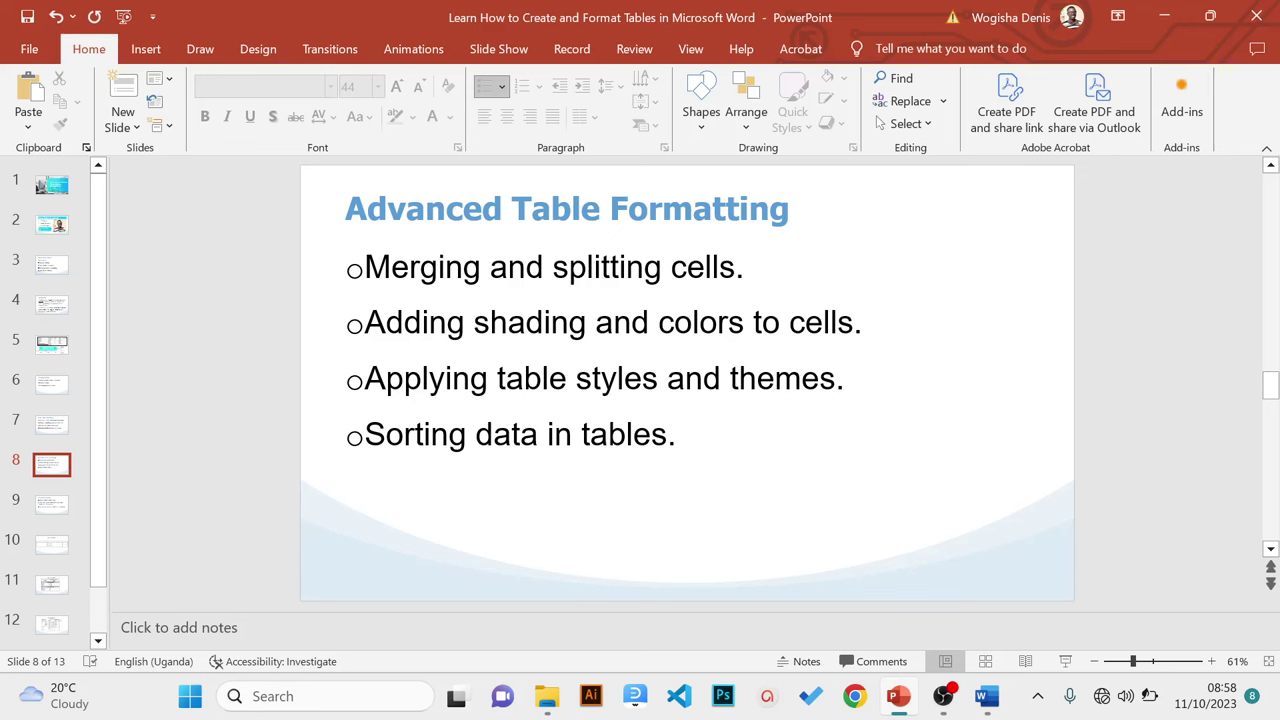
{"action": "left_click", "coordinate": [1163, 16]}
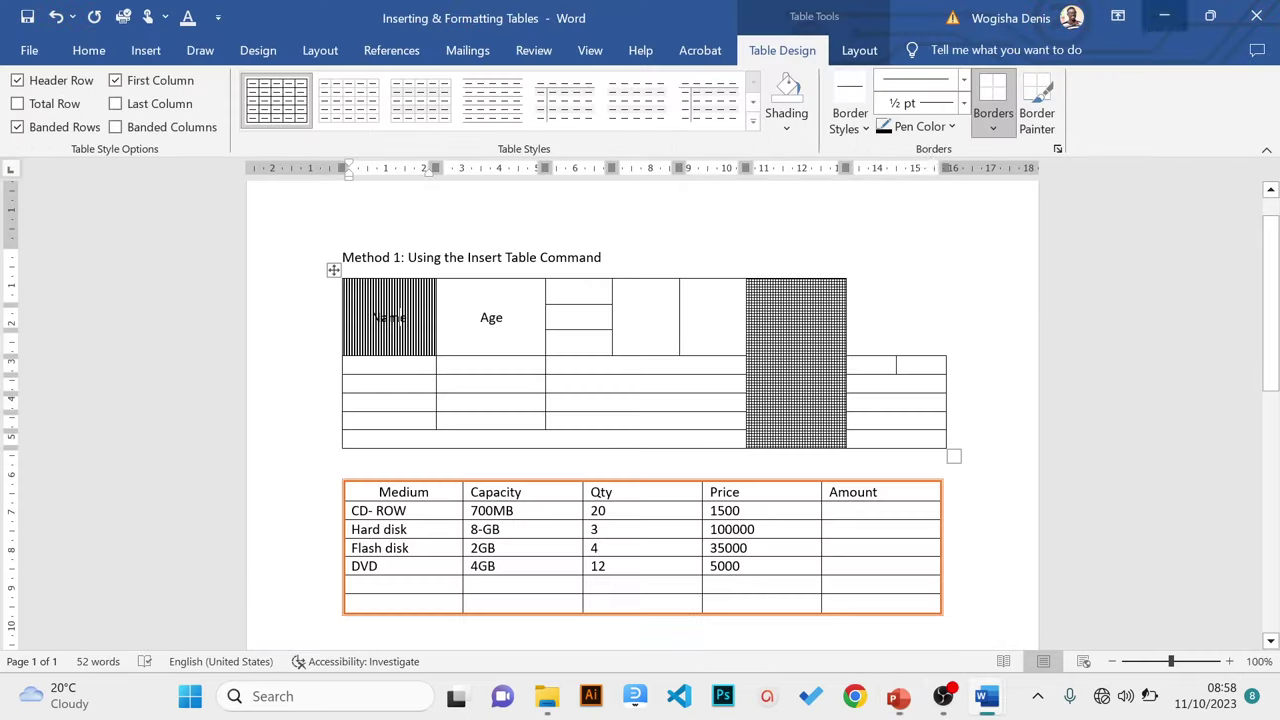
{"action": "left_click", "coordinate": [545, 316]}
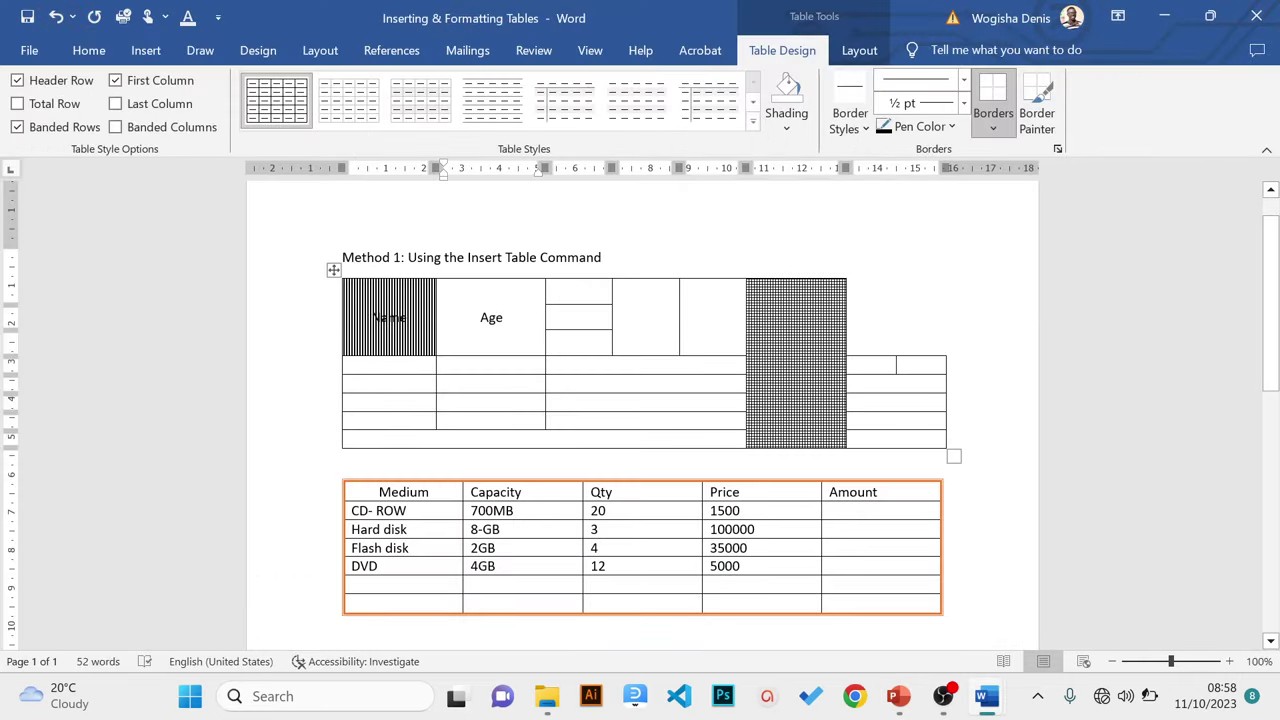
{"action": "key", "text": "shift+Home"}
{"action": "key", "text": "shift+F10"}
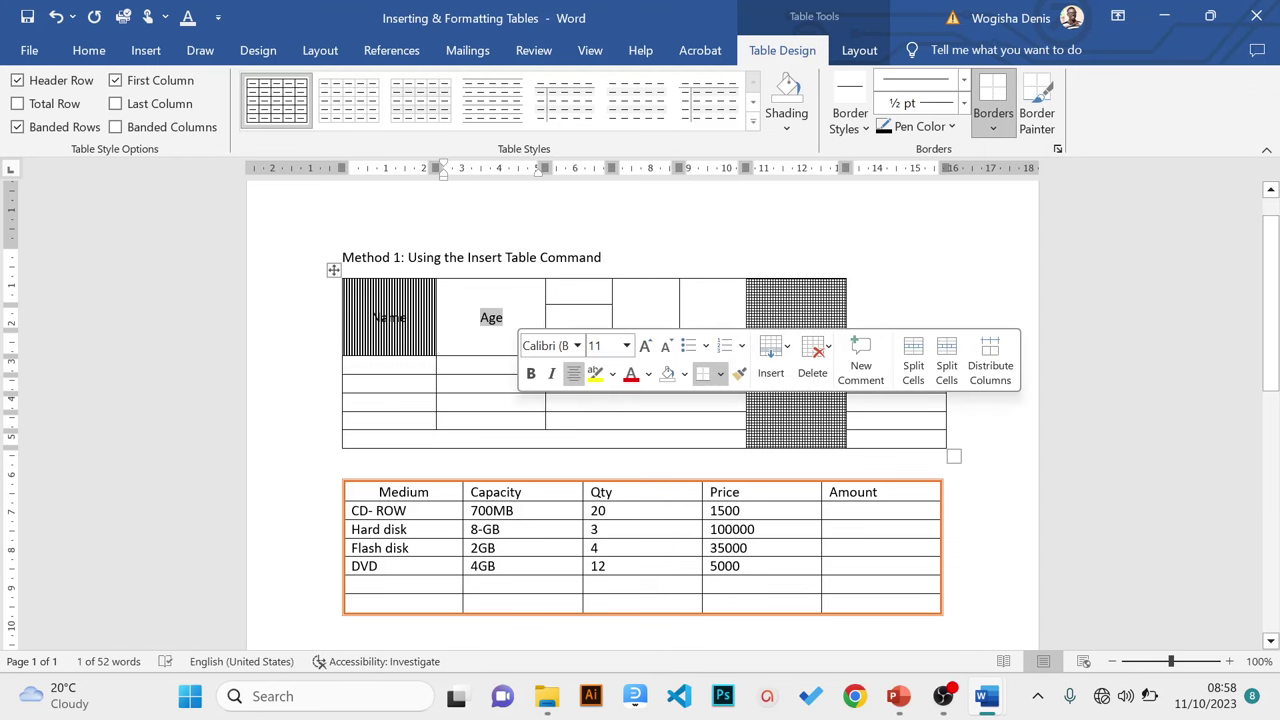
{"action": "key", "text": "Escape"}
{"action": "key", "text": "Right"}
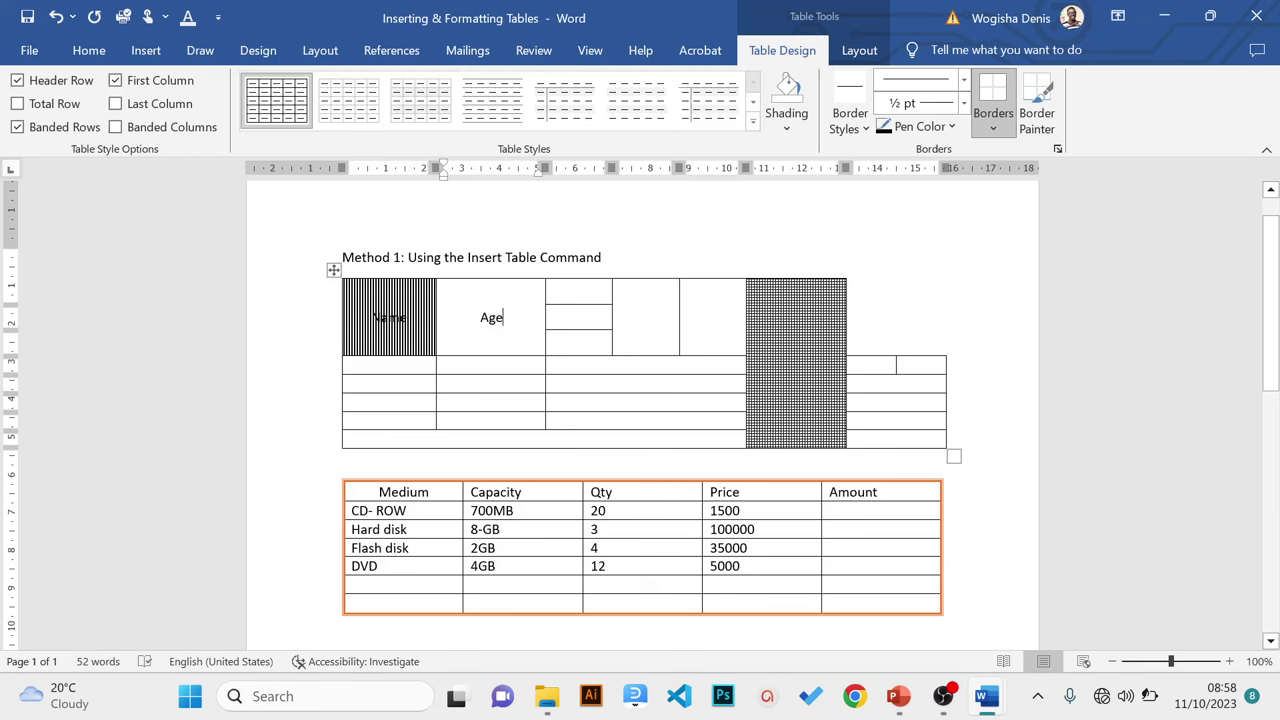
- Set the text direction of the Age header cell in the first table to vertical, reading upward
{"action": "key", "text": "shift+Left"}
{"action": "key", "text": "shift+Left"}
{"action": "key", "text": "shift+Left"}
{"action": "key", "text": "shift+F10"}
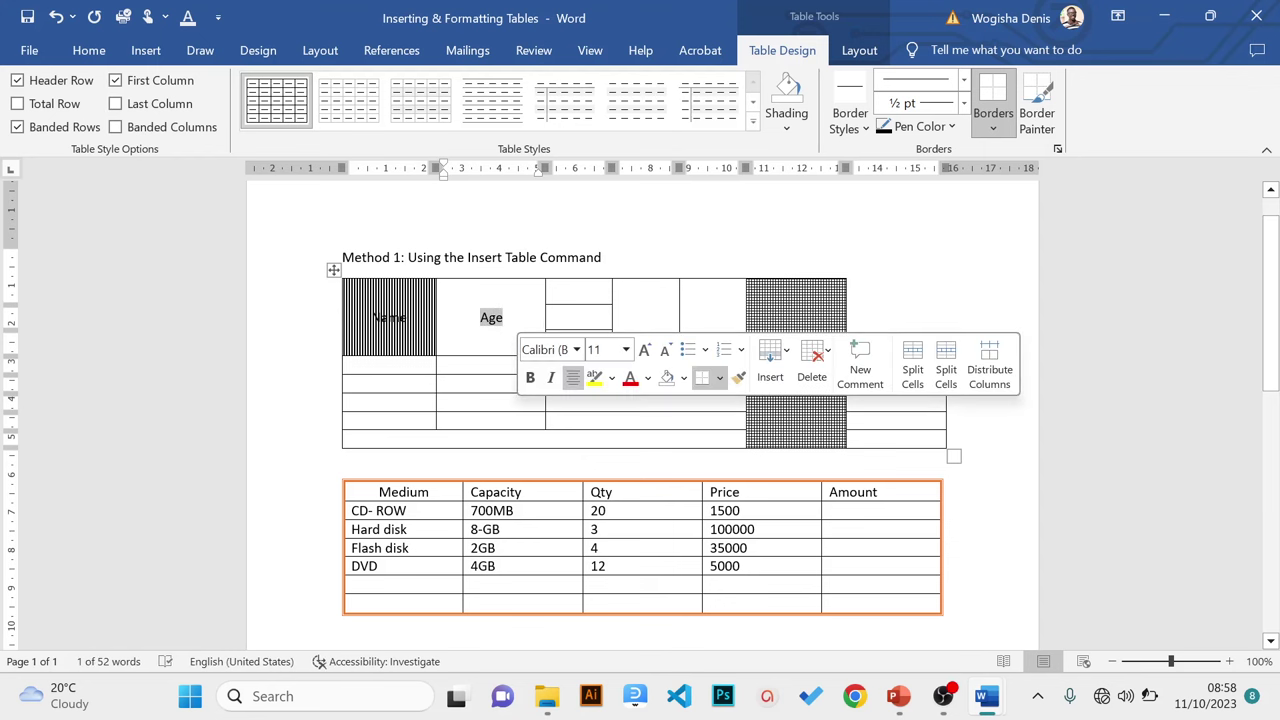
{"action": "left_click", "coordinate": [855, 50]}
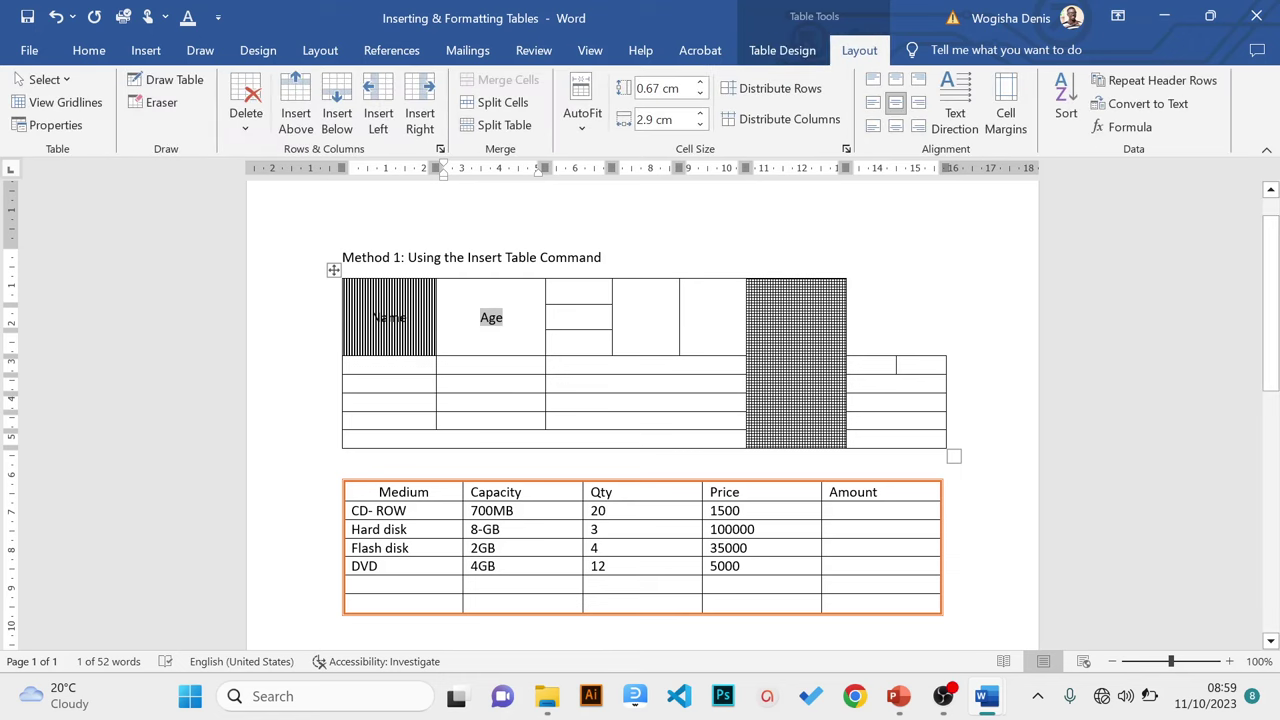
{"action": "right_click", "coordinate": [495, 332]}
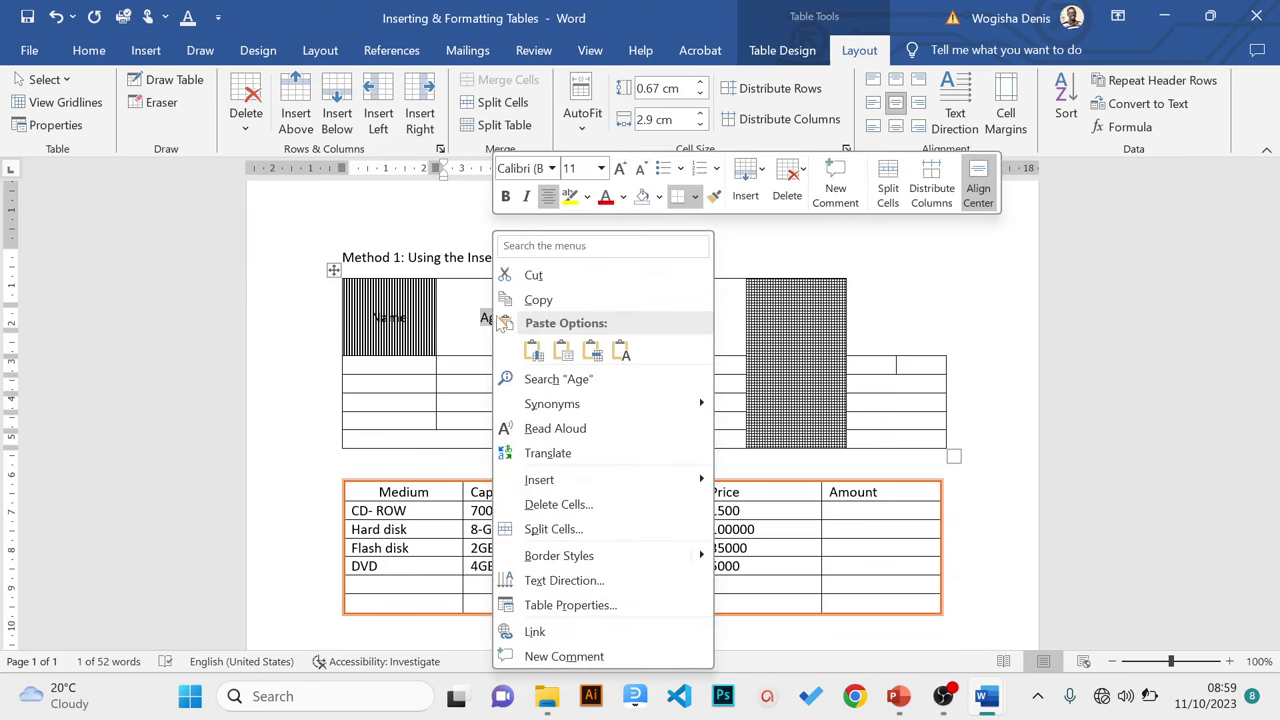
{"action": "left_click", "coordinate": [563, 580]}
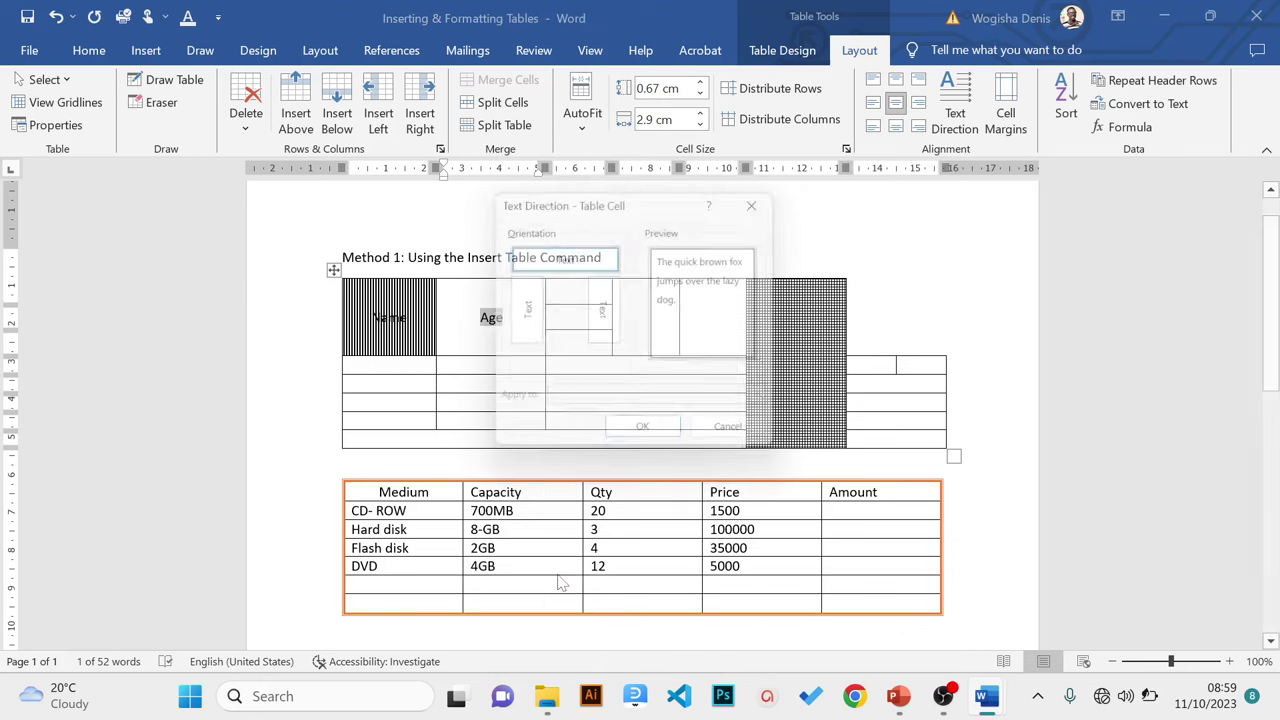
{"action": "left_click", "coordinate": [529, 315]}
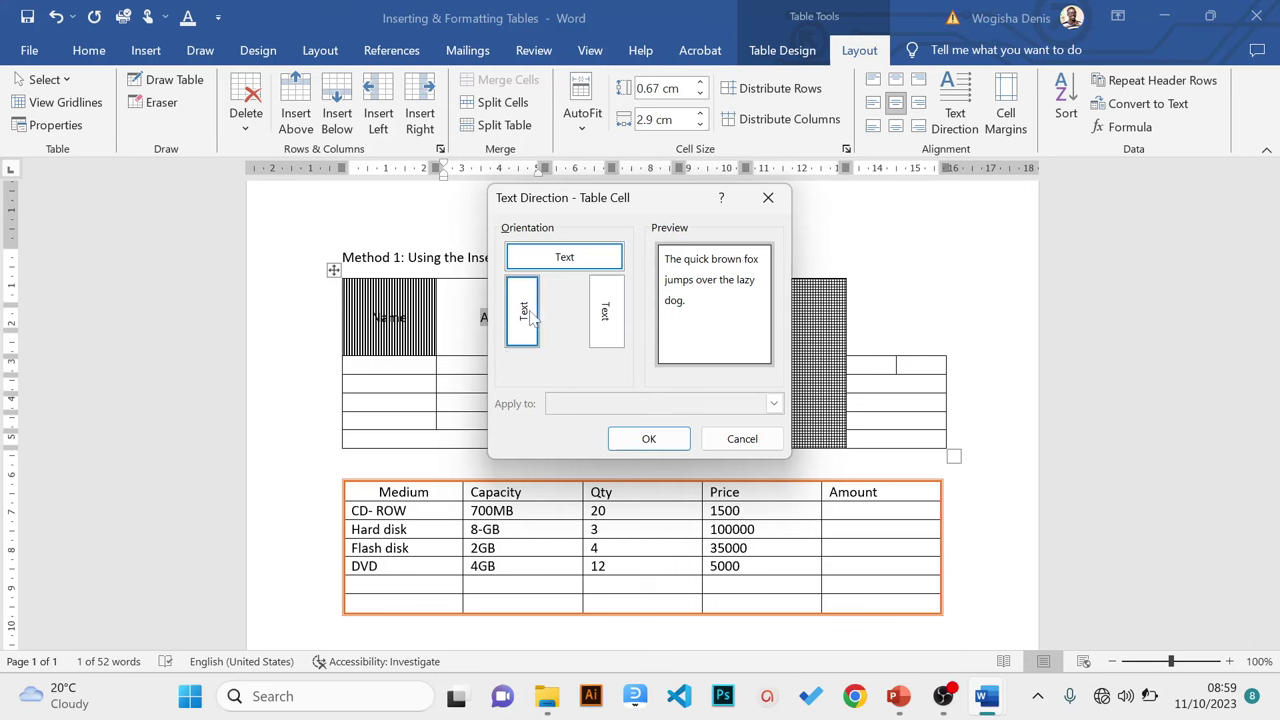
{"action": "left_click", "coordinate": [652, 440]}
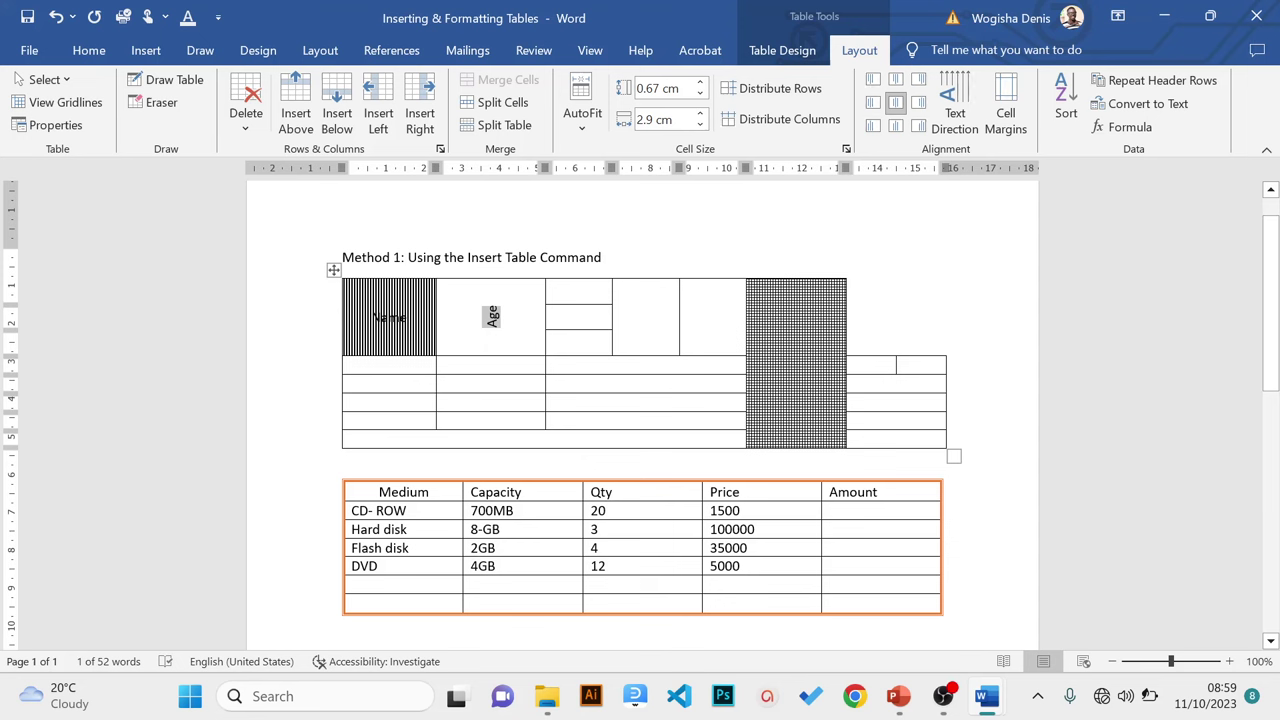
- Cycle the text direction of the Name header cell in the first table until its text runs vertically downward
{"action": "left_click", "coordinate": [389, 317]}
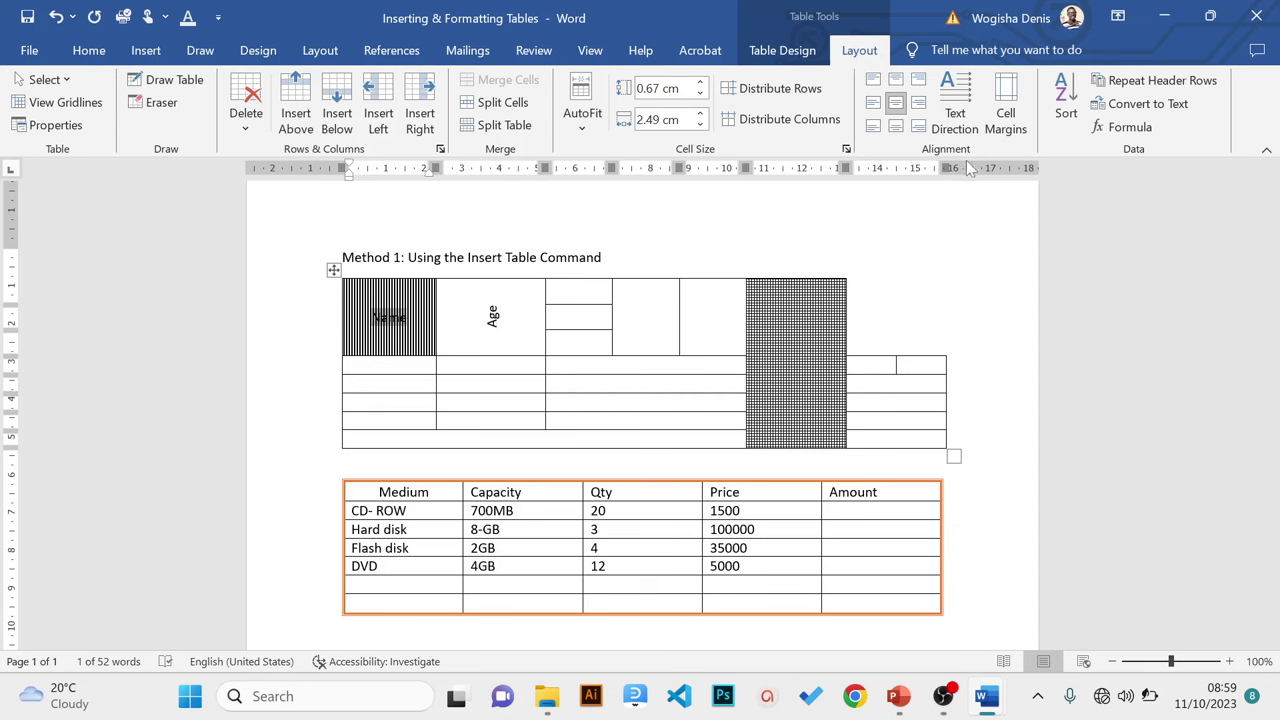
{"action": "left_click", "coordinate": [954, 90]}
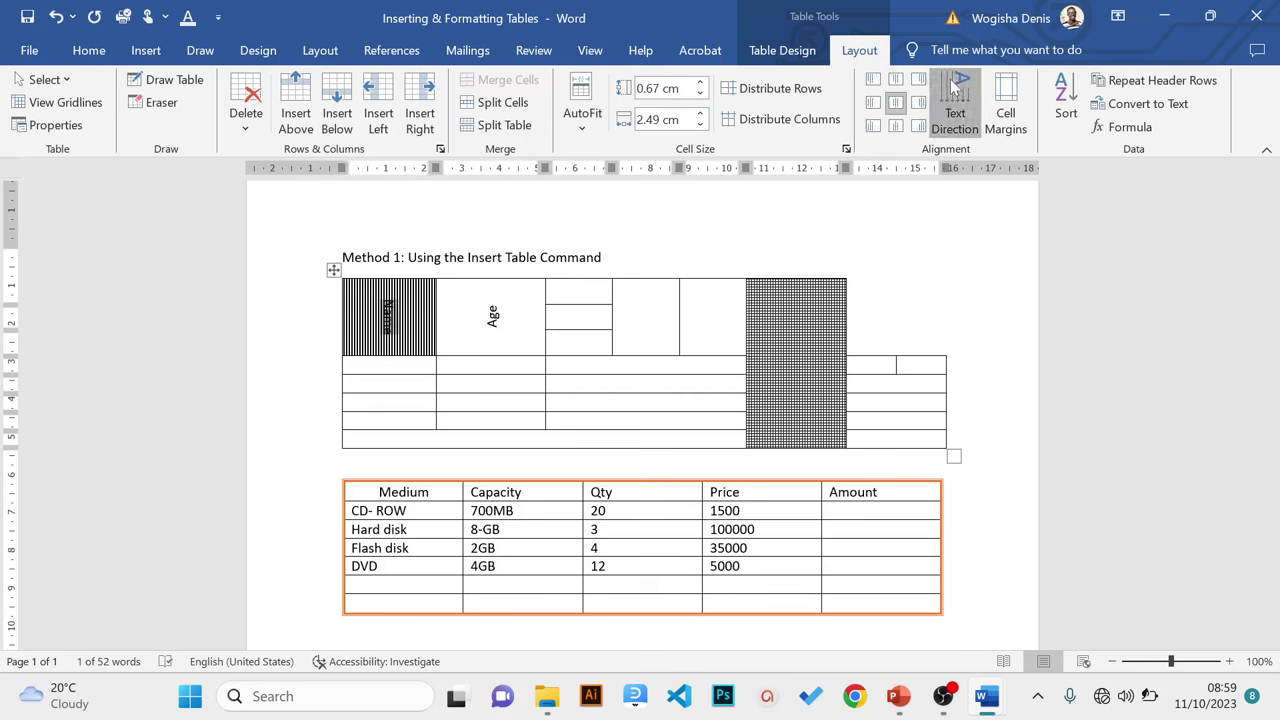
{"action": "left_click", "coordinate": [954, 89]}
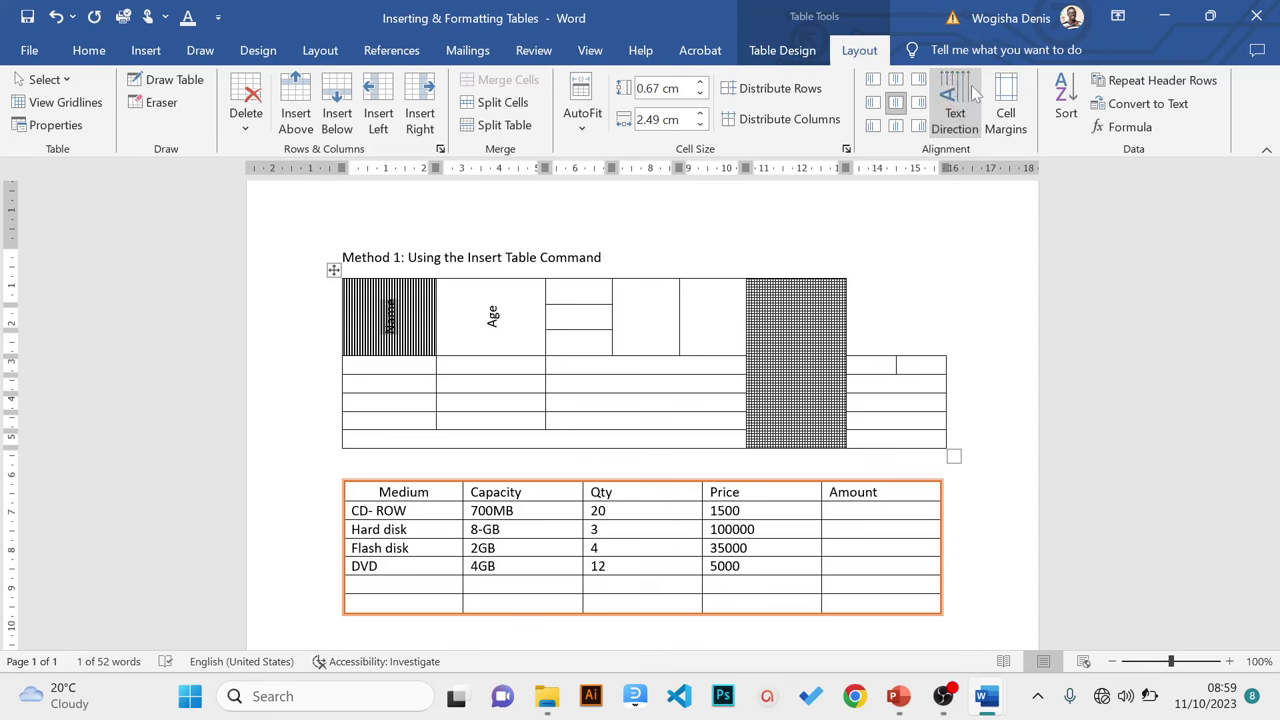
{"action": "left_click", "coordinate": [974, 92]}
{"action": "left_click", "coordinate": [974, 92]}
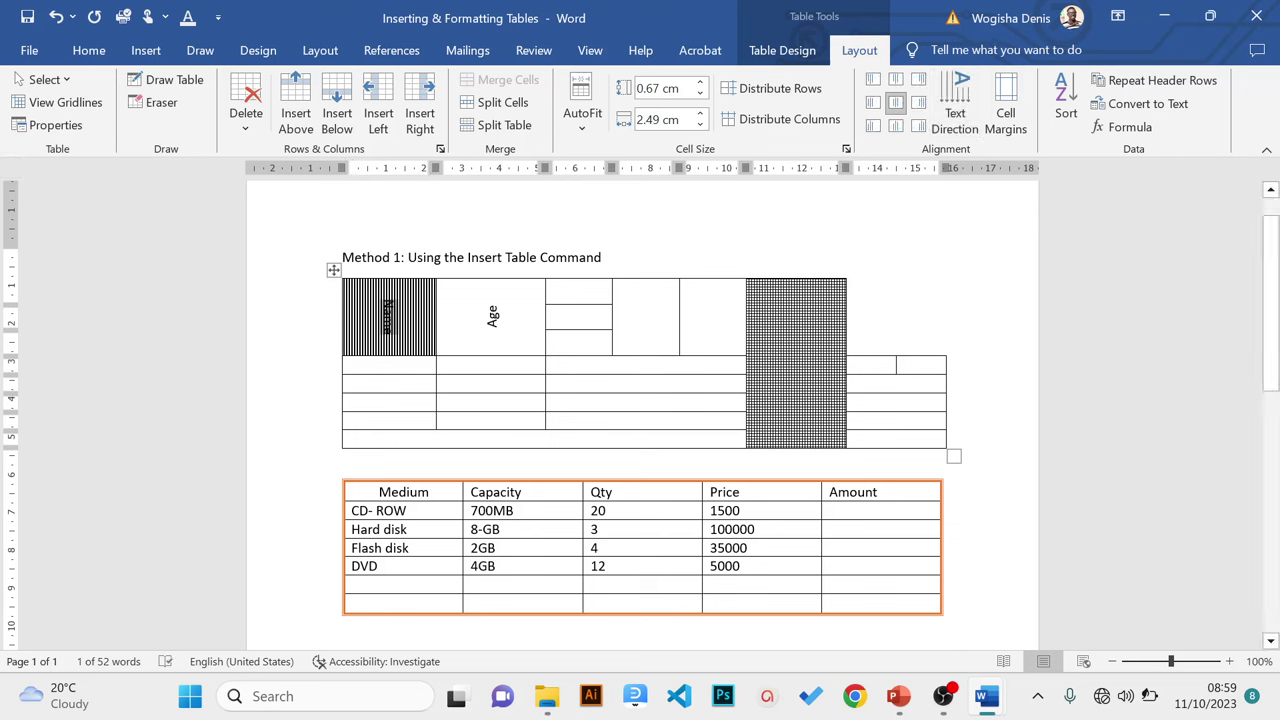
{"action": "left_click", "coordinate": [580, 317]}
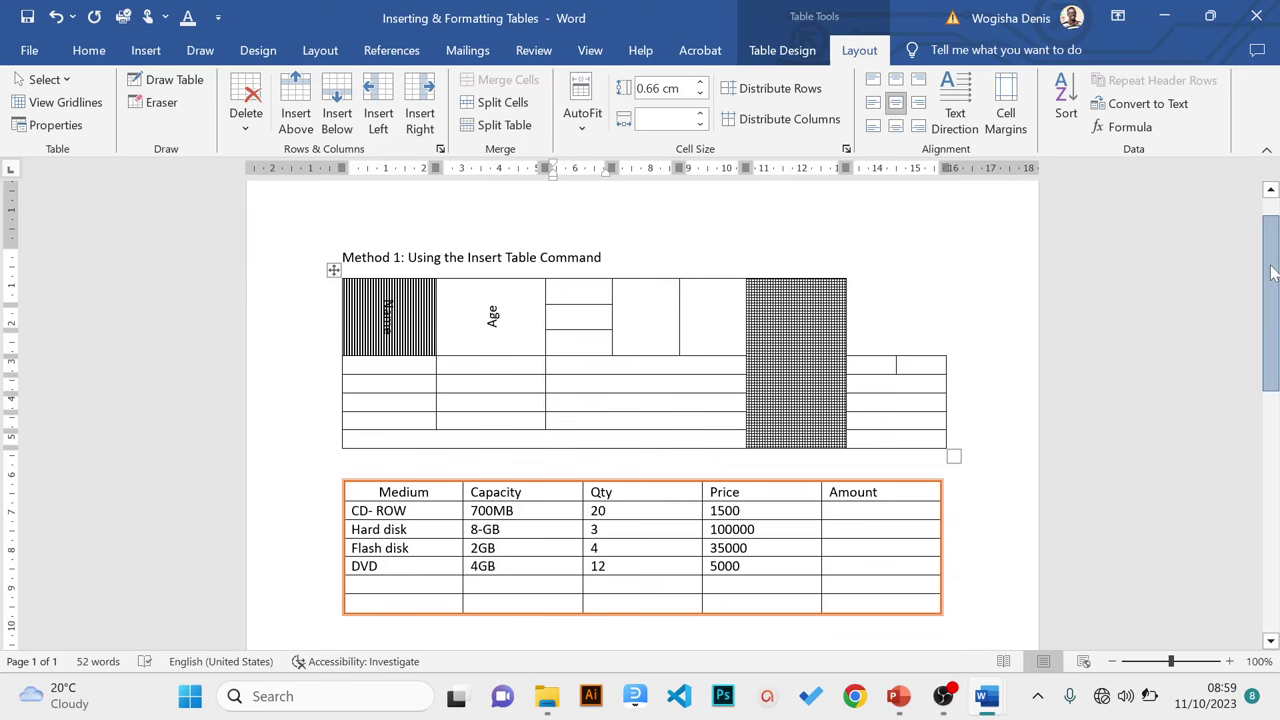
- Select all rows of the Medium and Capacity table and open its Sort settings beside the data
{"action": "scroll", "coordinate": [1277, 311], "scroll_direction": "down", "scroll_amount": 2}
{"action": "scroll", "coordinate": [1277, 311], "scroll_direction": "down", "scroll_amount": 1}
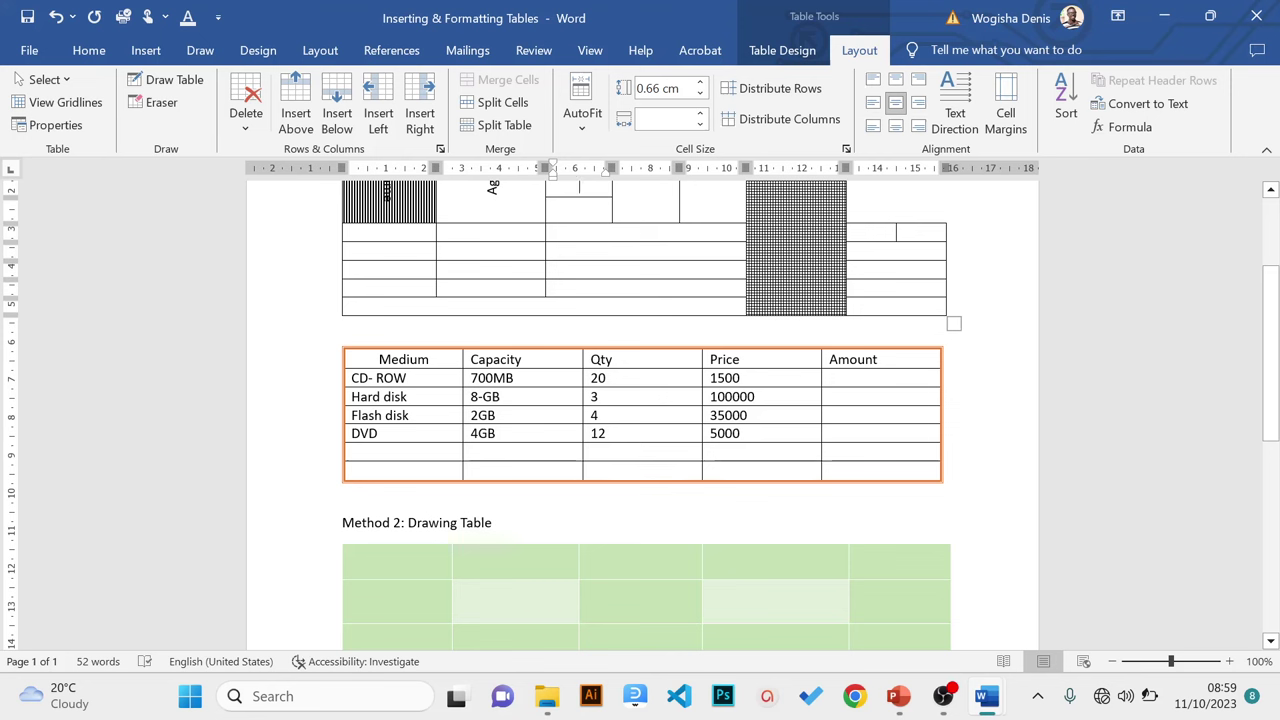
{"action": "left_click", "coordinate": [378, 359]}
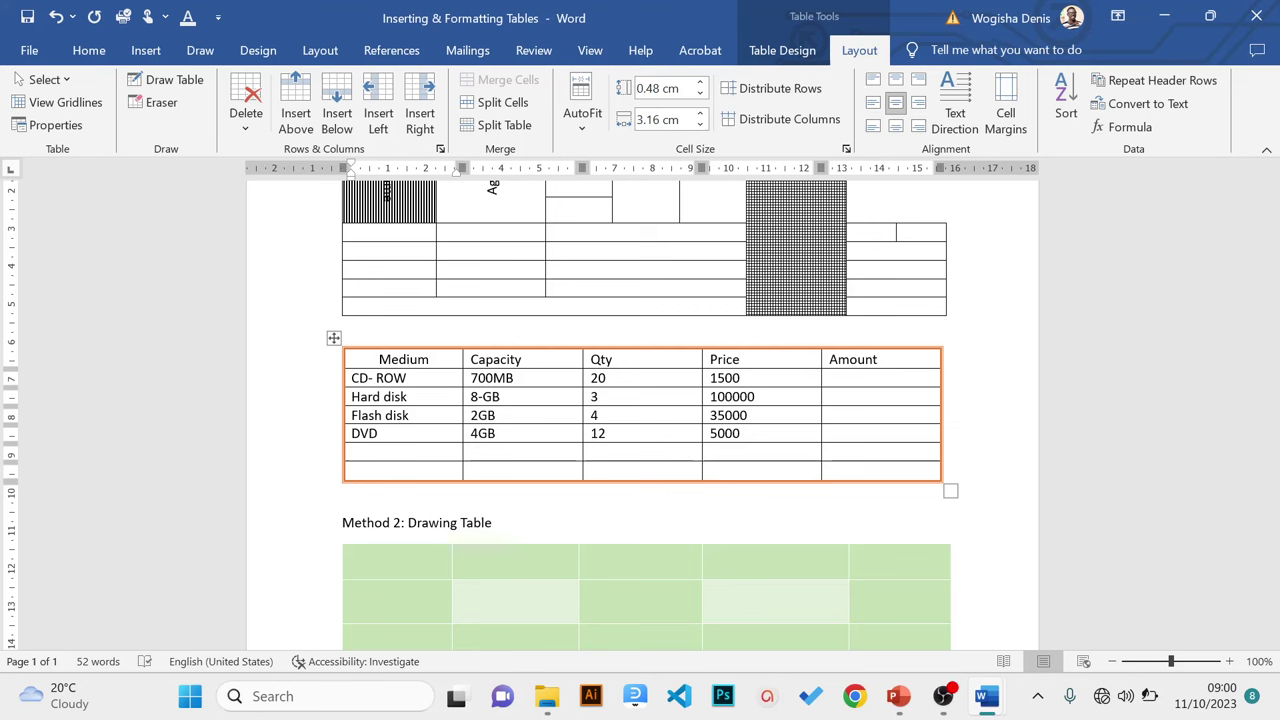
{"action": "left_click_drag", "start_coordinate": [365, 359], "coordinate": [880, 472]}
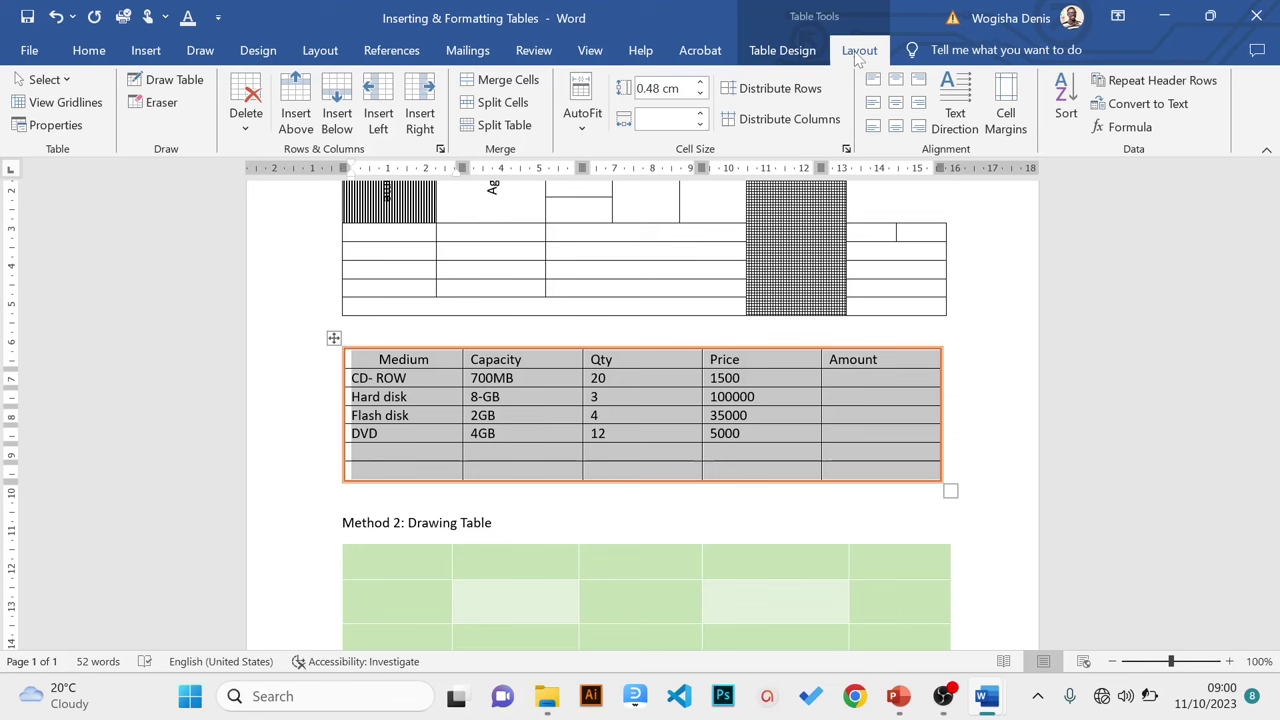
{"action": "left_click", "coordinate": [1066, 100]}
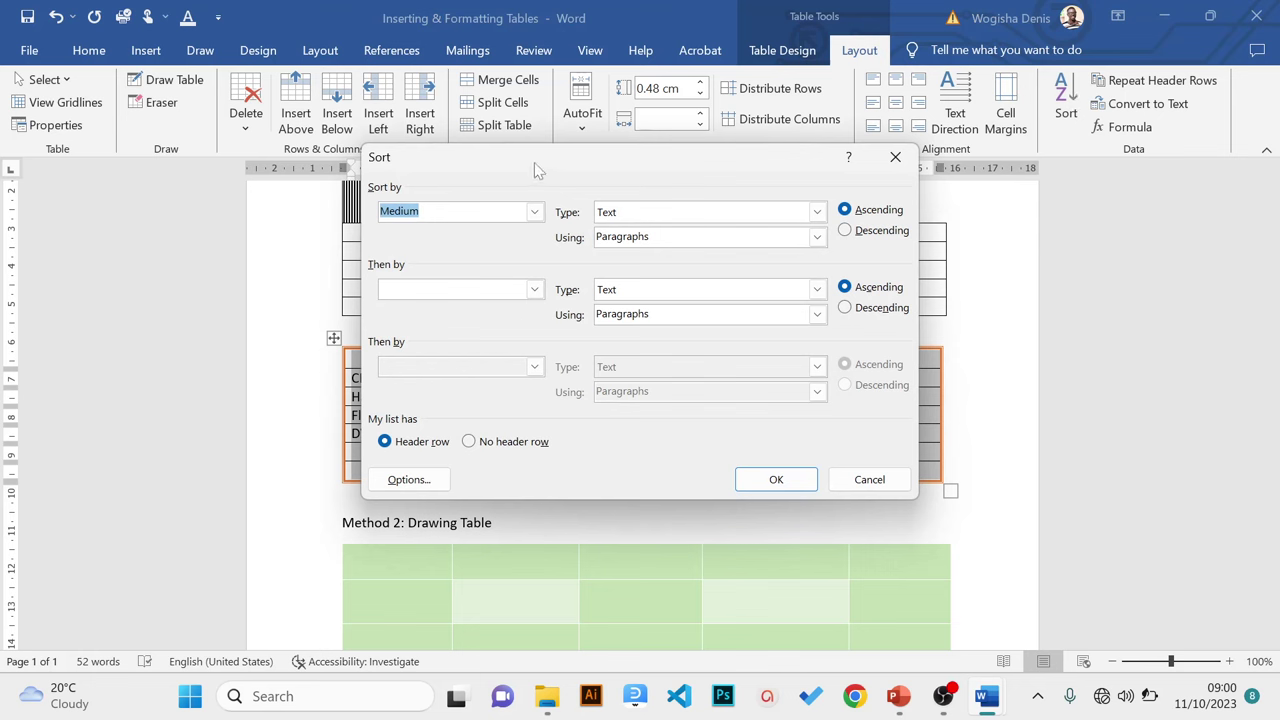
{"action": "left_click_drag", "start_coordinate": [534, 162], "coordinate": [669, 168]}
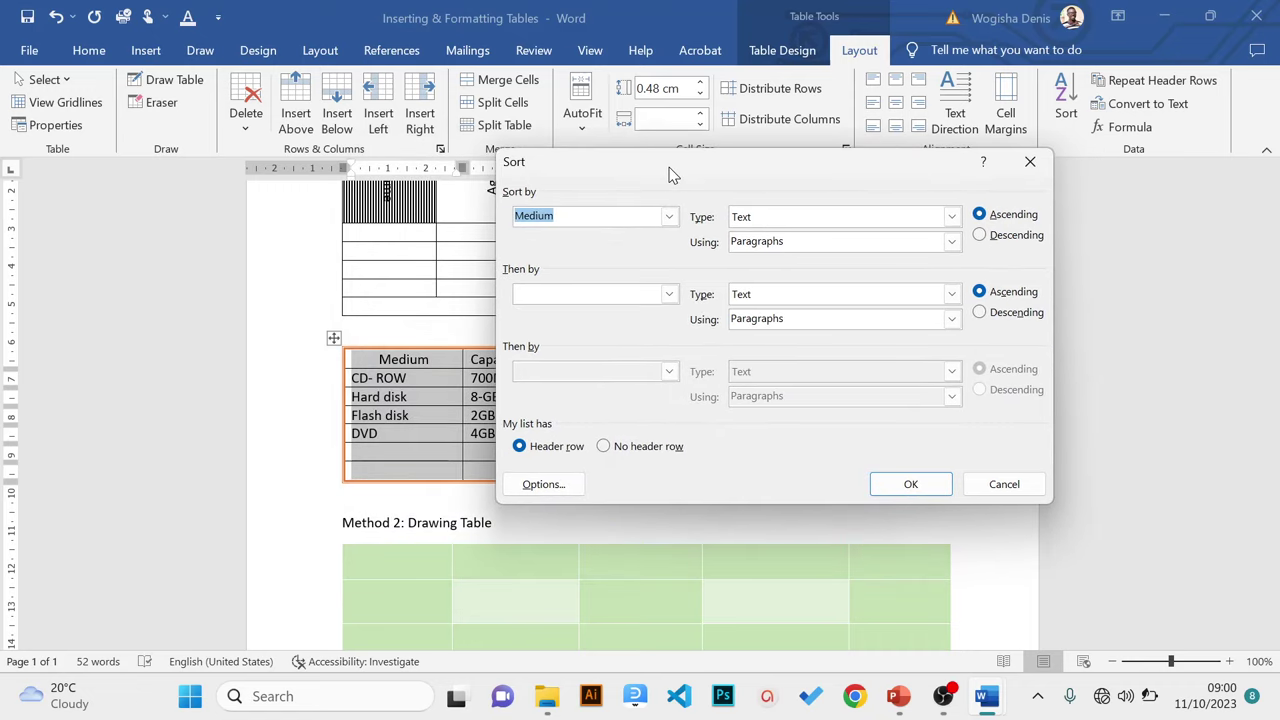
- Set the sort to treat the first row as a header and to sort by Medium as Text
{"action": "left_click", "coordinate": [520, 447]}
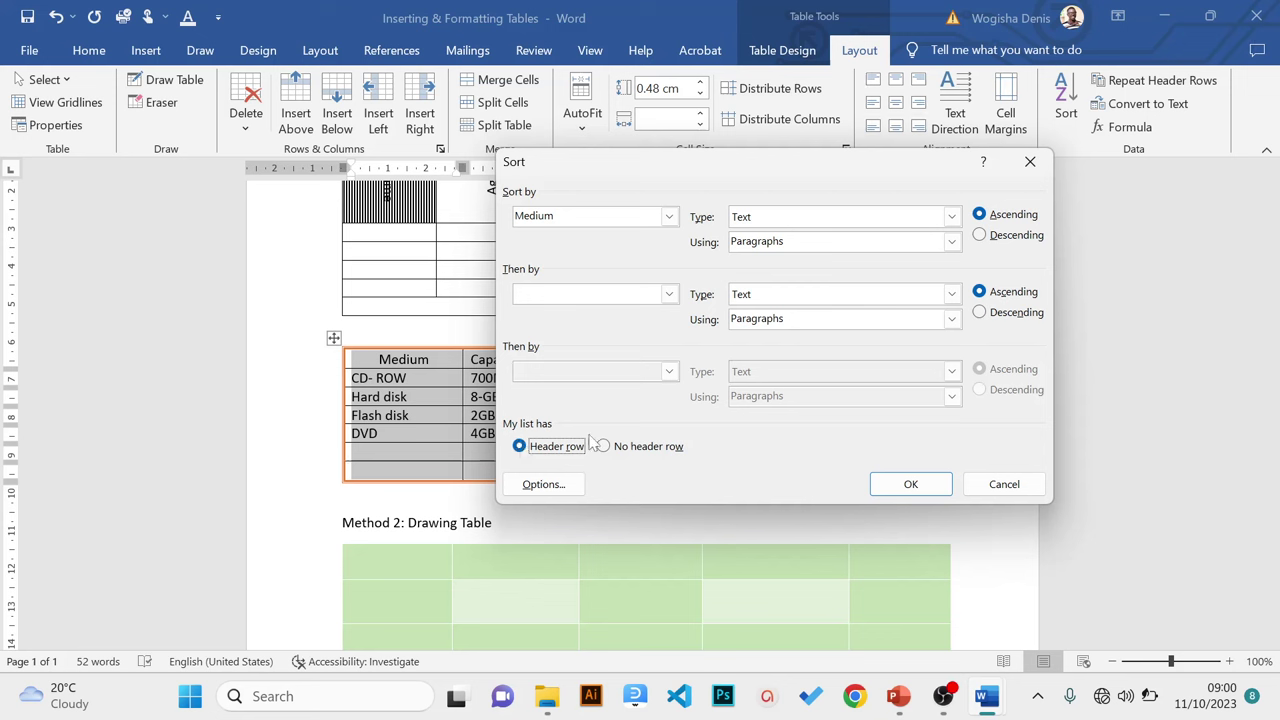
{"action": "left_click", "coordinate": [620, 452]}
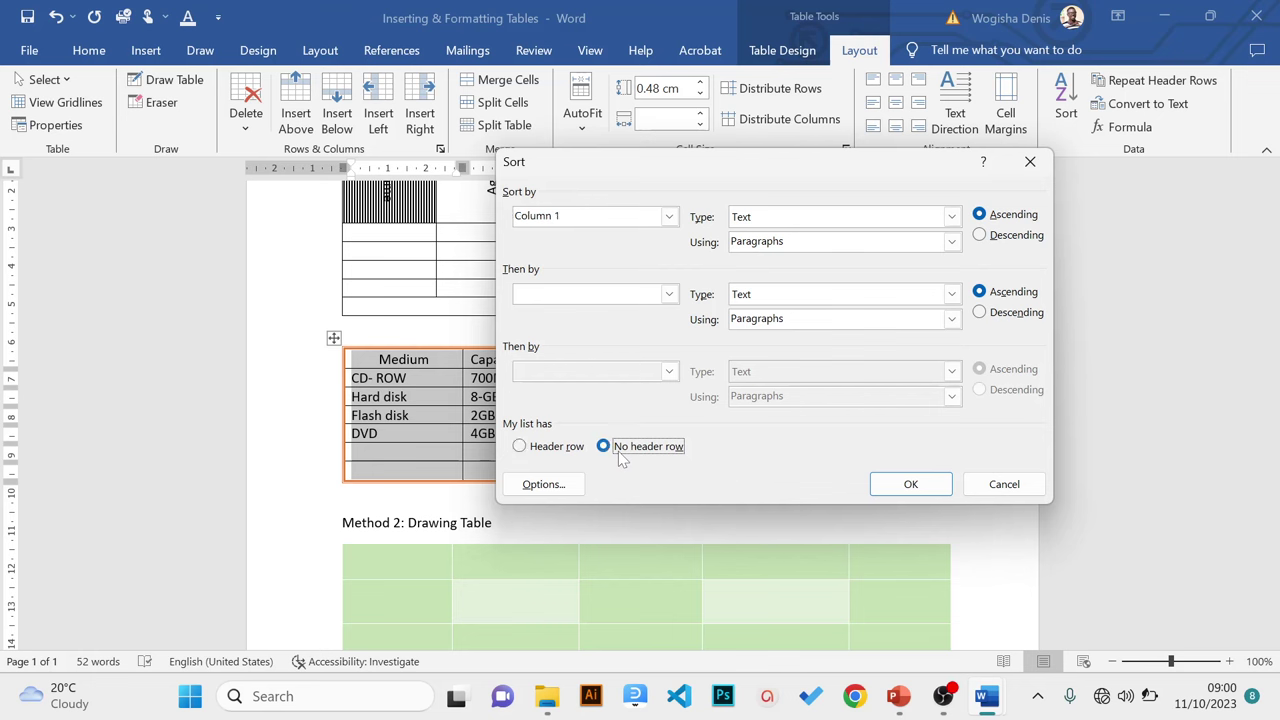
{"action": "left_click", "coordinate": [545, 452]}
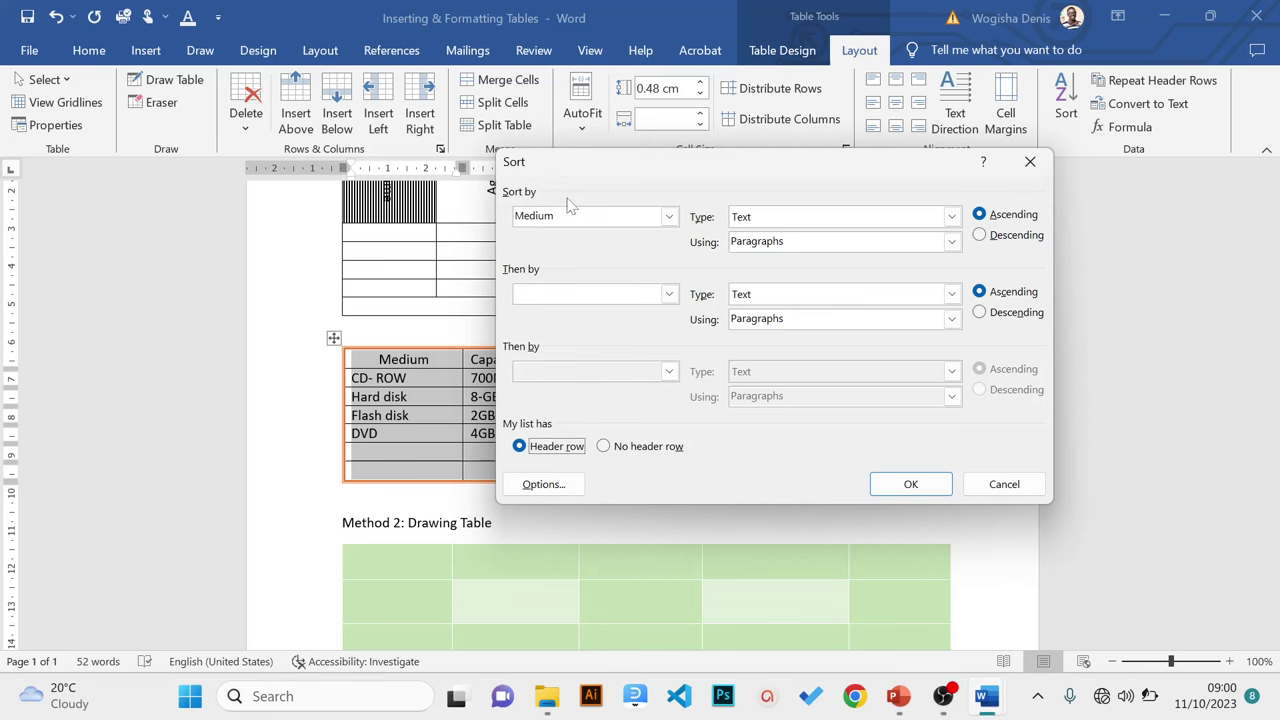
{"action": "left_click", "coordinate": [669, 216]}
{"action": "left_click", "coordinate": [634, 242]}
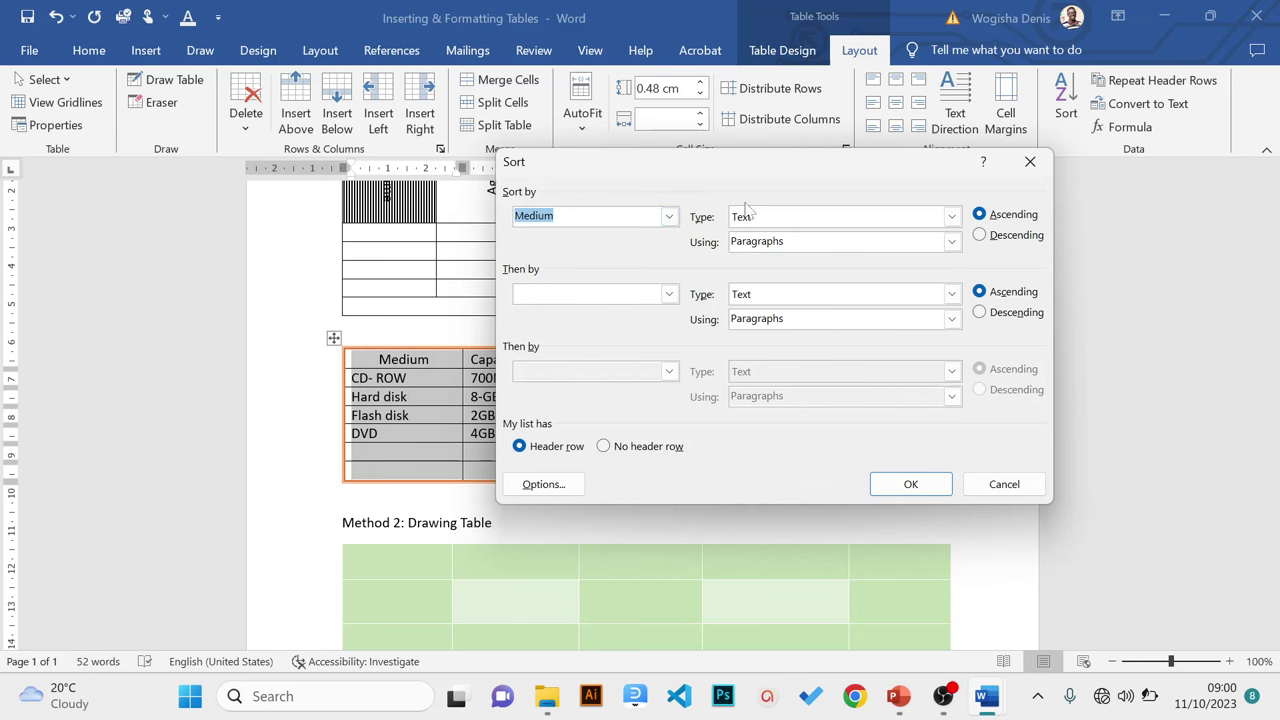
{"action": "left_click", "coordinate": [952, 216]}
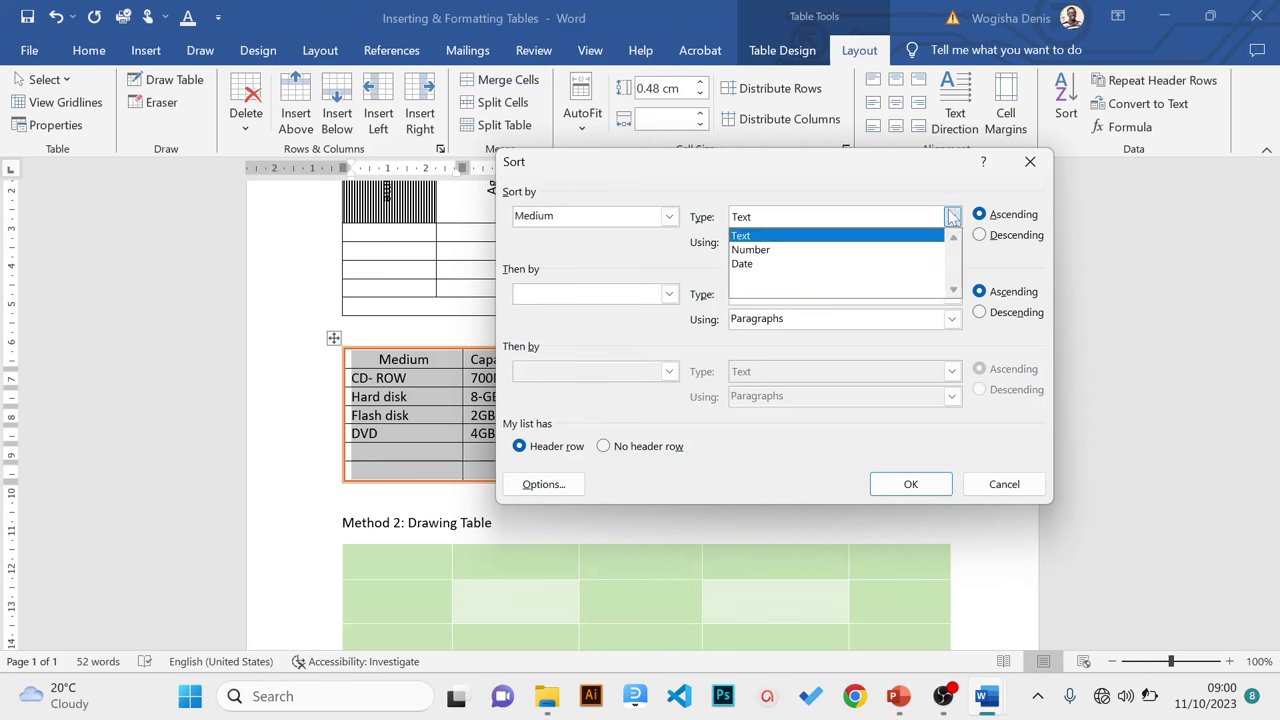
{"action": "left_click", "coordinate": [818, 238]}
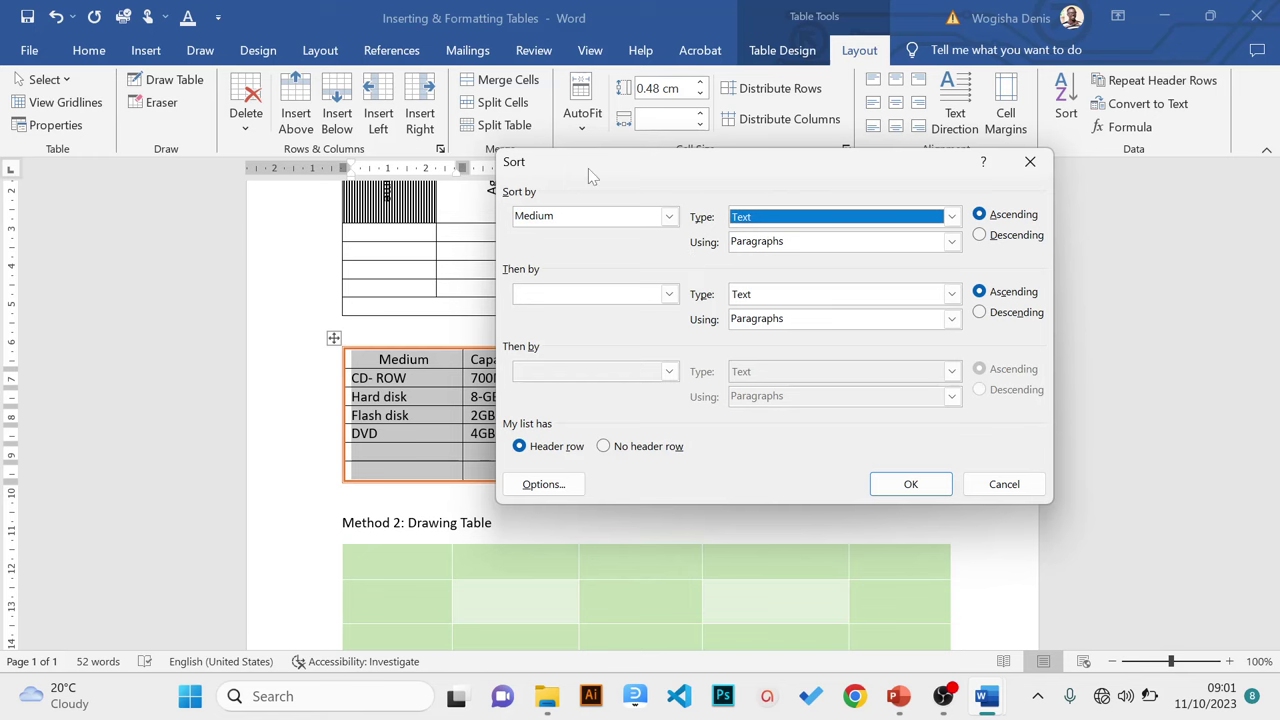
{"action": "left_click_drag", "start_coordinate": [588, 168], "coordinate": [748, 192]}
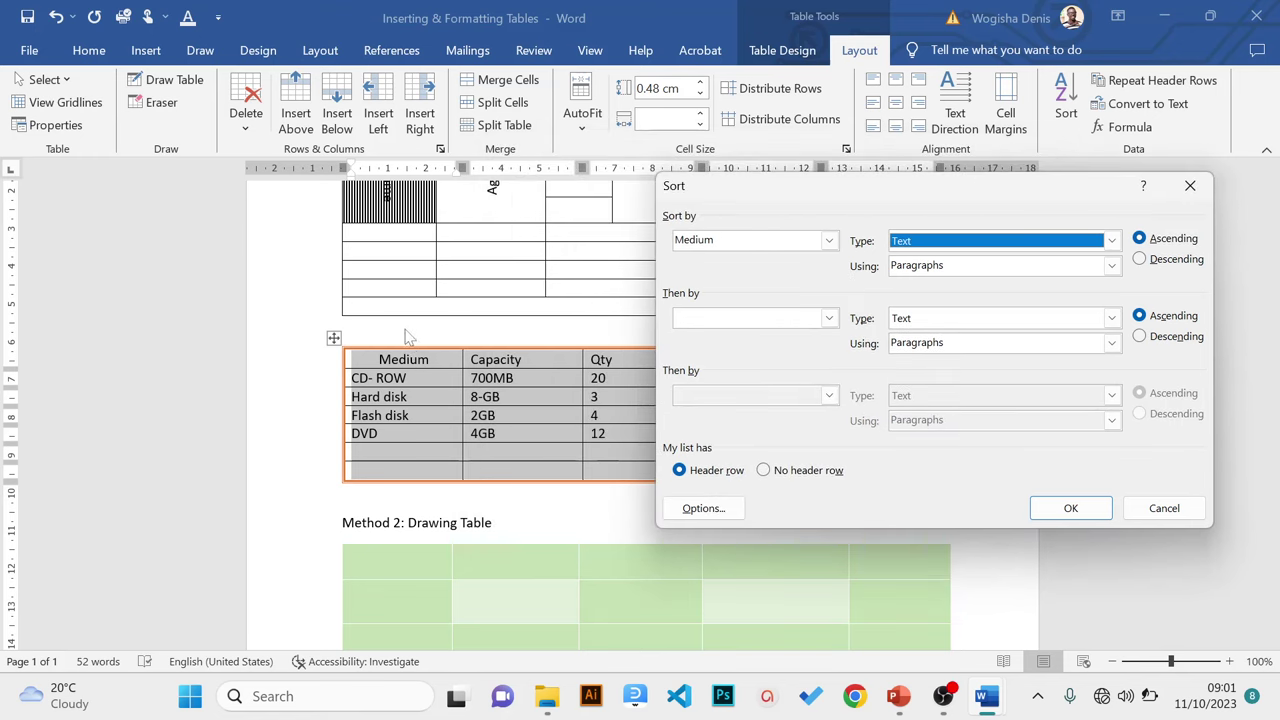
- Sort the table by Medium in ascending order, and undo the sort
{"action": "left_click", "coordinate": [1162, 243]}
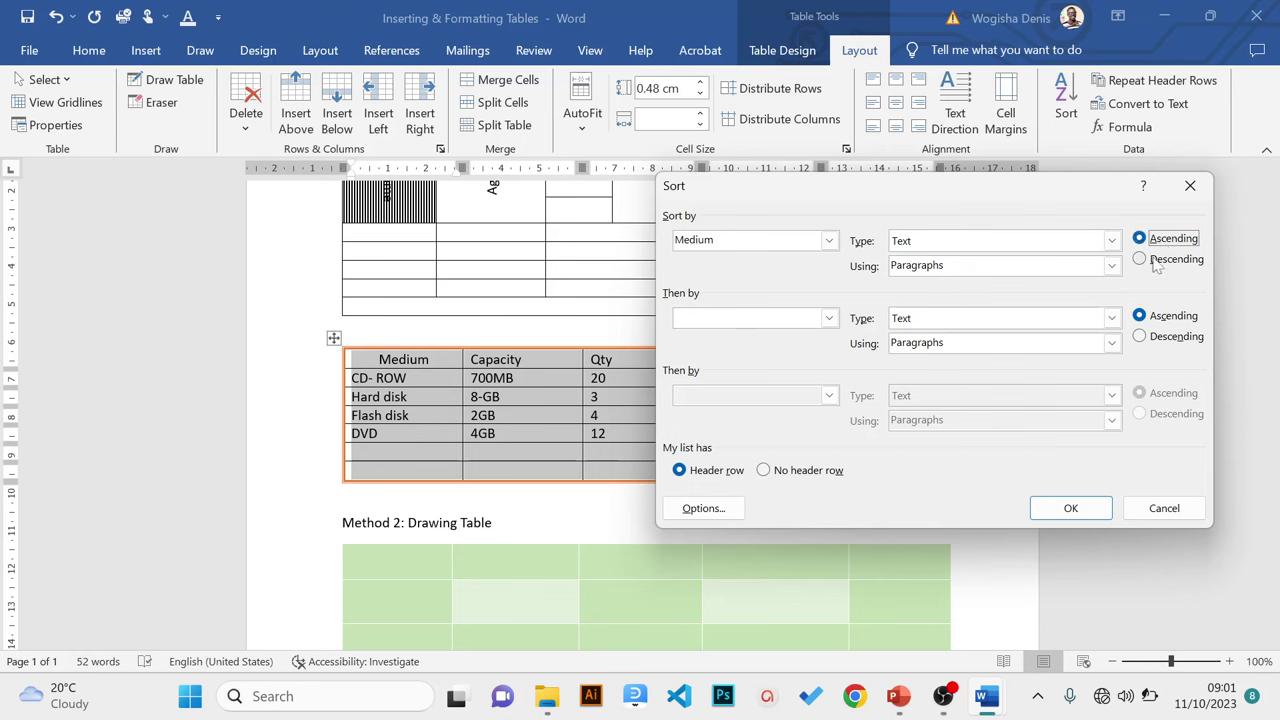
{"action": "left_click", "coordinate": [1158, 262]}
{"action": "left_click", "coordinate": [1151, 246]}
{"action": "left_click", "coordinate": [1088, 510]}
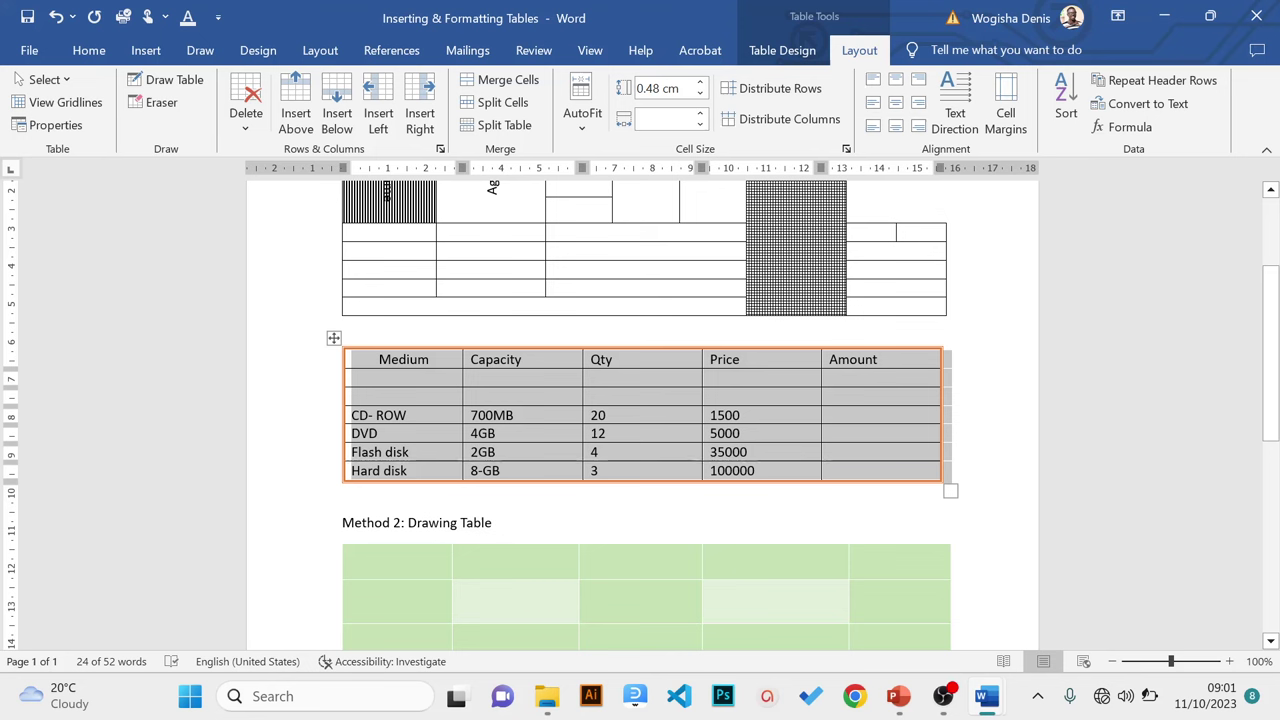
{"action": "key", "text": "ctrl+z"}
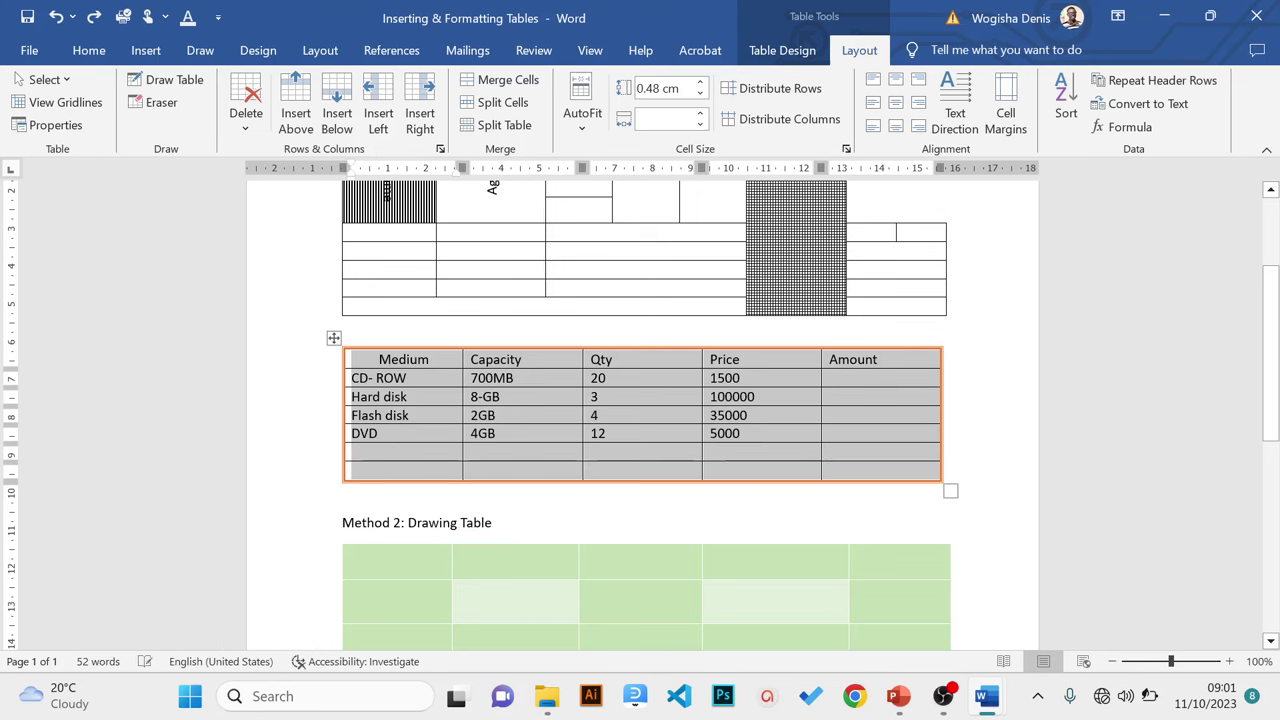
- Delete the two empty rows at the end of the Medium and Capacity table
{"action": "left_click", "coordinate": [850, 538]}
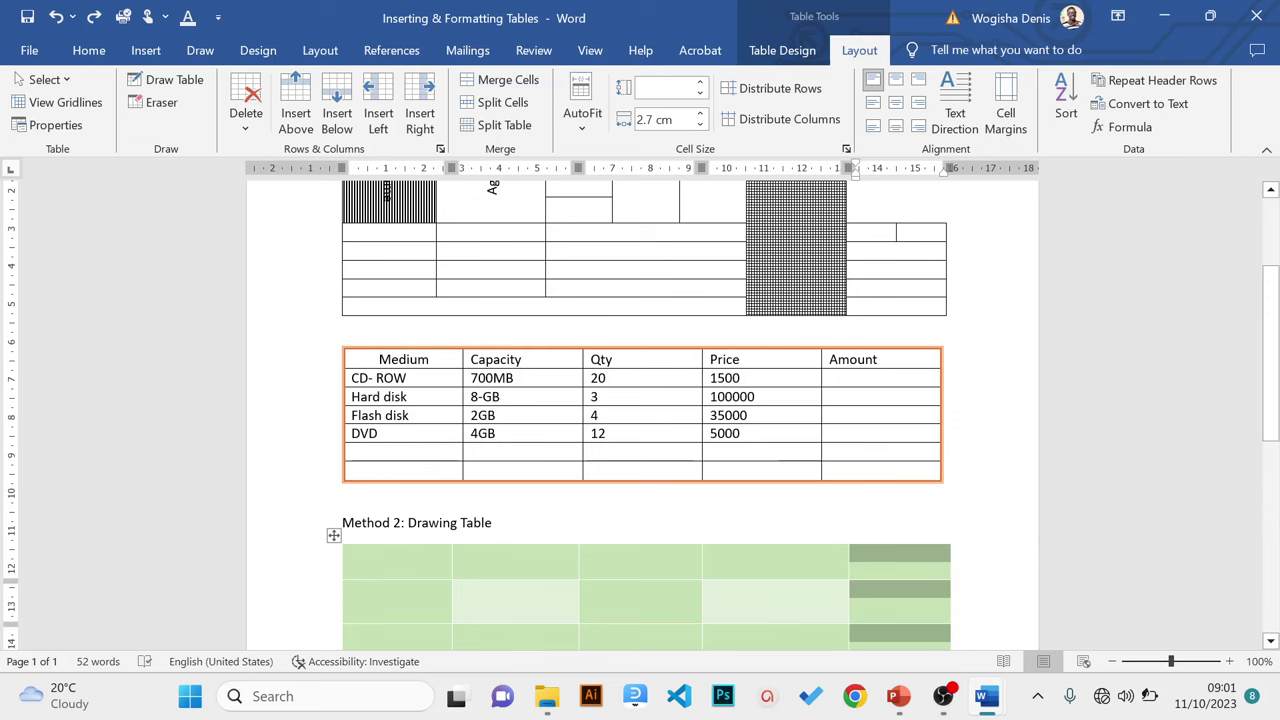
{"action": "left_click_drag", "start_coordinate": [414, 452], "coordinate": [843, 463]}
{"action": "key", "text": "BackSpace"}
{"action": "key", "text": "Return"}
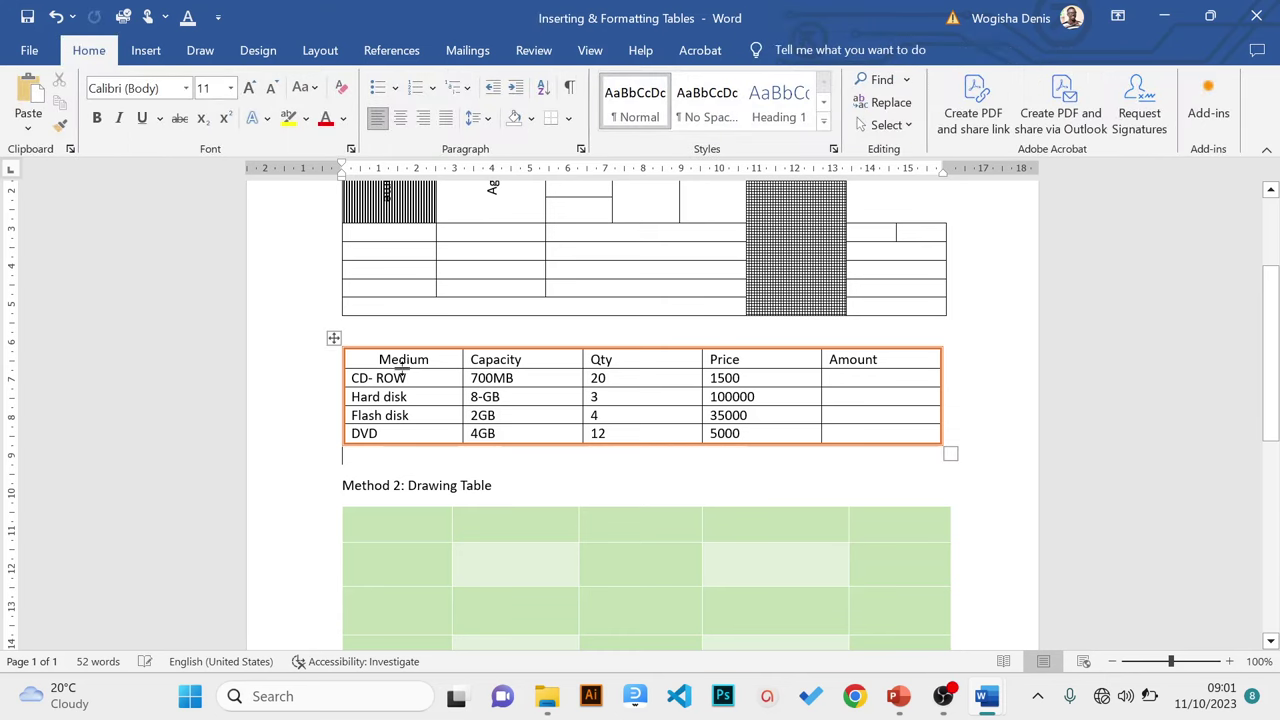
- Sort the whole Medium and Capacity table by Medium as Text in ascending order, keeping the first row as header
{"action": "left_click_drag", "start_coordinate": [390, 359], "coordinate": [857, 434]}
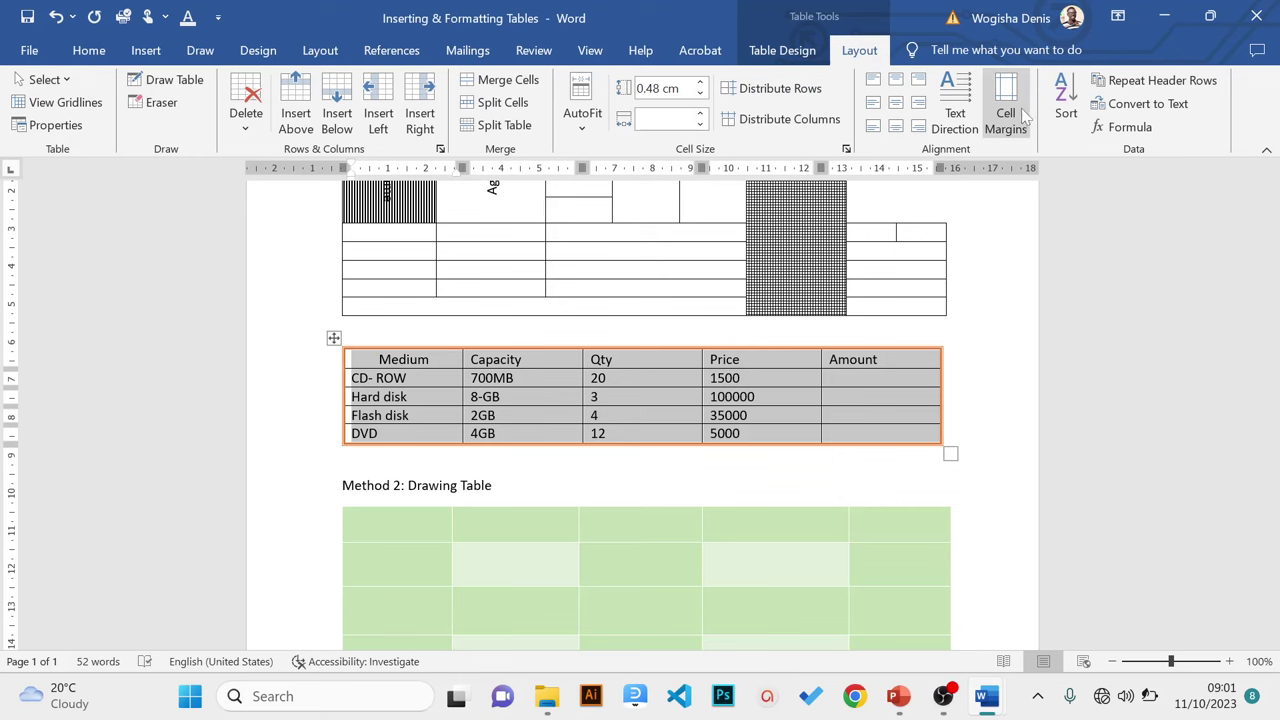
{"action": "left_click", "coordinate": [1060, 105]}
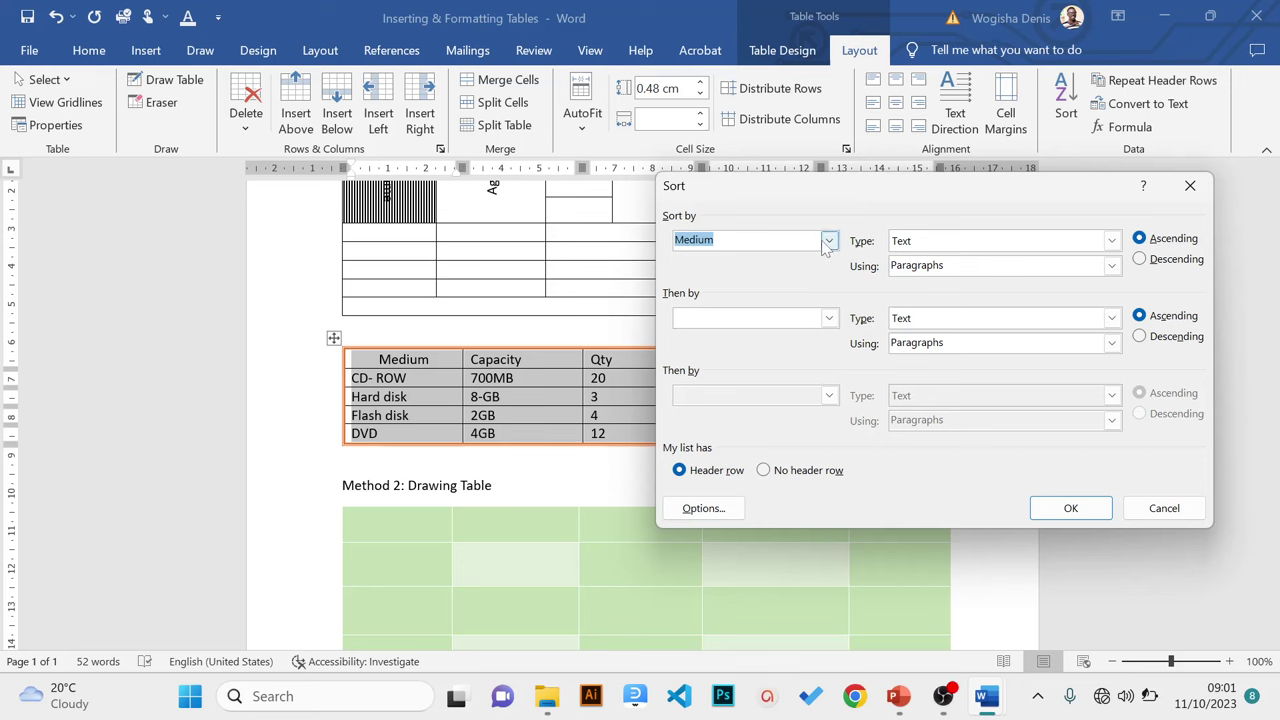
{"action": "left_click", "coordinate": [828, 244]}
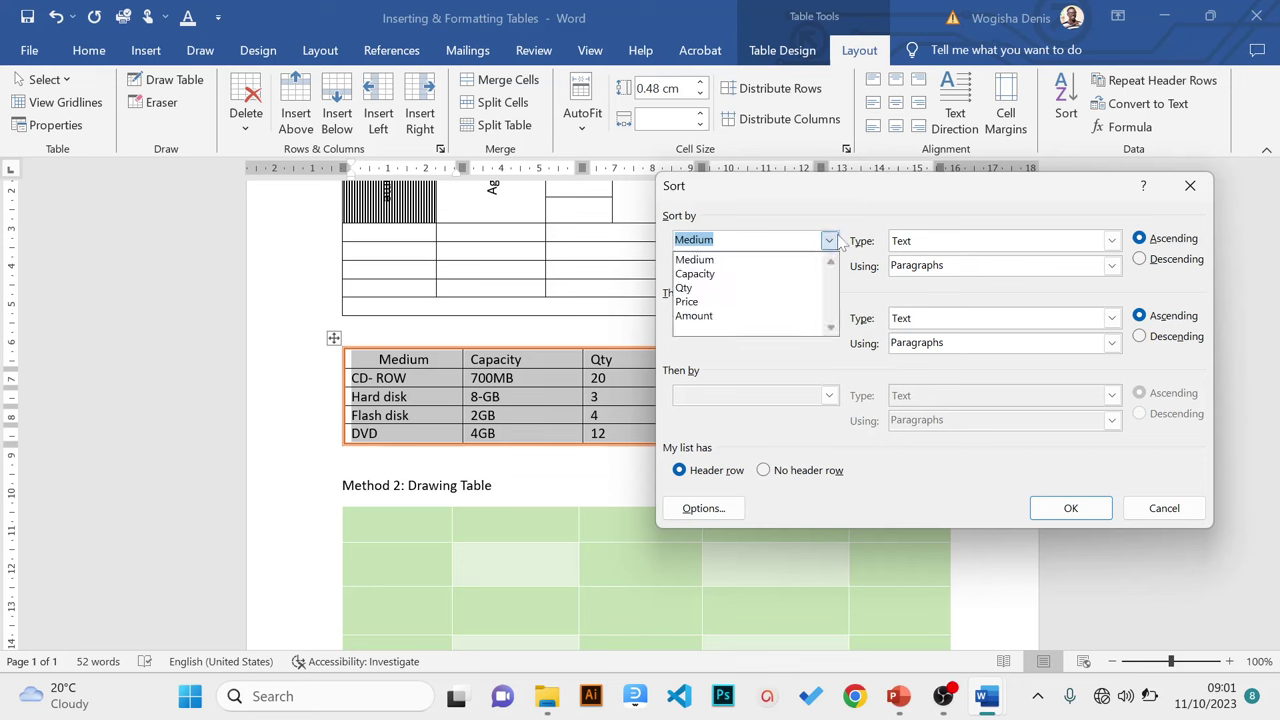
{"action": "left_click", "coordinate": [792, 264]}
{"action": "left_click", "coordinate": [1186, 245]}
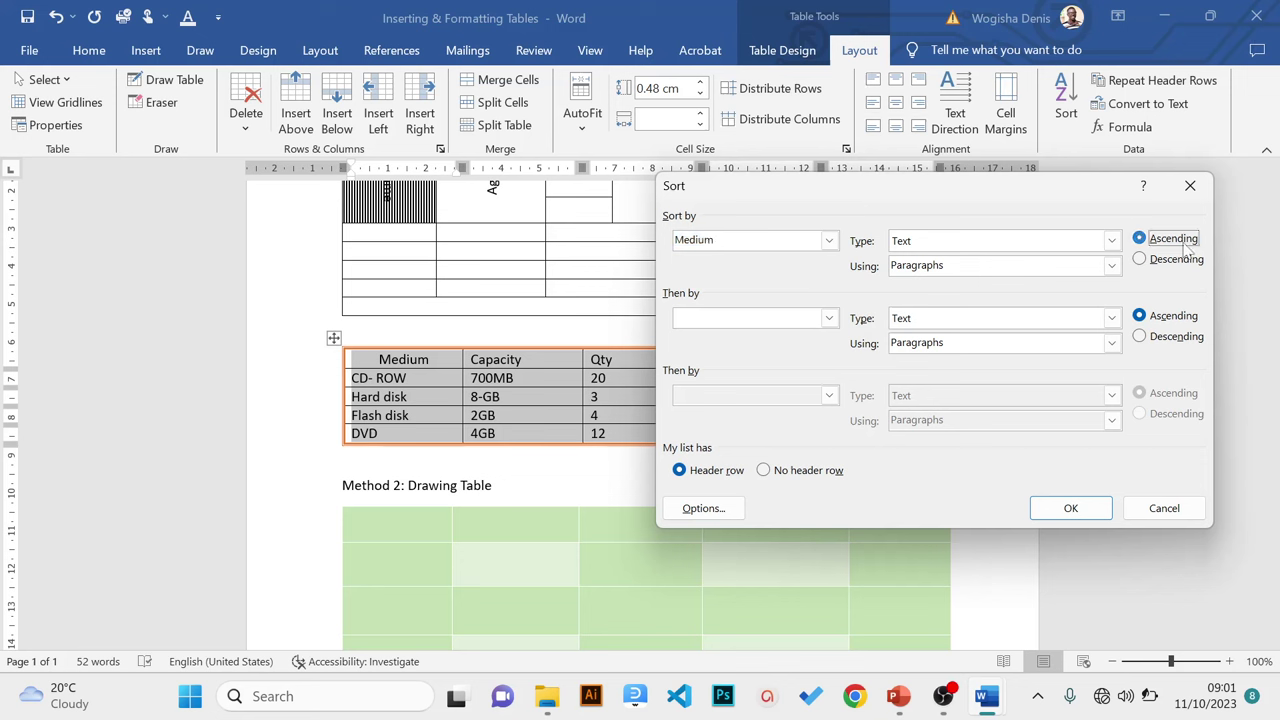
{"action": "left_click", "coordinate": [1071, 507]}
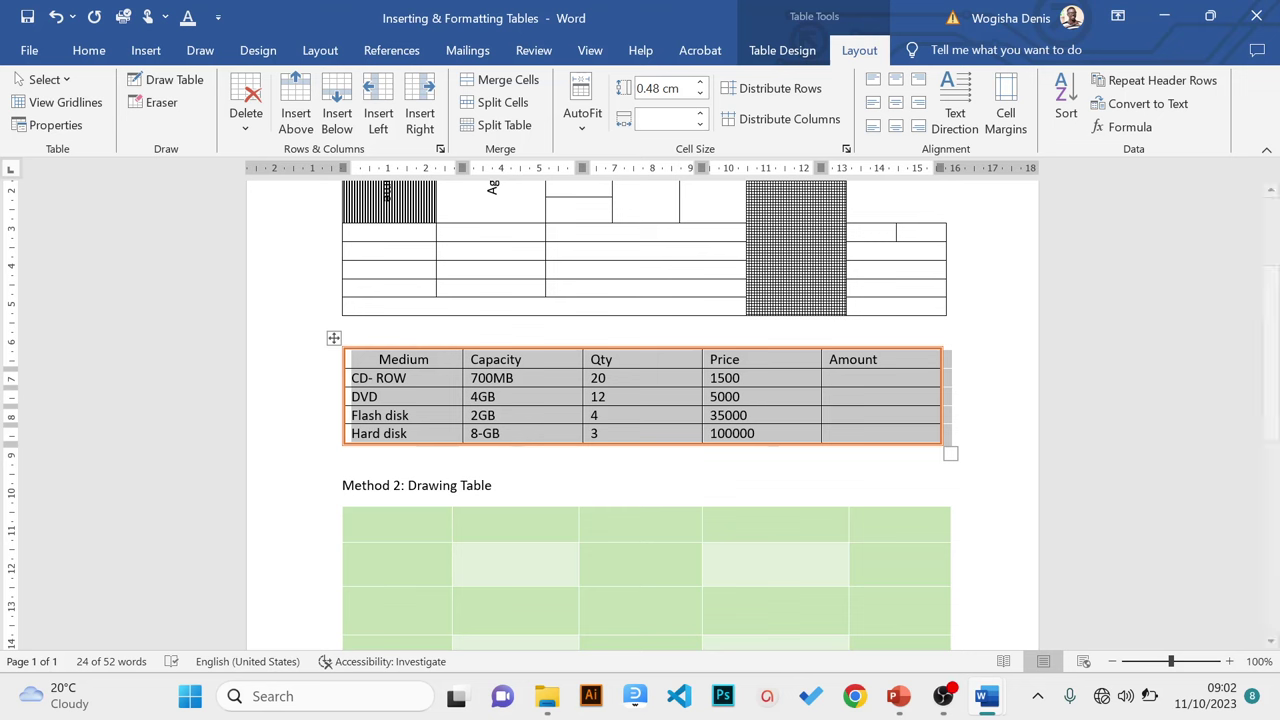
{"action": "scroll", "coordinate": [1244, 298], "scroll_direction": "up", "scroll_amount": 3}
{"action": "scroll", "coordinate": [1244, 298], "scroll_direction": "down", "scroll_amount": 3}
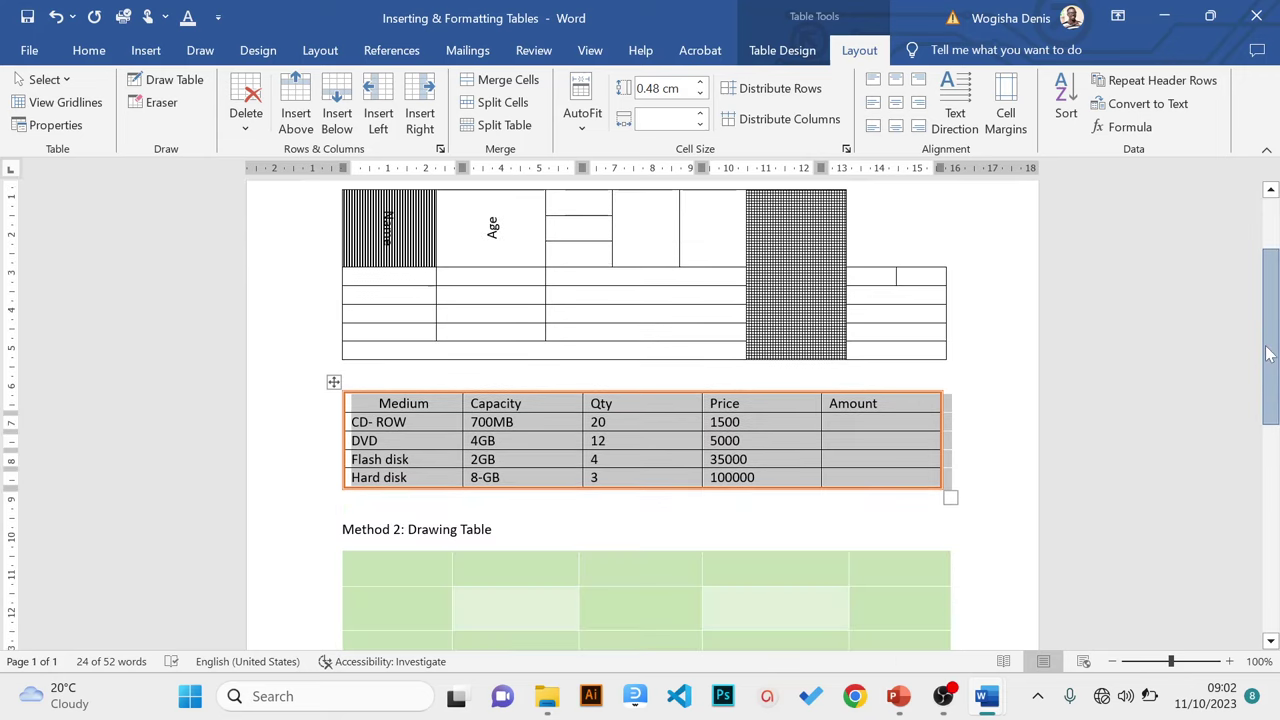
{"action": "scroll", "coordinate": [1244, 298], "scroll_direction": "up", "scroll_amount": 3}
{"action": "scroll", "coordinate": [1270, 400], "scroll_direction": "down", "scroll_amount": 5}
{"action": "left_click_drag", "start_coordinate": [1277, 428], "coordinate": [1277, 440]}
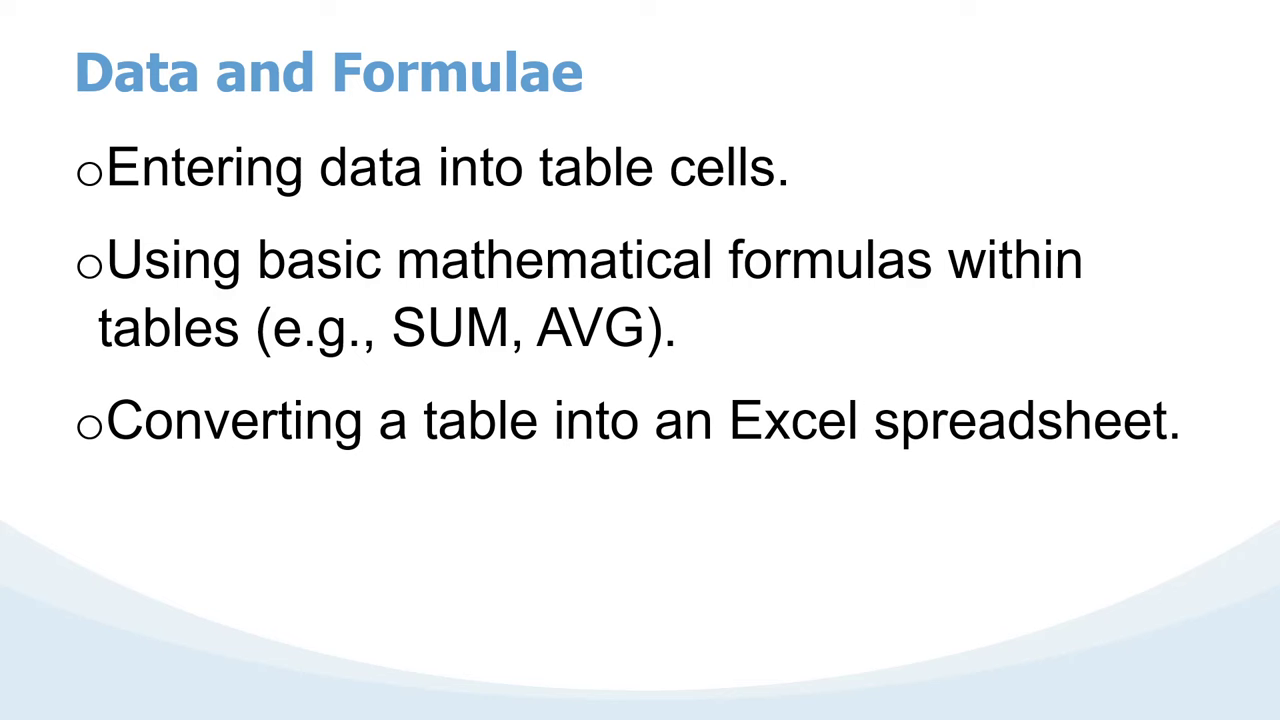
- End the Data and Formulae slide show, switch back to the Word document and place the cursor in the CD- ROW row's Amount cell
{"action": "key", "text": "Escape"}
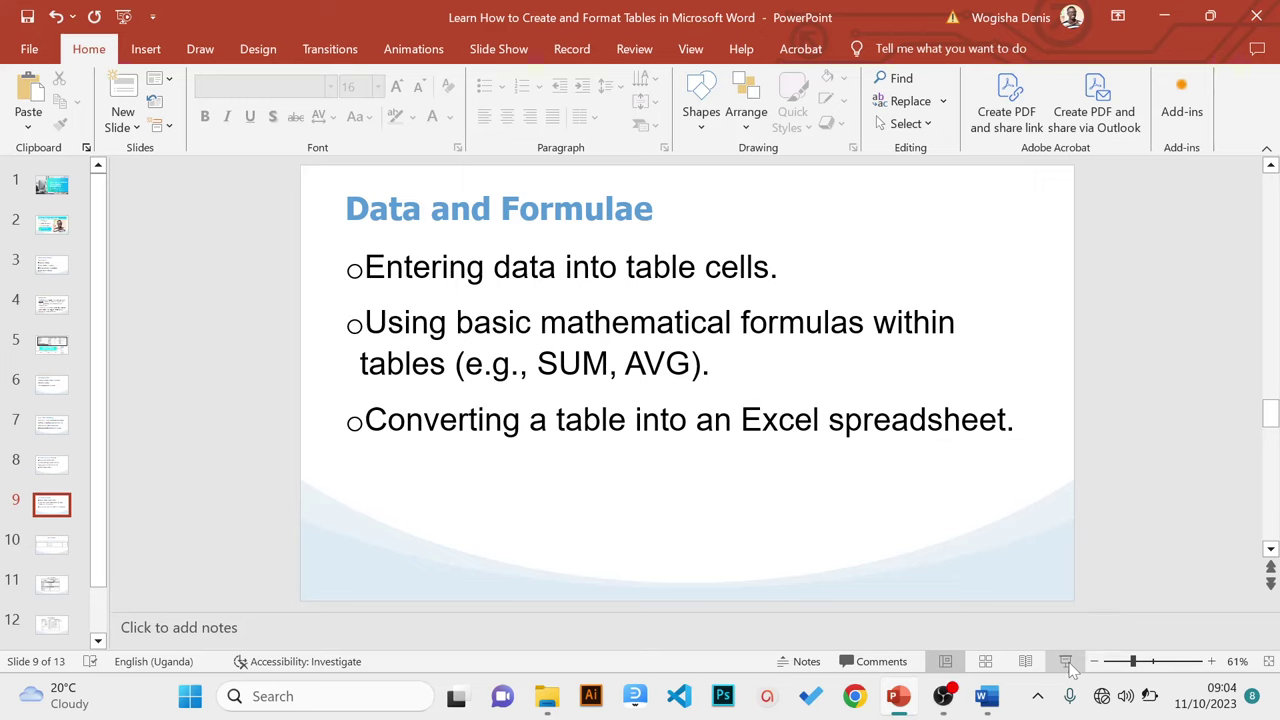
{"action": "key", "text": "alt+Tab"}
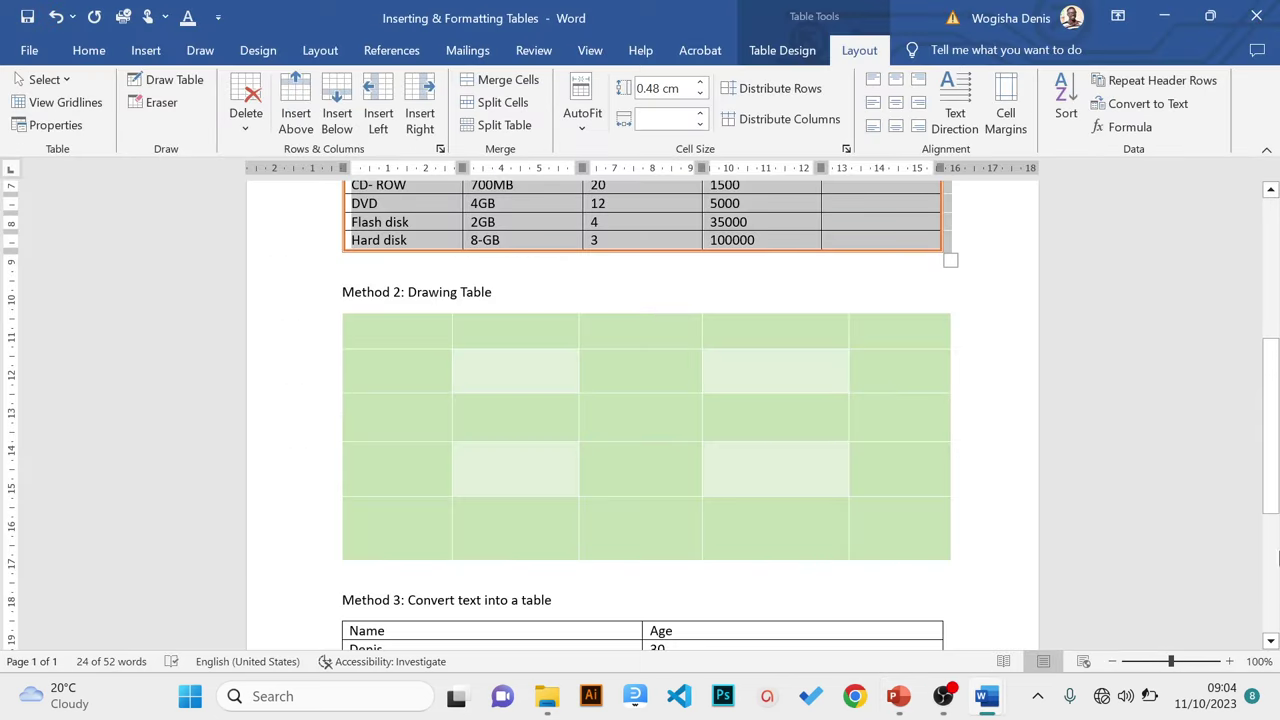
{"action": "left_click_drag", "start_coordinate": [1275, 448], "coordinate": [1275, 377]}
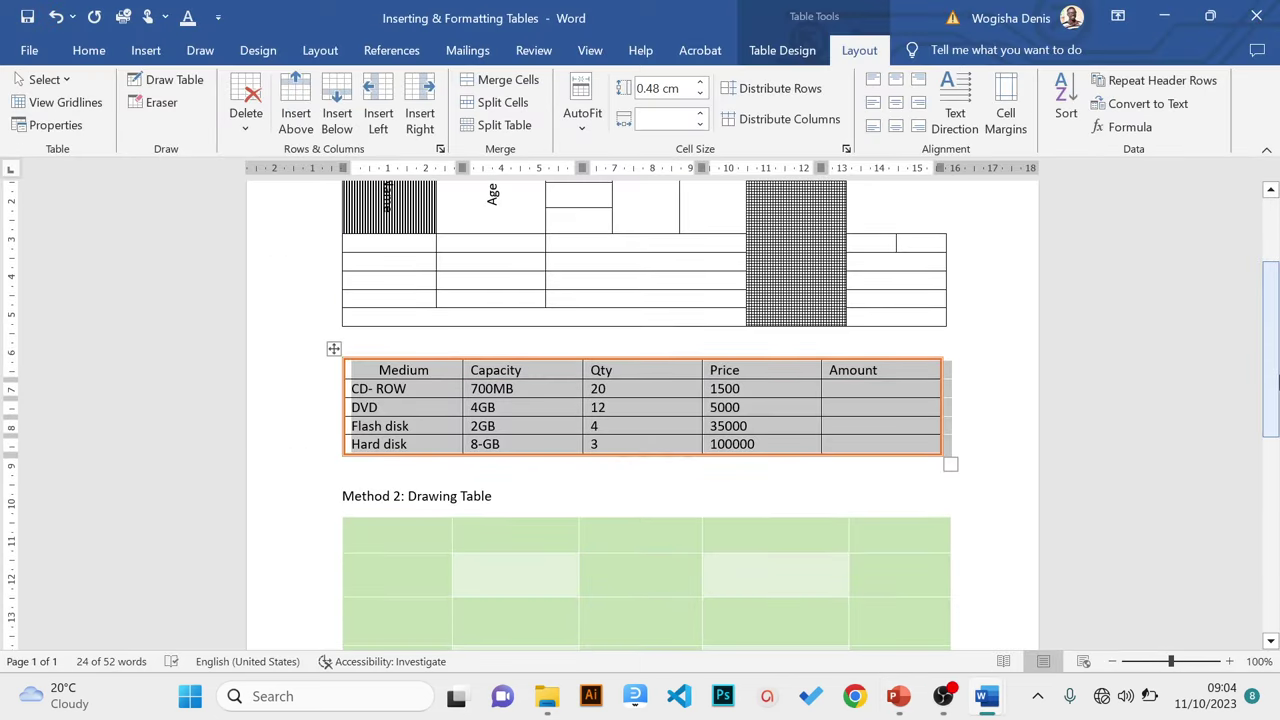
{"action": "left_click", "coordinate": [867, 395]}
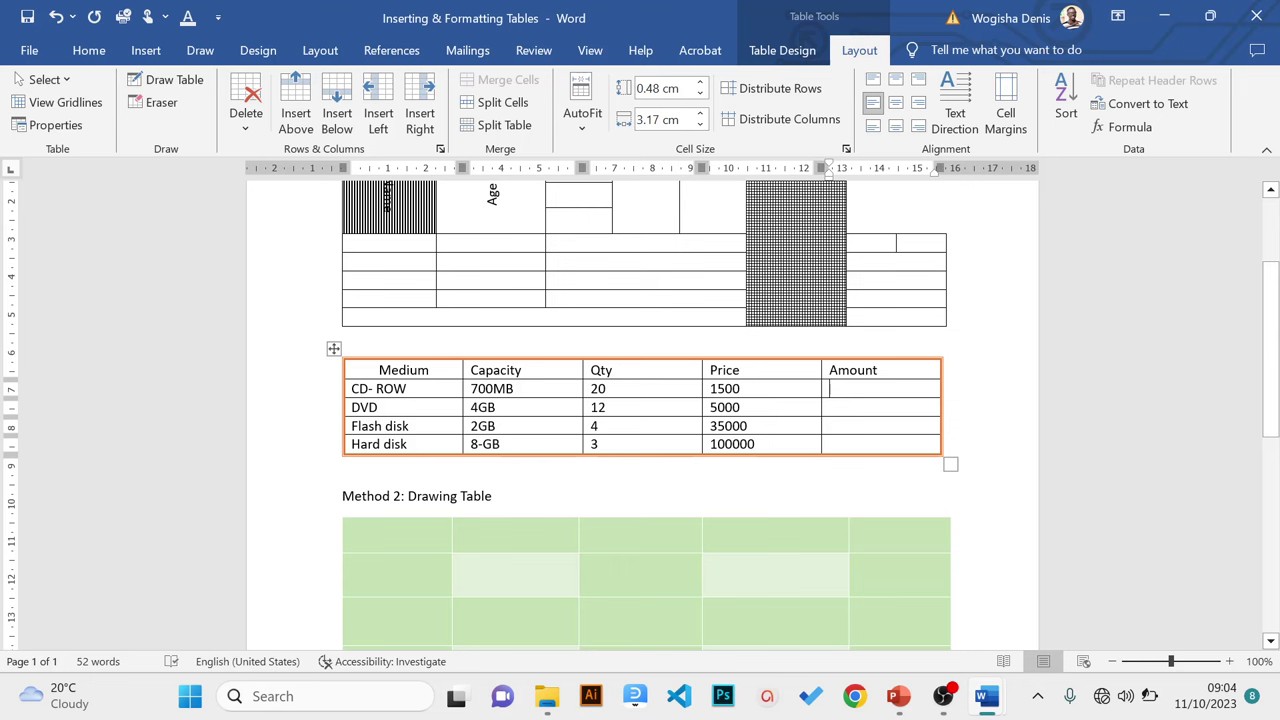
{"action": "left_click", "coordinate": [740, 370]}
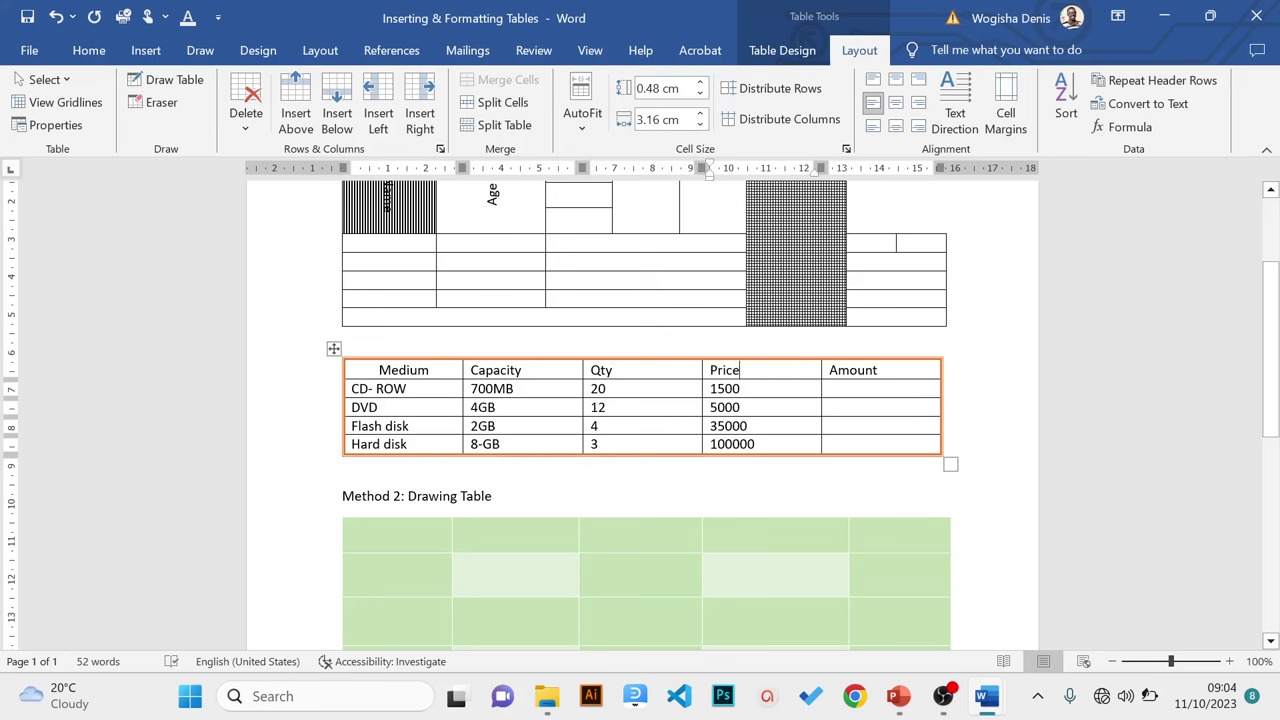
{"action": "left_click", "coordinate": [831, 388]}
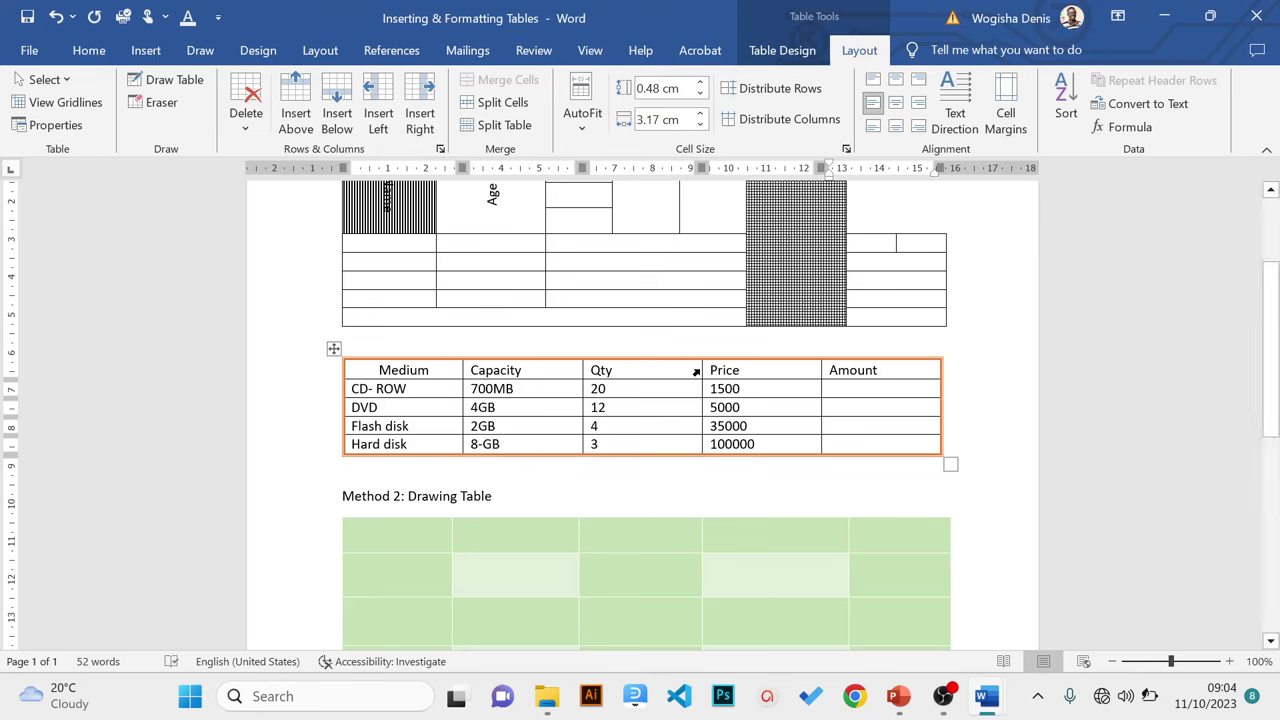
{"action": "key", "text": "Left"}
{"action": "left_click", "coordinate": [830, 389]}
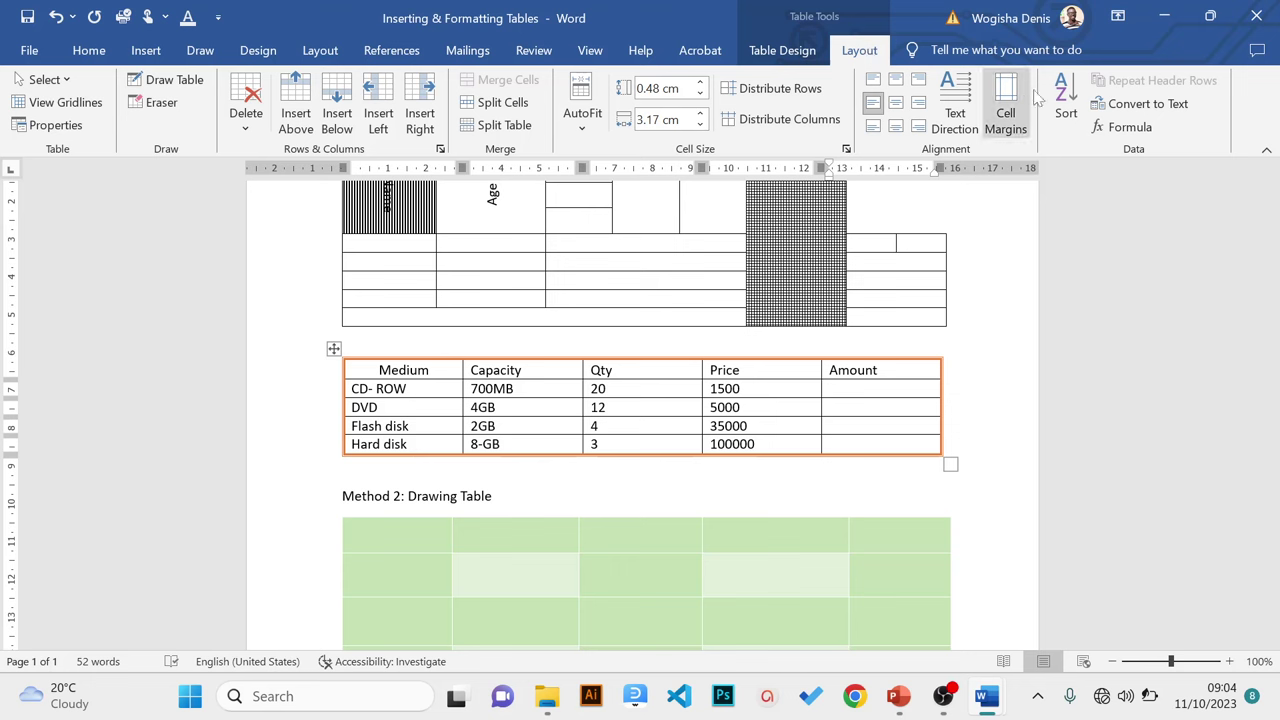
- Calculate the CD- ROW amount with a table formula, replacing the suggested function with =PRODUCT(left)
{"action": "left_click", "coordinate": [1126, 128]}
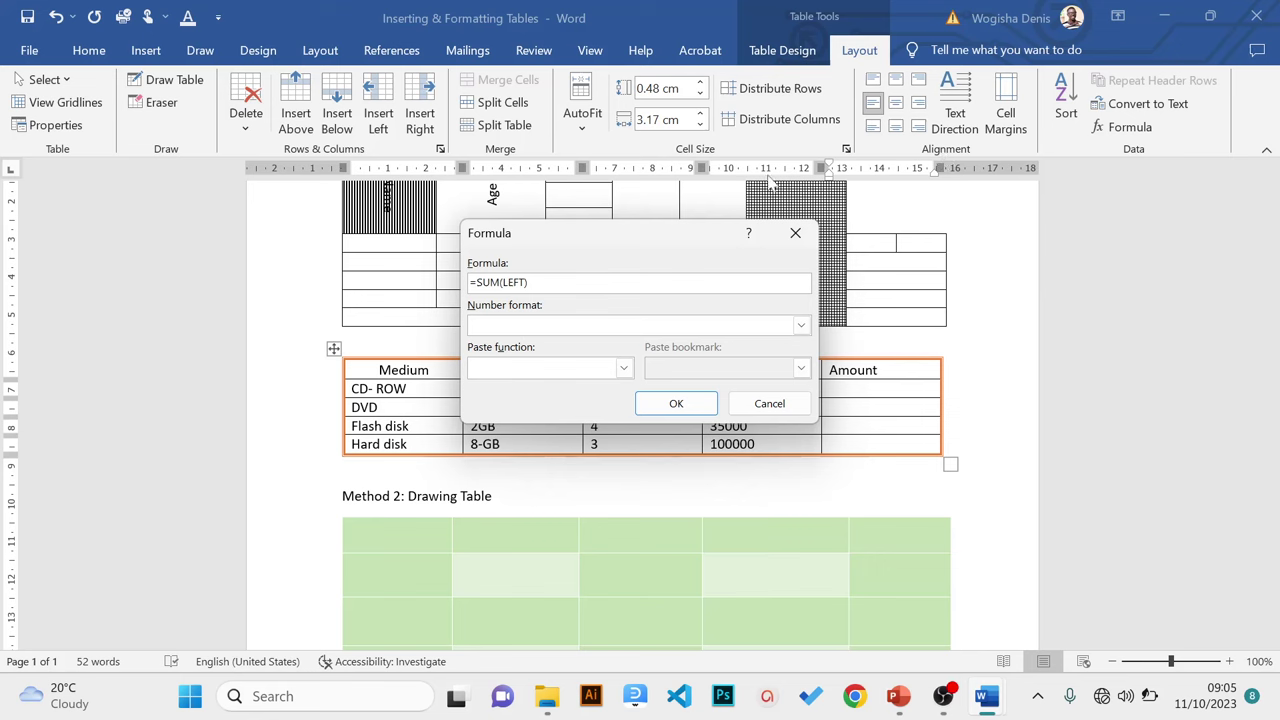
{"action": "left_click_drag", "start_coordinate": [653, 242], "coordinate": [636, 464]}
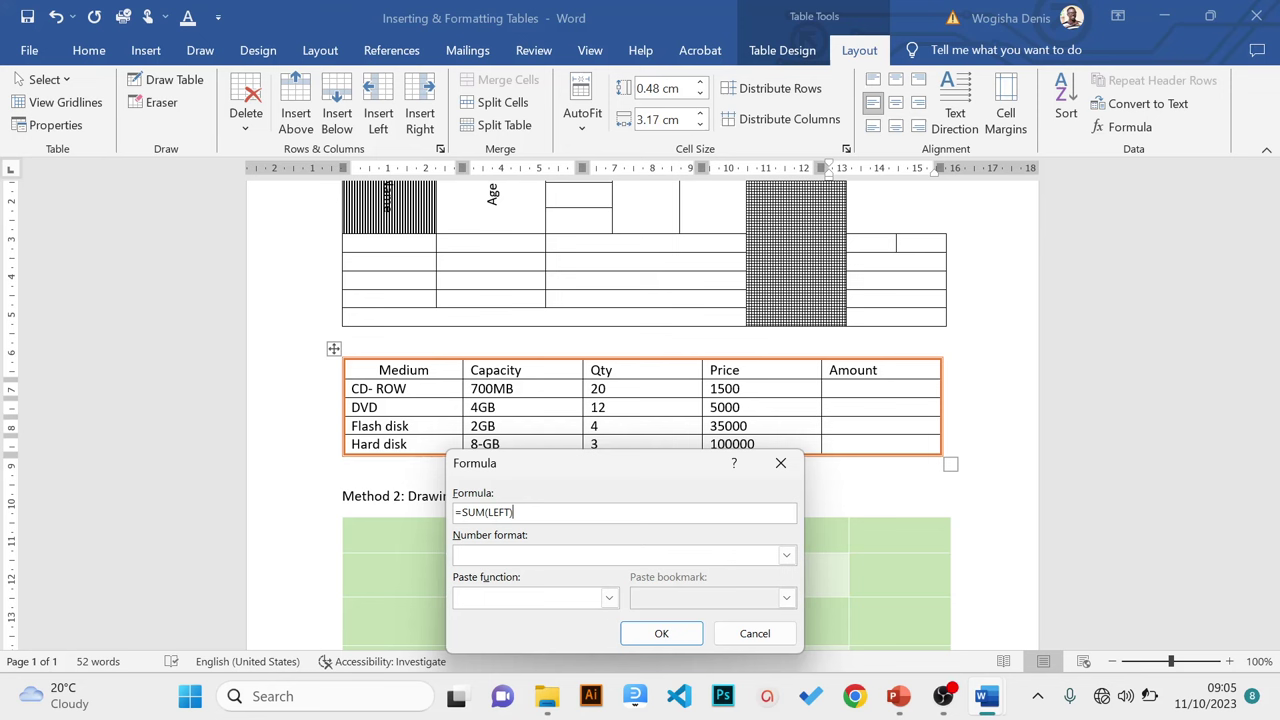
{"action": "key", "text": "BackSpace"}
{"action": "key", "text": "BackSpace"}
{"action": "key", "text": "BackSpace"}
{"action": "key", "text": "BackSpace"}
{"action": "key", "text": "BackSpace"}
{"action": "key", "text": "BackSpace"}
{"action": "key", "text": "BackSpace"}
{"action": "key", "text": "BackSpace"}
{"action": "key", "text": "BackSpace"}
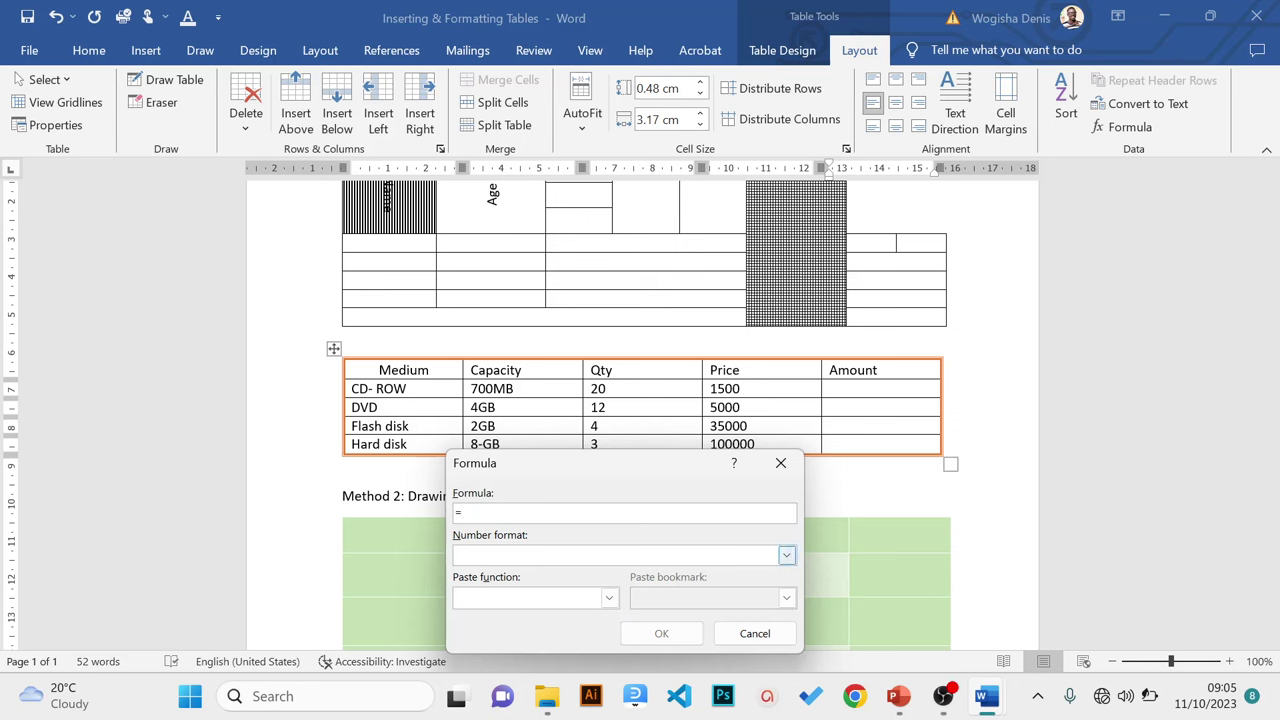
{"action": "left_click", "coordinate": [609, 598]}
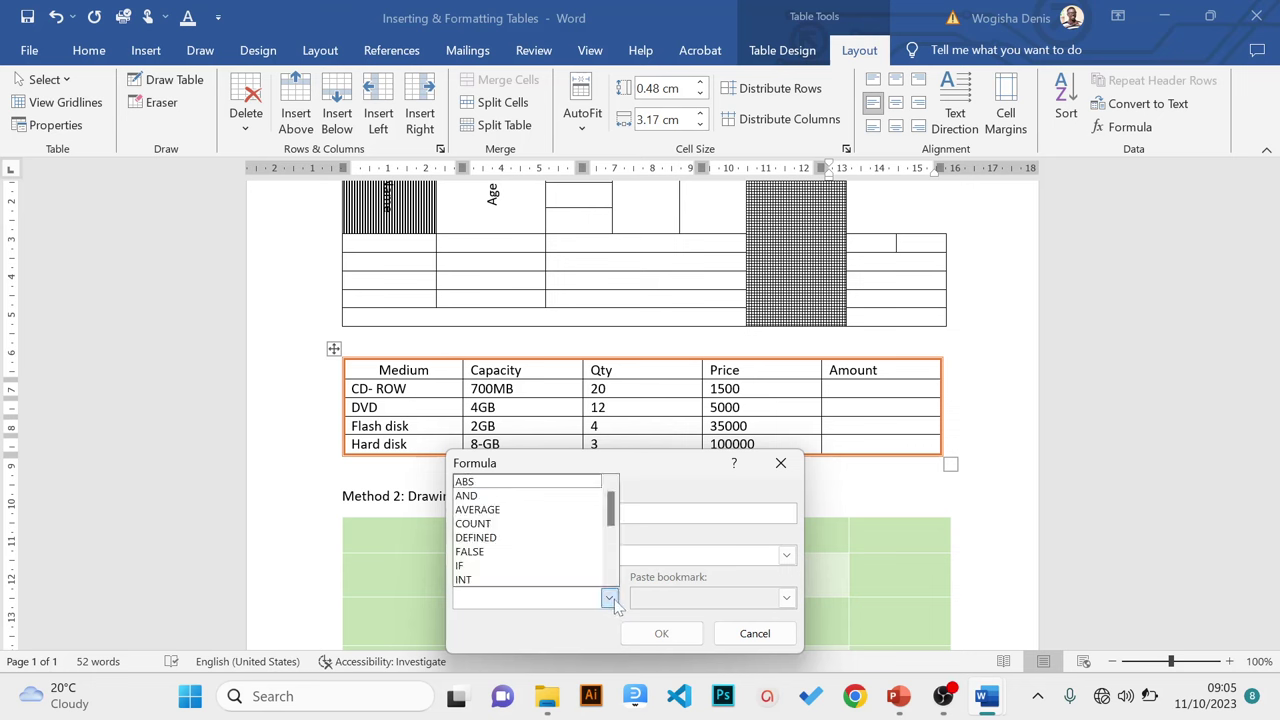
{"action": "left_click_drag", "start_coordinate": [613, 515], "coordinate": [615, 560]}
{"action": "left_click", "coordinate": [558, 524]}
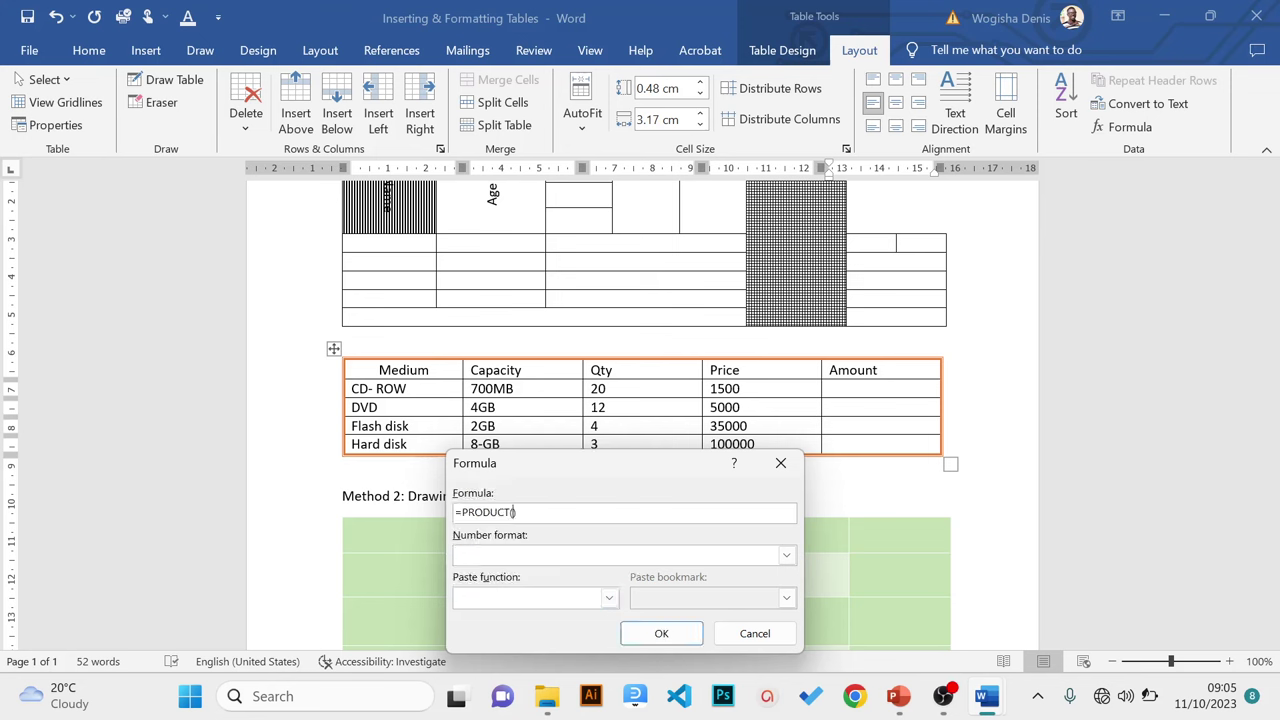
{"action": "type", "text": "left"}
{"action": "left_click", "coordinate": [655, 633]}
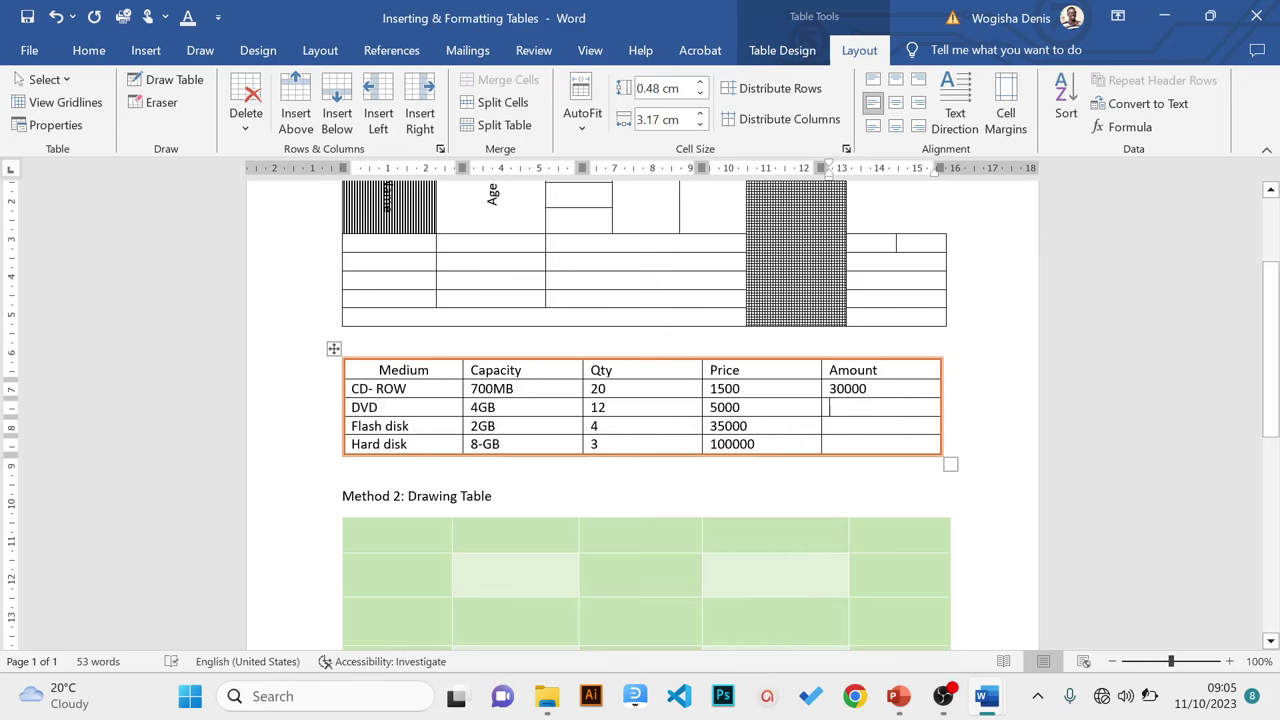
- Insert the formula =product(left) in the Amount cell of the DVD row
{"action": "left_click", "coordinate": [1130, 126]}
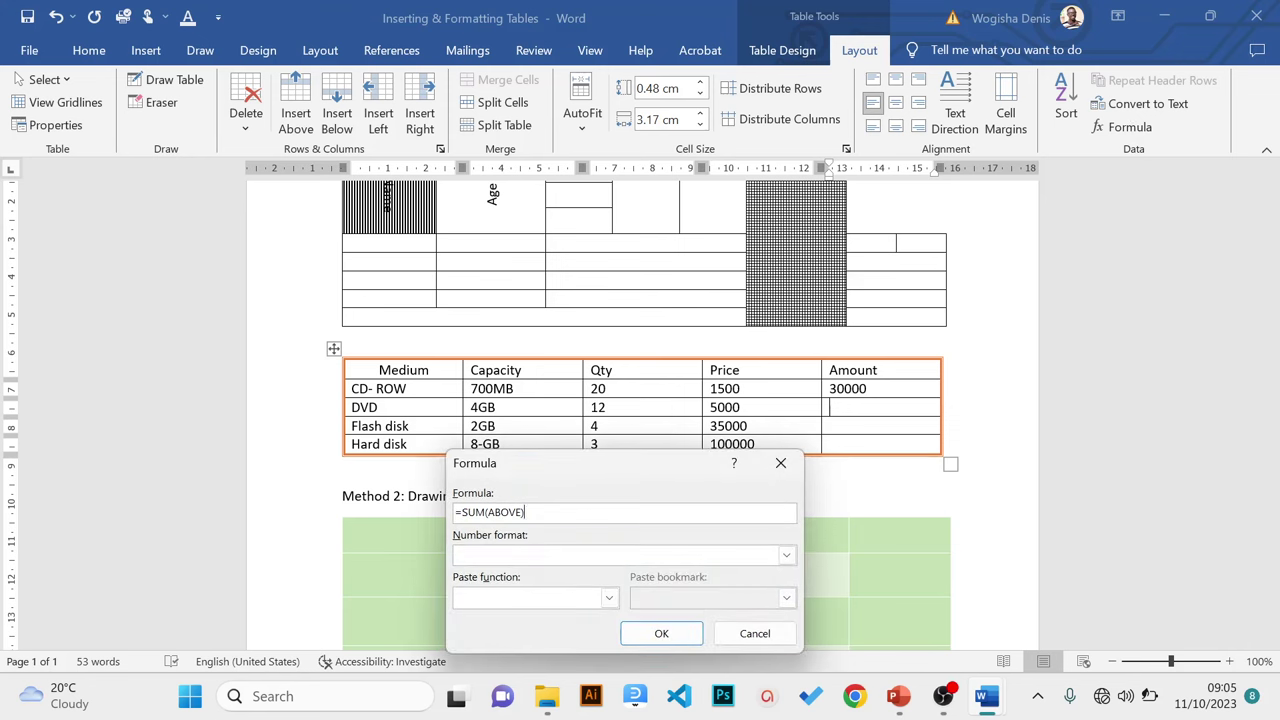
{"action": "key", "text": "BackSpace"}
{"action": "key", "text": "BackSpace"}
{"action": "key", "text": "BackSpace"}
{"action": "key", "text": "BackSpace"}
{"action": "key", "text": "BackSpace"}
{"action": "key", "text": "BackSpace"}
{"action": "key", "text": "BackSpace"}
{"action": "key", "text": "BackSpace"}
{"action": "key", "text": "BackSpace"}
{"action": "key", "text": "BackSpace"}
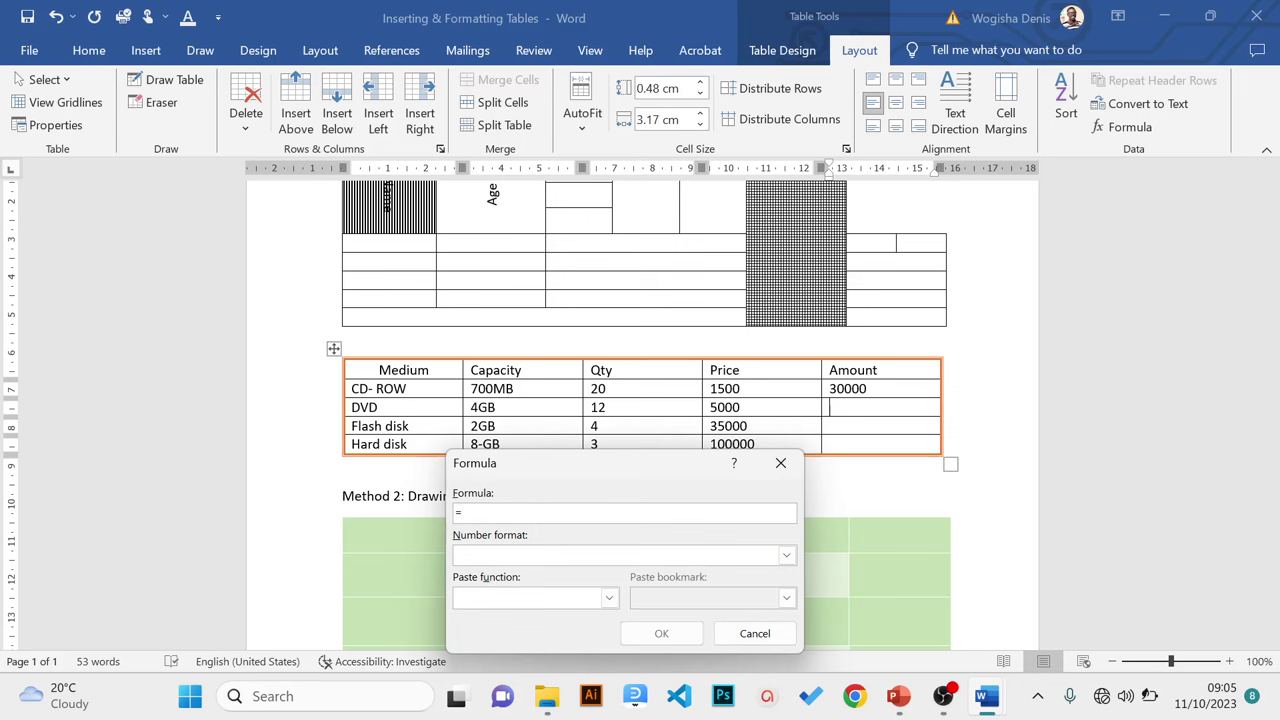
{"action": "type", "text": "product(left"}
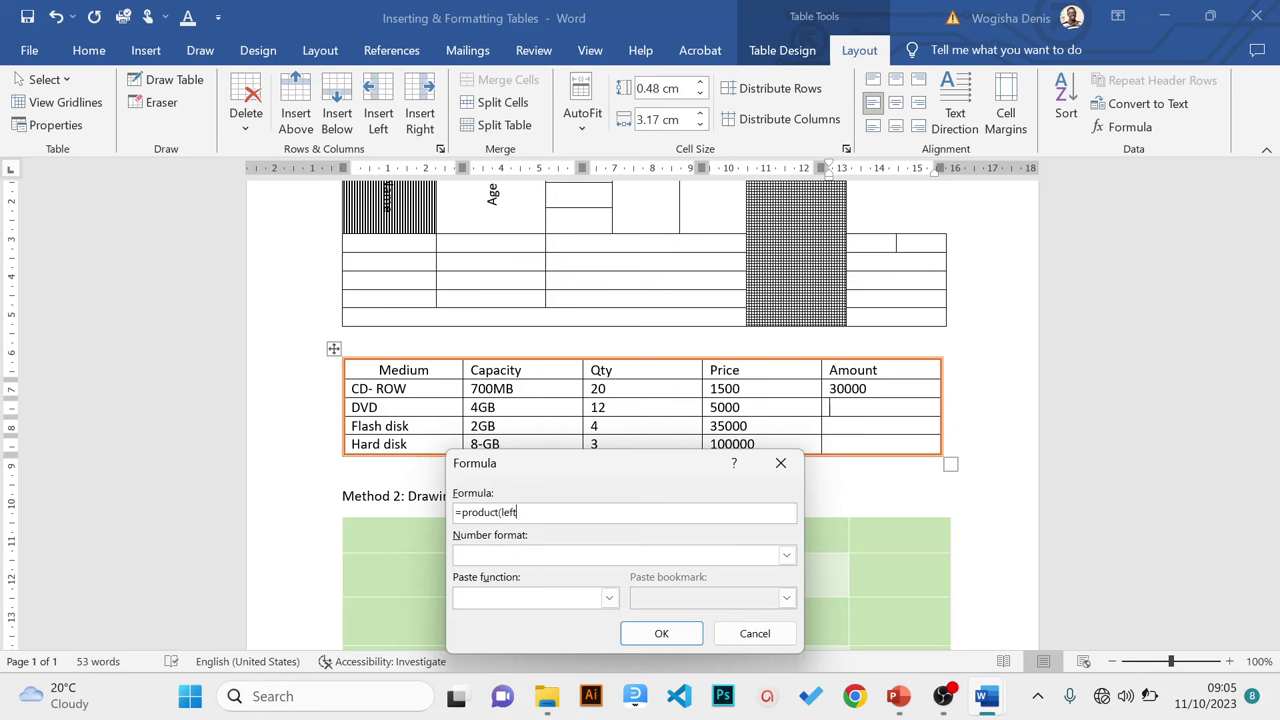
{"action": "type", "text": ")"}
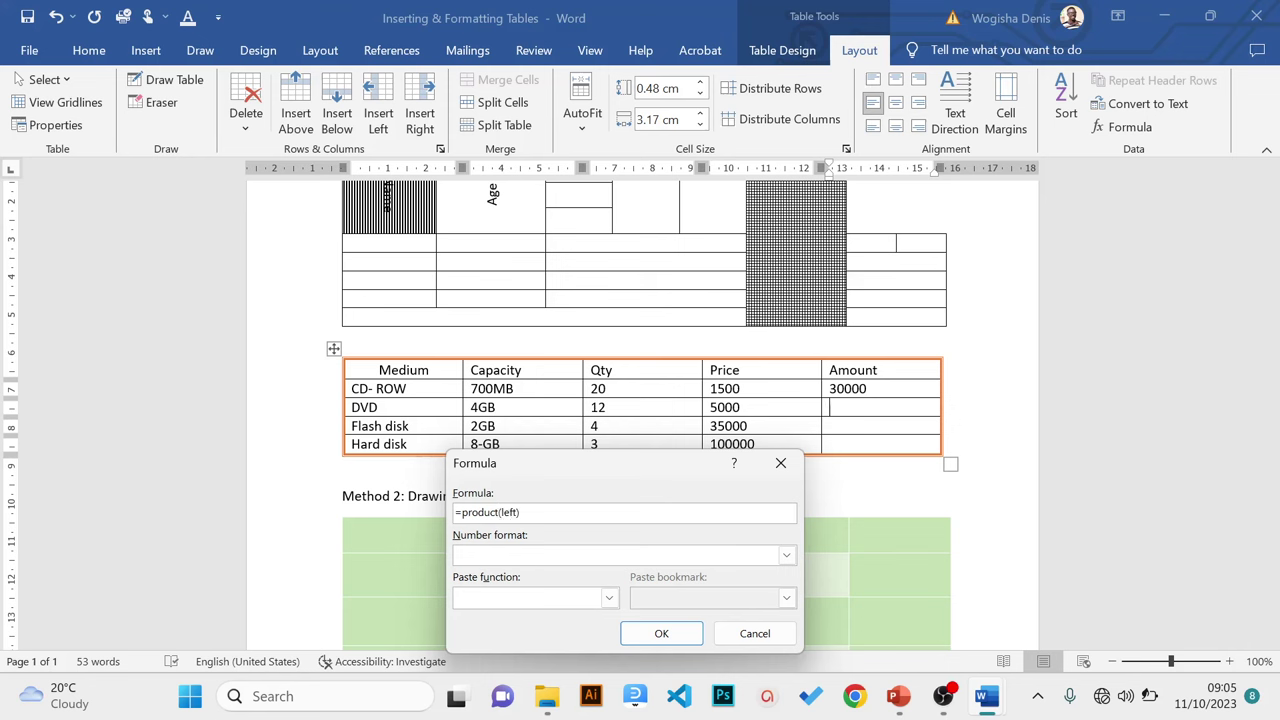
{"action": "left_click", "coordinate": [664, 633]}
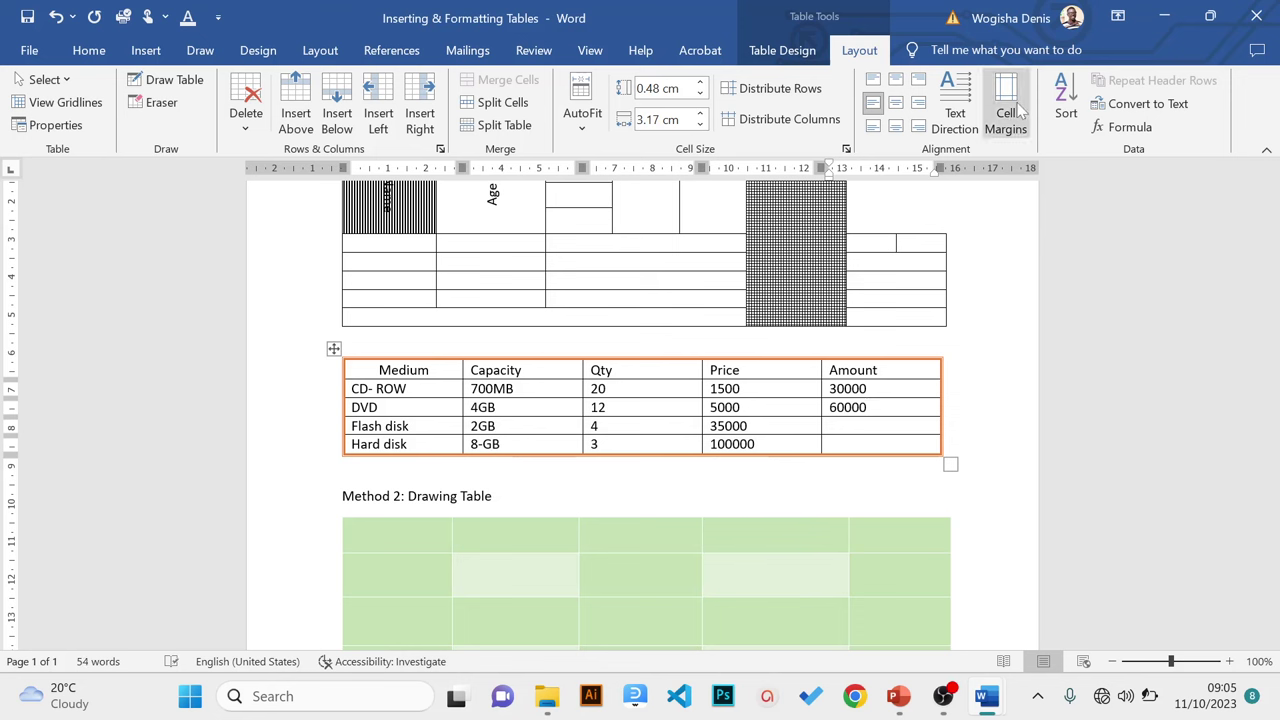
- Insert the formula =product(left) in the Amount cell of the Flash disk row
{"action": "left_click", "coordinate": [1122, 127]}
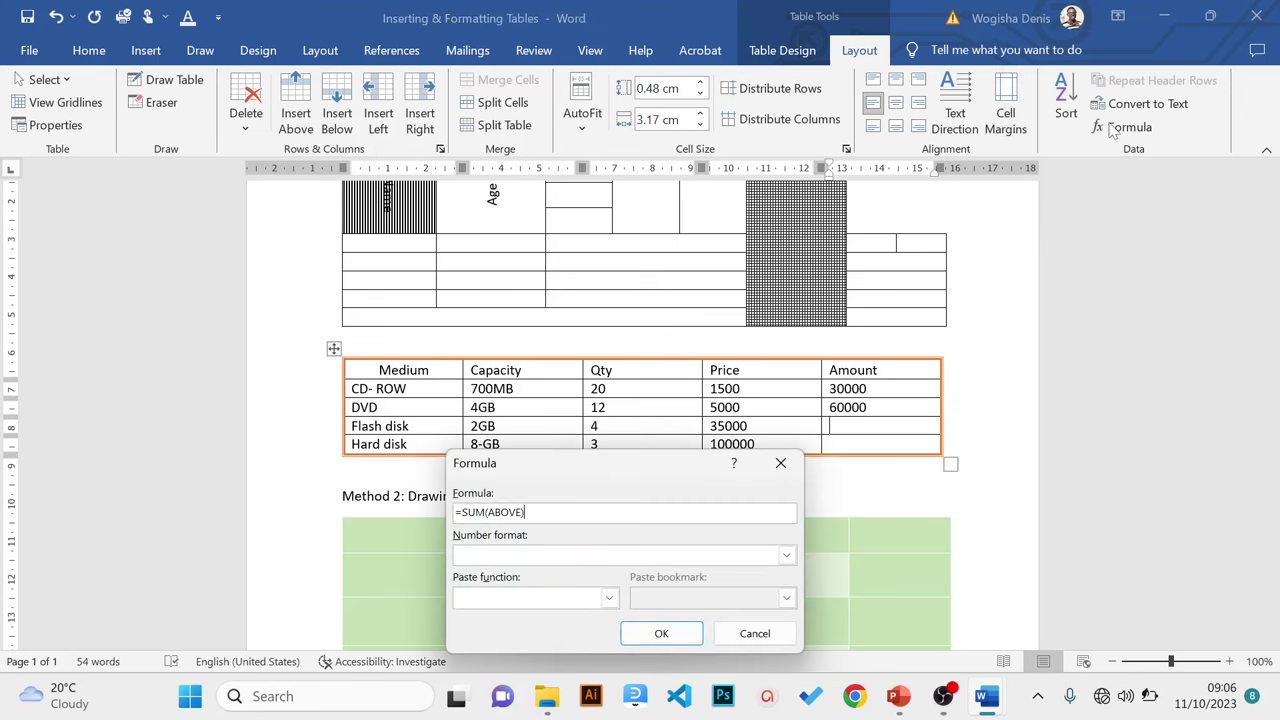
{"action": "key", "text": "BackSpace"}
{"action": "key", "text": "BackSpace"}
{"action": "key", "text": "BackSpace"}
{"action": "key", "text": "BackSpace"}
{"action": "key", "text": "BackSpace"}
{"action": "key", "text": "BackSpace"}
{"action": "key", "text": "BackSpace"}
{"action": "key", "text": "BackSpace"}
{"action": "key", "text": "BackSpace"}
{"action": "key", "text": "BackSpace"}
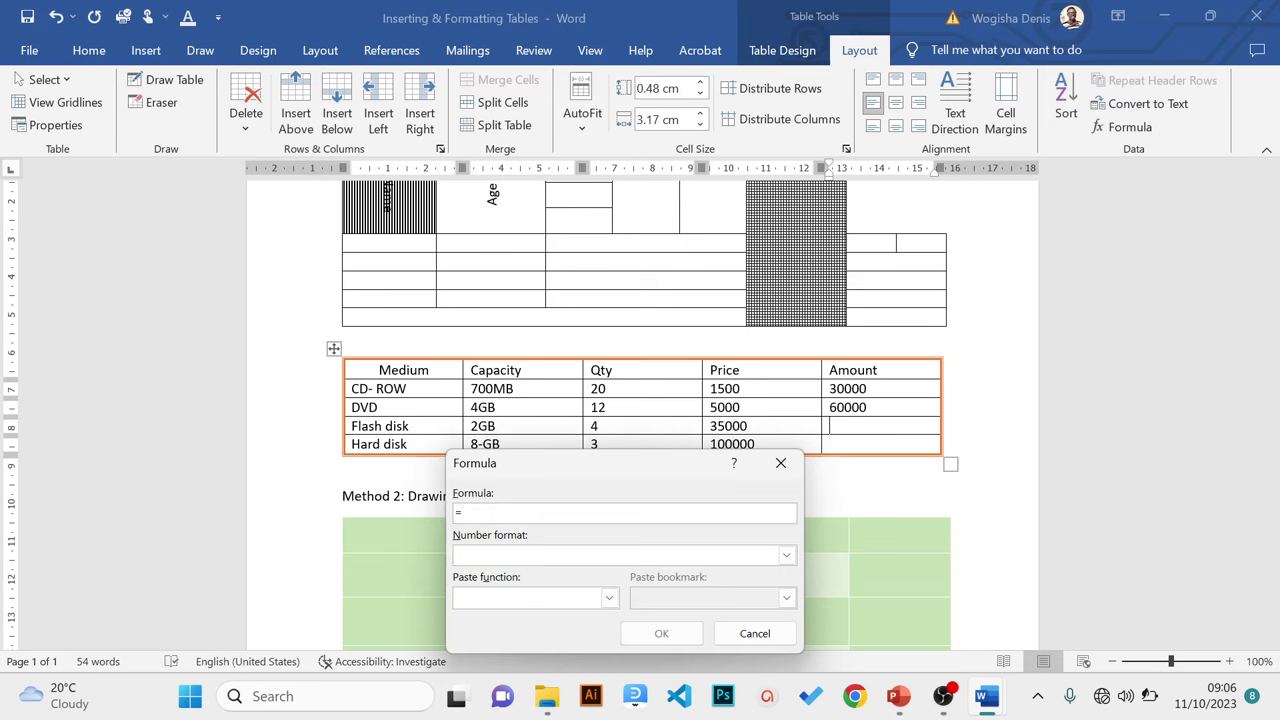
{"action": "type", "text": "product(left"}
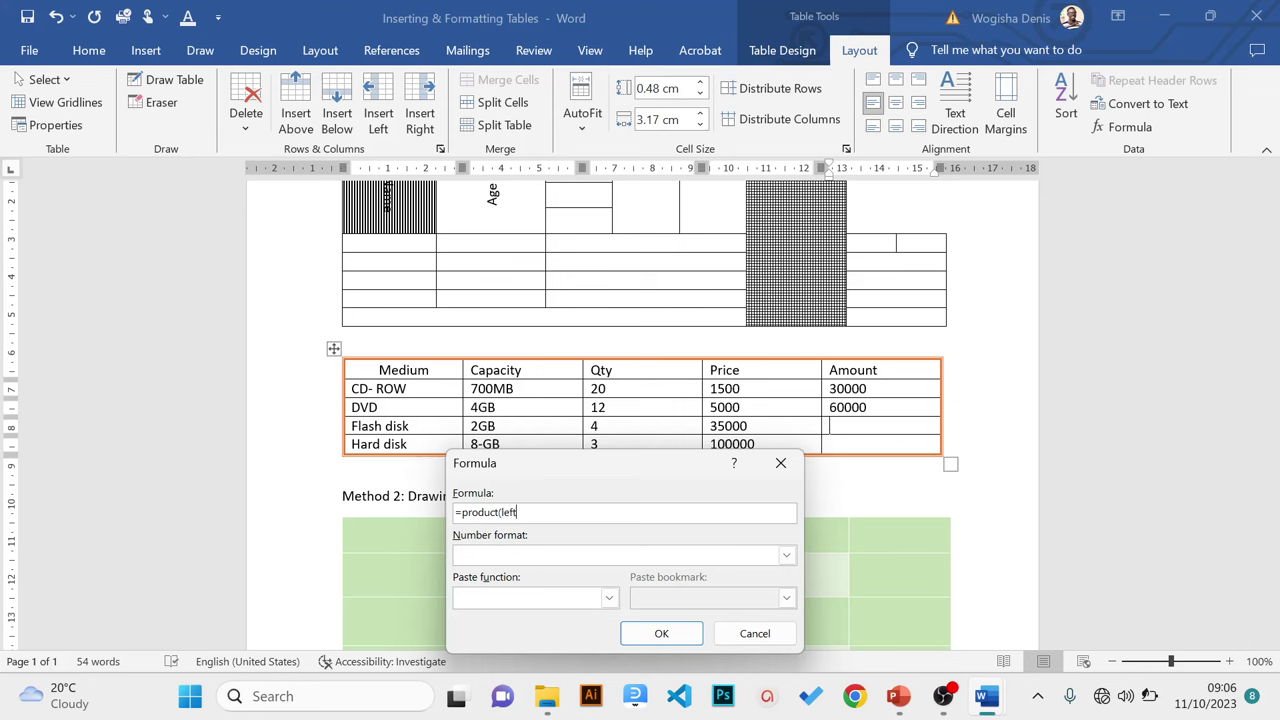
{"action": "type", "text": ")"}
{"action": "key", "text": "Return"}
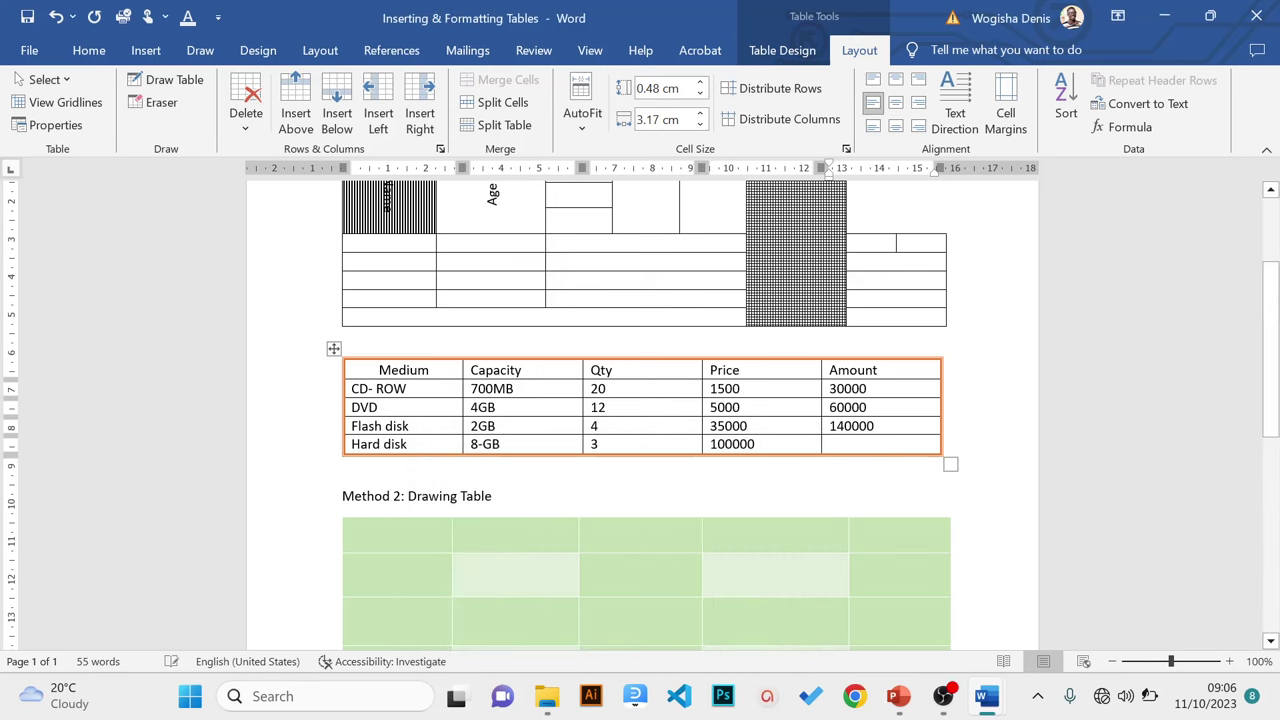
- Insert the formula =product(left) in the Amount cell of the Hard disk row
{"action": "left_click", "coordinate": [830, 444]}
{"action": "left_click", "coordinate": [1112, 127]}
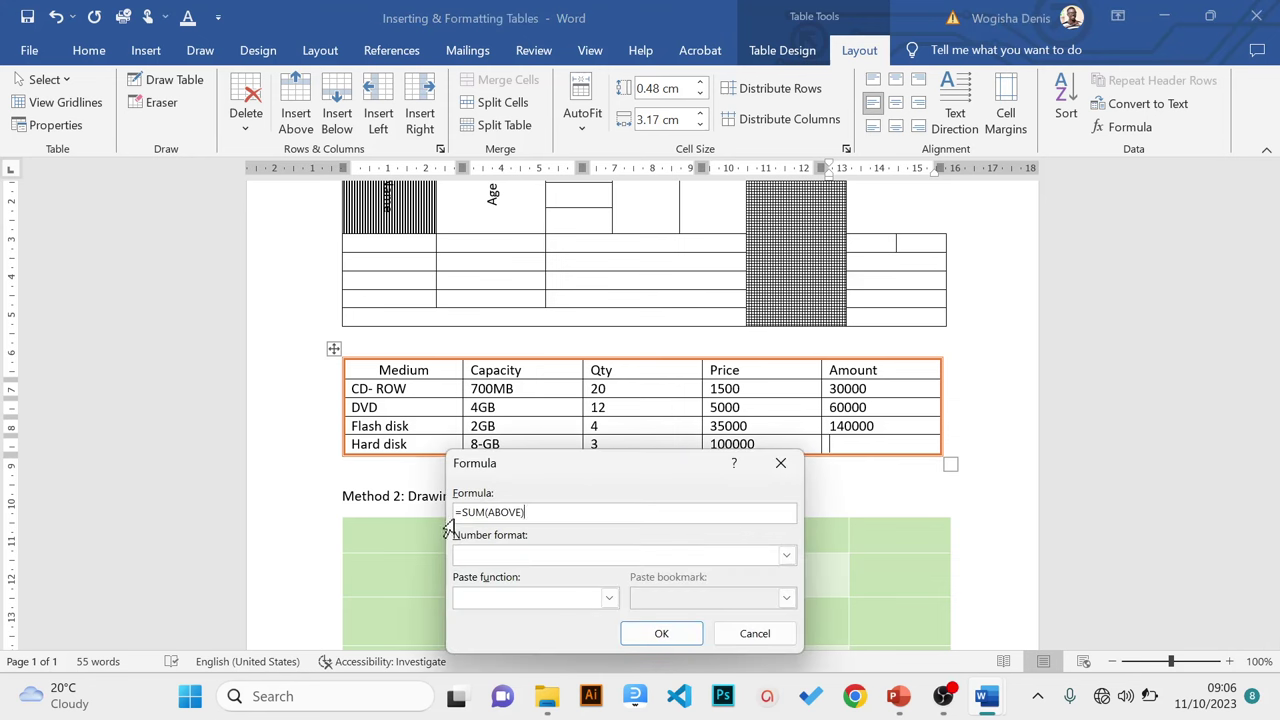
{"action": "key", "text": "BackSpace"}
{"action": "key", "text": "BackSpace"}
{"action": "key", "text": "BackSpace"}
{"action": "key", "text": "BackSpace"}
{"action": "key", "text": "BackSpace"}
{"action": "key", "text": "BackSpace"}
{"action": "key", "text": "BackSpace"}
{"action": "key", "text": "BackSpace"}
{"action": "key", "text": "BackSpace"}
{"action": "key", "text": "BackSpace"}
{"action": "type", "text": "product(left)"}
{"action": "key", "text": "Return"}
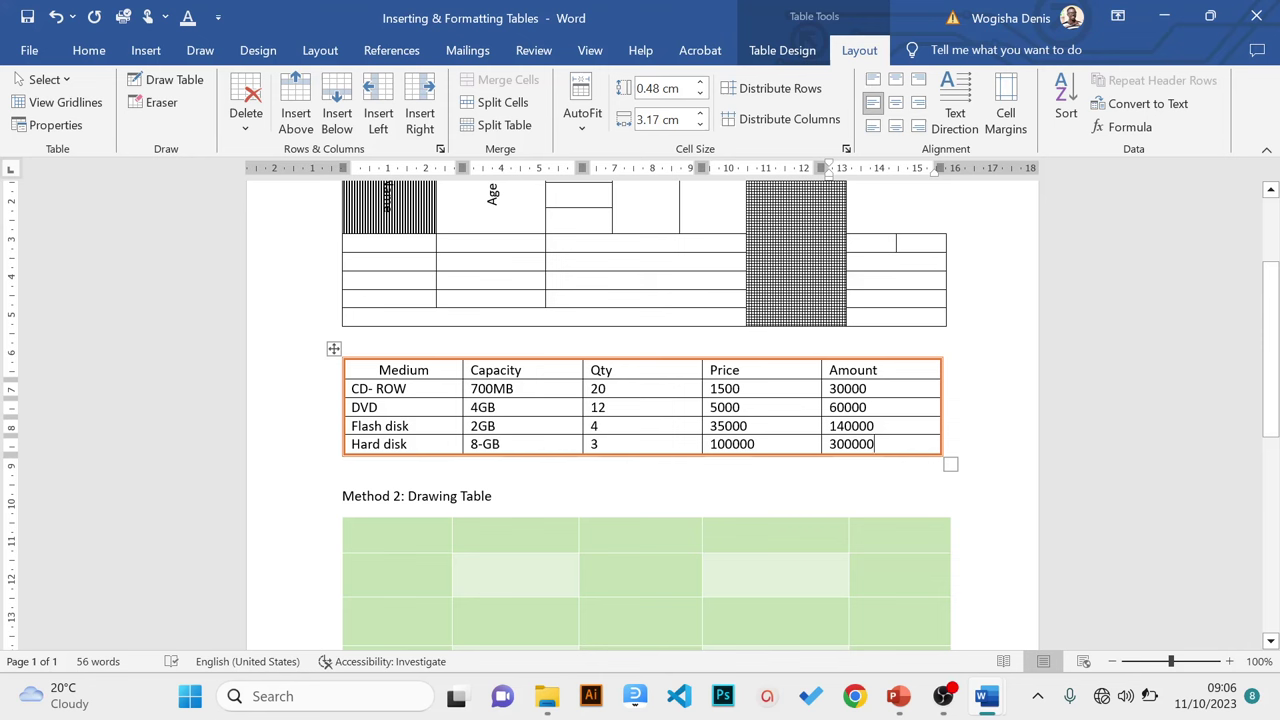
- Add one empty row below the Hard disk row at the end of the table
{"action": "right_click", "coordinate": [955, 448]}
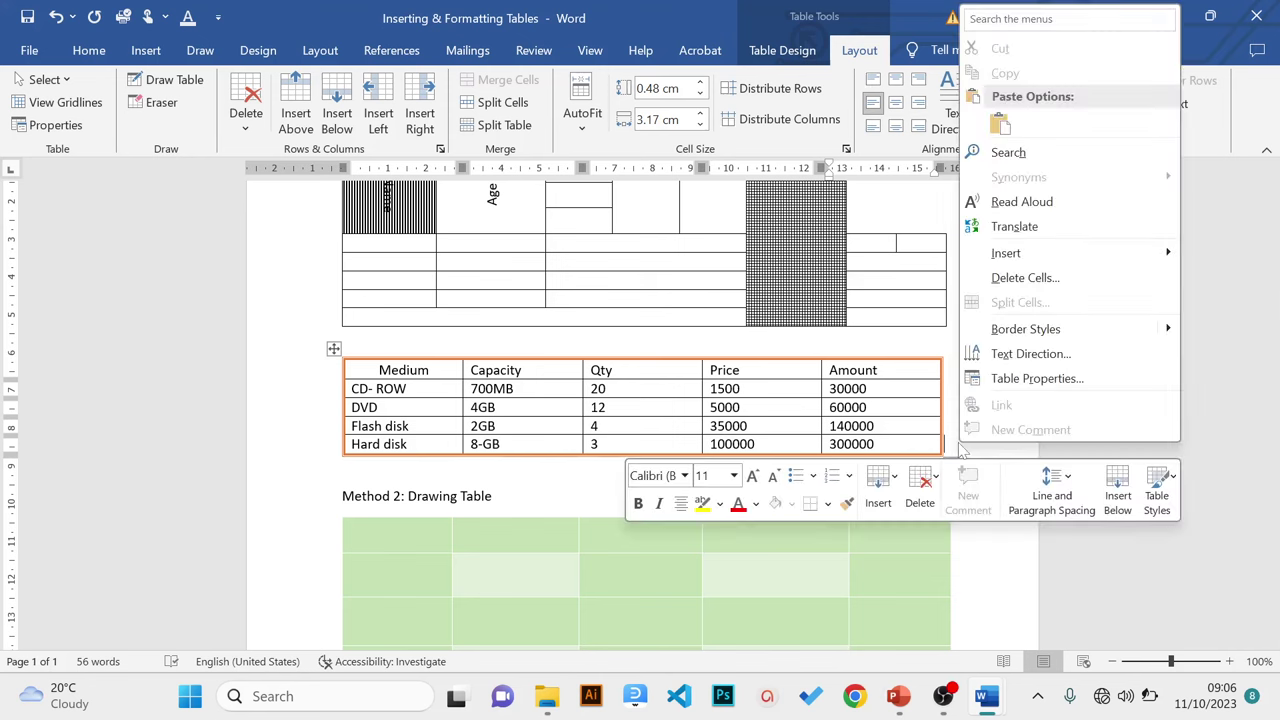
{"action": "key", "text": "Escape"}
{"action": "key", "text": "Tab"}
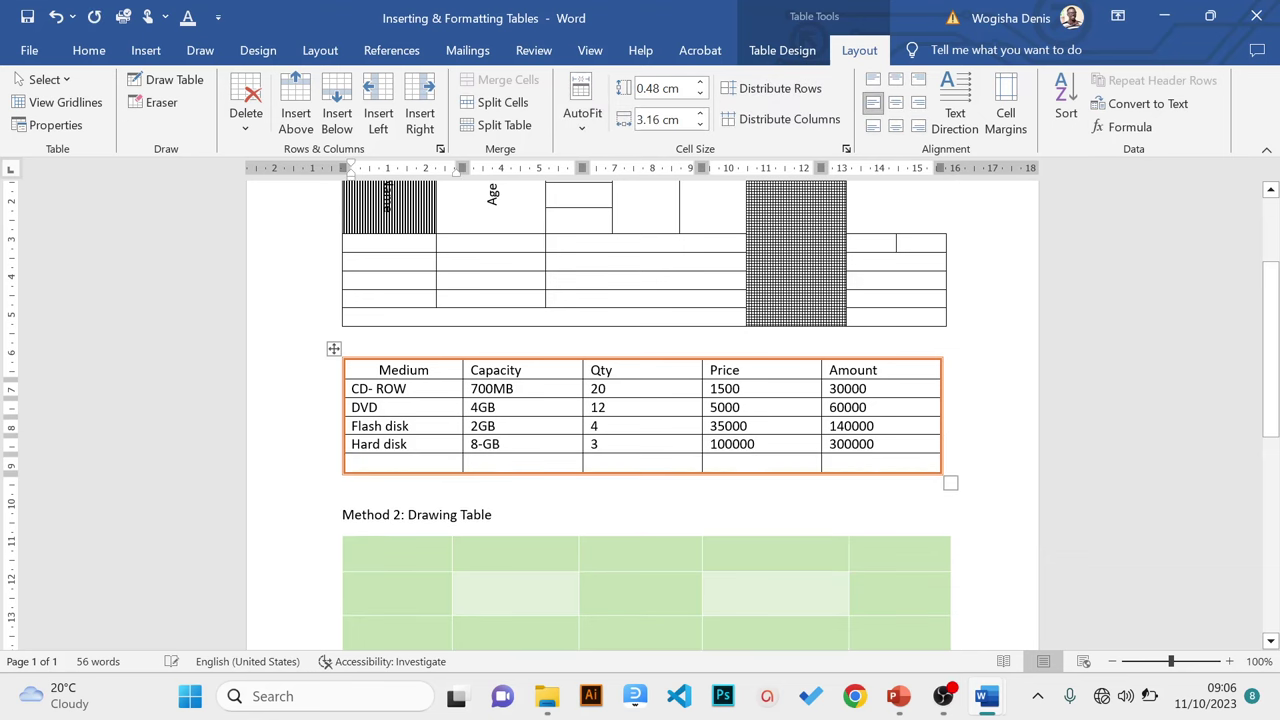
{"action": "key", "text": "ctrl+z"}
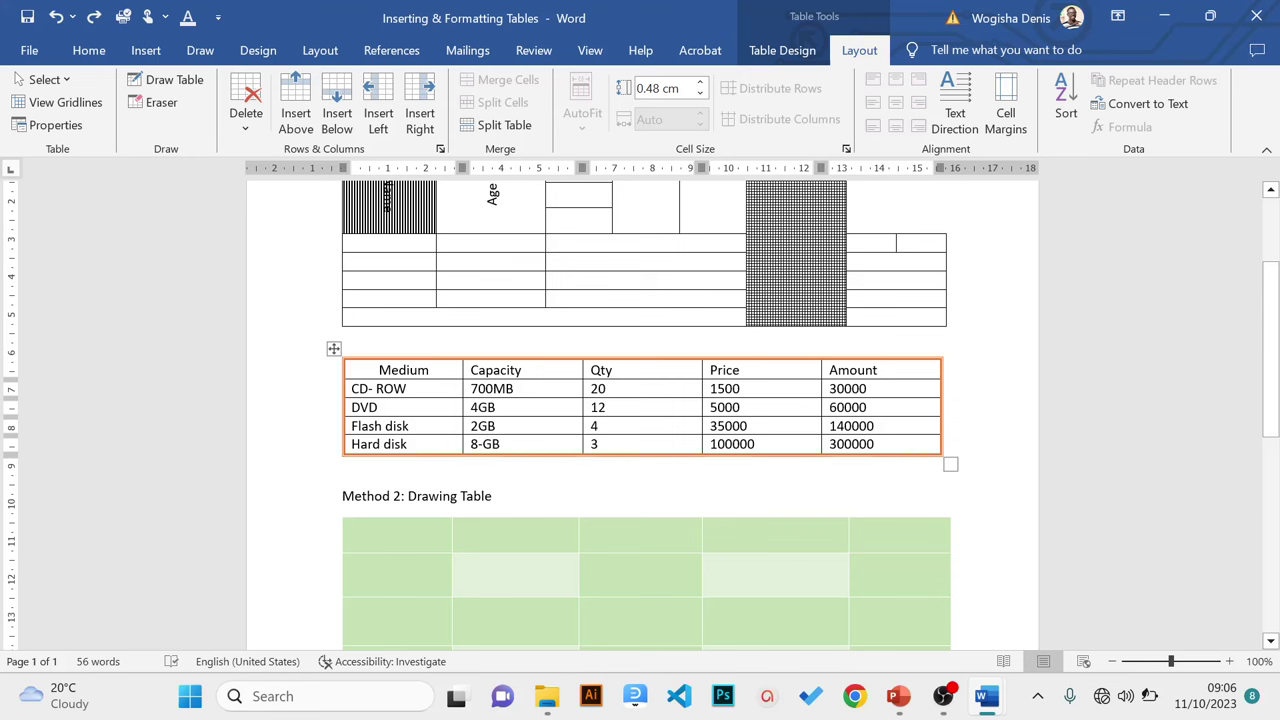
{"action": "key", "text": "Return"}
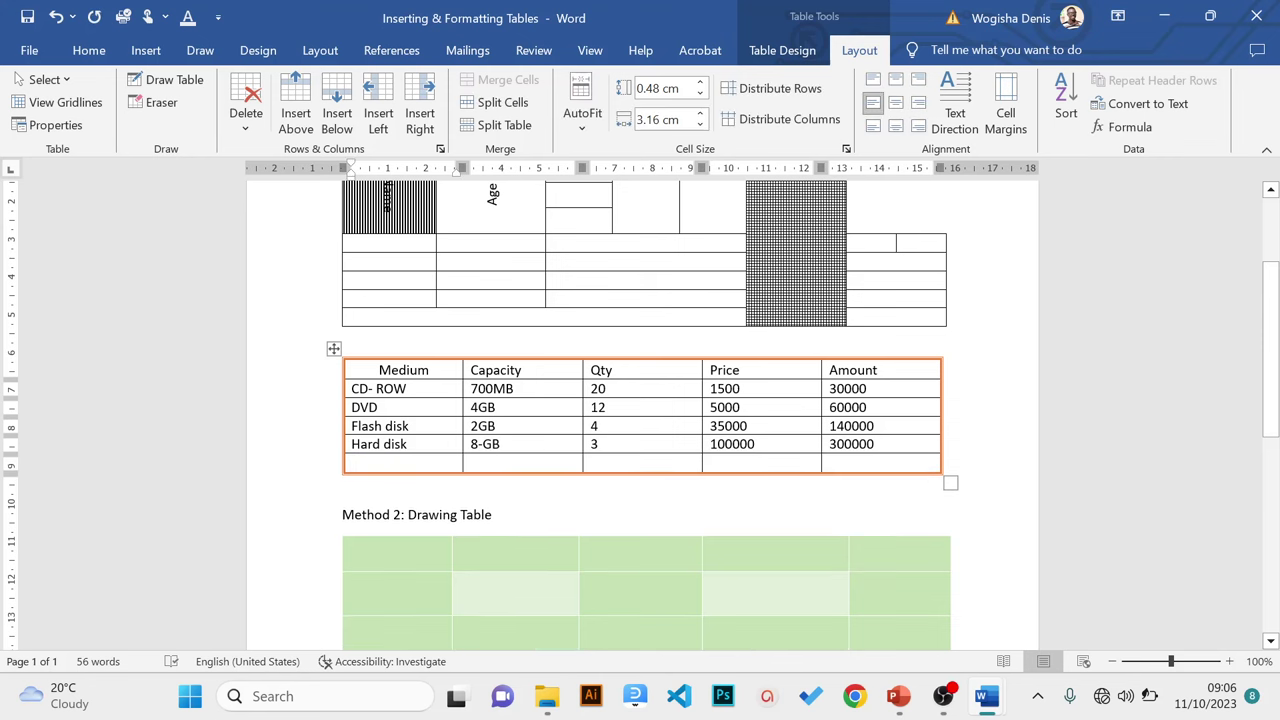
- Undo the empty row below the Hard disk row, add it again from the table's last cell, and undo that too
{"action": "key", "text": "ctrl+z"}
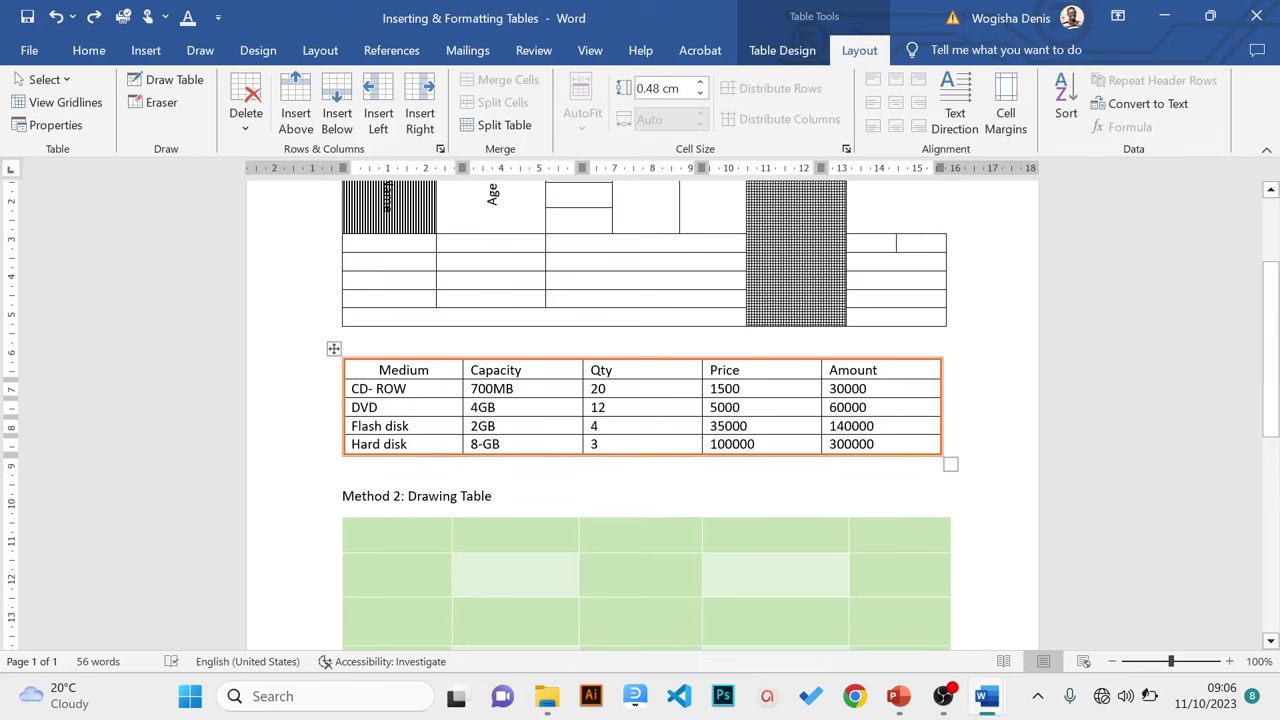
{"action": "left_click", "coordinate": [875, 444]}
{"action": "key", "text": "Tab"}
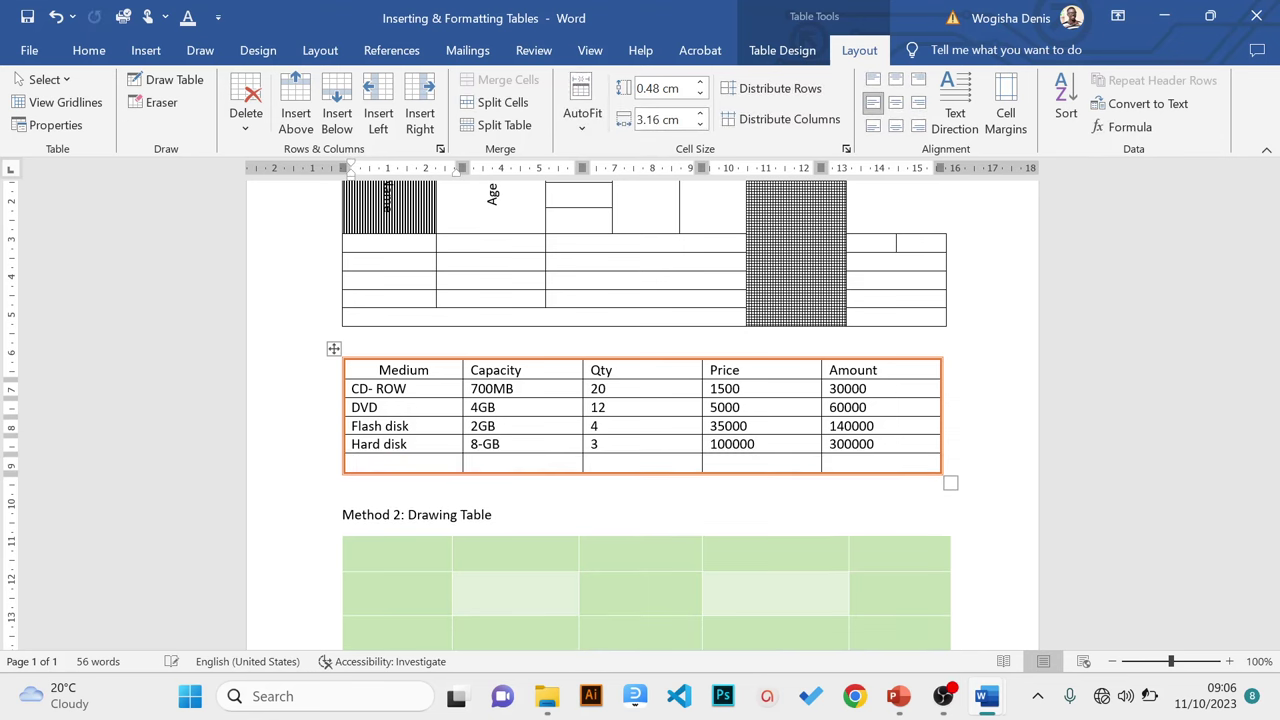
{"action": "key", "text": "ctrl+z"}
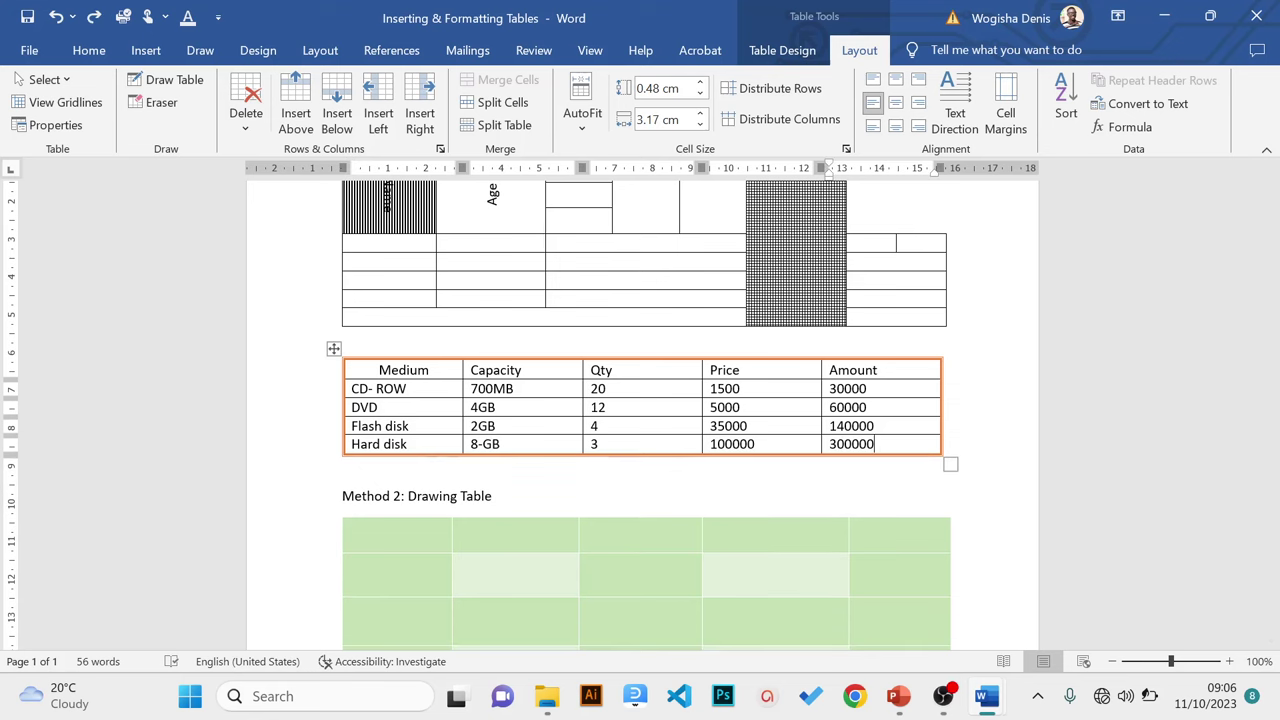
- Insert one row below the Hard disk row of the Medium table
{"action": "right_click", "coordinate": [897, 446]}
{"action": "mouse_move", "coordinate": [948, 262]}
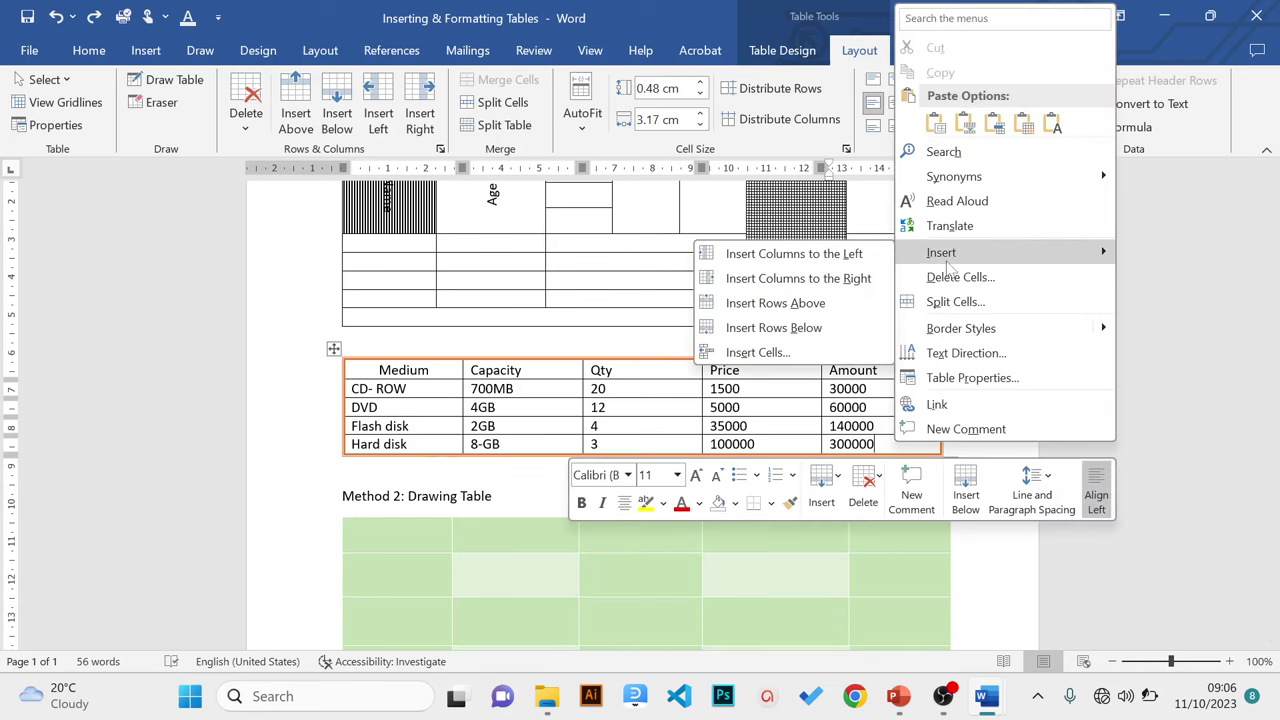
{"action": "left_click", "coordinate": [815, 329]}
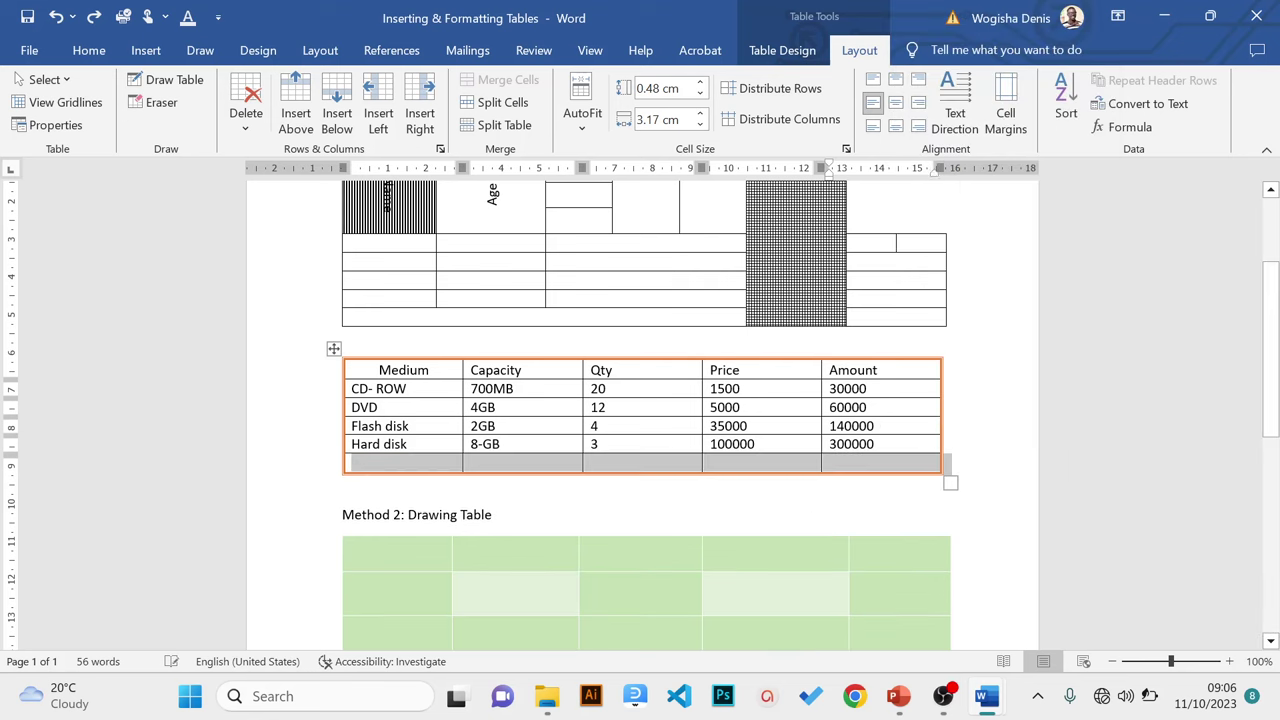
- Merge the Capacity, Qty and Price cells of the new last row and enter Total in the merged cell
{"action": "left_click", "coordinate": [640, 464]}
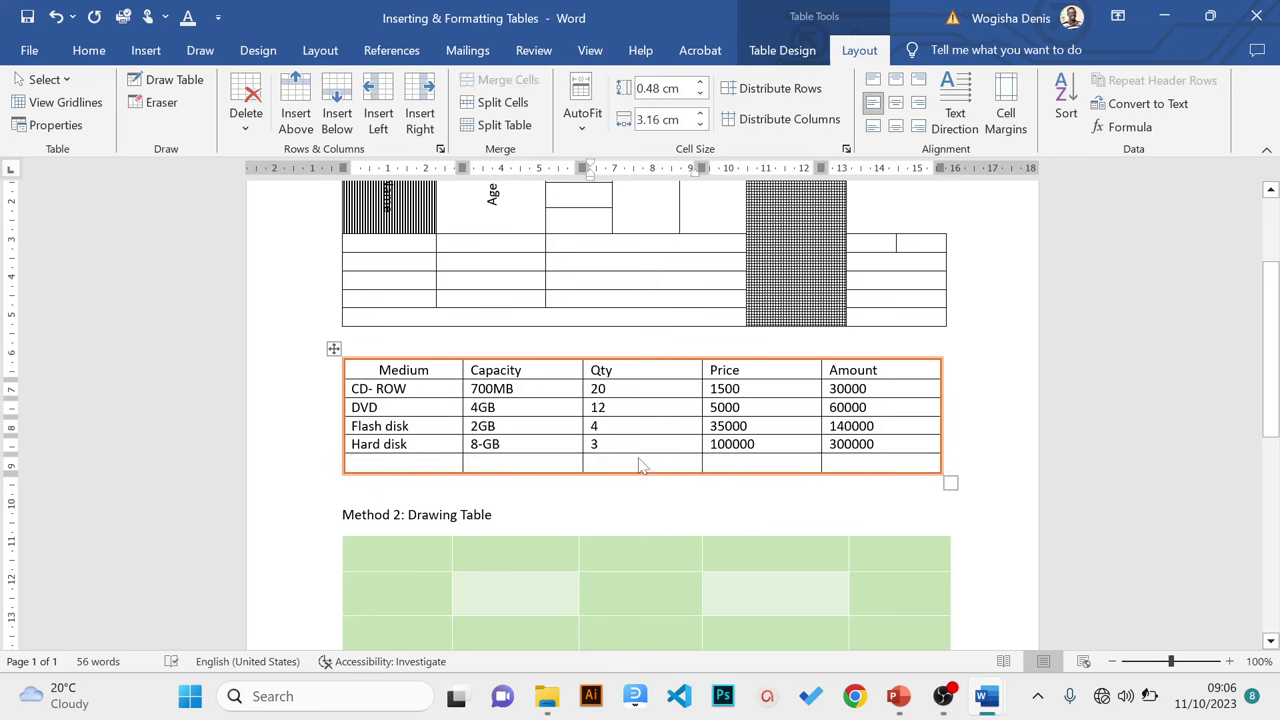
{"action": "left_click_drag", "start_coordinate": [760, 463], "coordinate": [520, 463]}
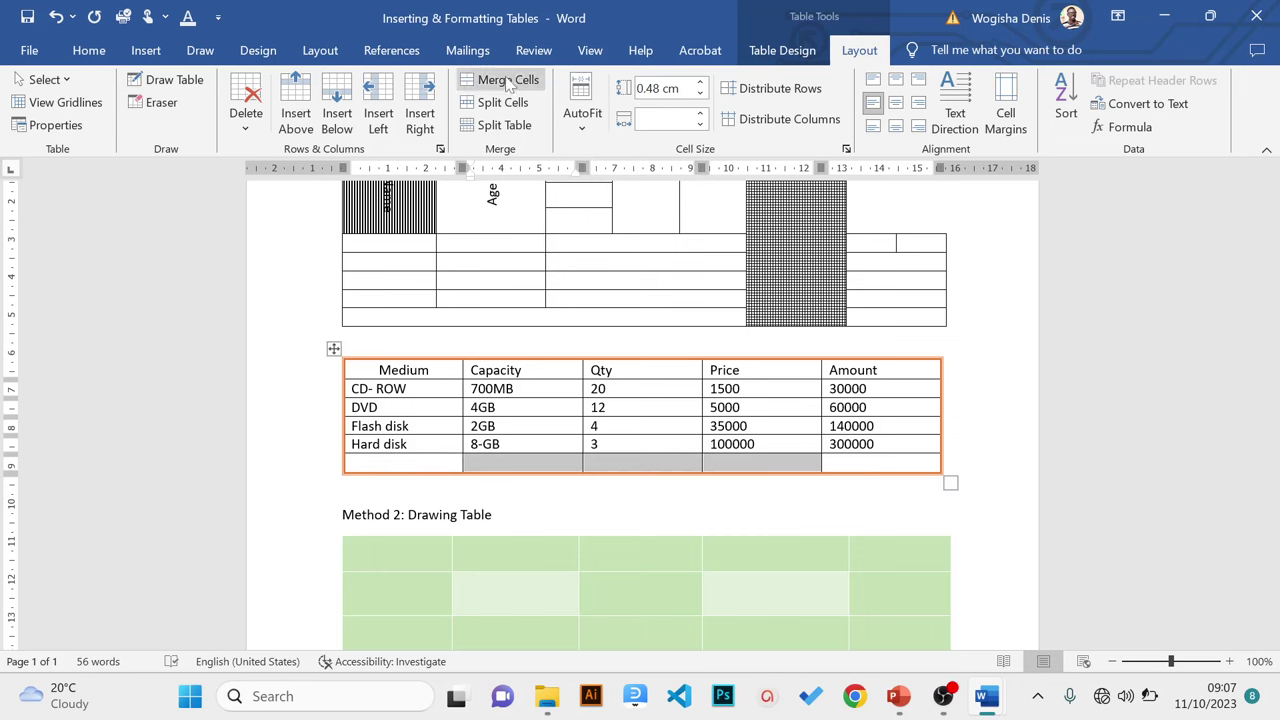
{"action": "left_click", "coordinate": [508, 82]}
{"action": "type", "text": "Total"}
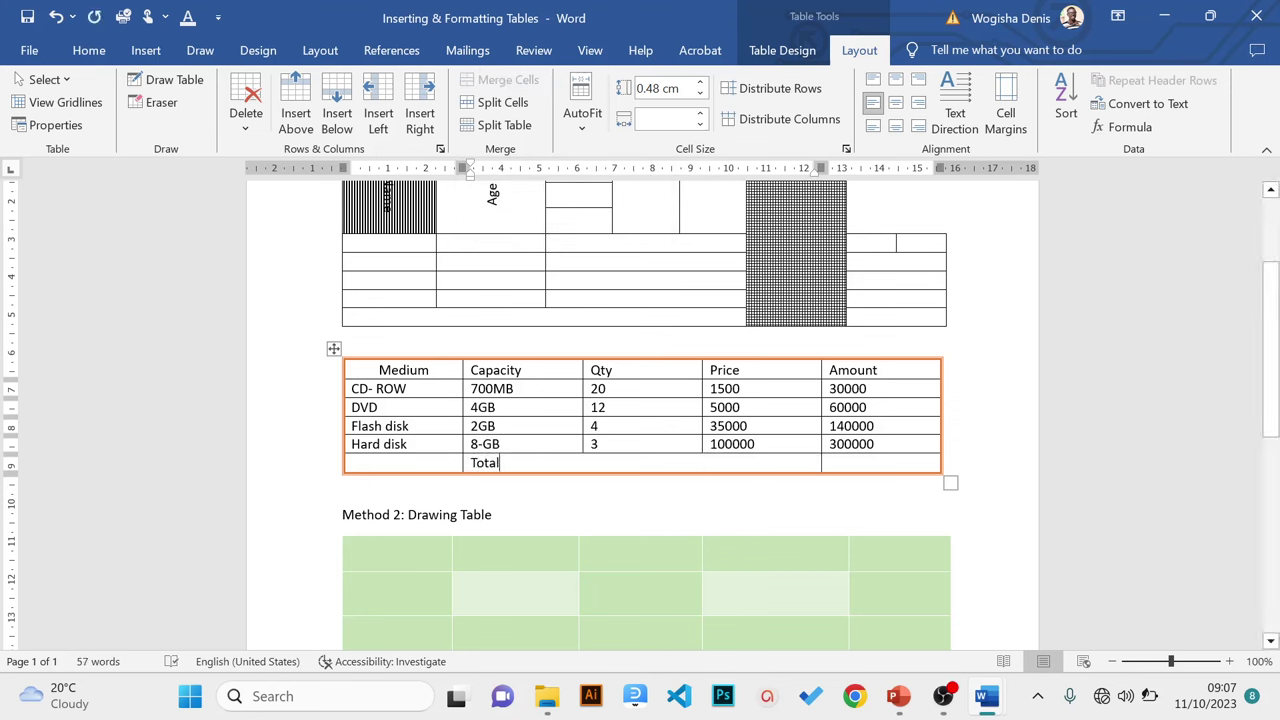
- Insert the formula =SUM(ABOVE) in the Amount cell of the Total row
{"action": "left_click", "coordinate": [875, 458]}
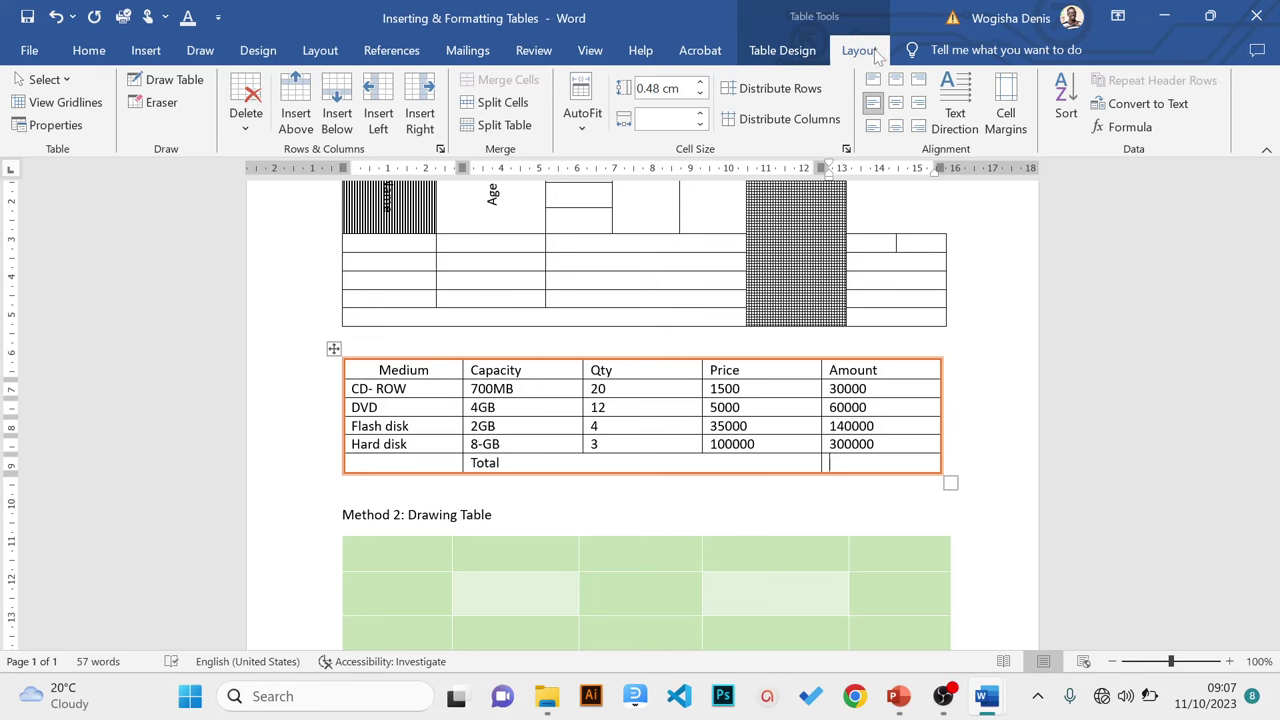
{"action": "left_click", "coordinate": [1132, 128]}
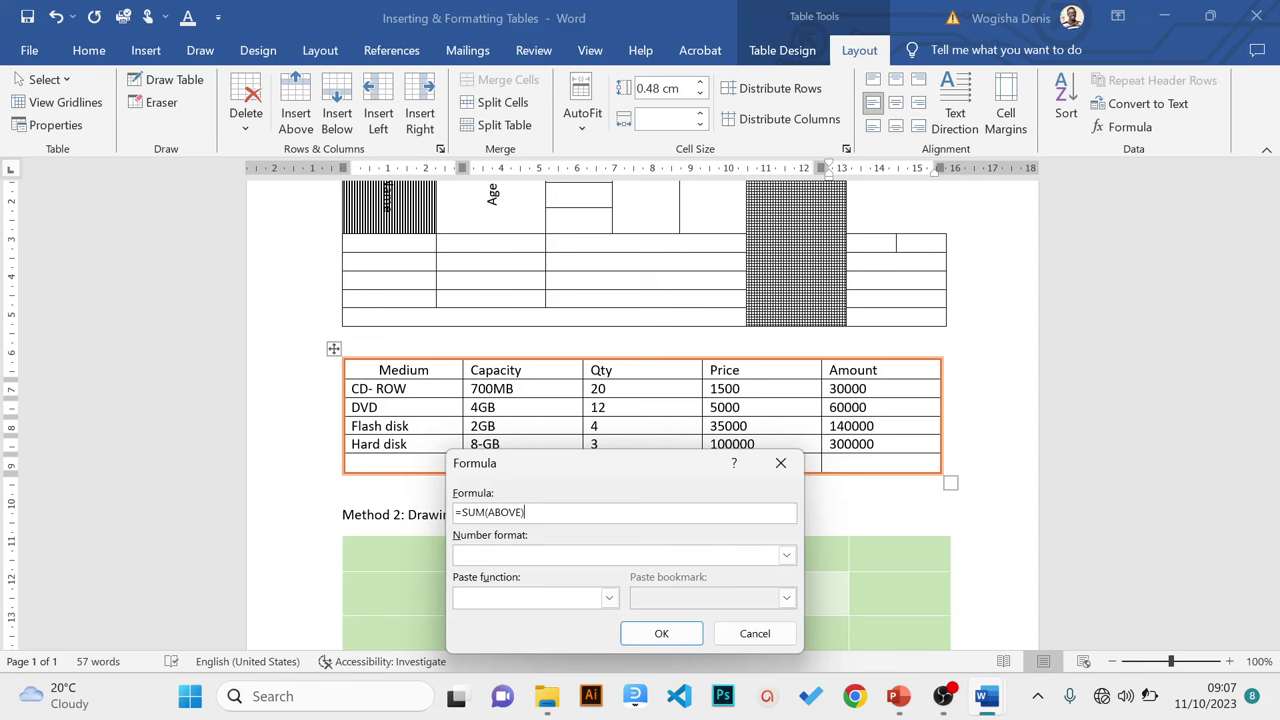
{"action": "left_click", "coordinate": [661, 633]}
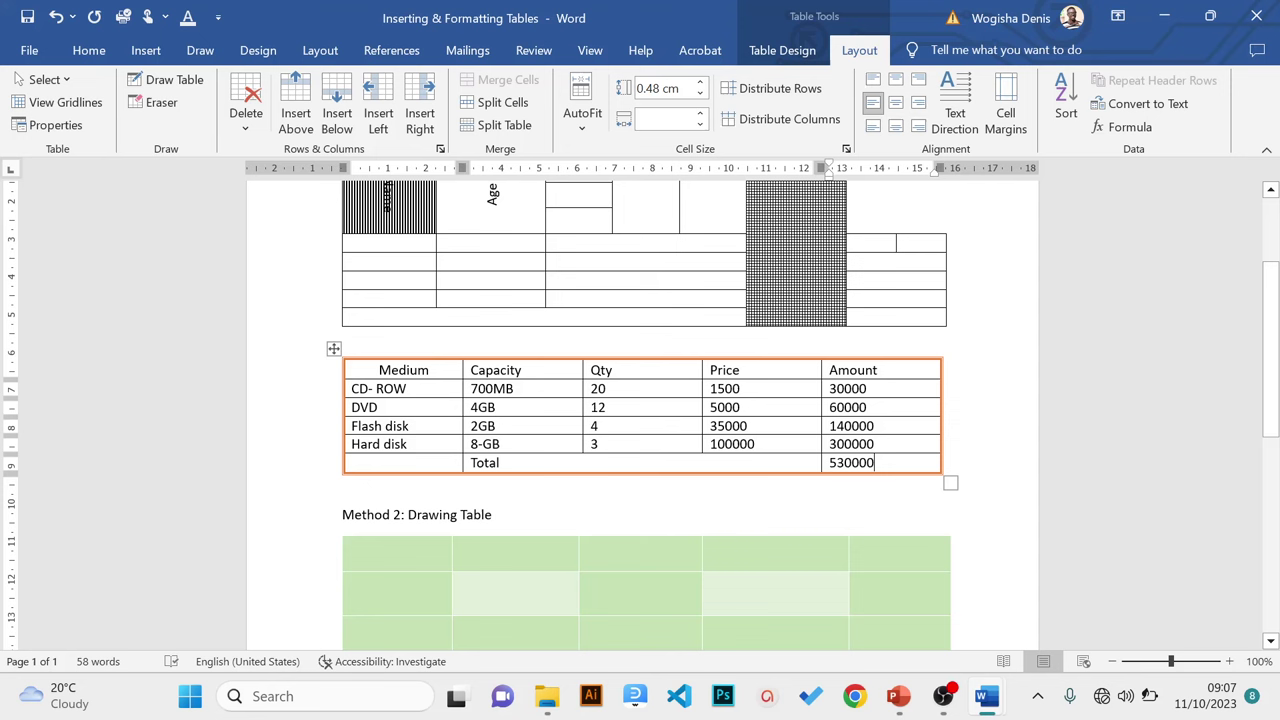
- Enter 70, 80 and 30 in consecutive cells of the first table's last column, starting below the split cell
{"action": "left_click", "coordinate": [896, 266]}
{"action": "type", "text": "70 "}
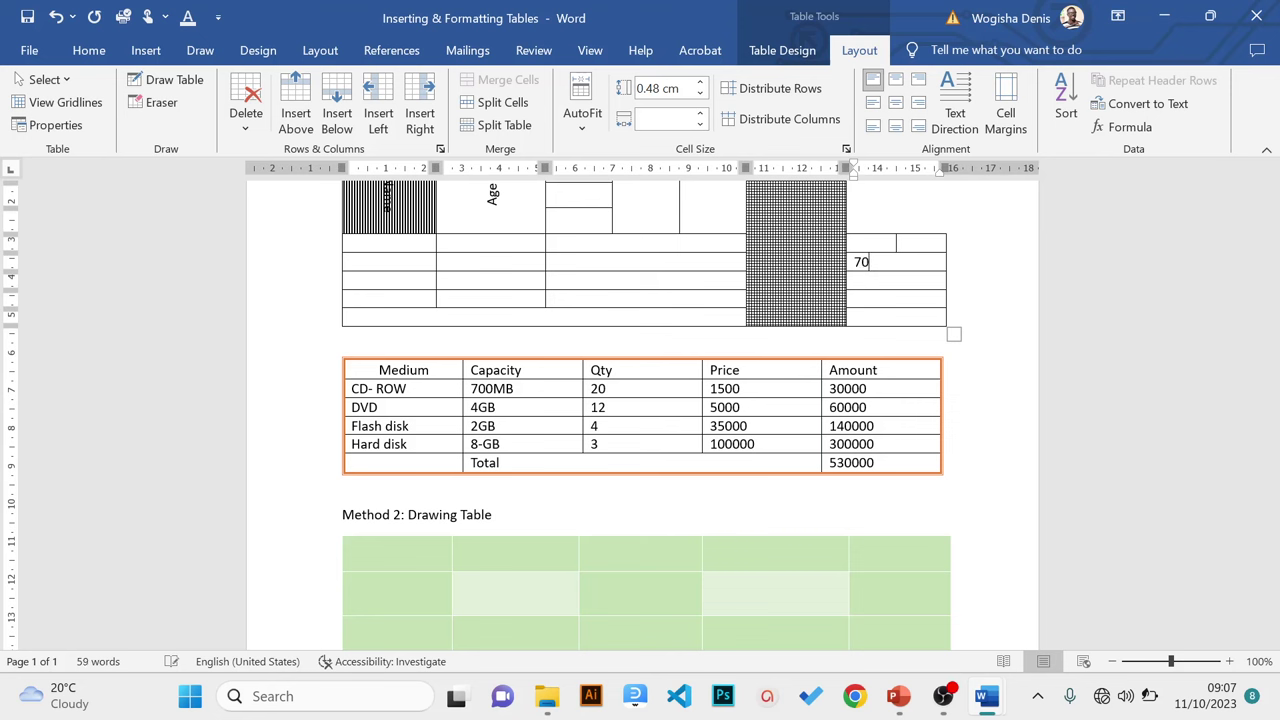
{"action": "type", "text": "80 "}
{"action": "type", "text": "30"}
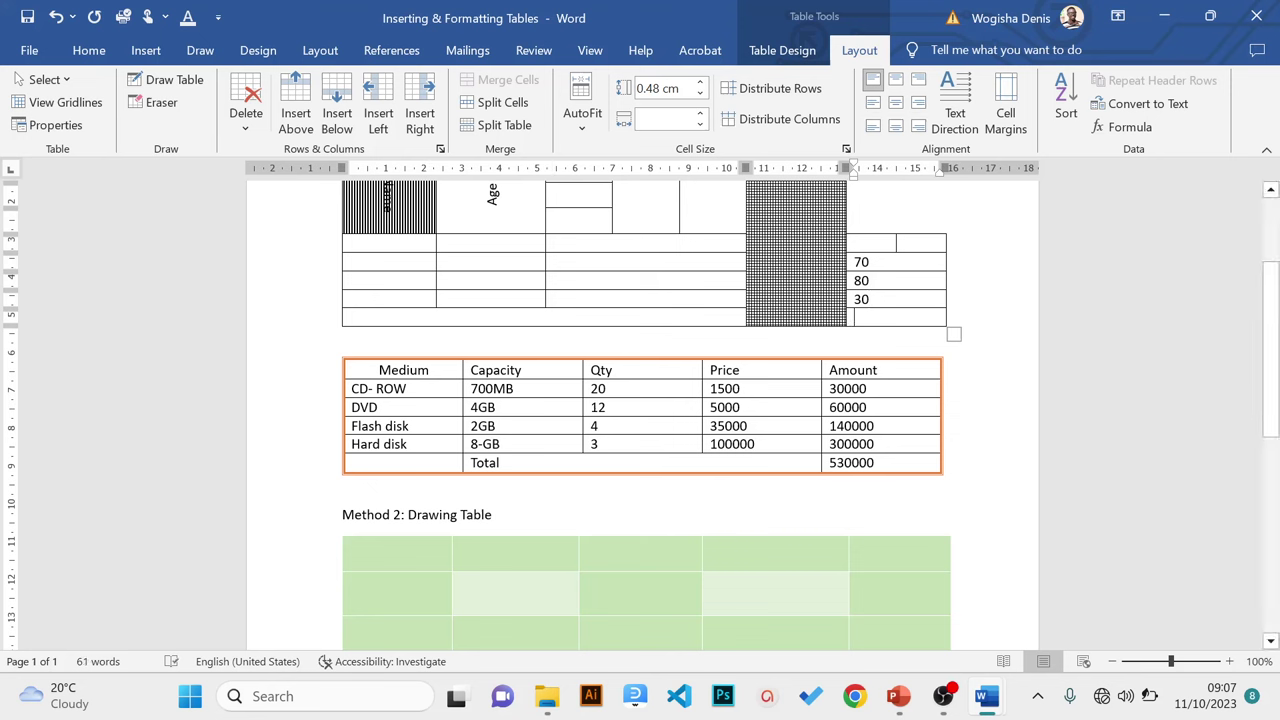
- Insert the formula =AVERAGE(ABOVE) in the first table's last-column cell below 30, using the AVERAGE function instead of SUM
{"action": "left_click", "coordinate": [1122, 127]}
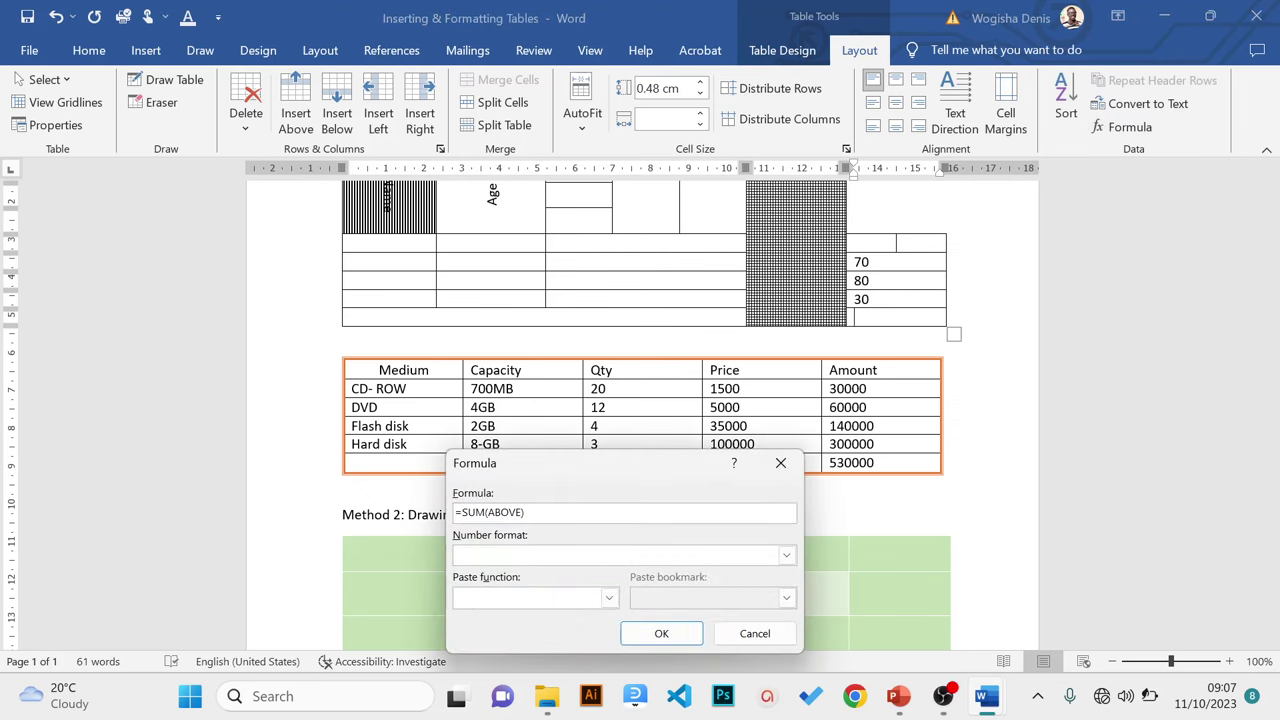
{"action": "left_click_drag", "start_coordinate": [487, 512], "coordinate": [522, 512]}
{"action": "left_click", "coordinate": [486, 512]}
{"action": "key", "text": "BackSpace"}
{"action": "key", "text": "BackSpace"}
{"action": "key", "text": "BackSpace"}
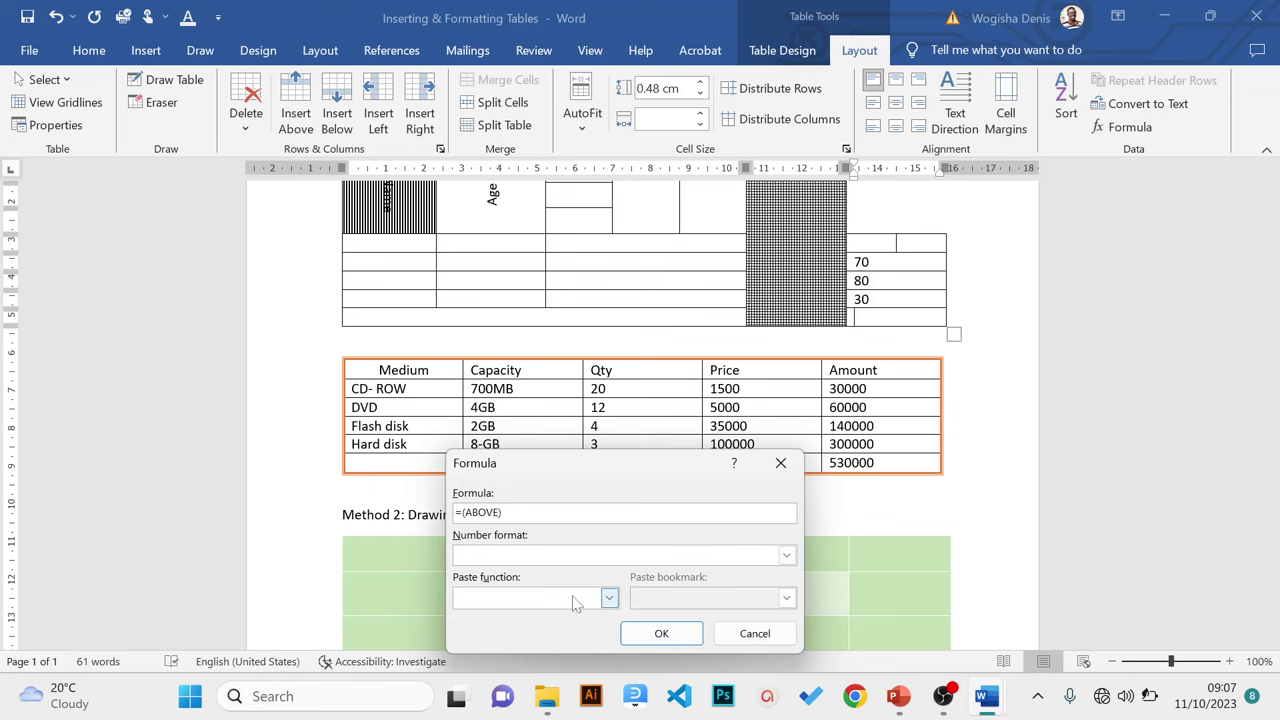
{"action": "left_click", "coordinate": [609, 598]}
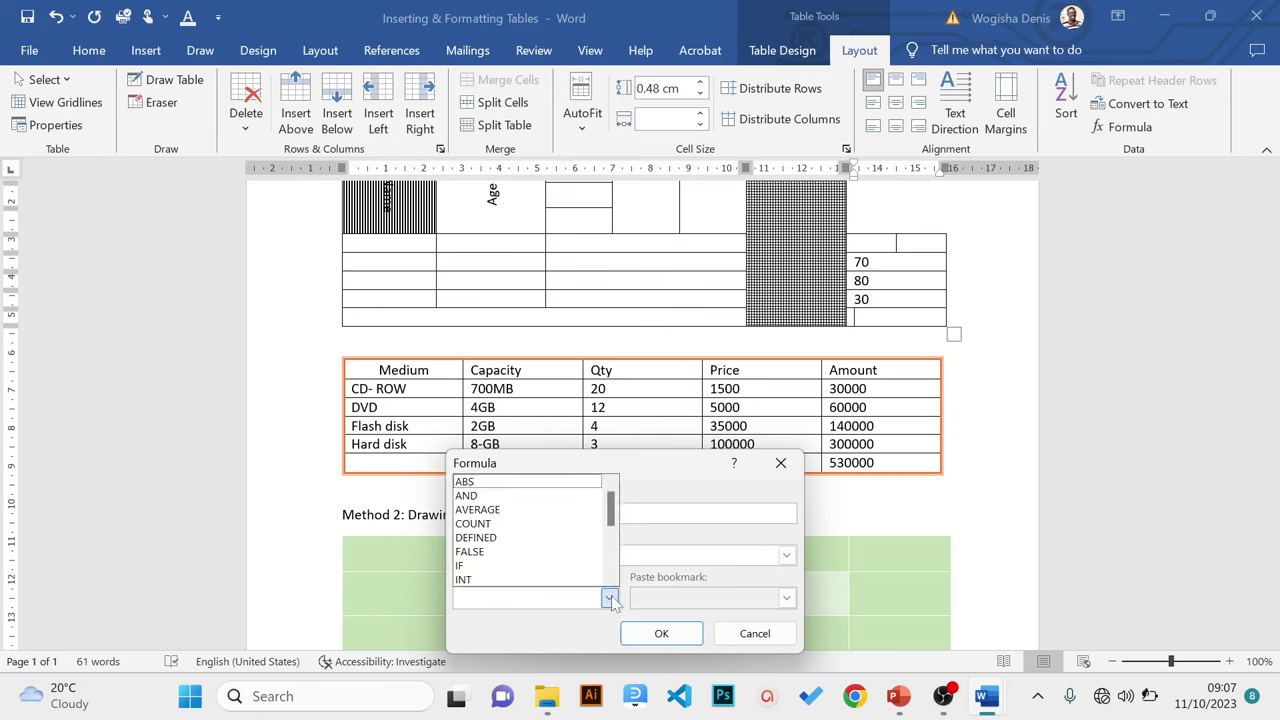
{"action": "left_click", "coordinate": [565, 509]}
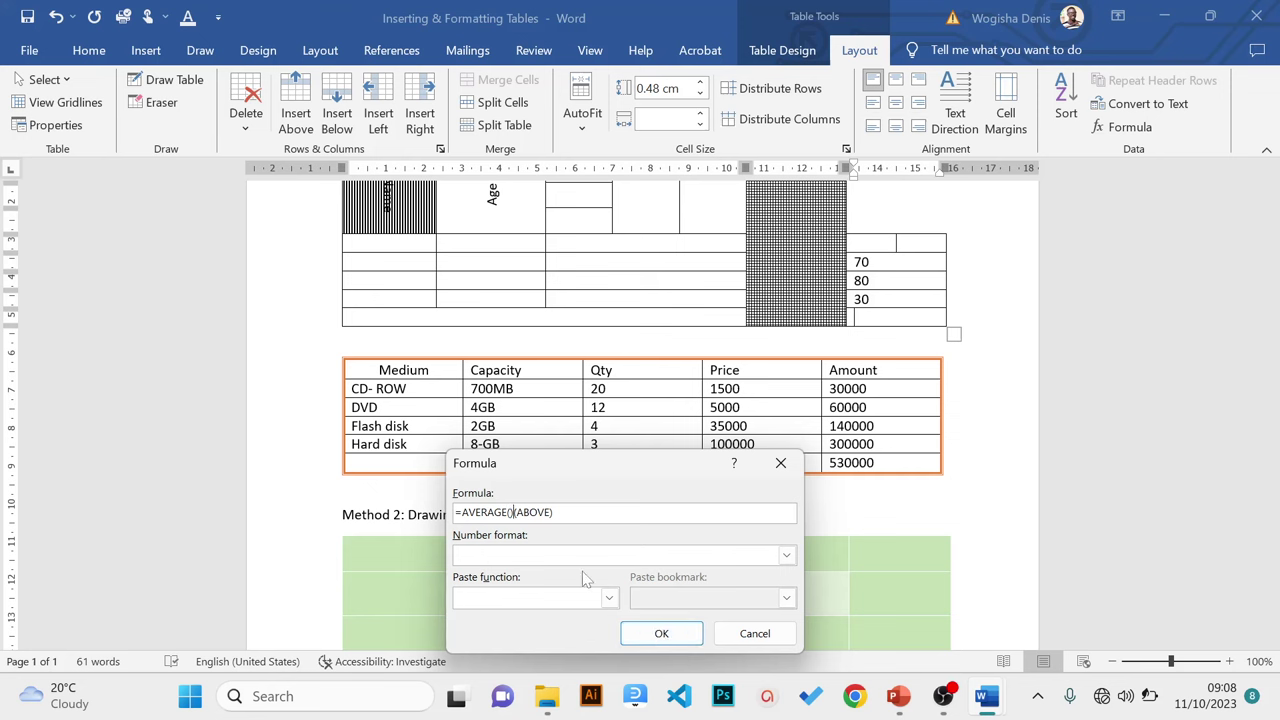
{"action": "key", "text": "BackSpace"}
{"action": "key", "text": "BackSpace"}
{"action": "key", "text": "BackSpace"}
{"action": "type", "text": "E"}
{"action": "left_click", "coordinate": [687, 634]}
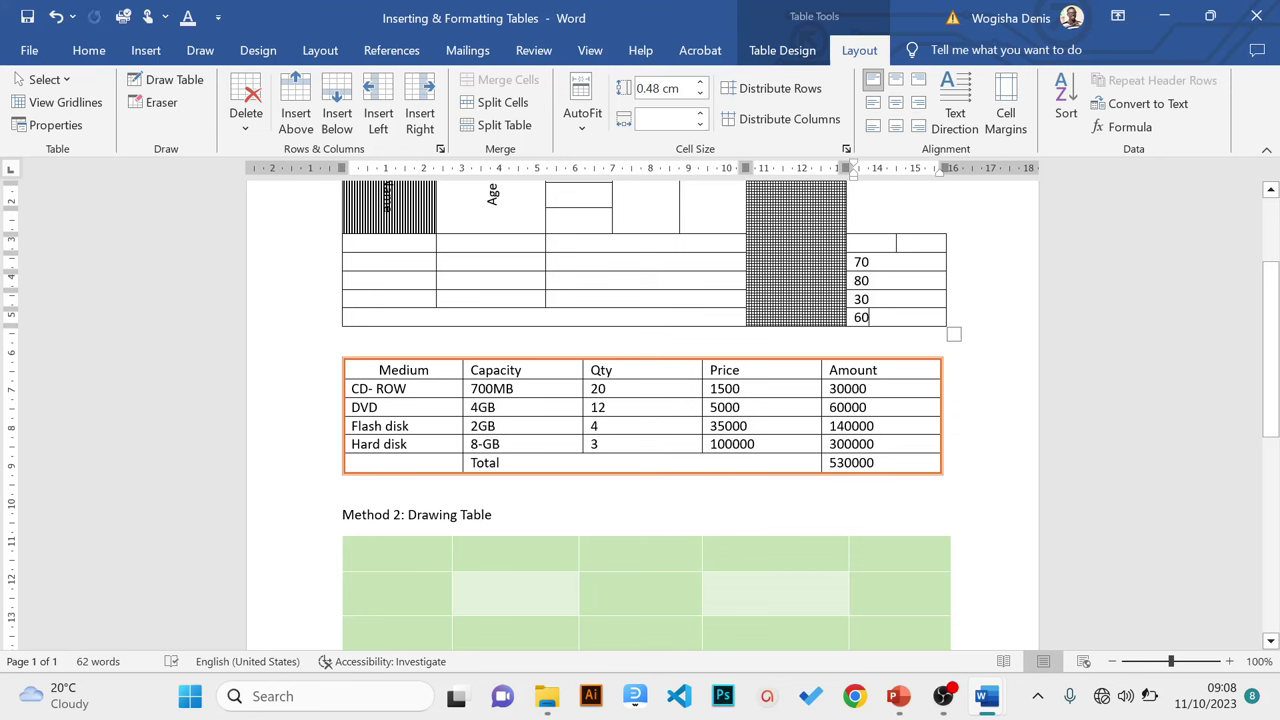
- Make the header row of the Medium table bold, from Medium to Amount
{"action": "left_click_drag", "start_coordinate": [900, 370], "coordinate": [360, 370]}
{"action": "key", "text": "ctrl+b"}
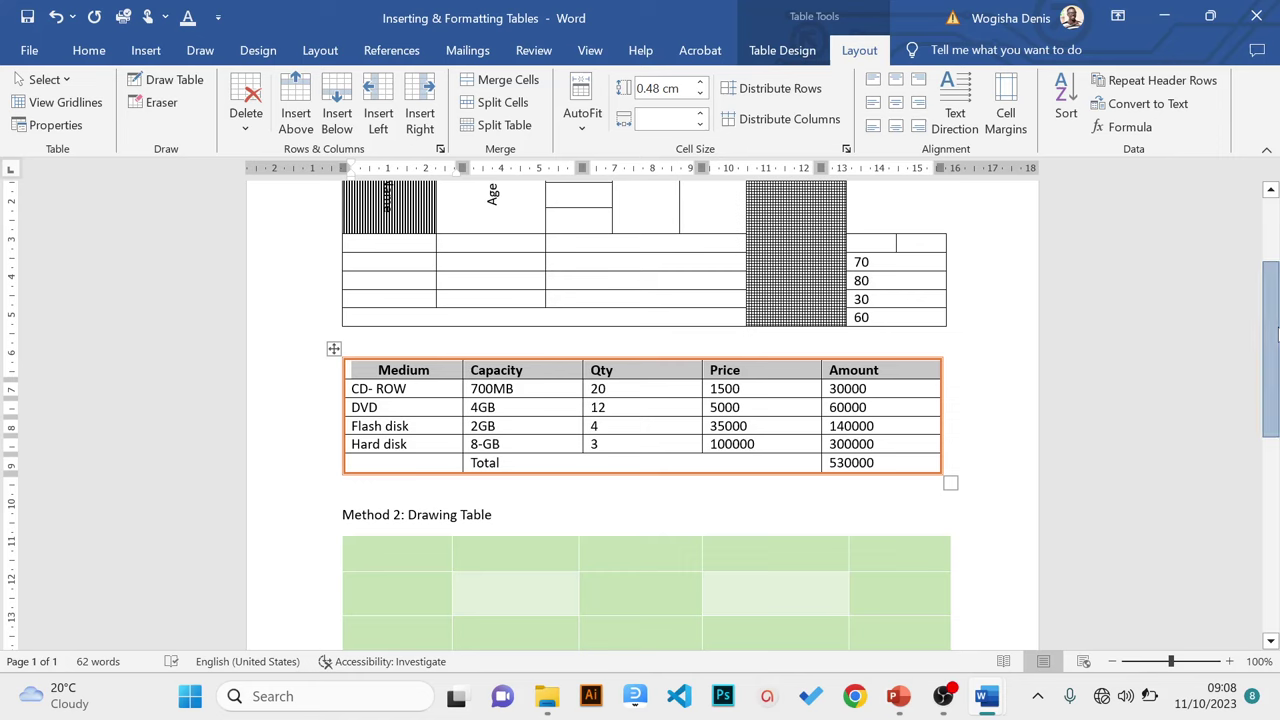
{"action": "scroll", "coordinate": [1257, 303], "scroll_direction": "up", "scroll_amount": 2}
{"action": "scroll", "coordinate": [1257, 303], "scroll_direction": "up", "scroll_amount": 1}
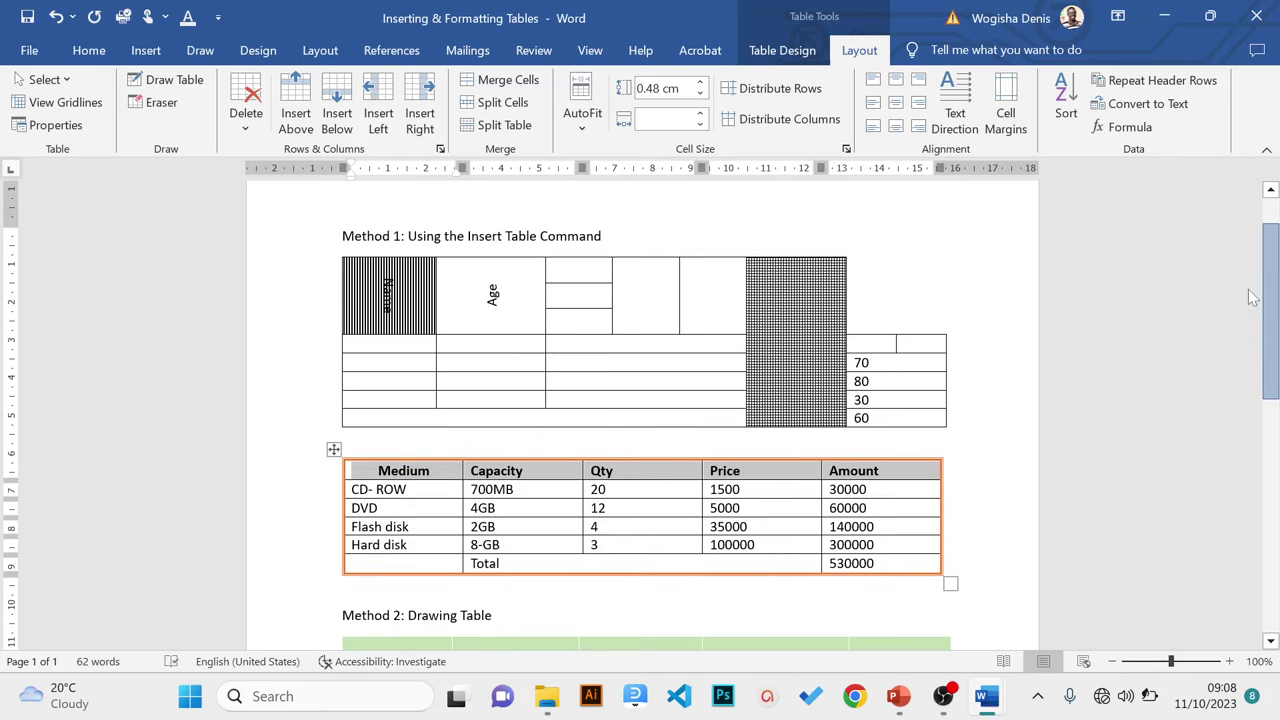
{"action": "scroll", "coordinate": [1252, 297], "scroll_direction": "down", "scroll_amount": 3}
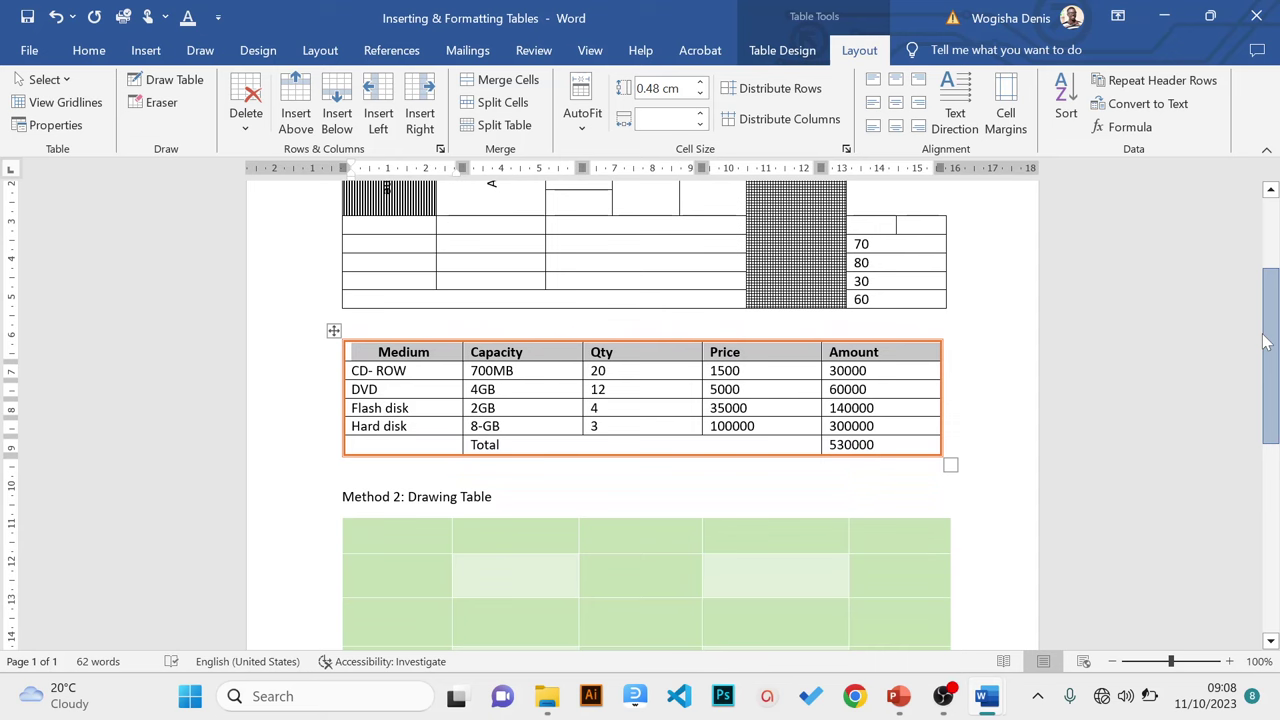
{"action": "scroll", "coordinate": [1265, 341], "scroll_direction": "down", "scroll_amount": 1}
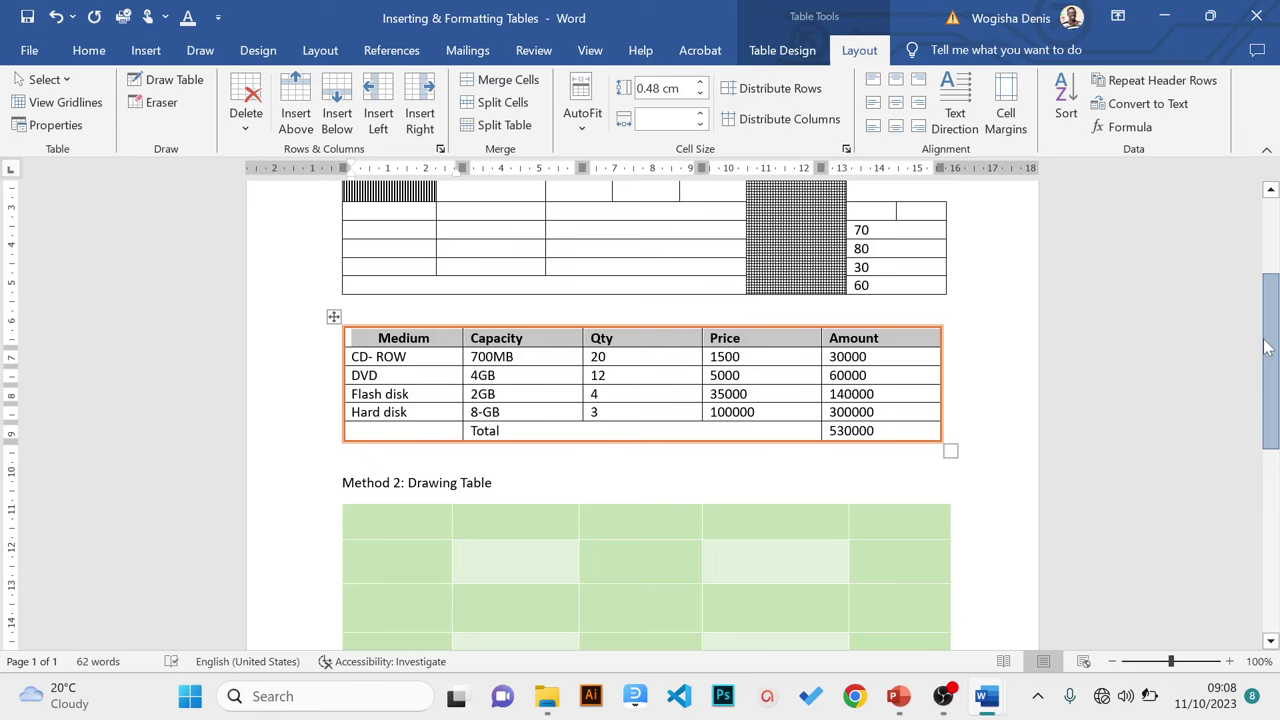
{"action": "mouse_move", "coordinate": [1265, 347]}
{"action": "left_mouse_down"}
{"action": "mouse_move", "coordinate": [1214, 251]}
{"action": "mouse_move", "coordinate": [1270, 340]}
{"action": "left_mouse_up"}
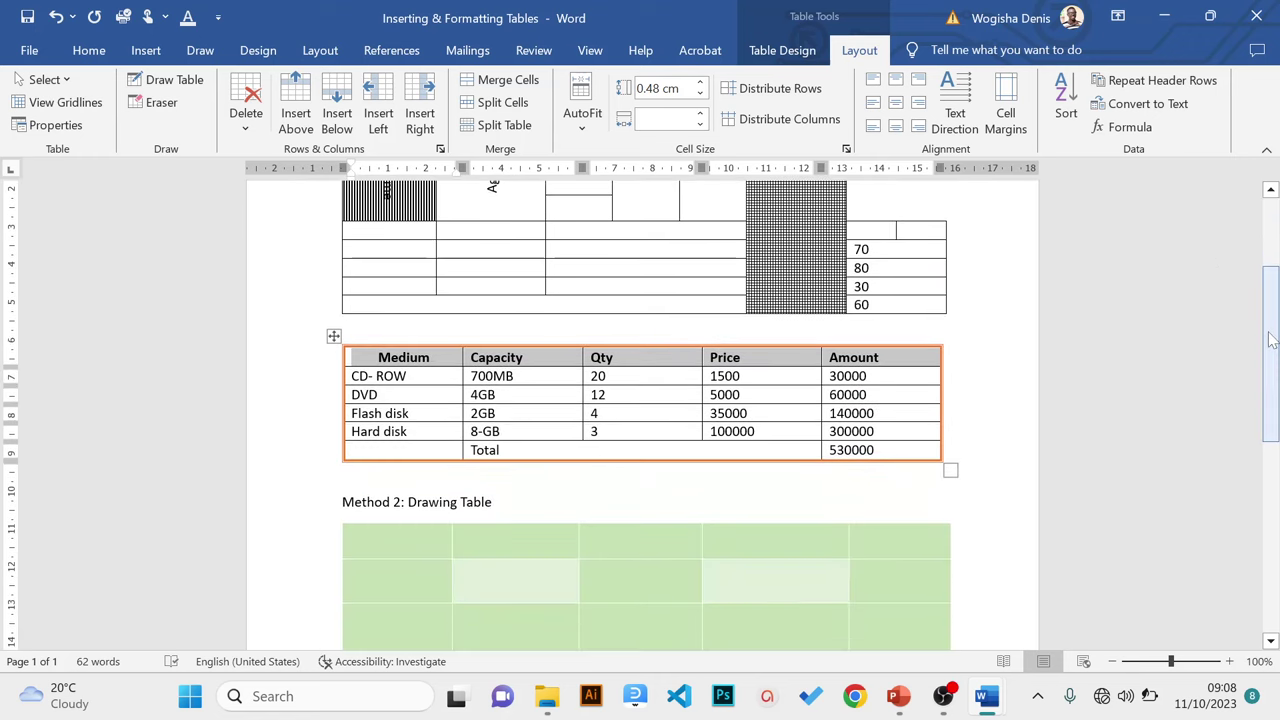